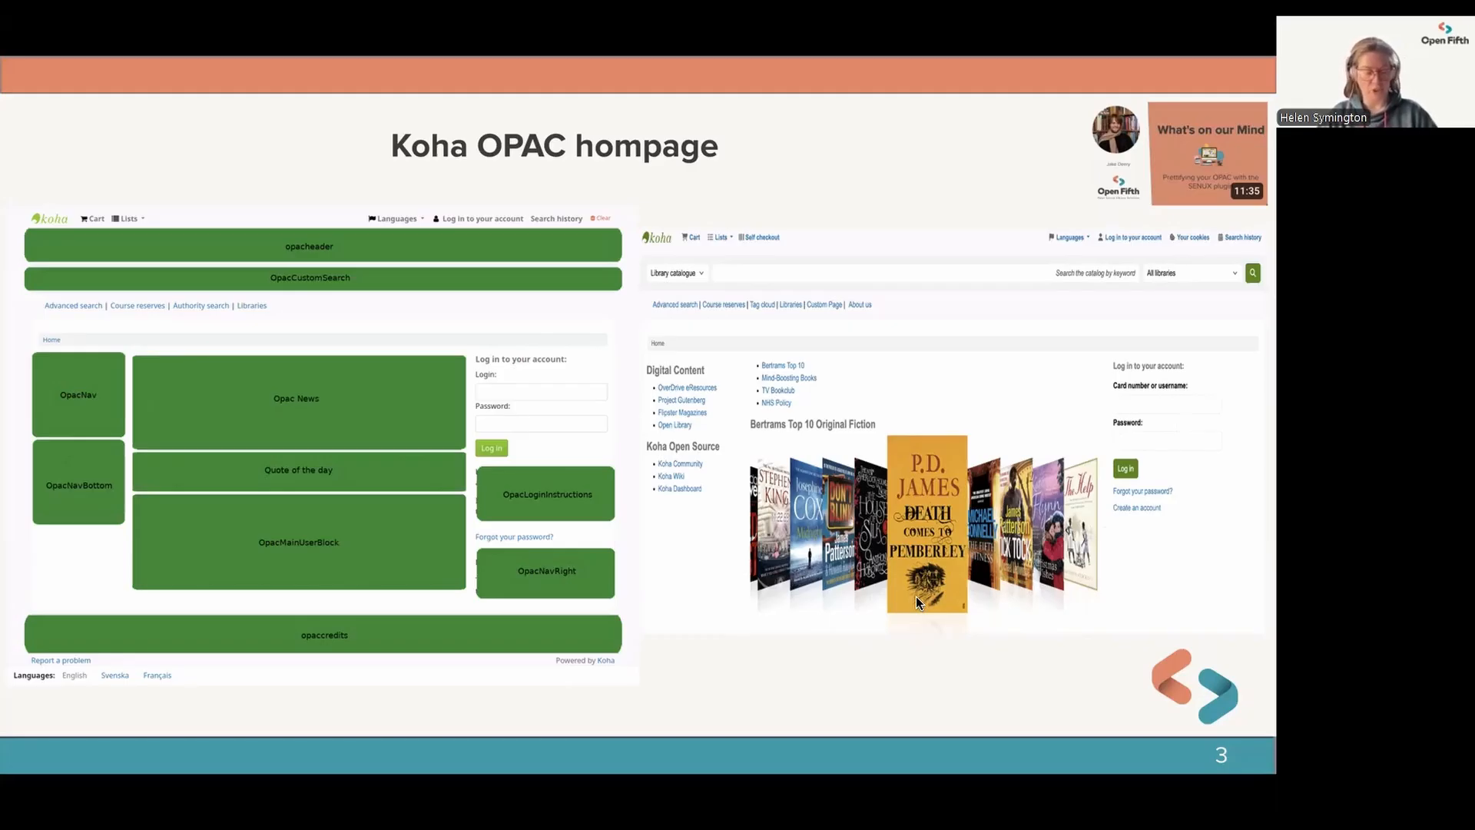
# Step: Leave the slideshow, switch to the Koha staff interface and open the HTML customizations tool
pyautogui.press('Escape')
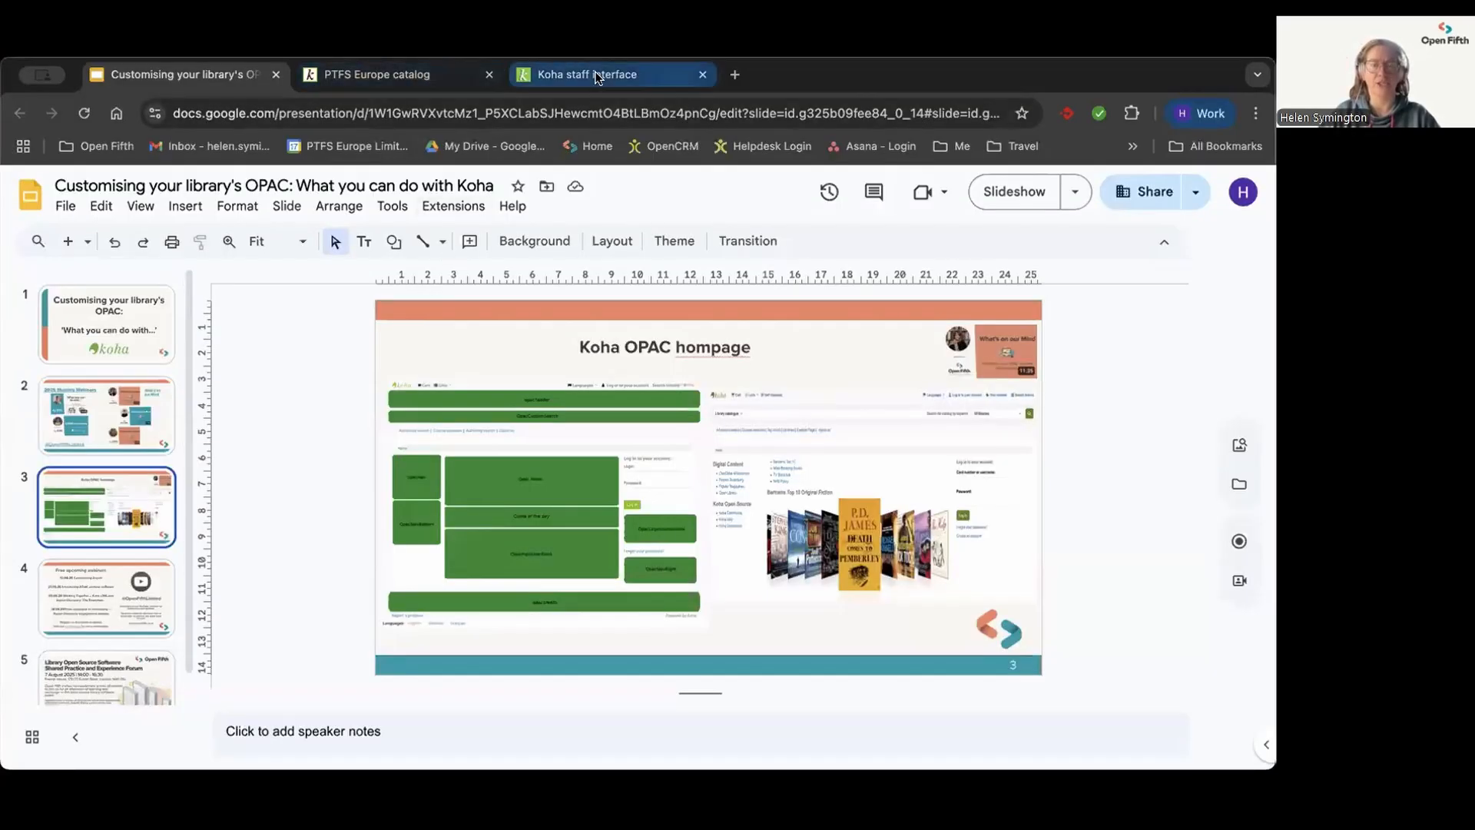
pyautogui.click(597, 78)
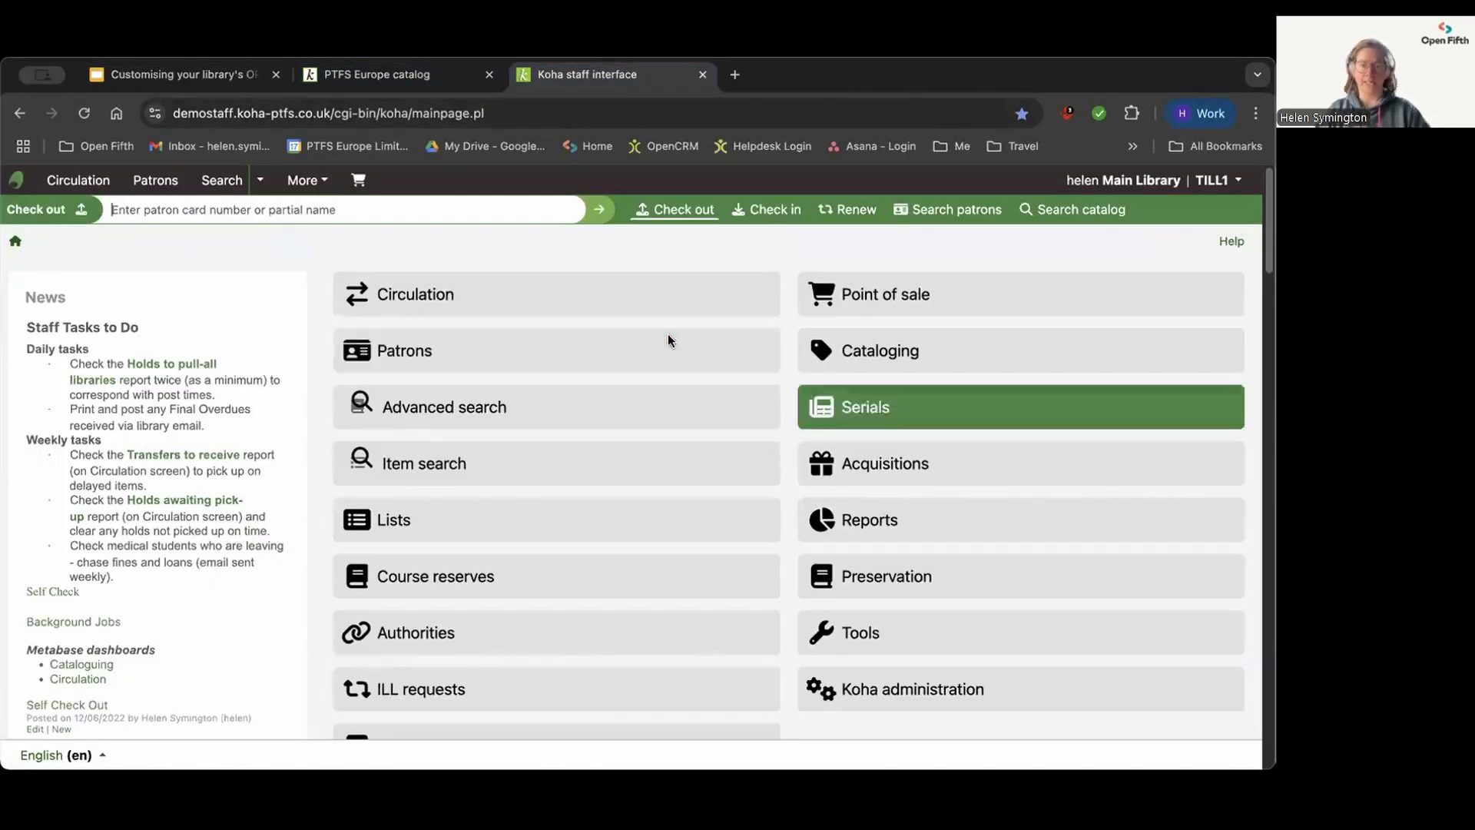
pyautogui.click(901, 646)
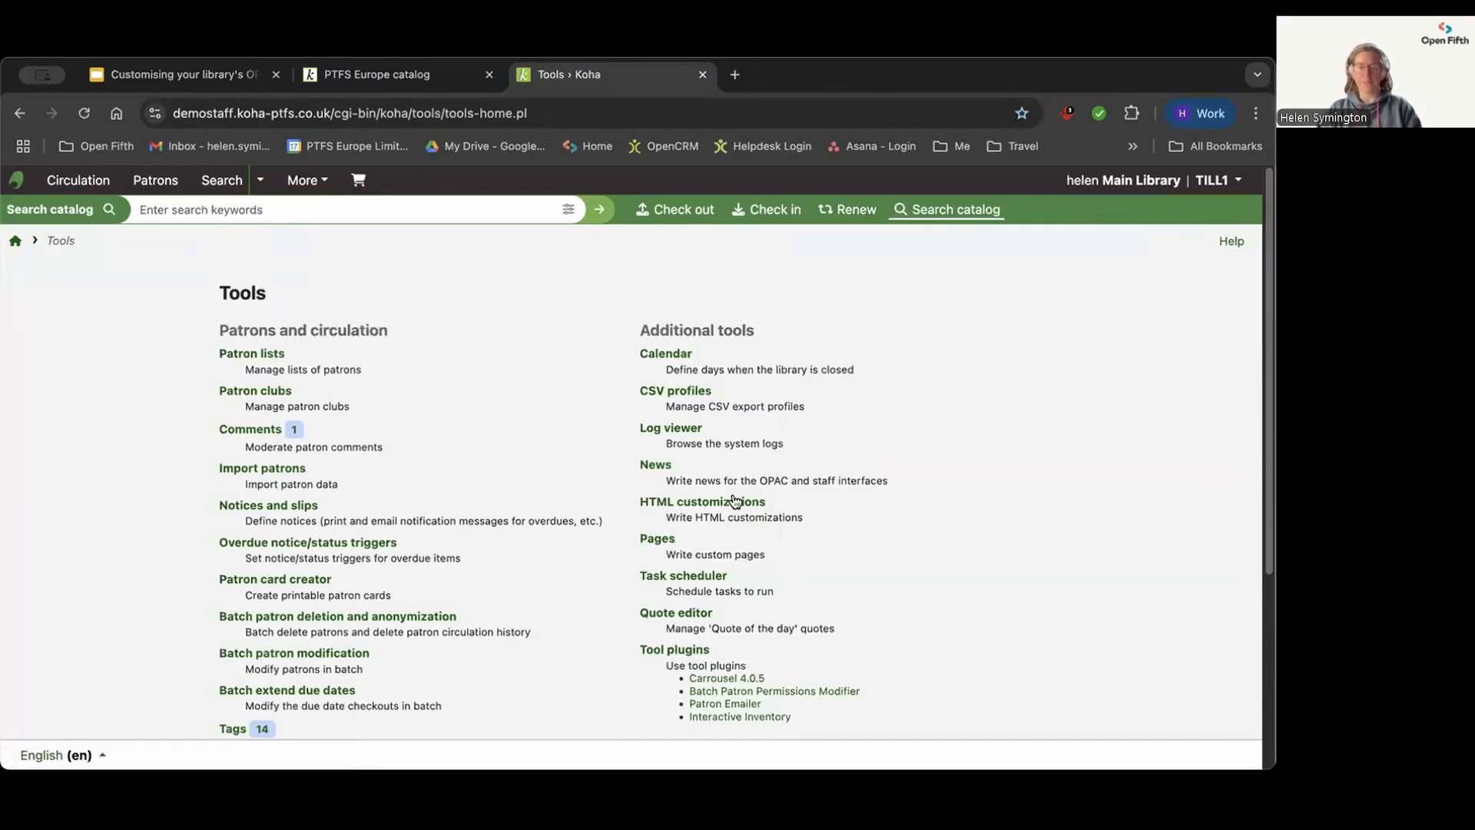
pyautogui.click(720, 503)
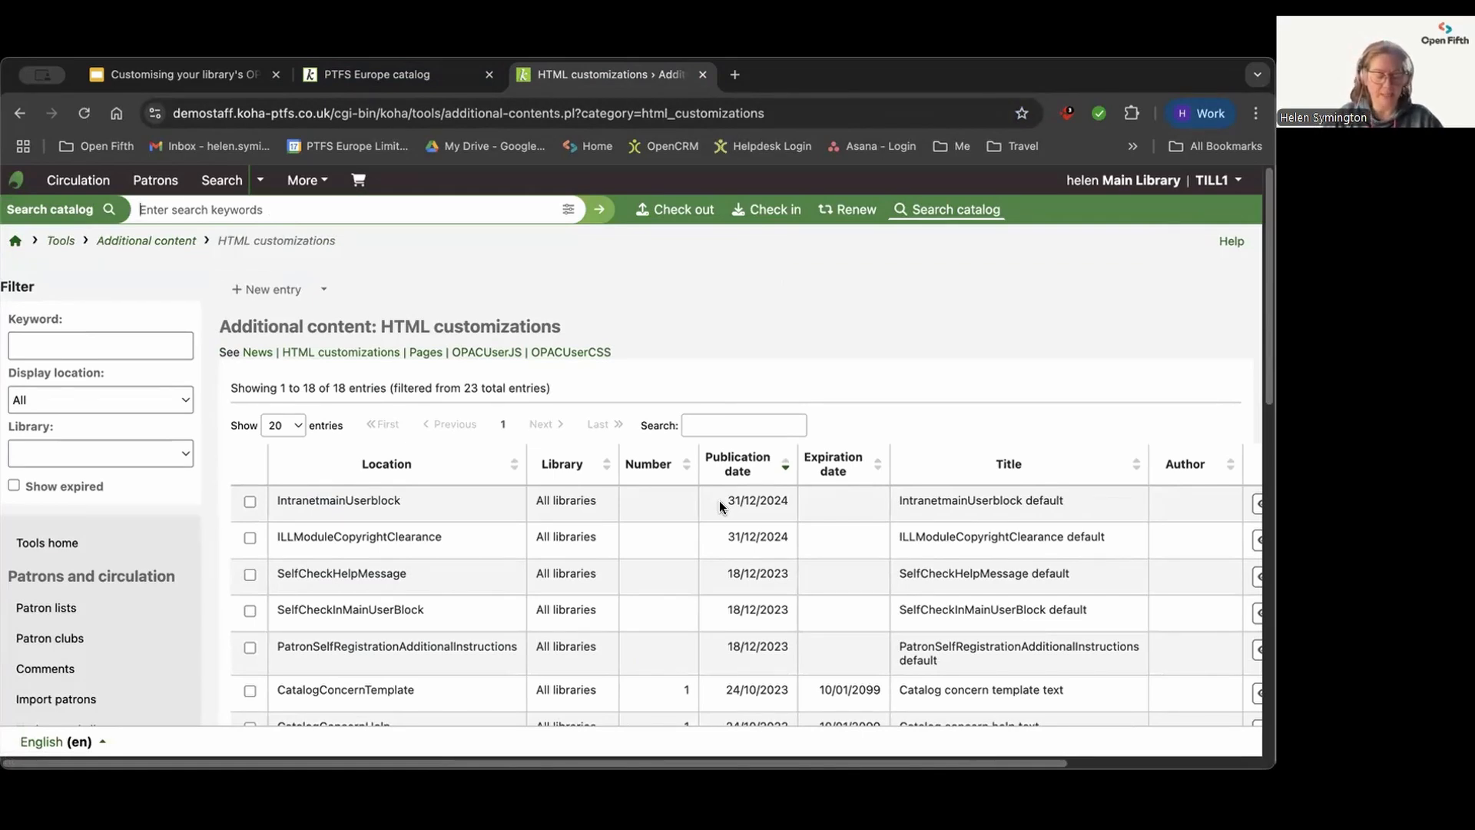
# Step: Look through the HTML customizations list, examining each entry's location, library, dates, title and available actions
pyautogui.scroll(-3, 593, 527)
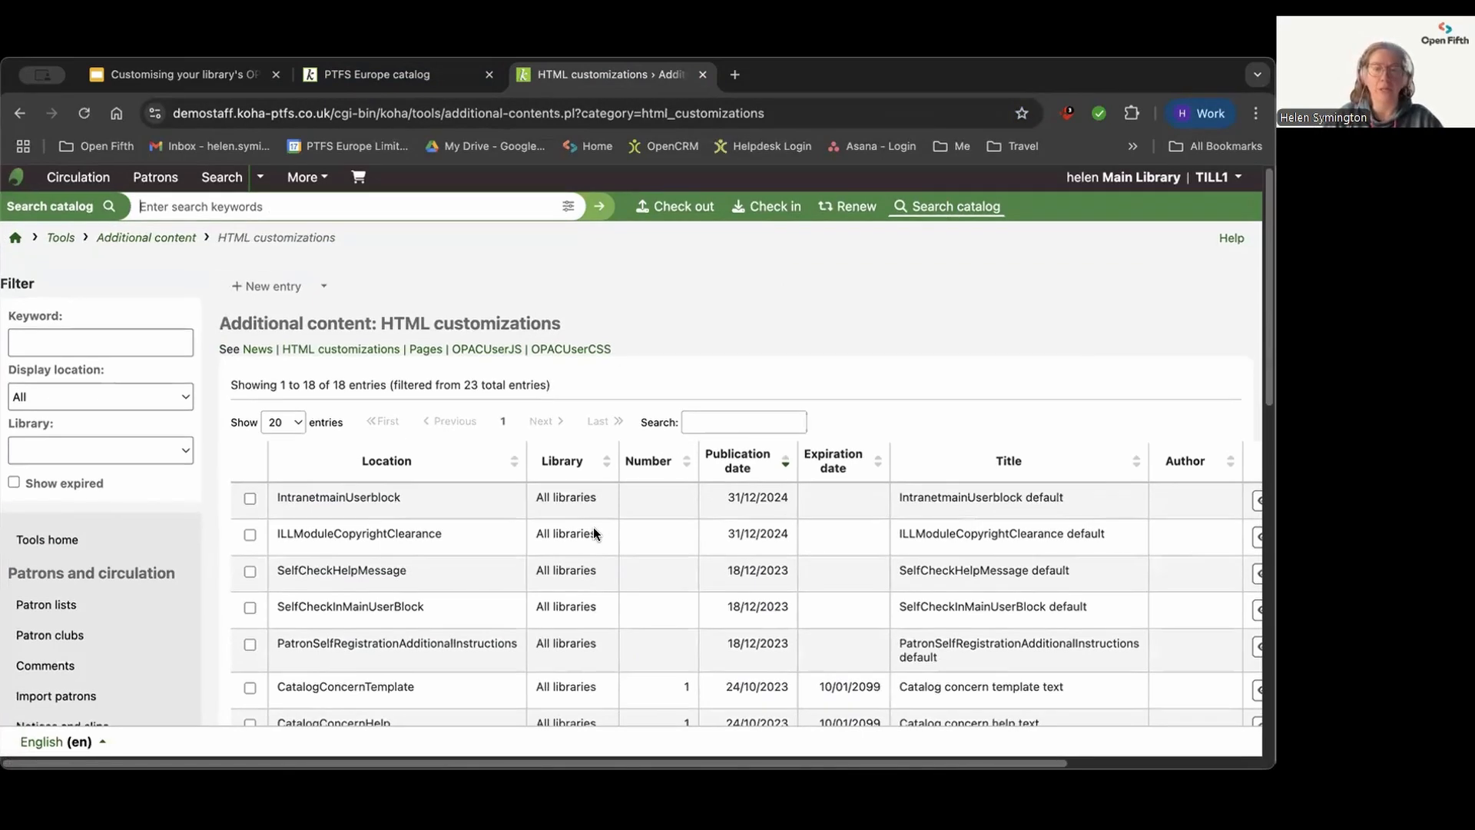
pyautogui.scroll(-1, 538, 500)
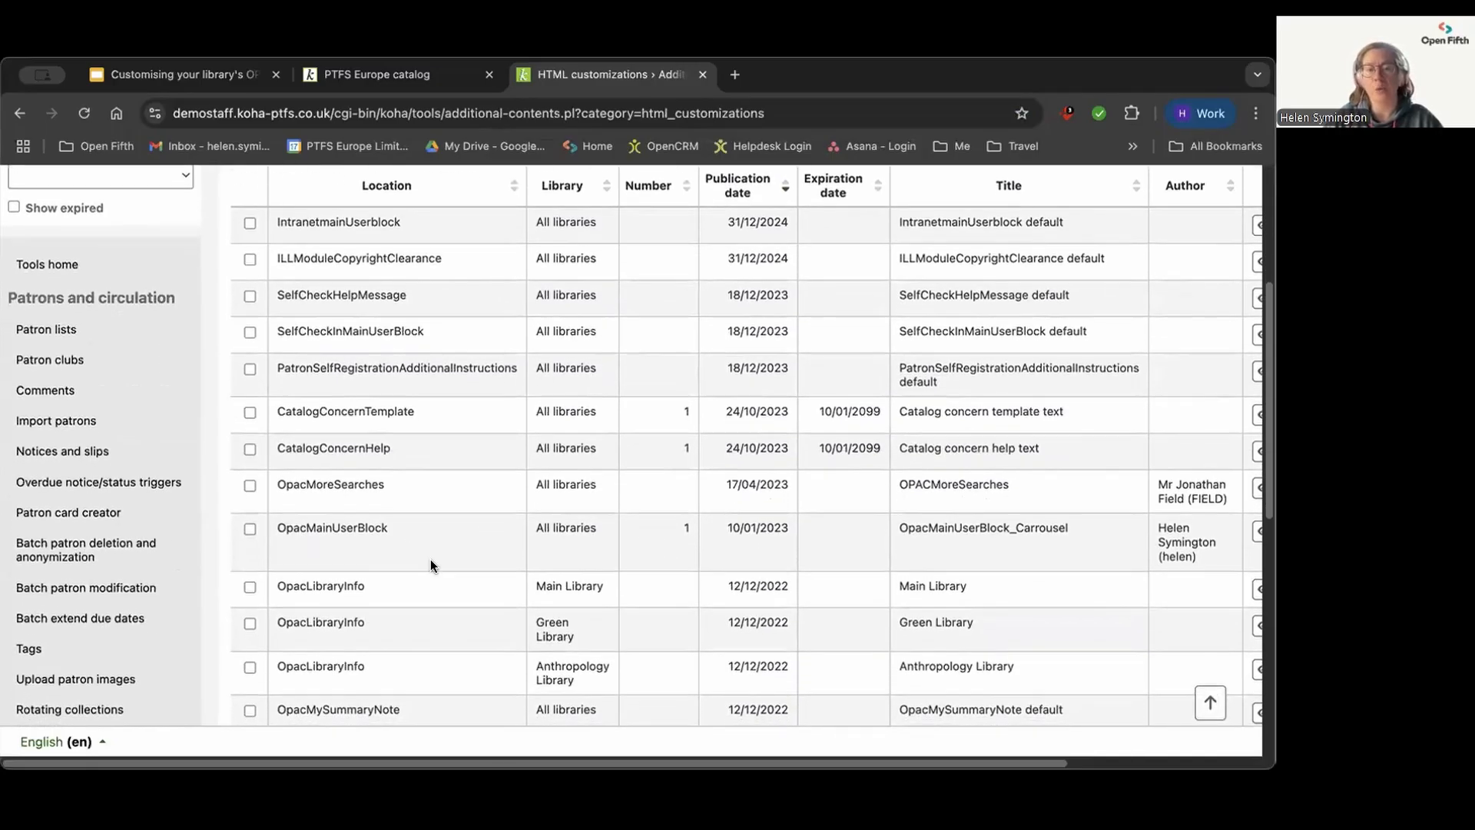
pyautogui.scroll(1, 462, 589)
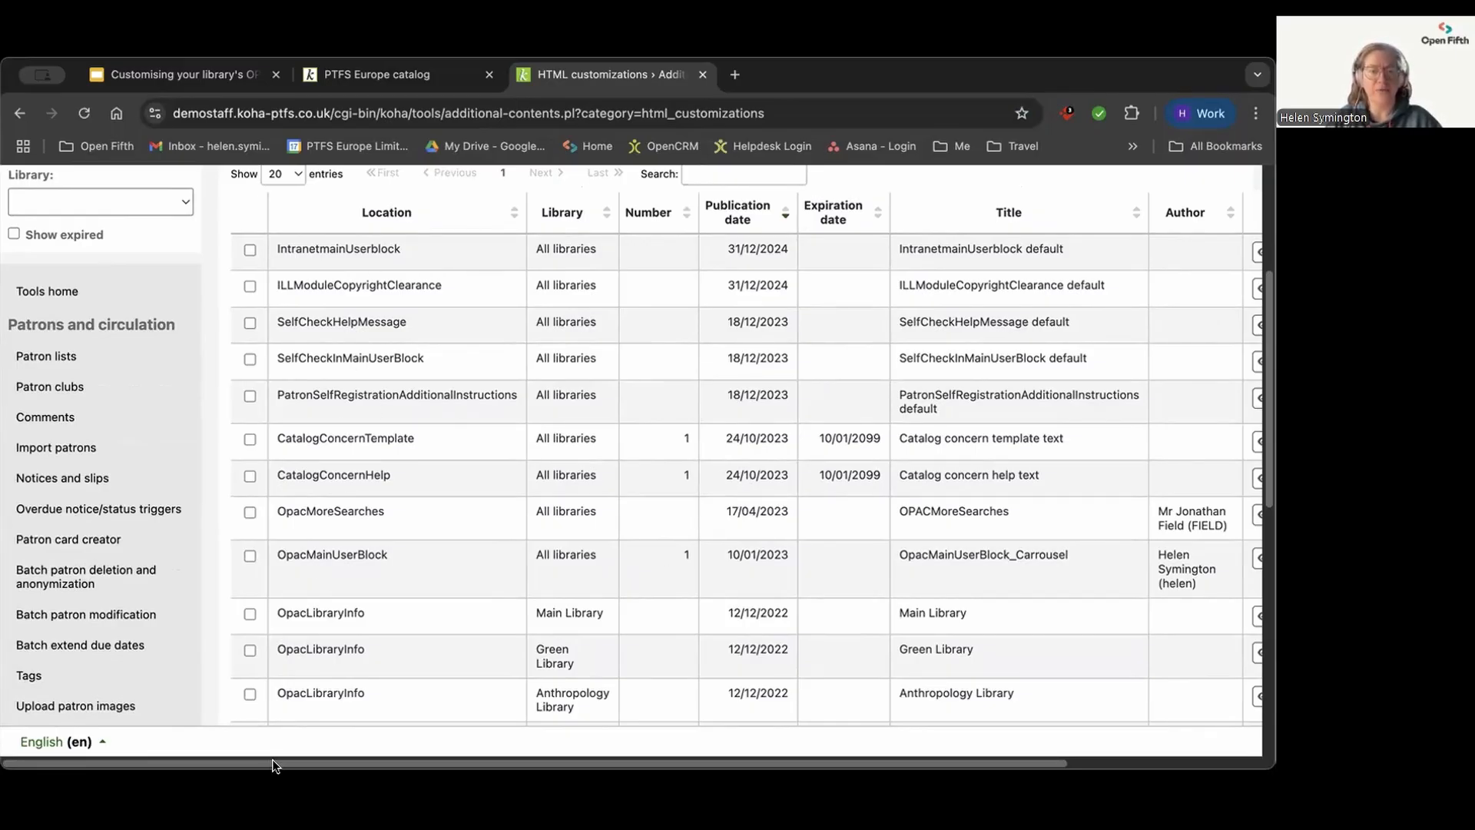
pyautogui.moveTo(275, 768); pyautogui.dragTo(543, 771)
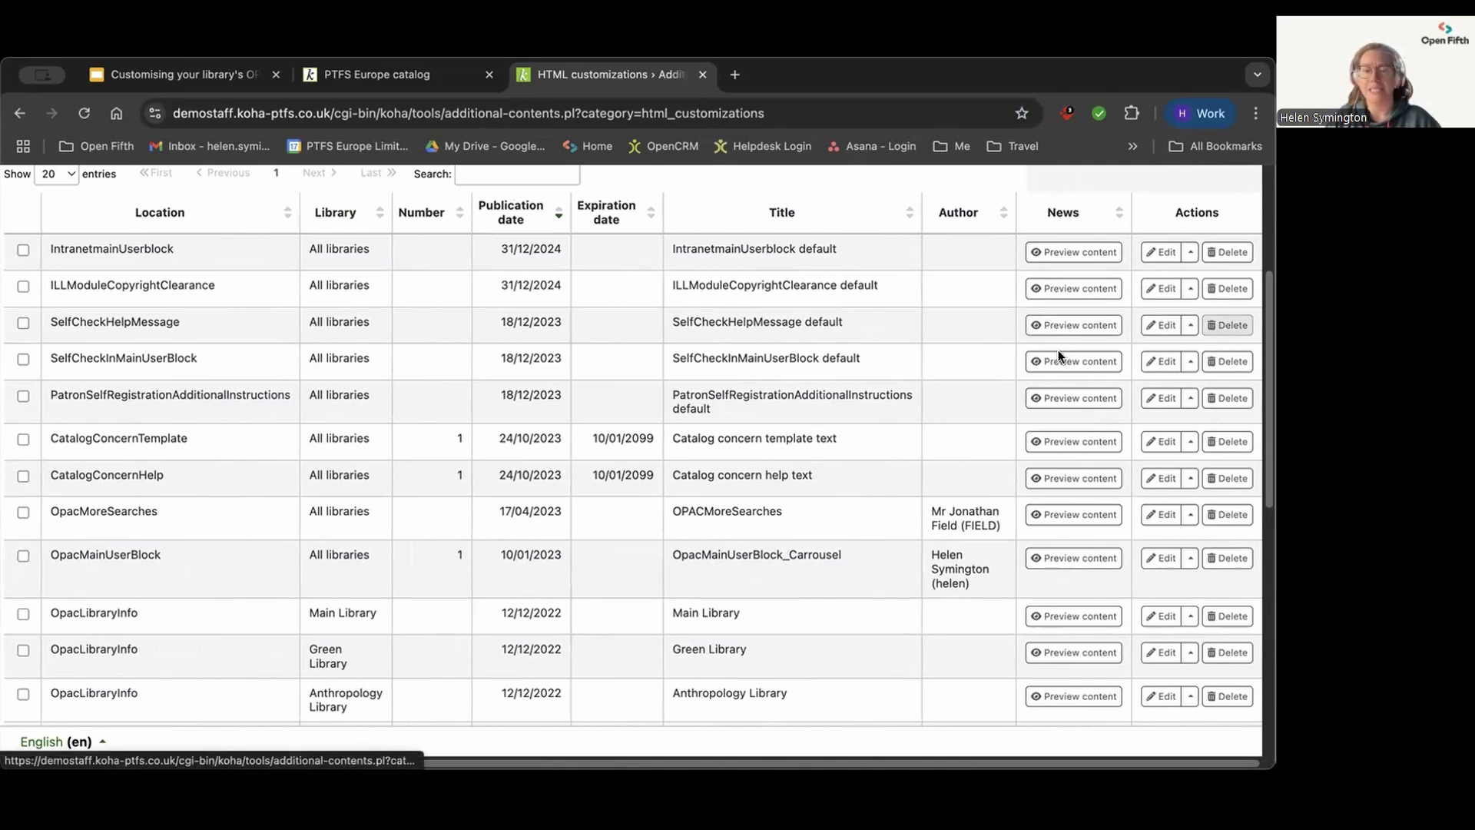
pyautogui.scroll(-1, 461, 599)
pyautogui.scroll(-1, 453, 576)
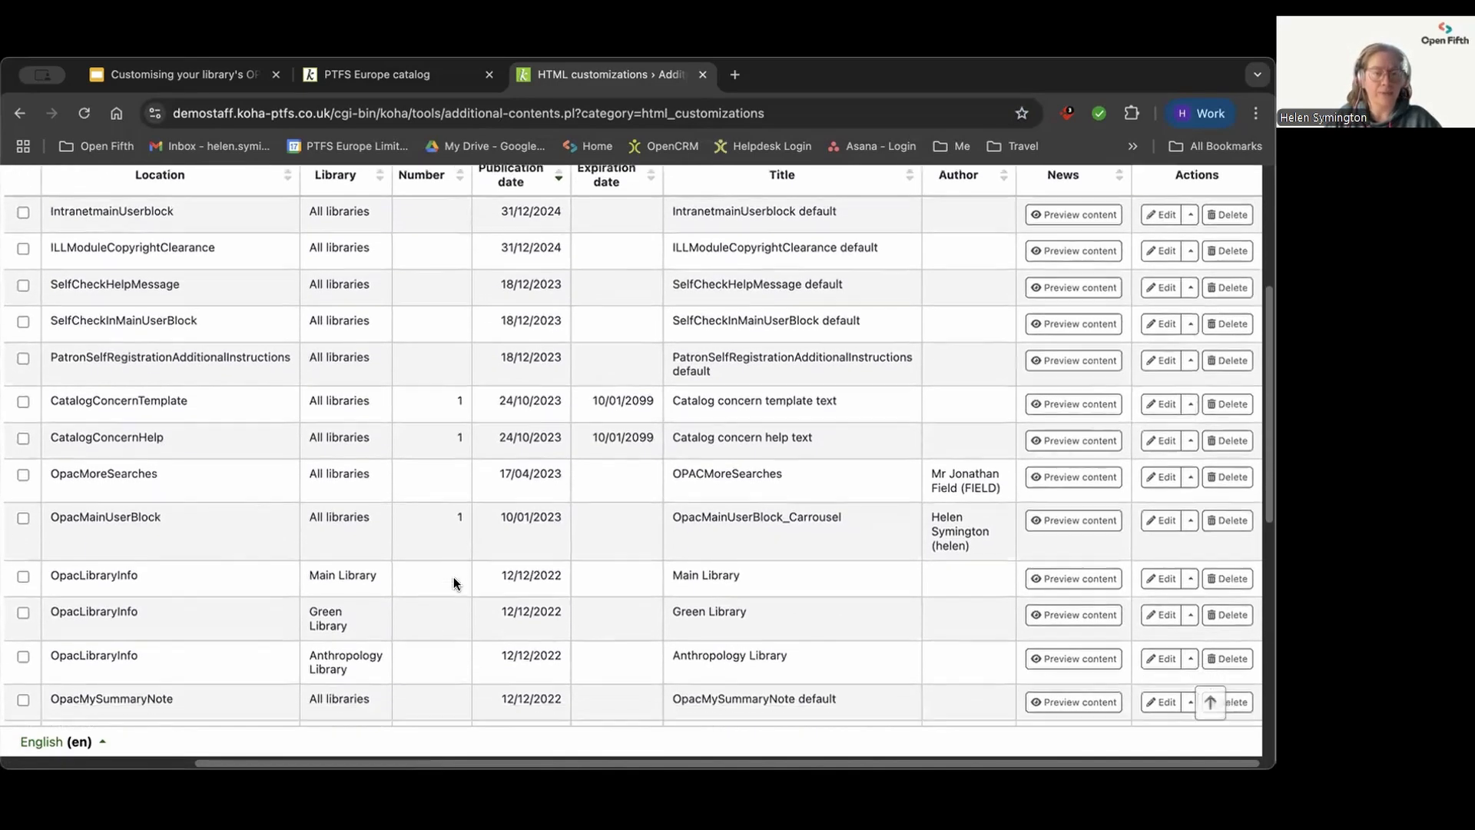
pyautogui.scroll(2, 454, 577)
pyautogui.scroll(-1, 454, 599)
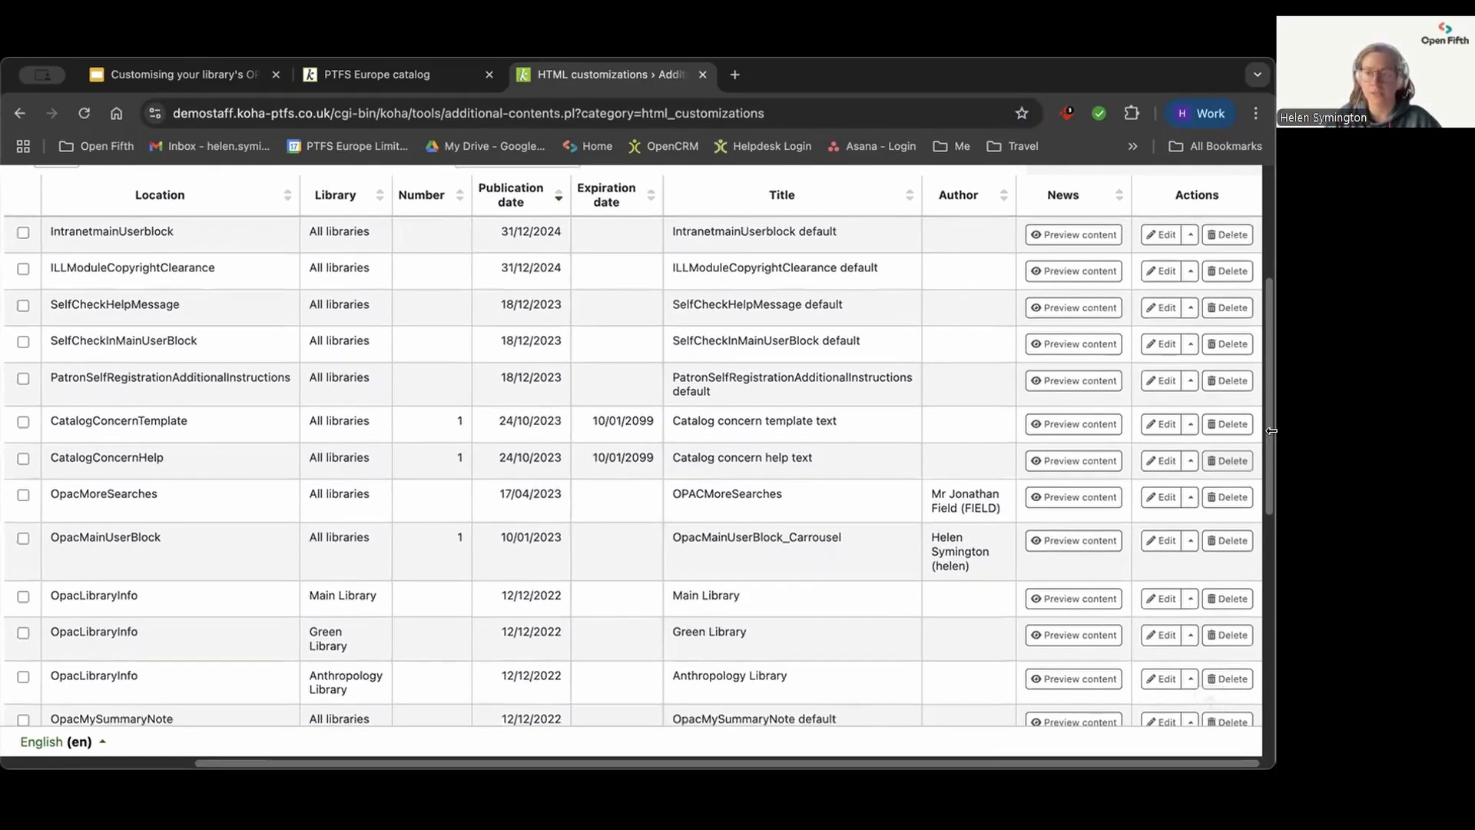
pyautogui.moveTo(1267, 503); pyautogui.dragTo(1243, 661)
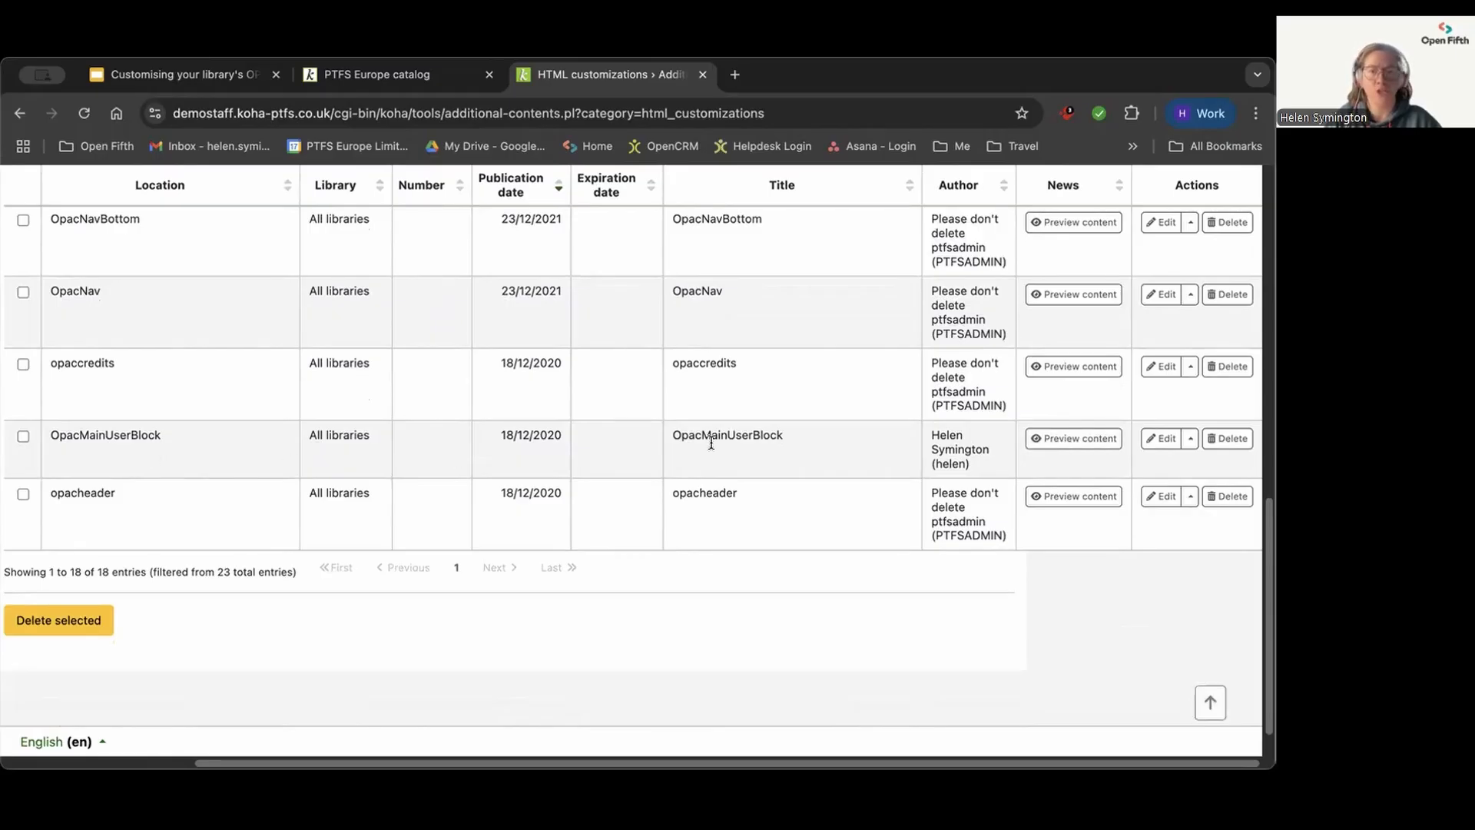
# Step: Preview the OpacMainUserBlock customization published 18/12/2020, close the preview and open that entry for editing
pyautogui.click(1094, 439)
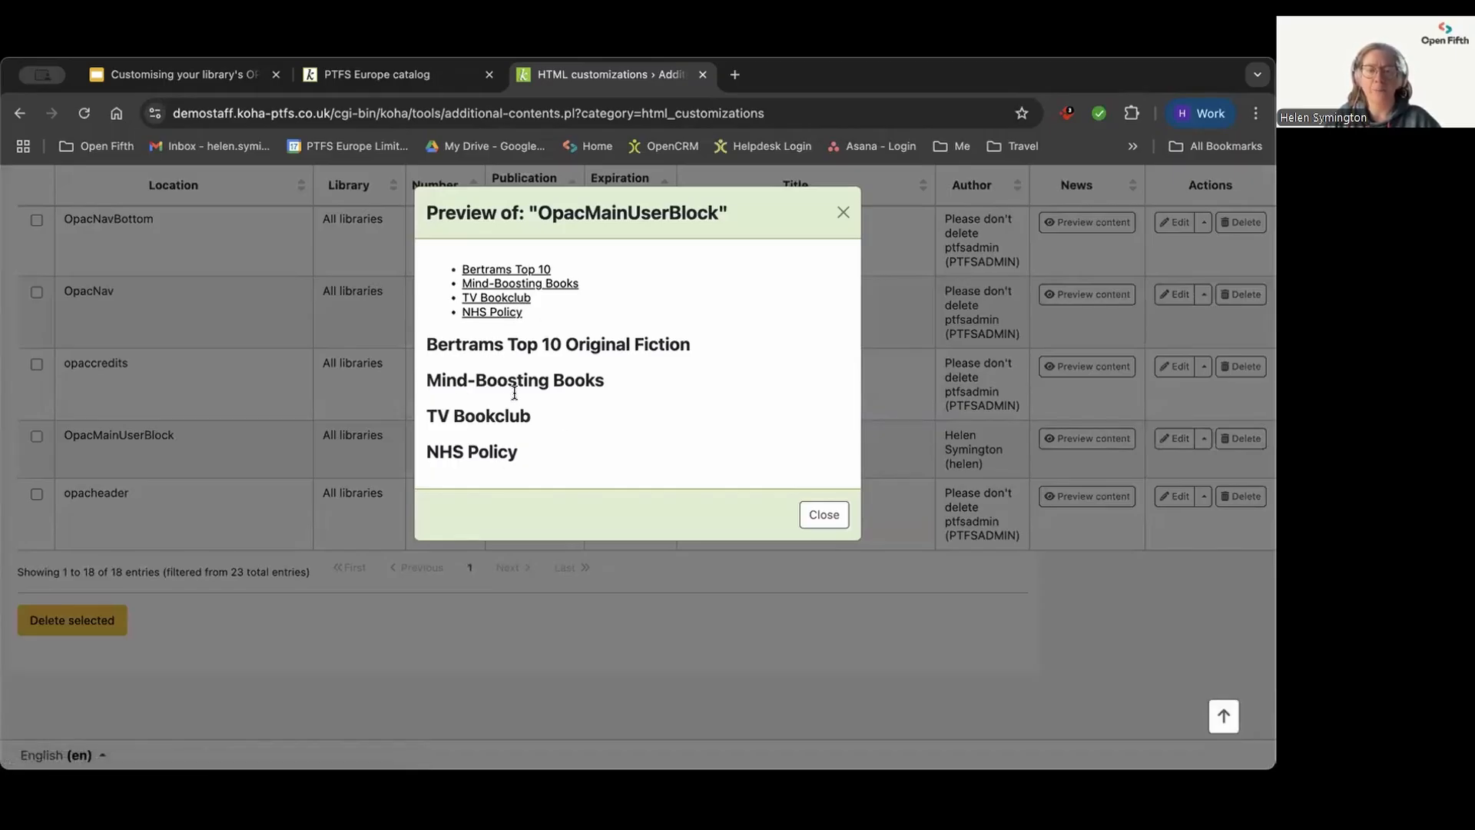
pyautogui.click(822, 515)
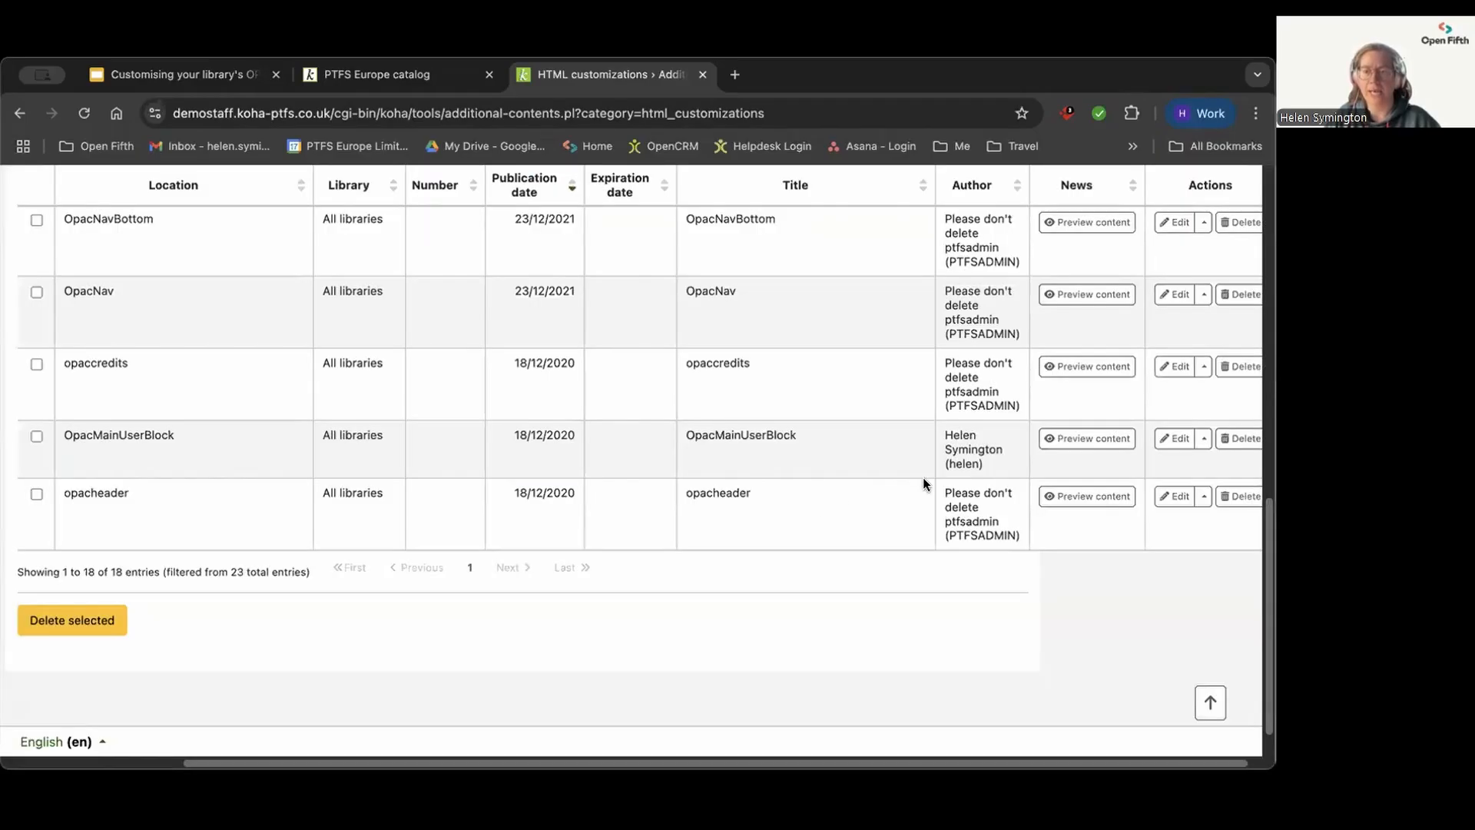
pyautogui.click(1172, 439)
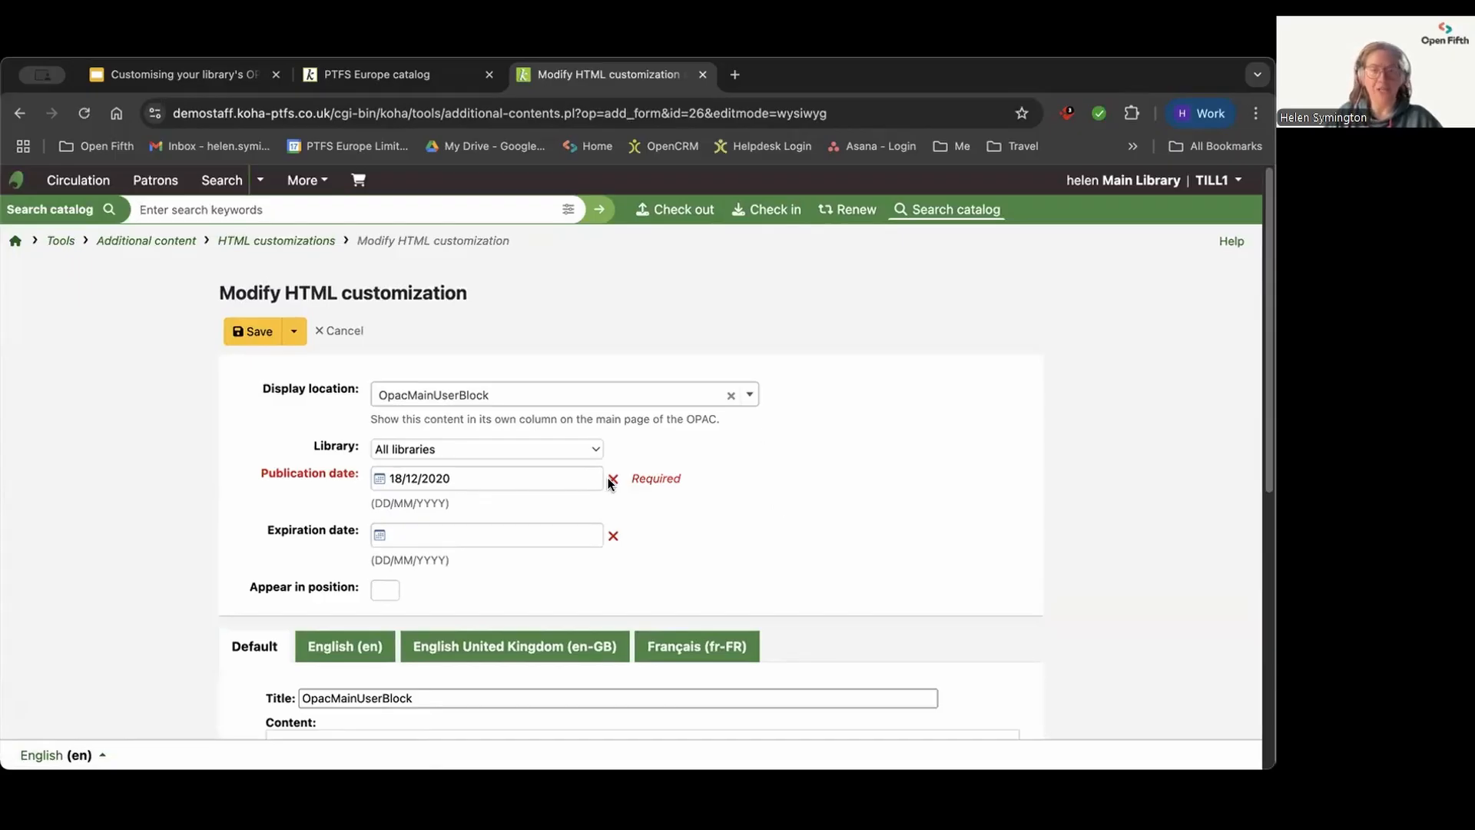
pyautogui.scroll(-1, 883, 480)
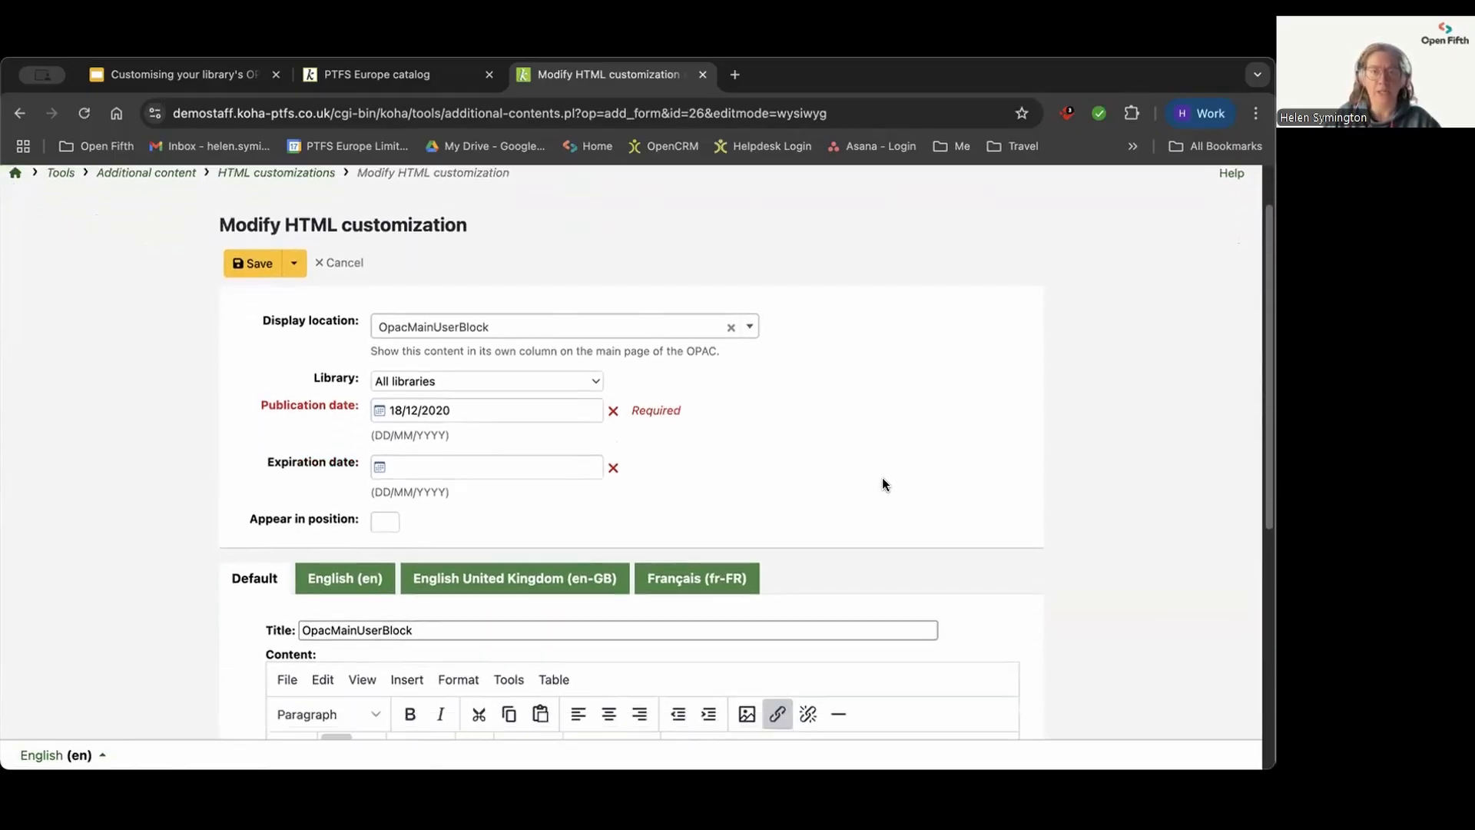
pyautogui.scroll(-3, 884, 480)
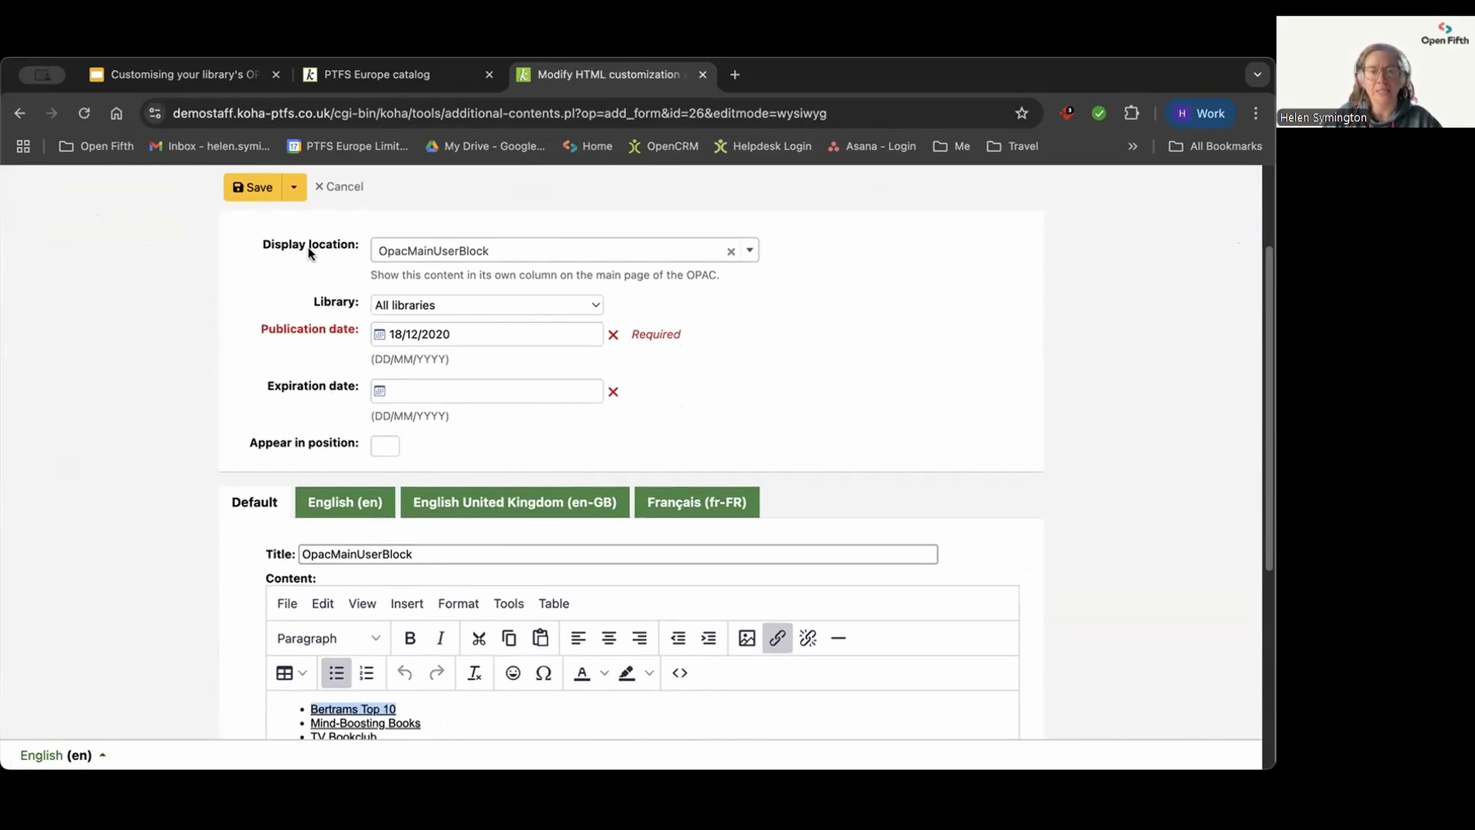
# Step: Review the available display locations and libraries for the entry, keeping OpacMainUserBlock and All libraries selected
pyautogui.click(520, 253)
pyautogui.scroll(2, 506, 361)
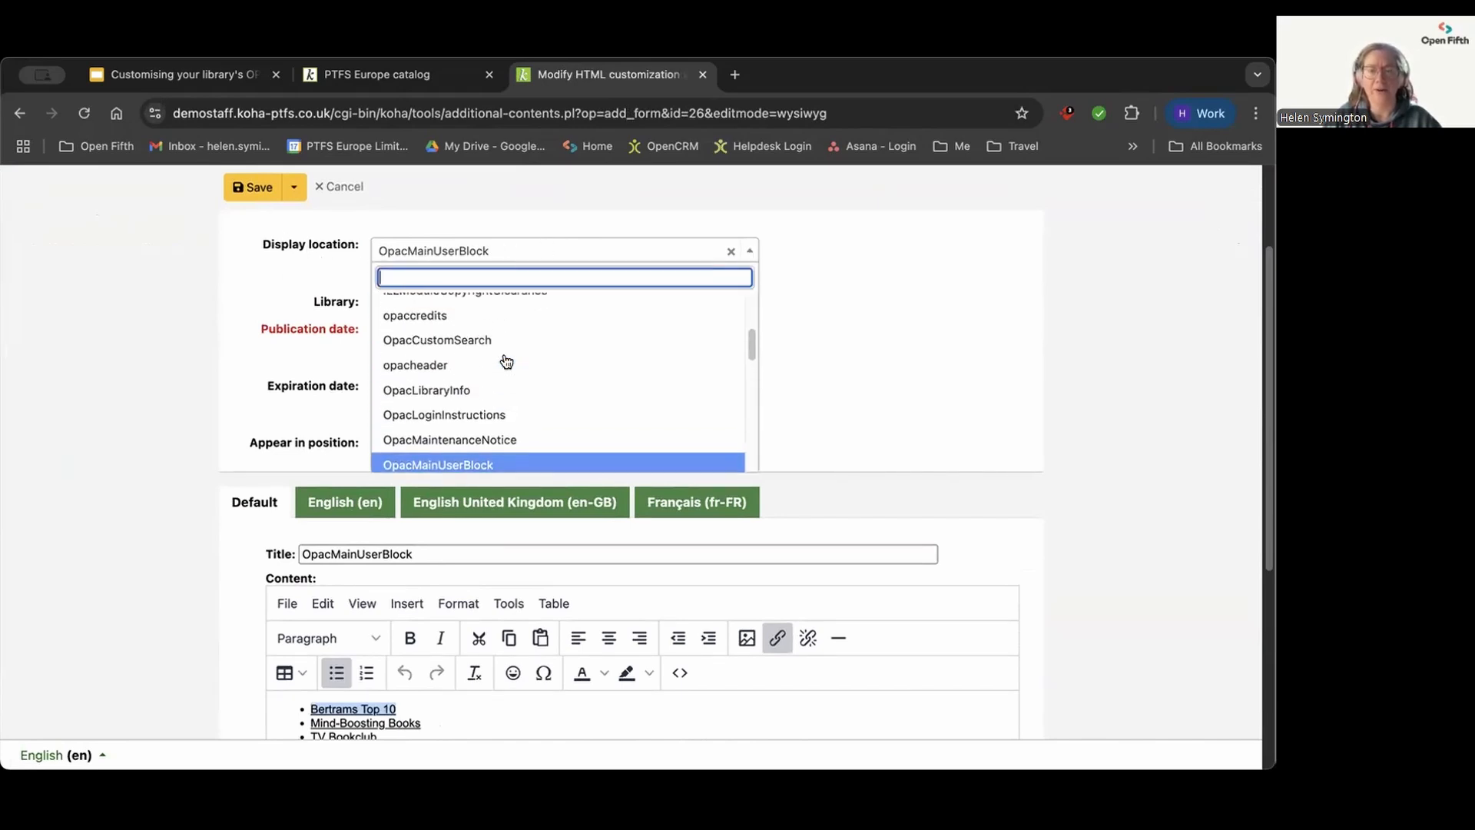
pyautogui.scroll(2, 509, 339)
pyautogui.scroll(-4, 511, 346)
pyautogui.scroll(-3, 510, 353)
pyautogui.scroll(2, 495, 377)
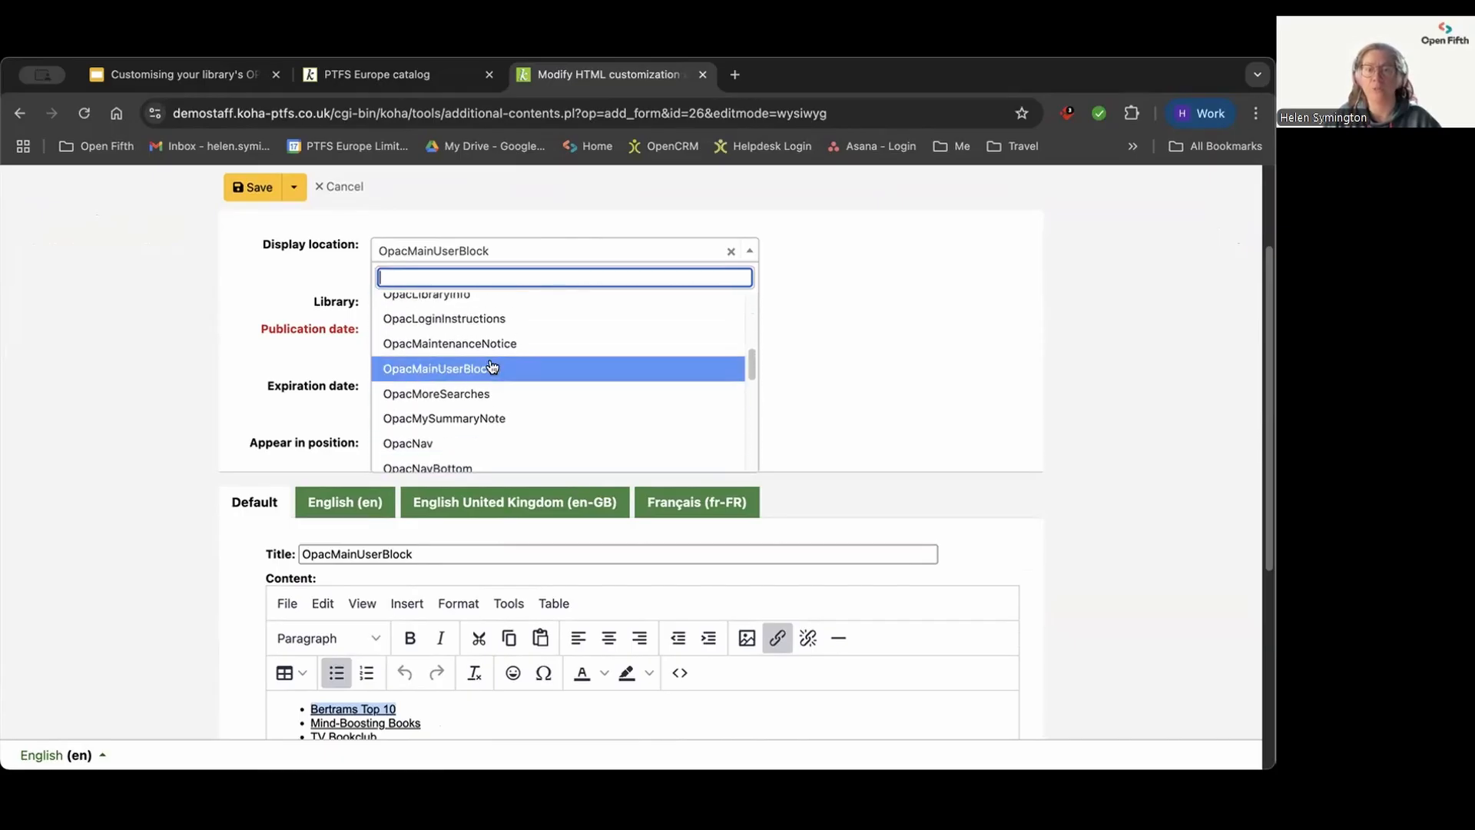
pyautogui.click(492, 368)
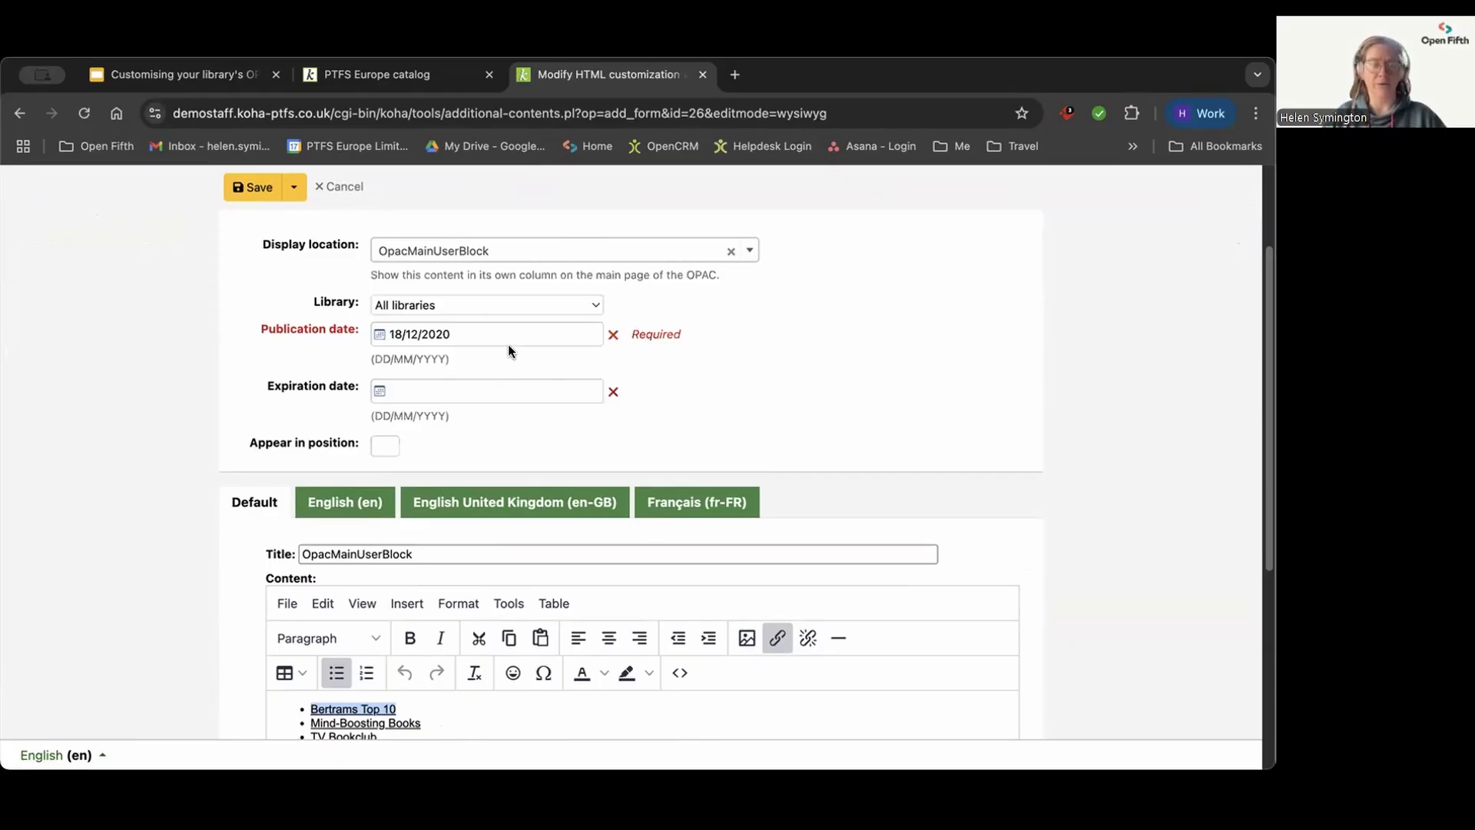
pyautogui.click(443, 308)
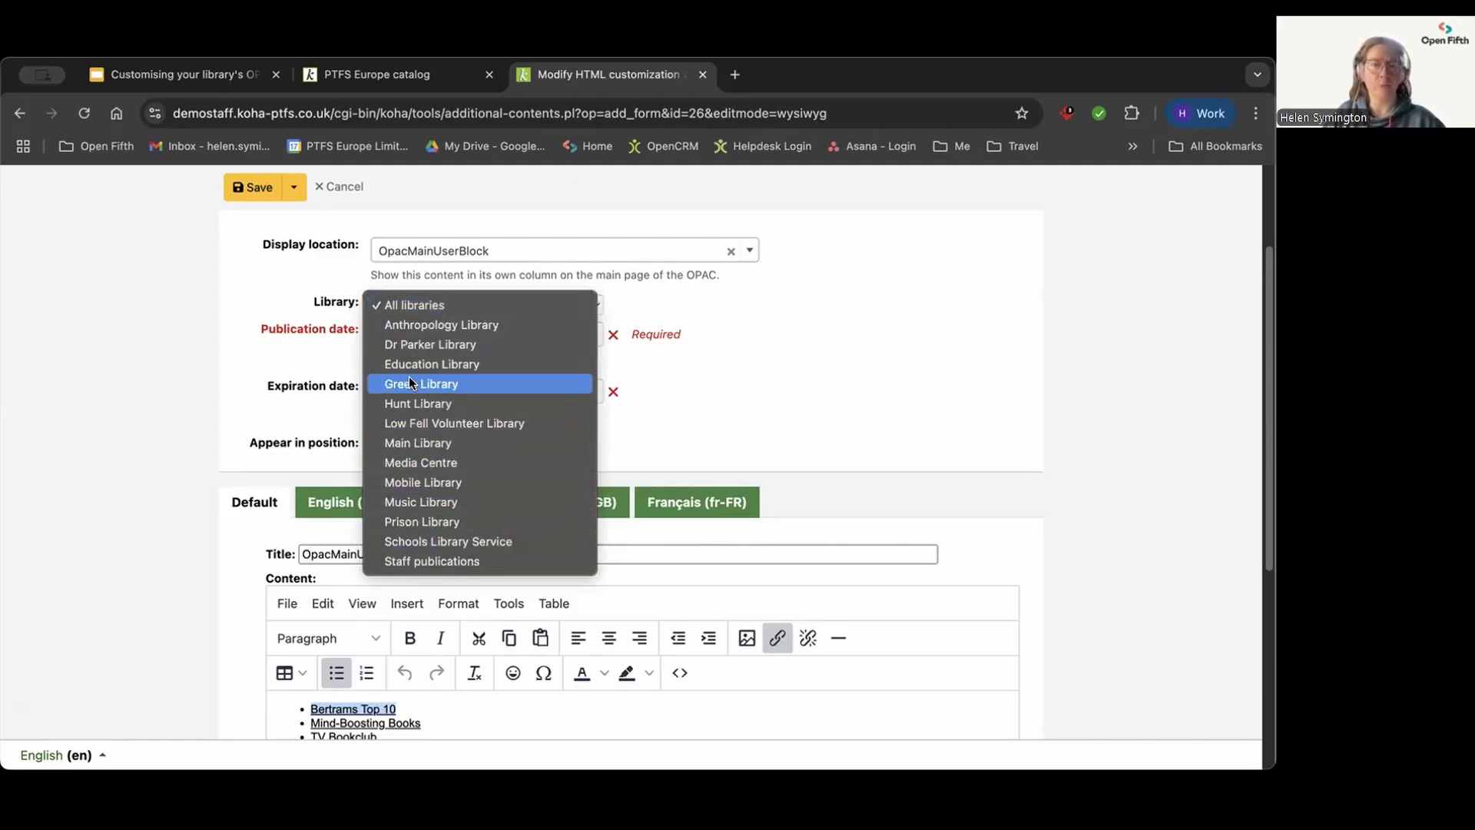
pyautogui.click(285, 295)
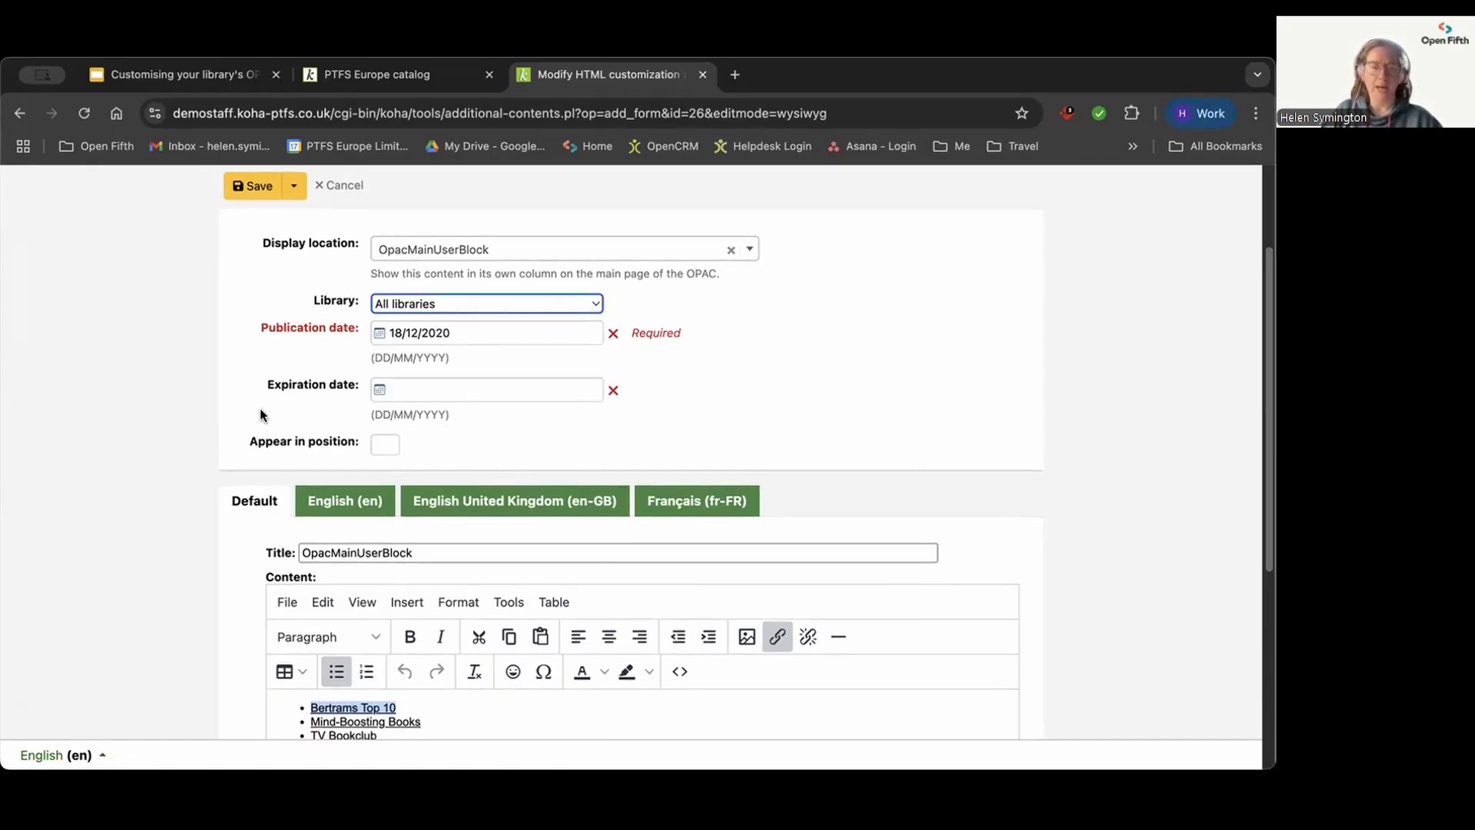
# Step: Examine the English, English United Kingdom and Français versions of the content, then return to the Default version
pyautogui.scroll(-3, 260, 411)
pyautogui.scroll(-1, 259, 415)
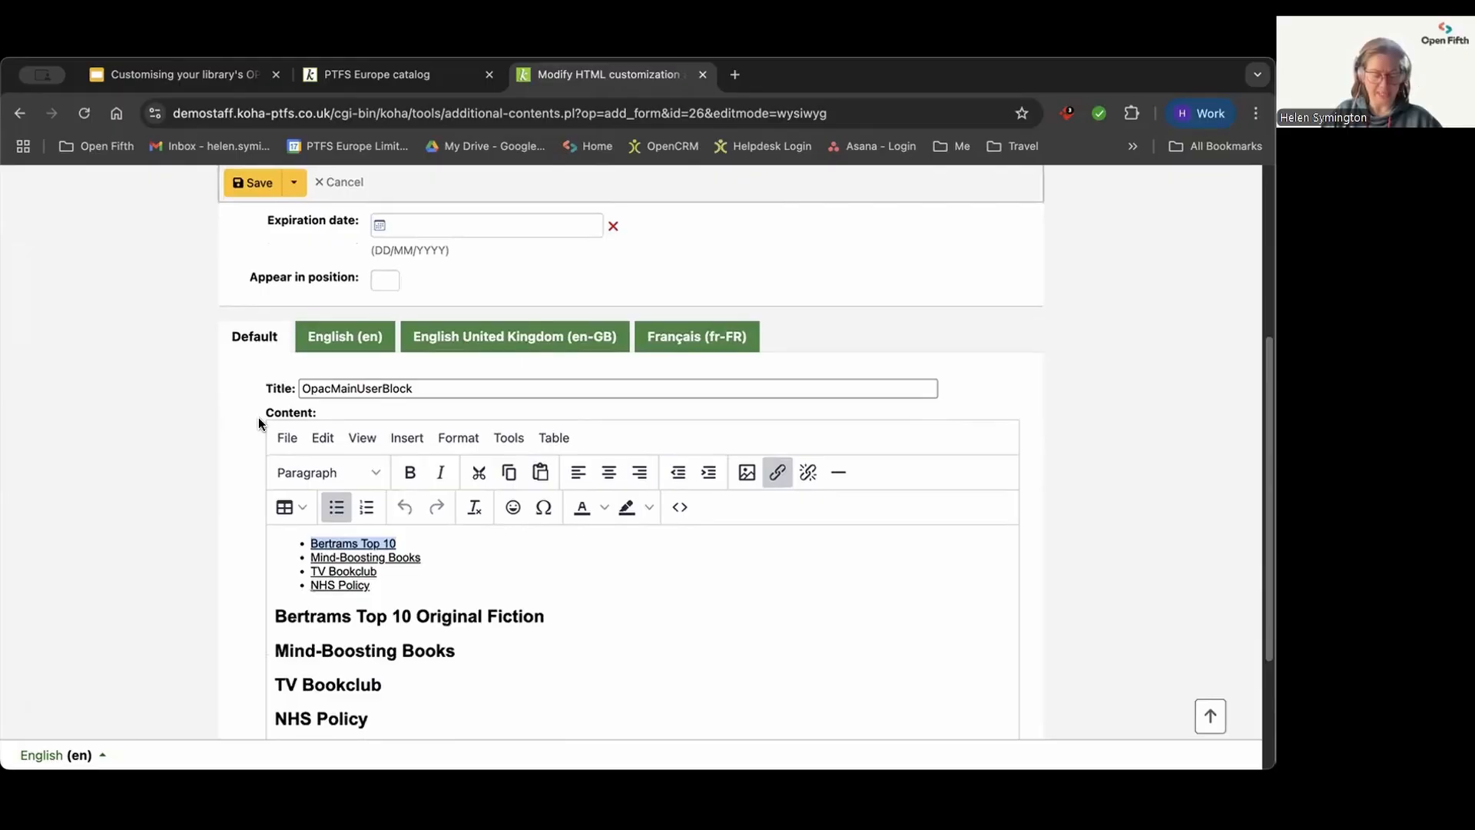
pyautogui.click(369, 336)
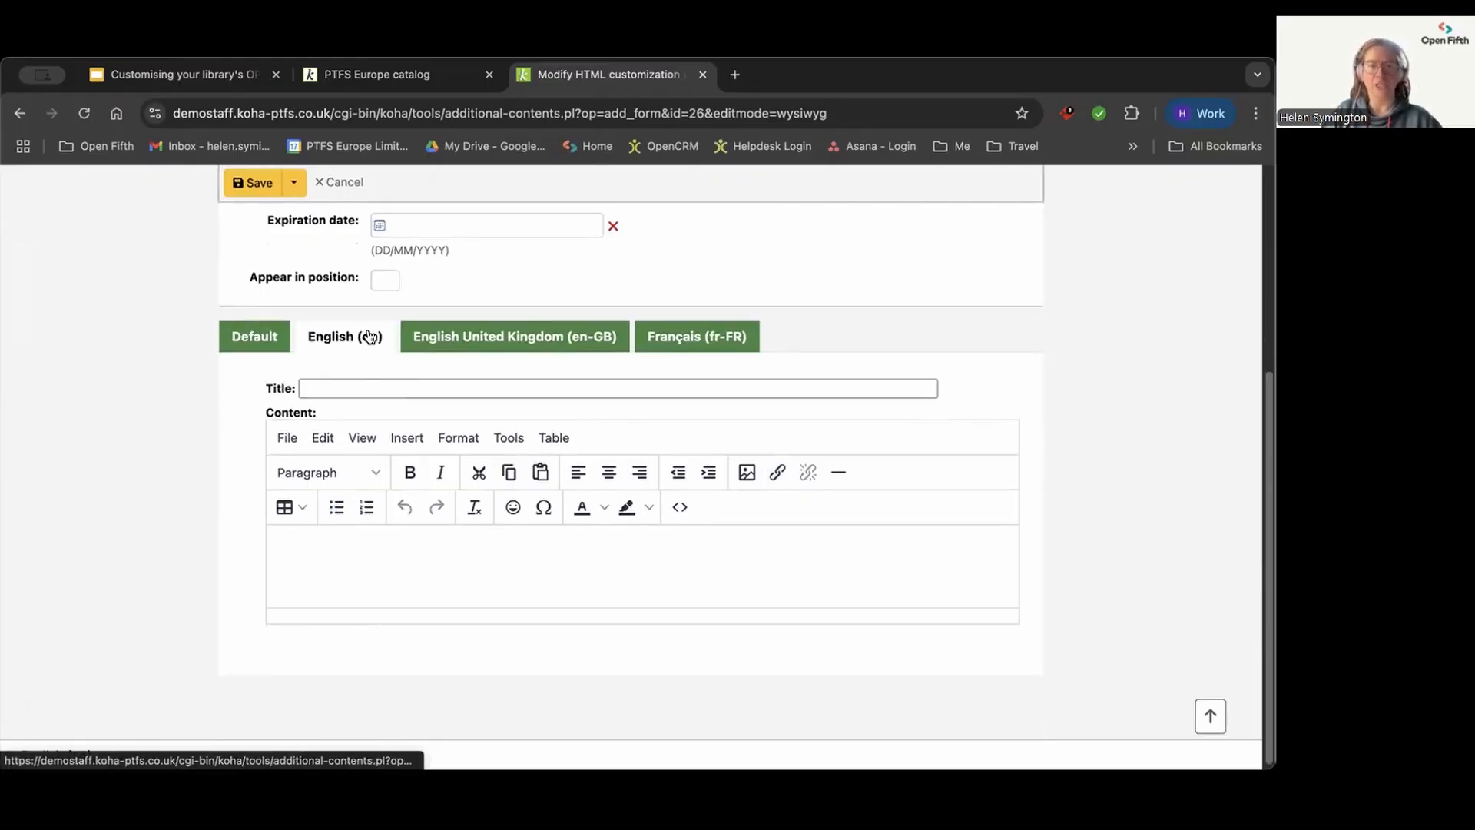
pyautogui.click(486, 336)
pyautogui.click(666, 335)
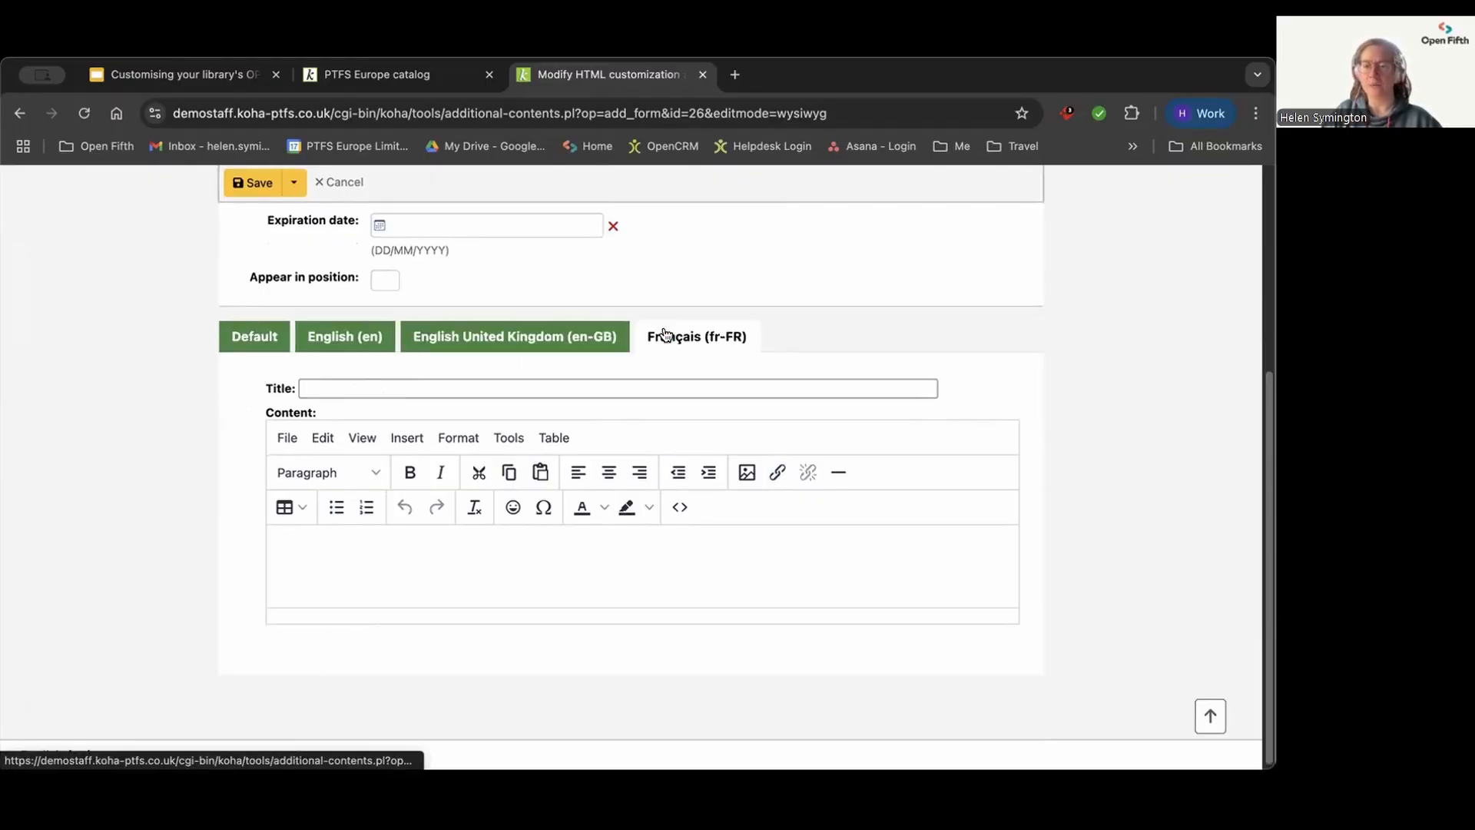
pyautogui.click(254, 336)
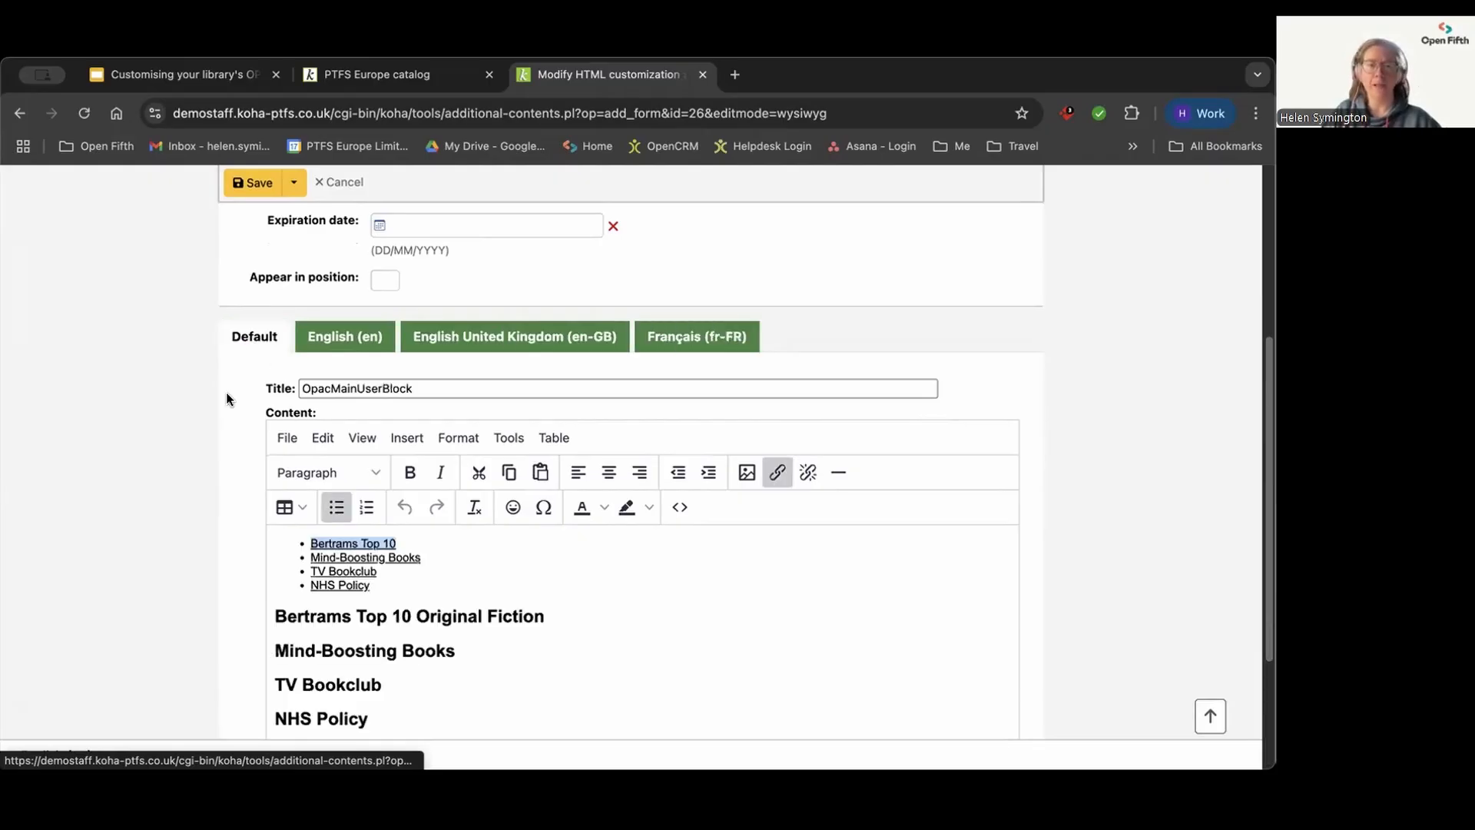
# Step: Compare the entry's default content with the main block on the public catalogue home page and return to the editor
pyautogui.scroll(-1, 226, 392)
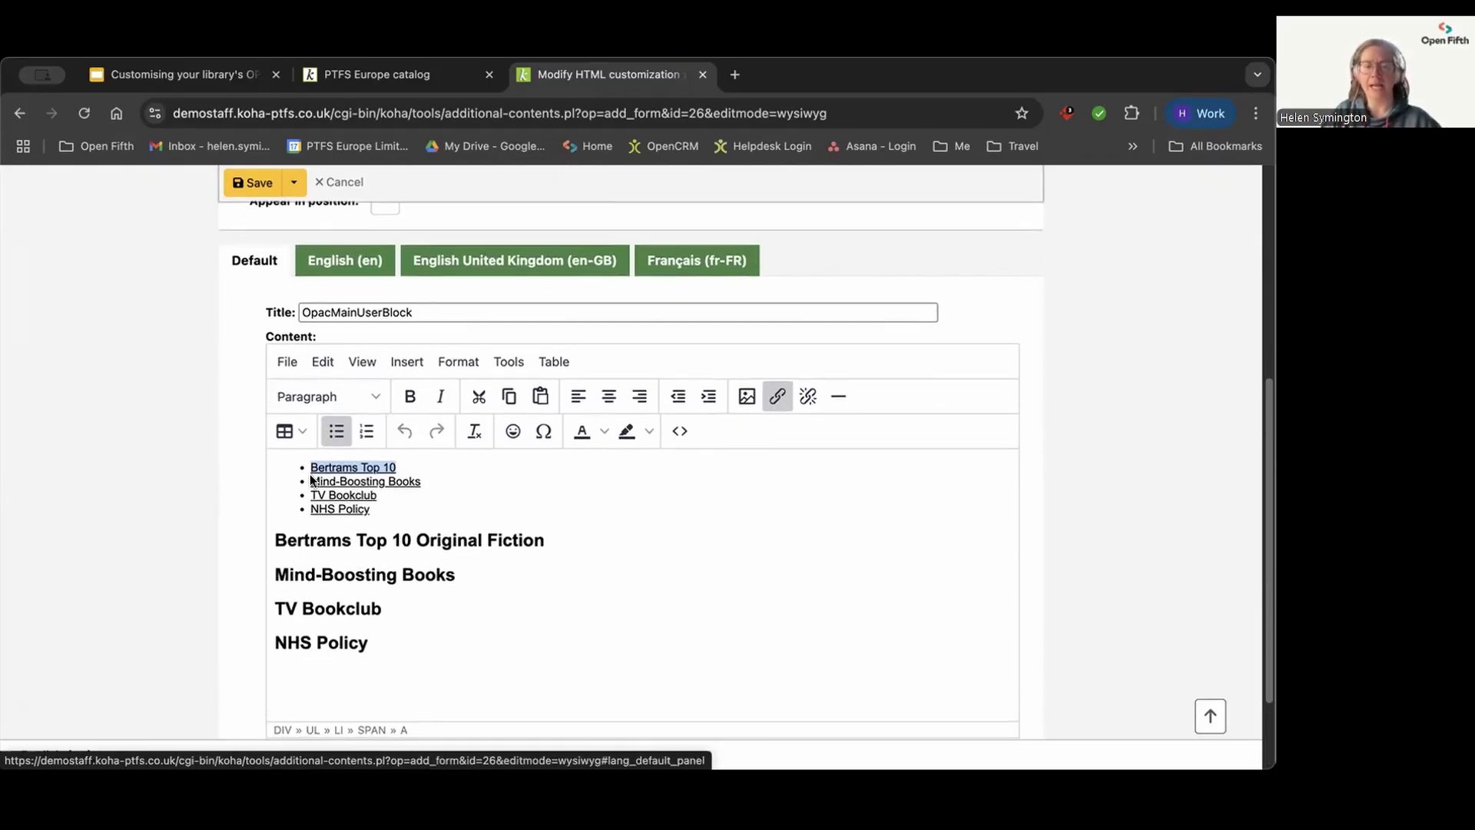
pyautogui.scroll(-1, 311, 479)
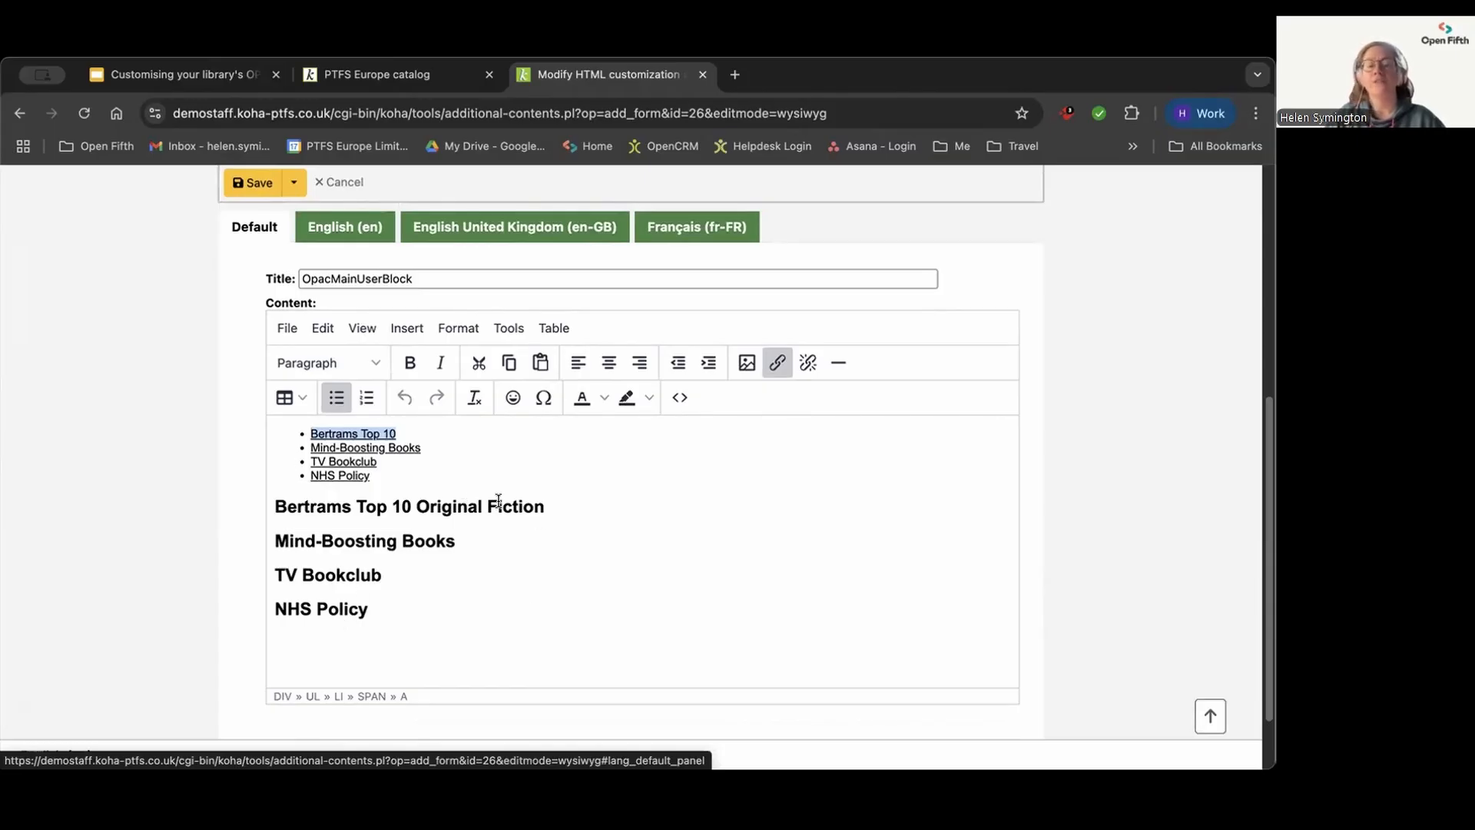
pyautogui.click(361, 72)
pyautogui.scroll(-3, 705, 407)
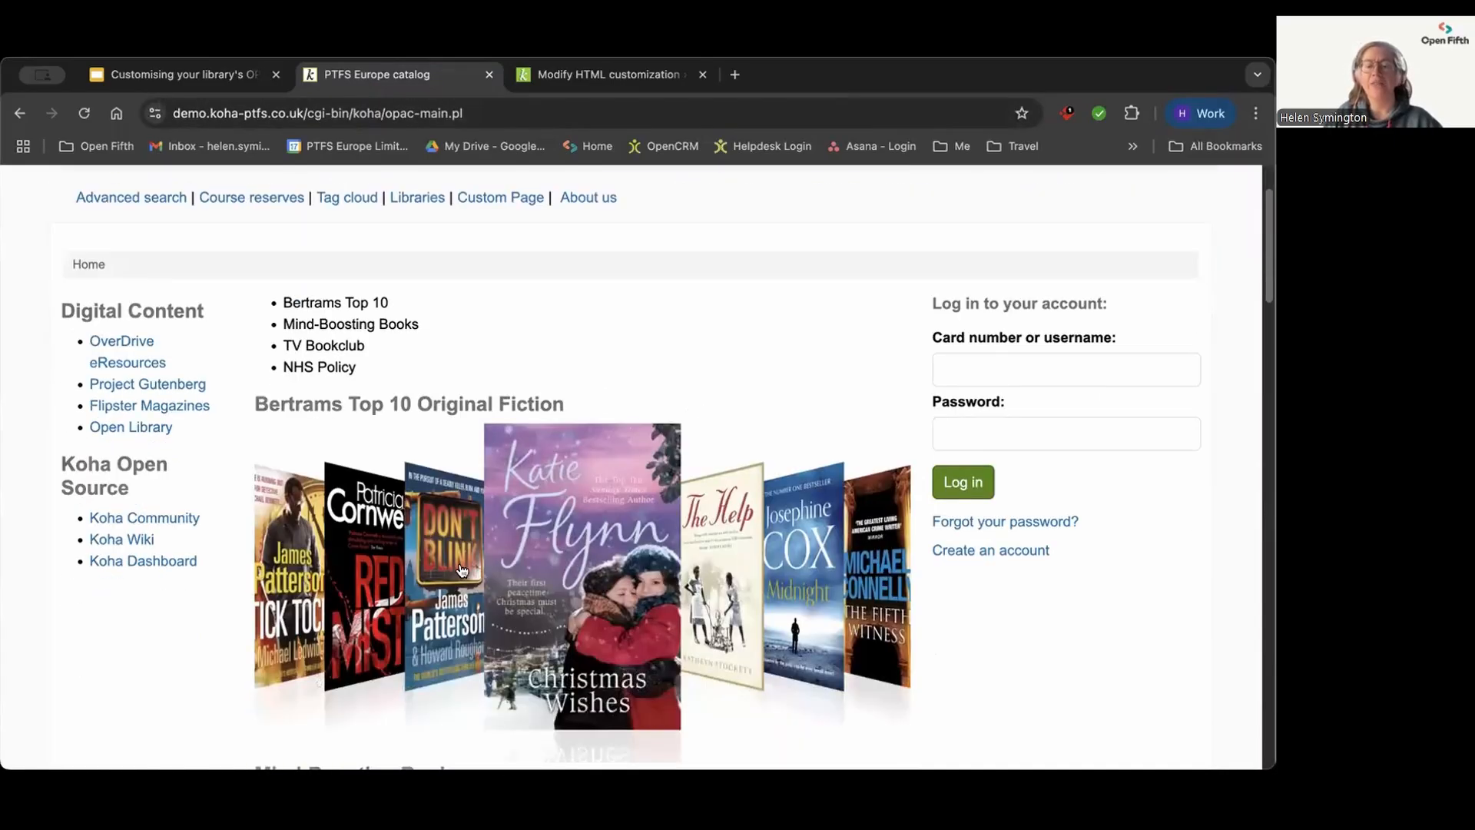
pyautogui.click(583, 73)
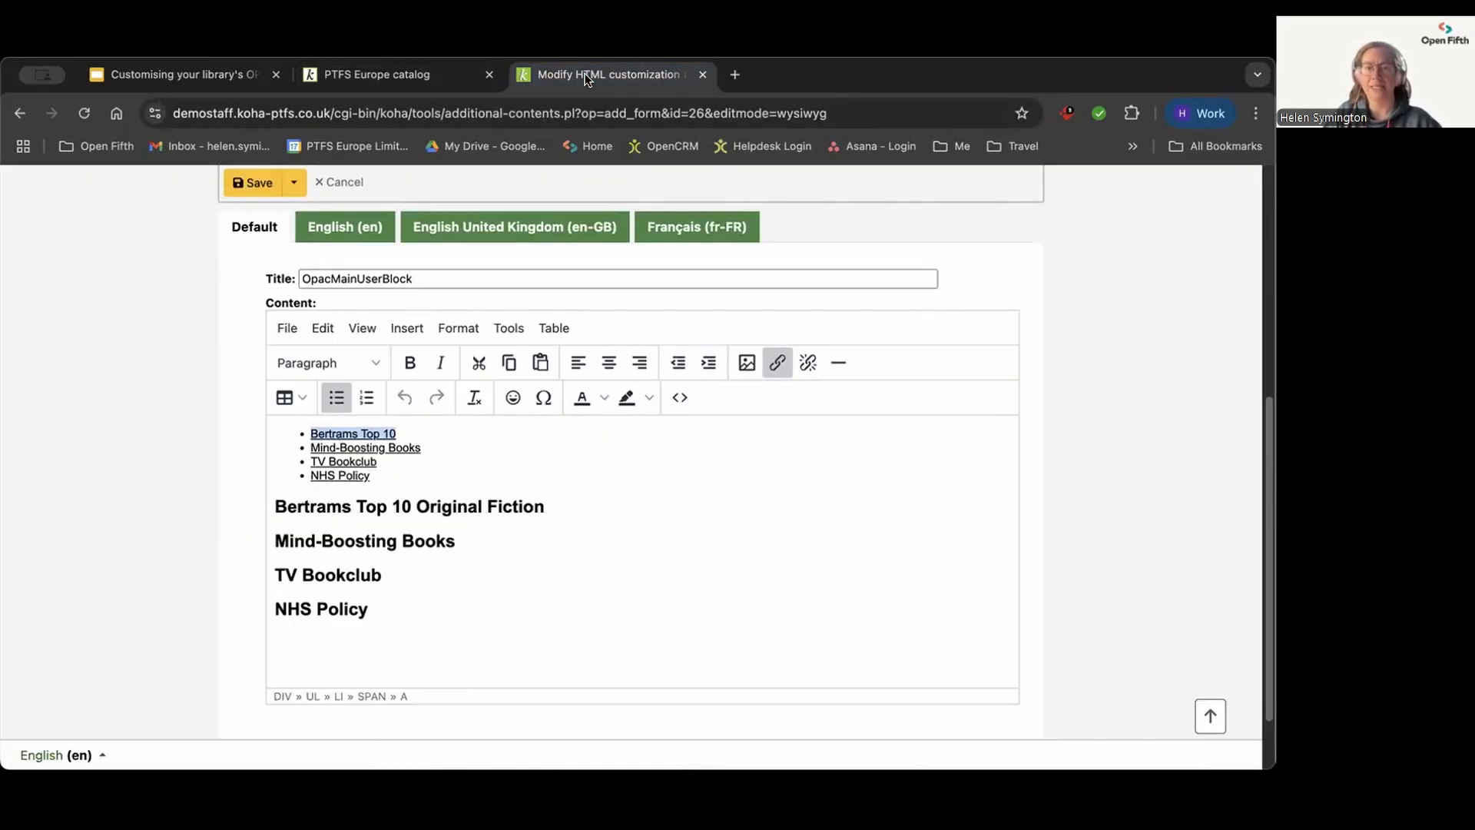
# Step: View the default content's source code, highlight the coverflow-b10 div line and save the source code
pyautogui.click(679, 398)
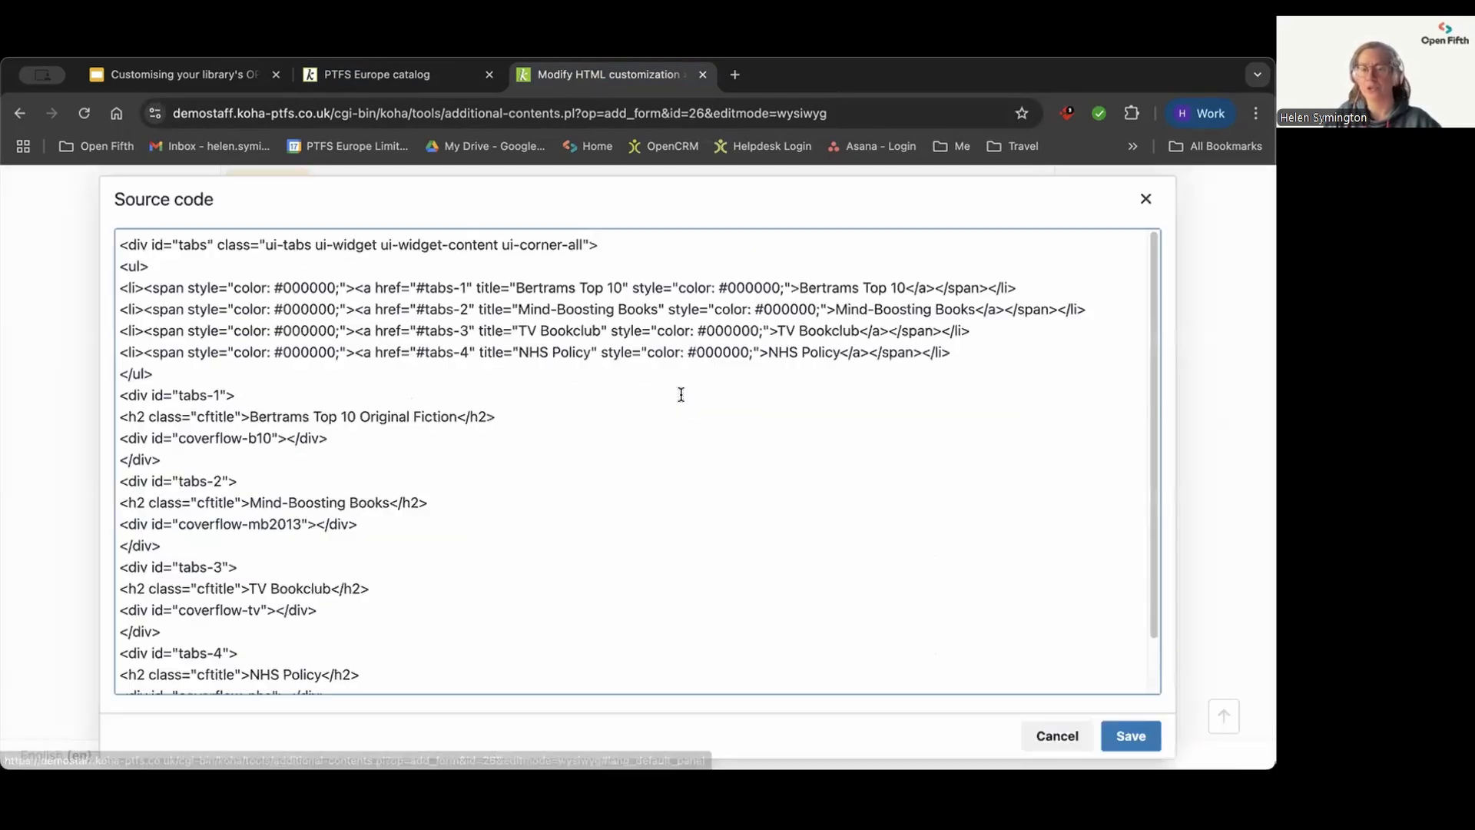
pyautogui.moveTo(329, 438); pyautogui.dragTo(119, 440)
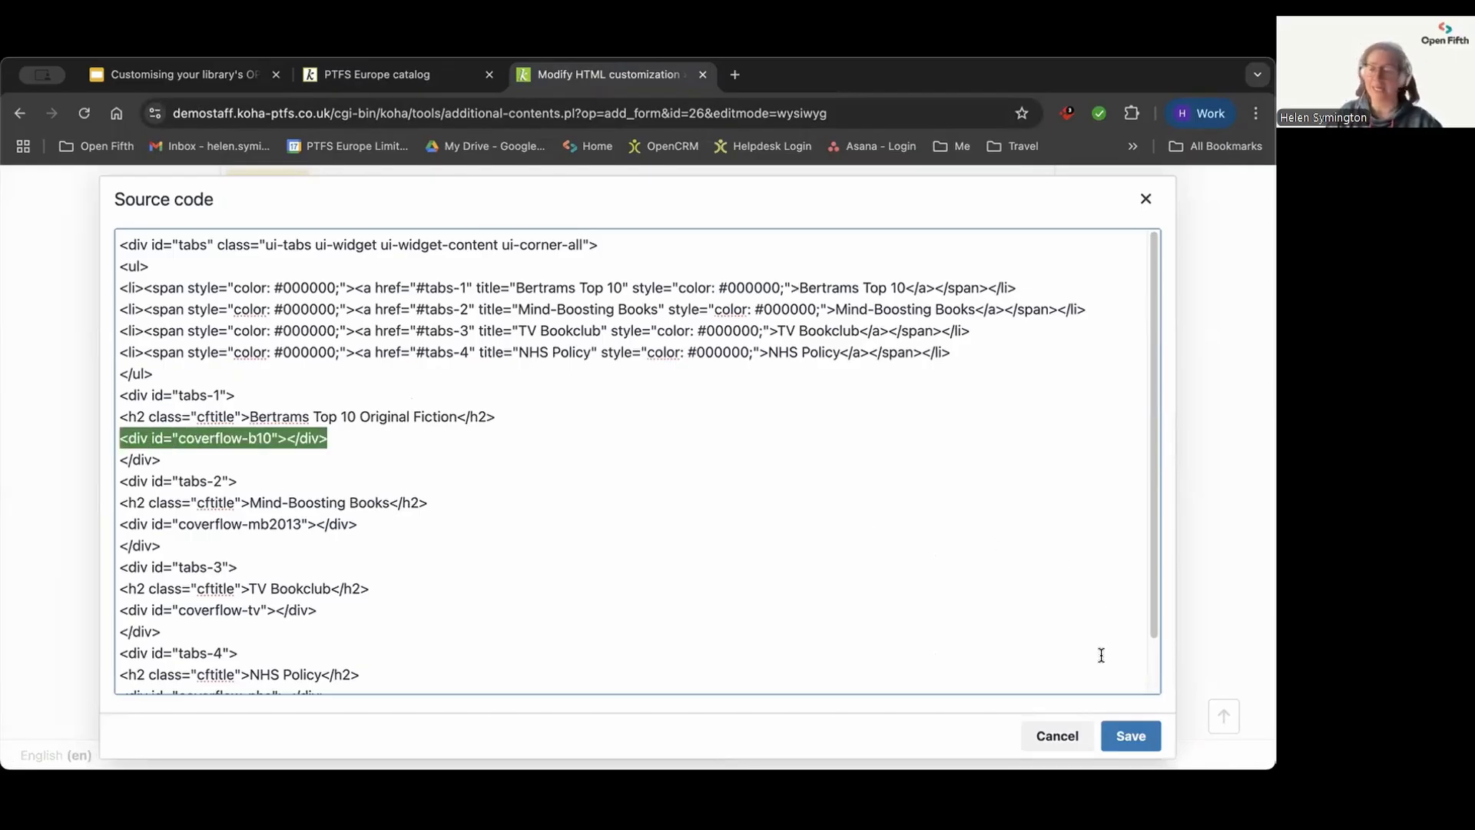
pyautogui.click(1139, 739)
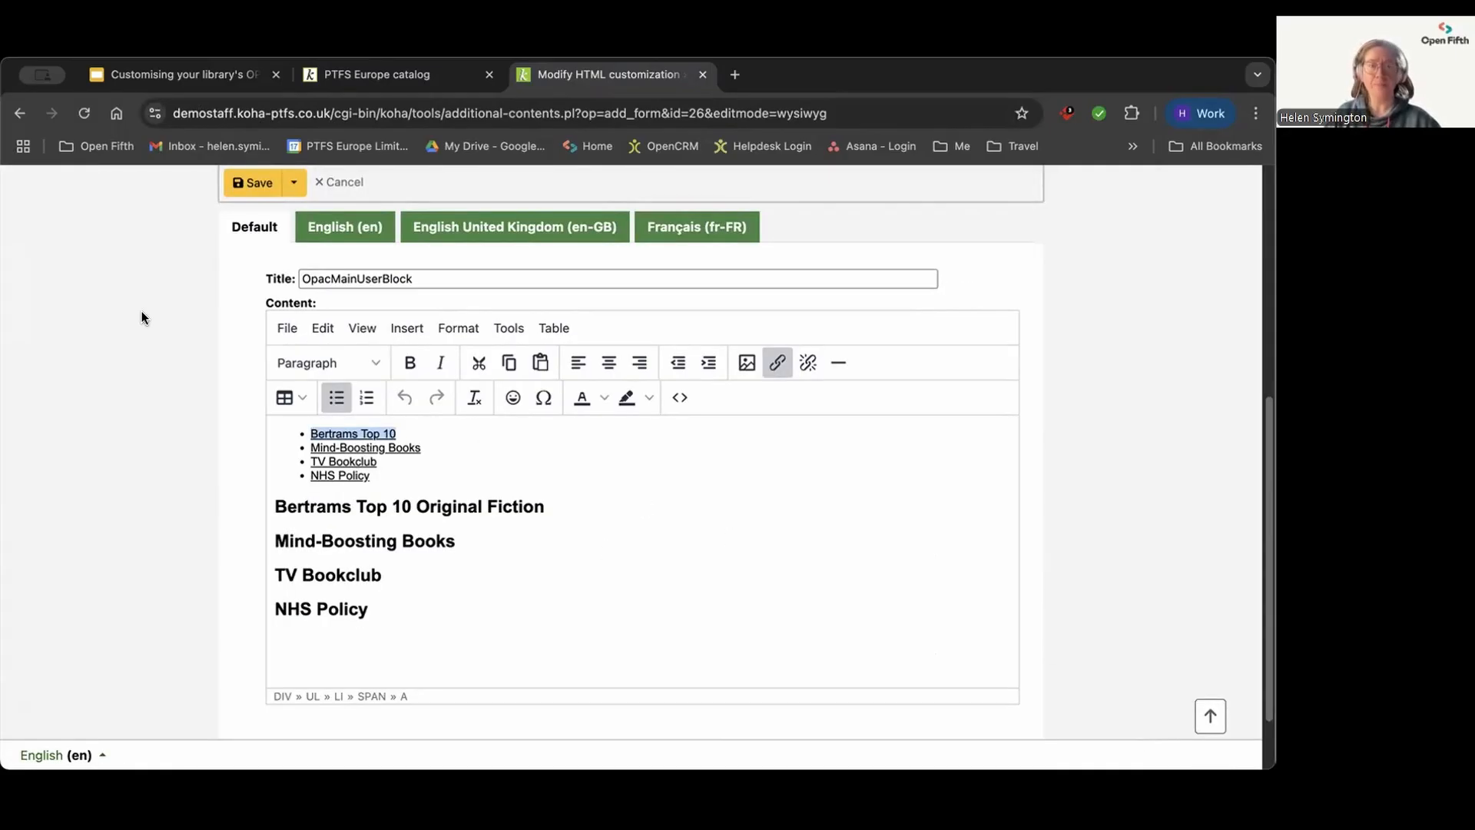
# Step: Save the OpacMainUserBlock customization and look through the refreshed list down to its OPAC entries
pyautogui.click(246, 188)
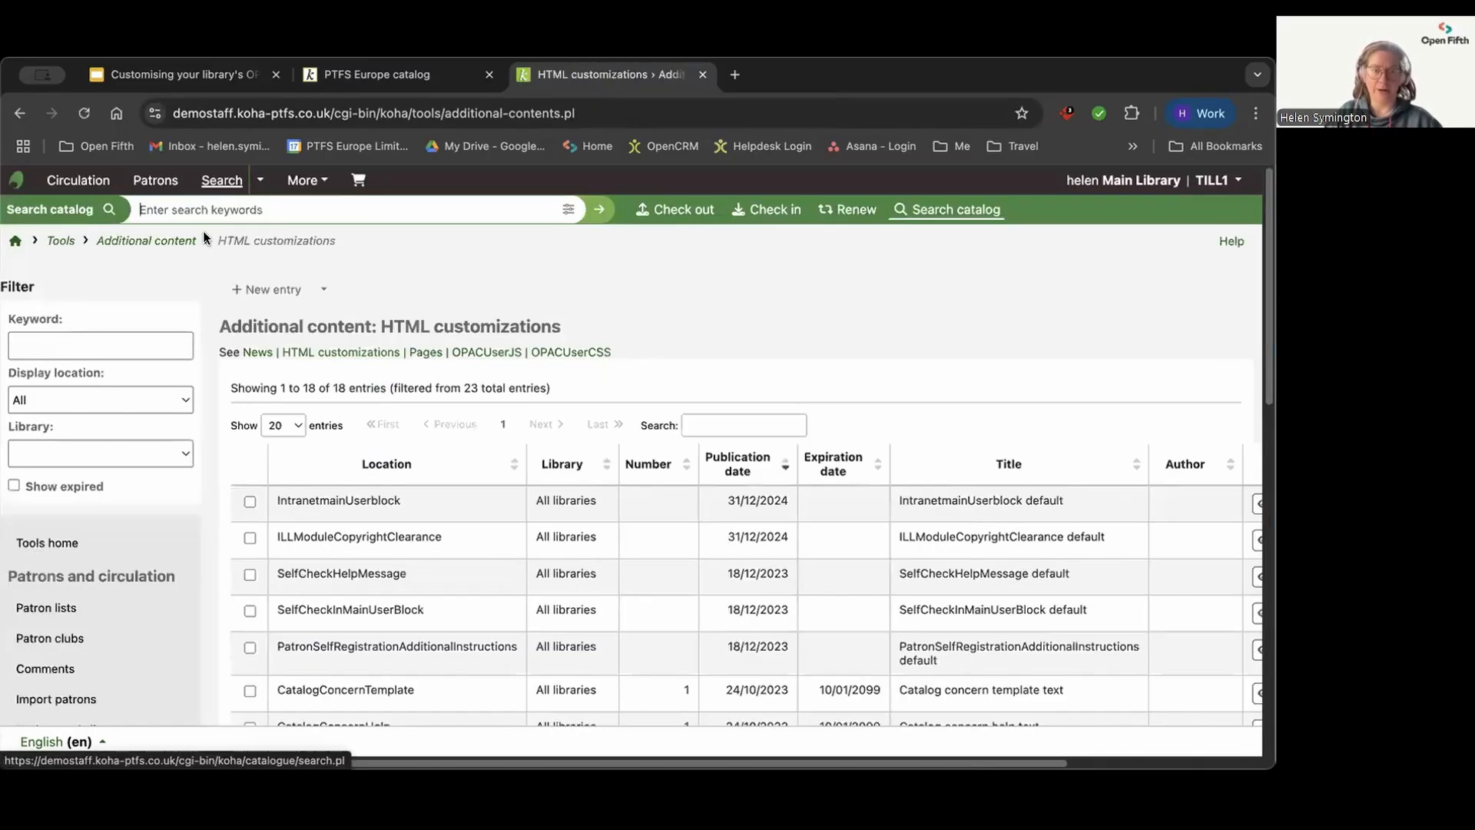
pyautogui.scroll(-6, 421, 404)
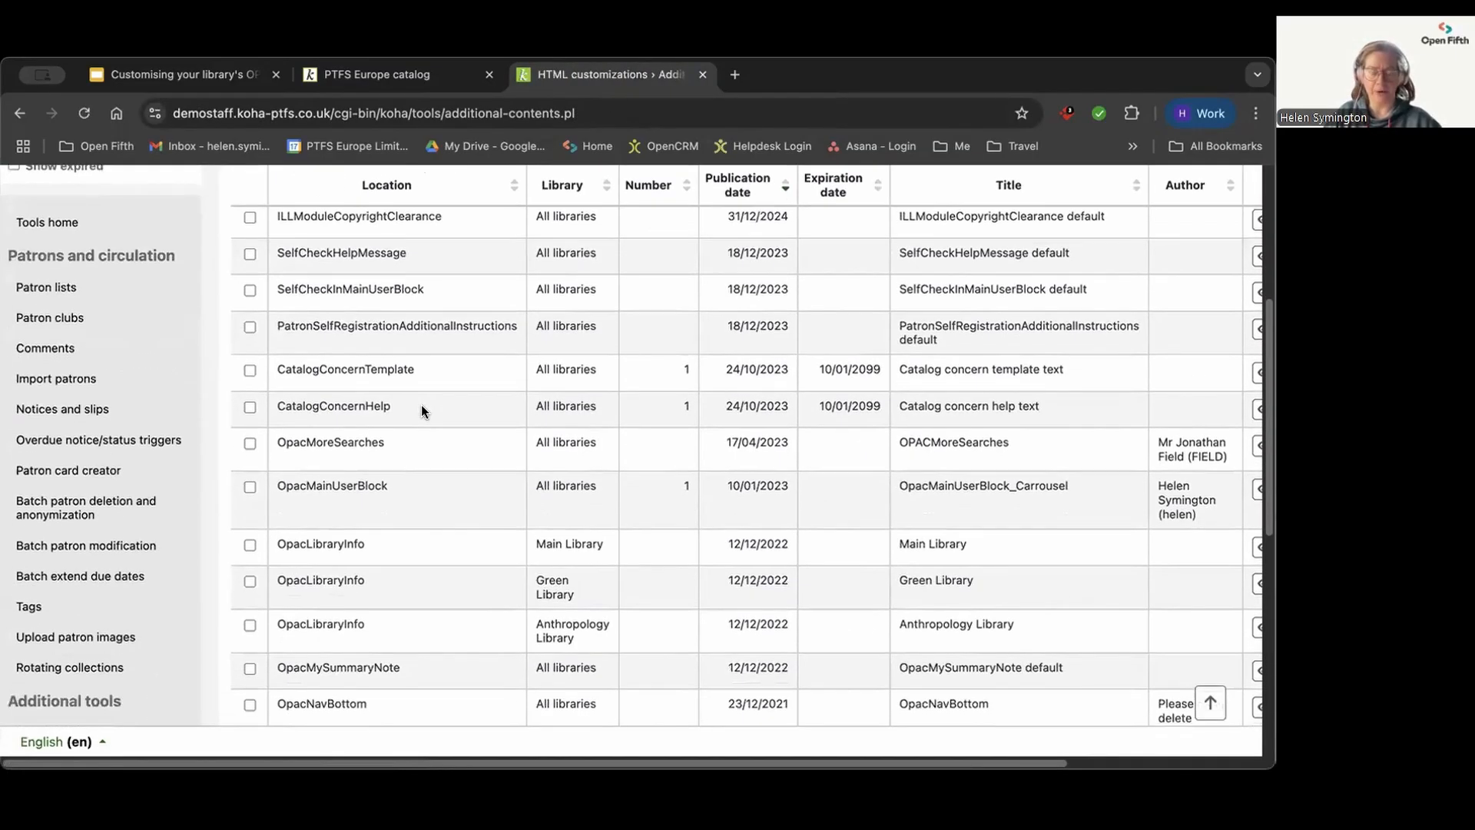
pyautogui.scroll(-4, 421, 404)
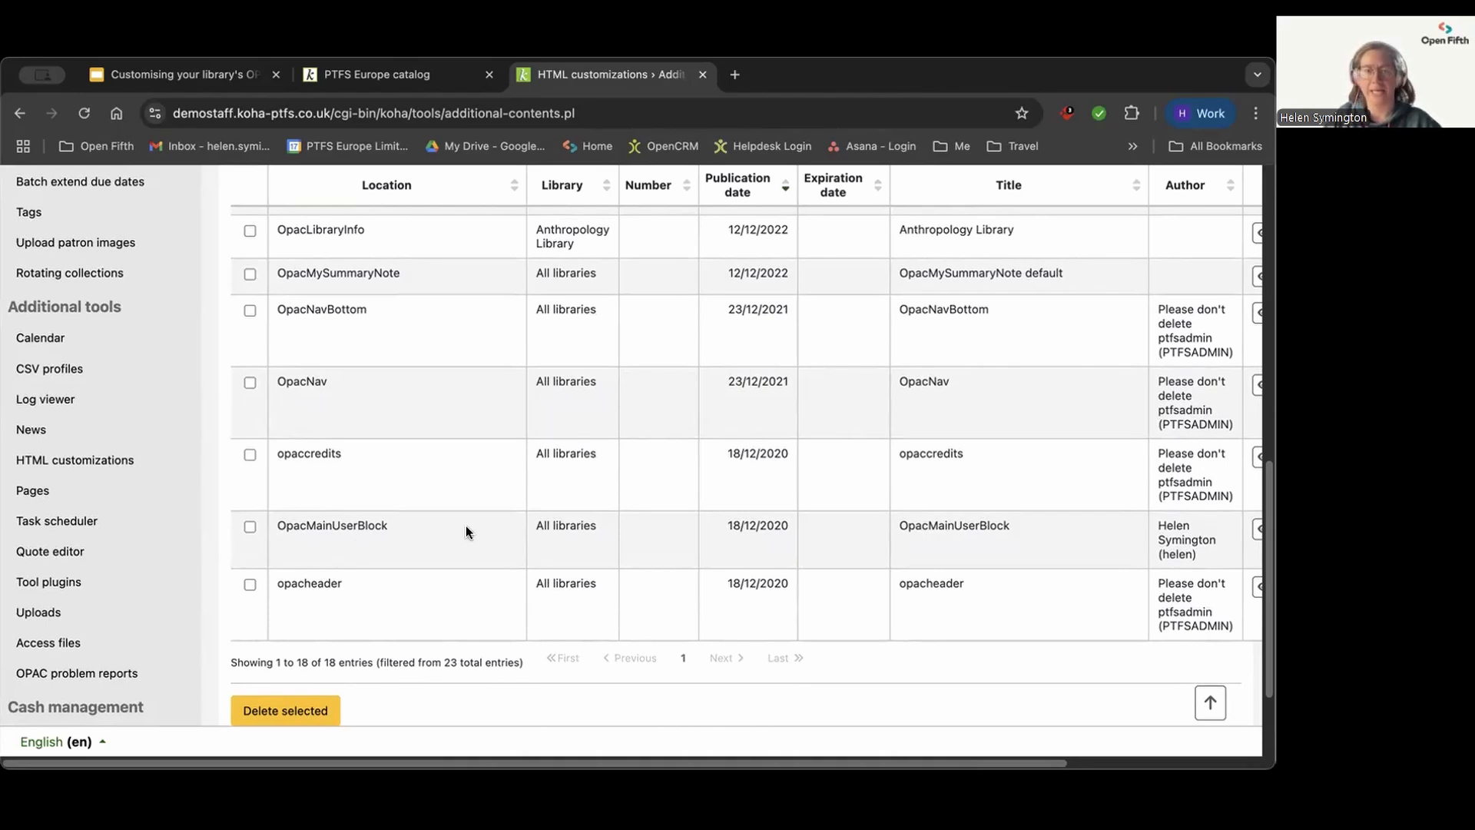
# Step: Open the OpacMainUserBlock_Carrousel entry for editing and examine its display location, library, dates and position settings
pyautogui.scroll(3, 423, 526)
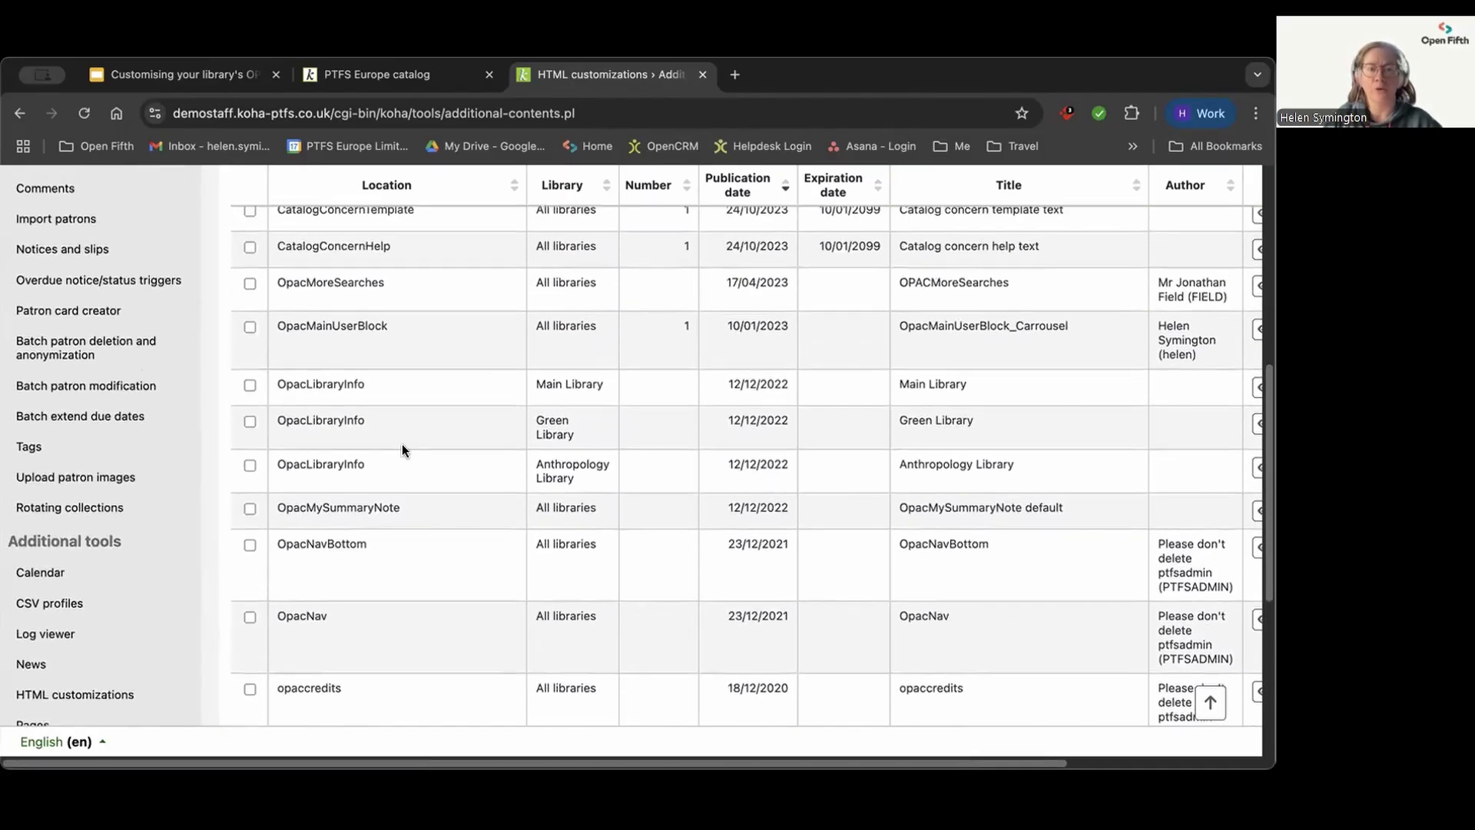
pyautogui.moveTo(393, 325); pyautogui.dragTo(275, 325)
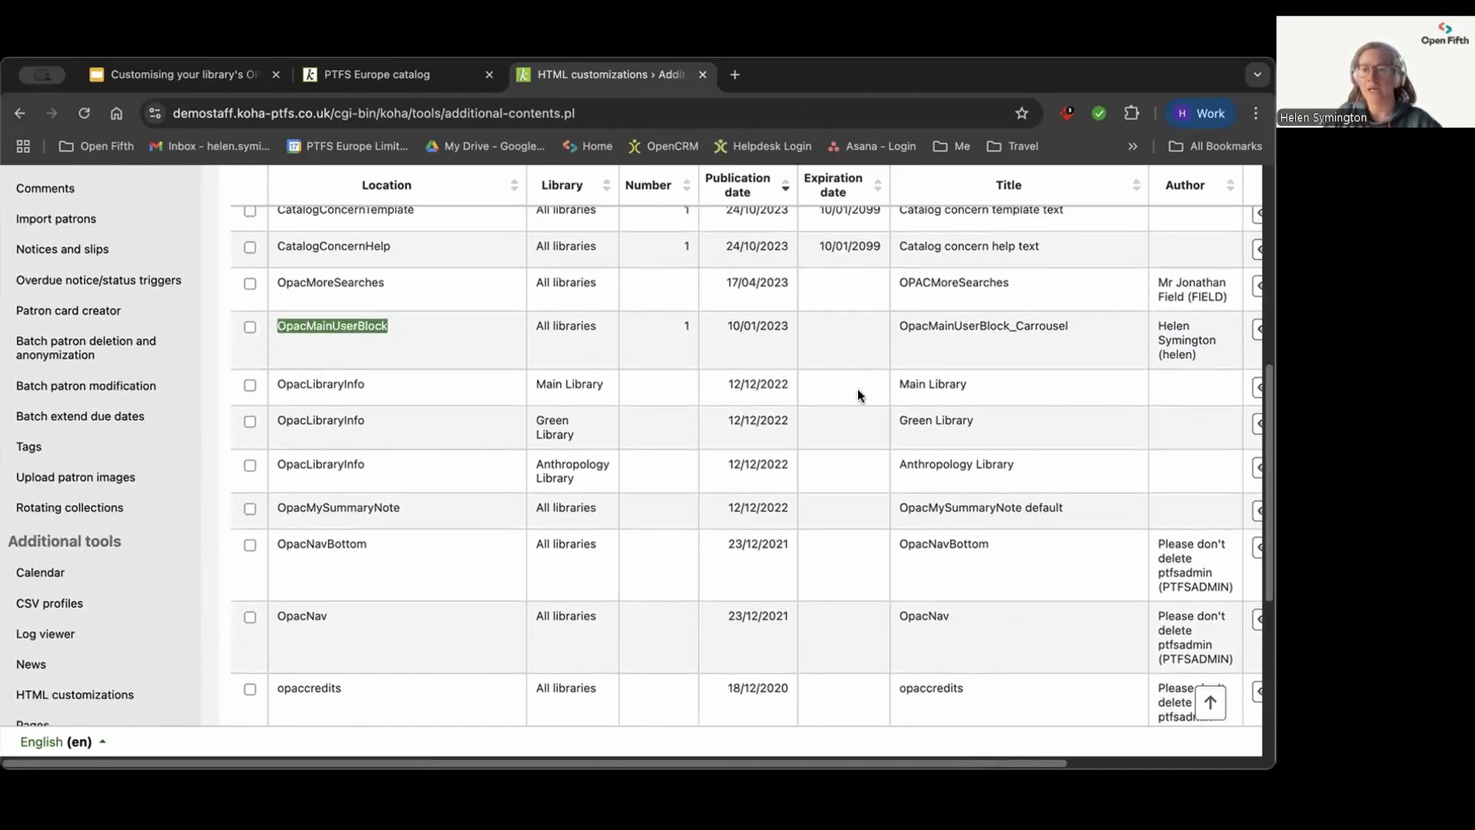
pyautogui.moveTo(439, 757); pyautogui.dragTo(633, 767)
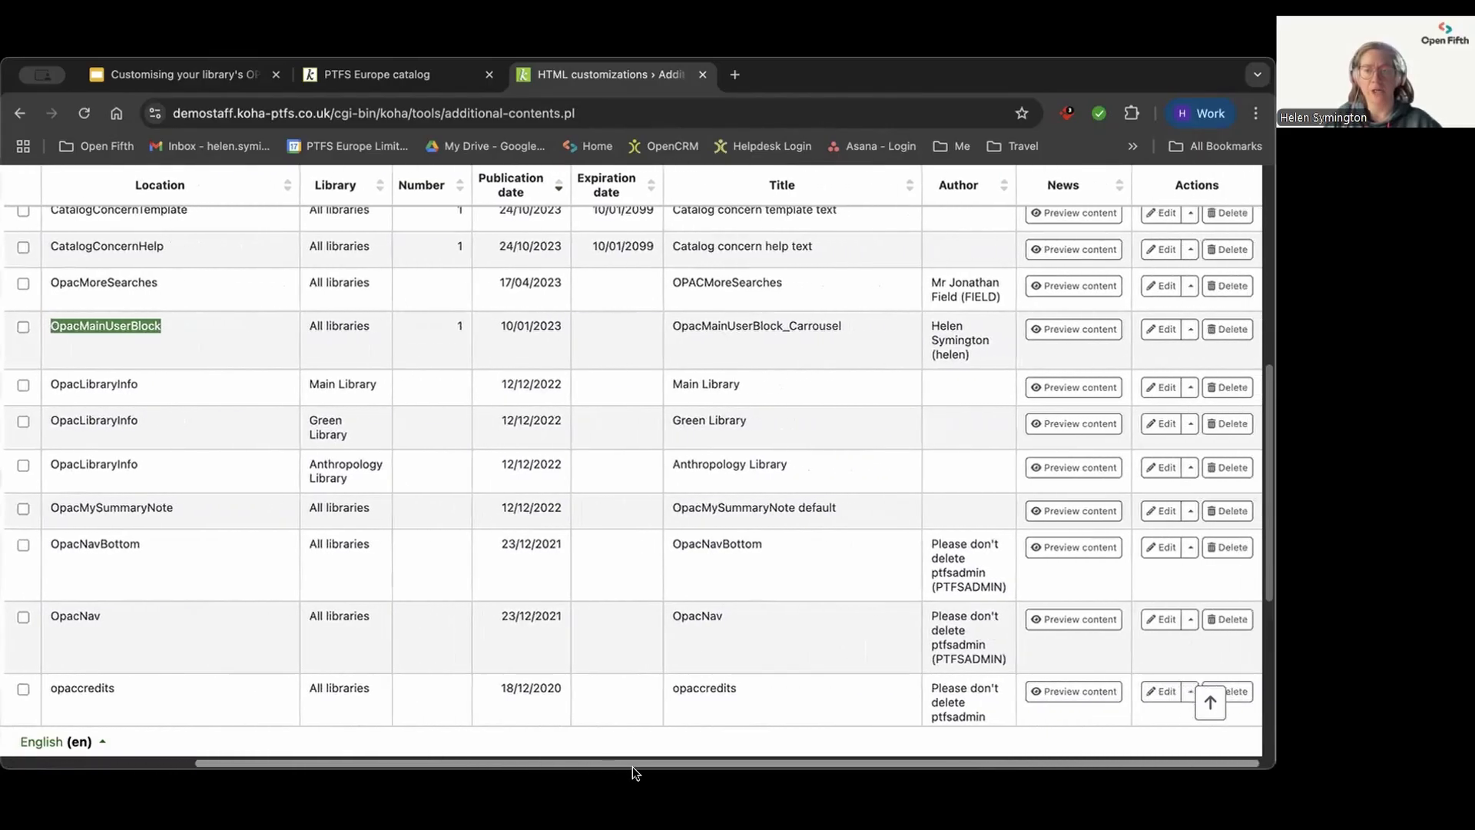
pyautogui.click(1165, 331)
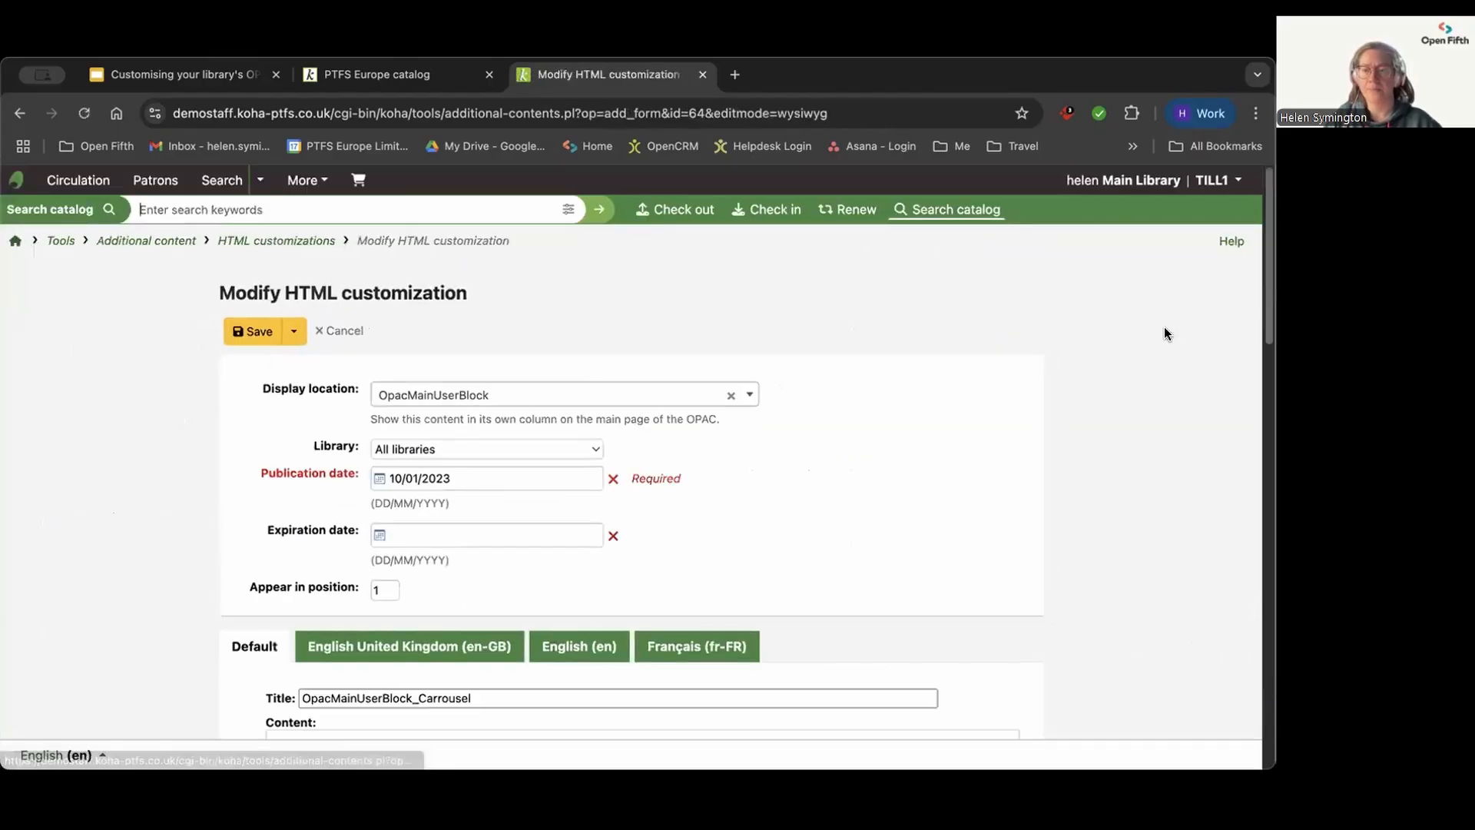
pyautogui.scroll(-1, 525, 502)
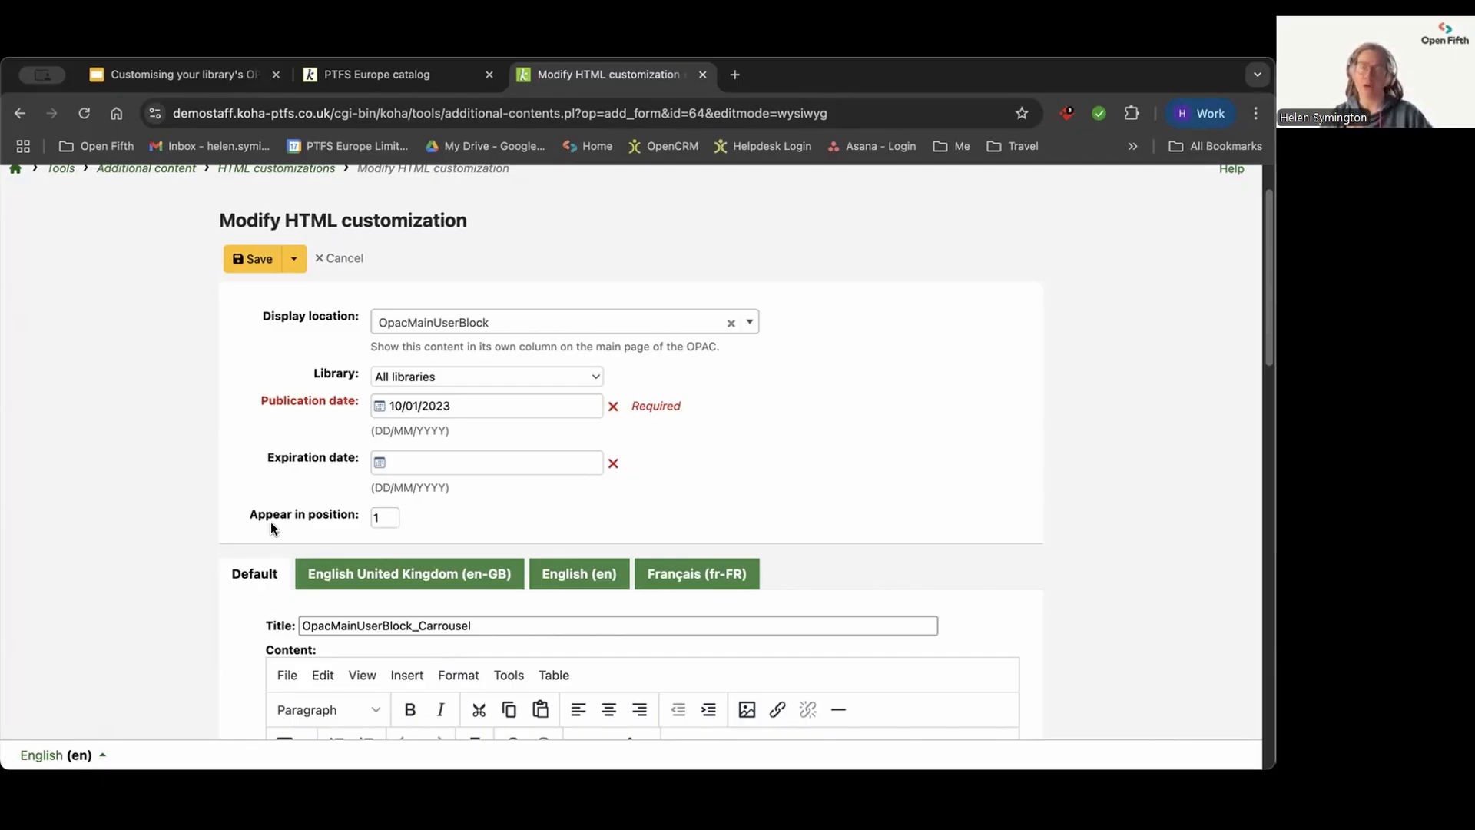
# Step: Look through the book carousels on the public catalogue home page, down to NHS policy and Mood-boosting Books 2013
pyautogui.click(367, 74)
pyautogui.scroll(-1, 380, 544)
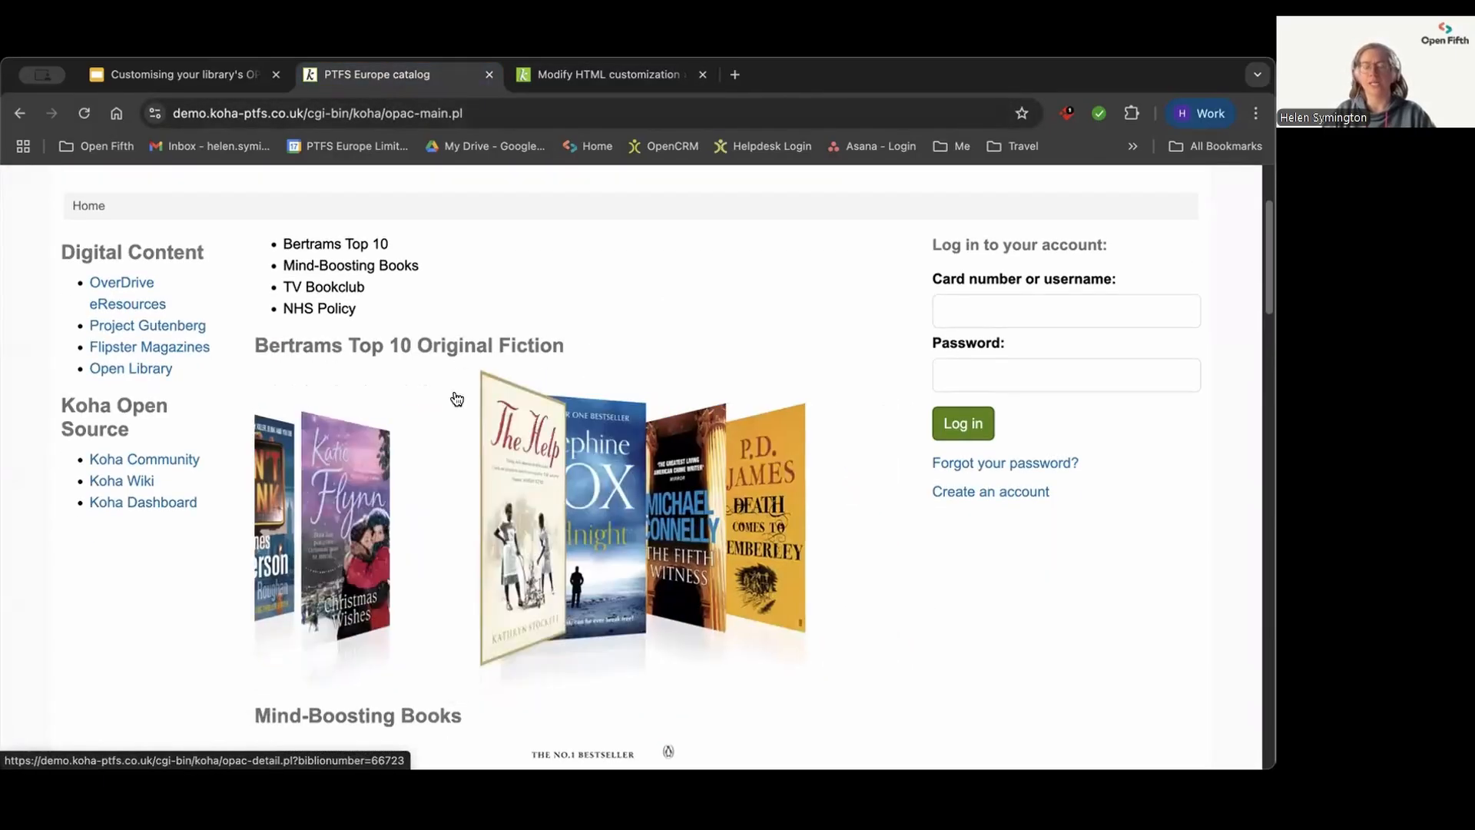
pyautogui.scroll(-7, 136, 591)
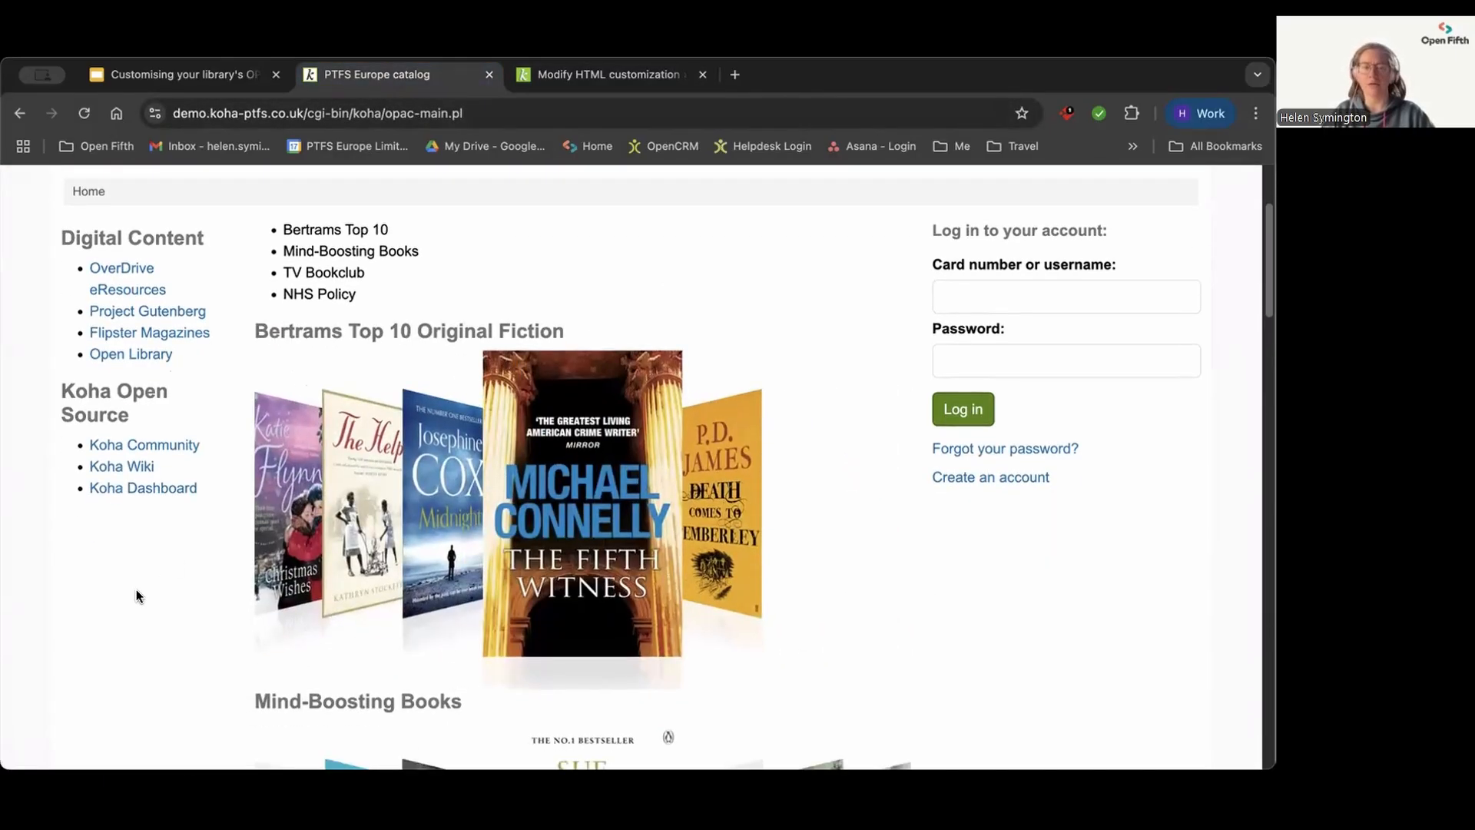
pyautogui.scroll(-9, 136, 590)
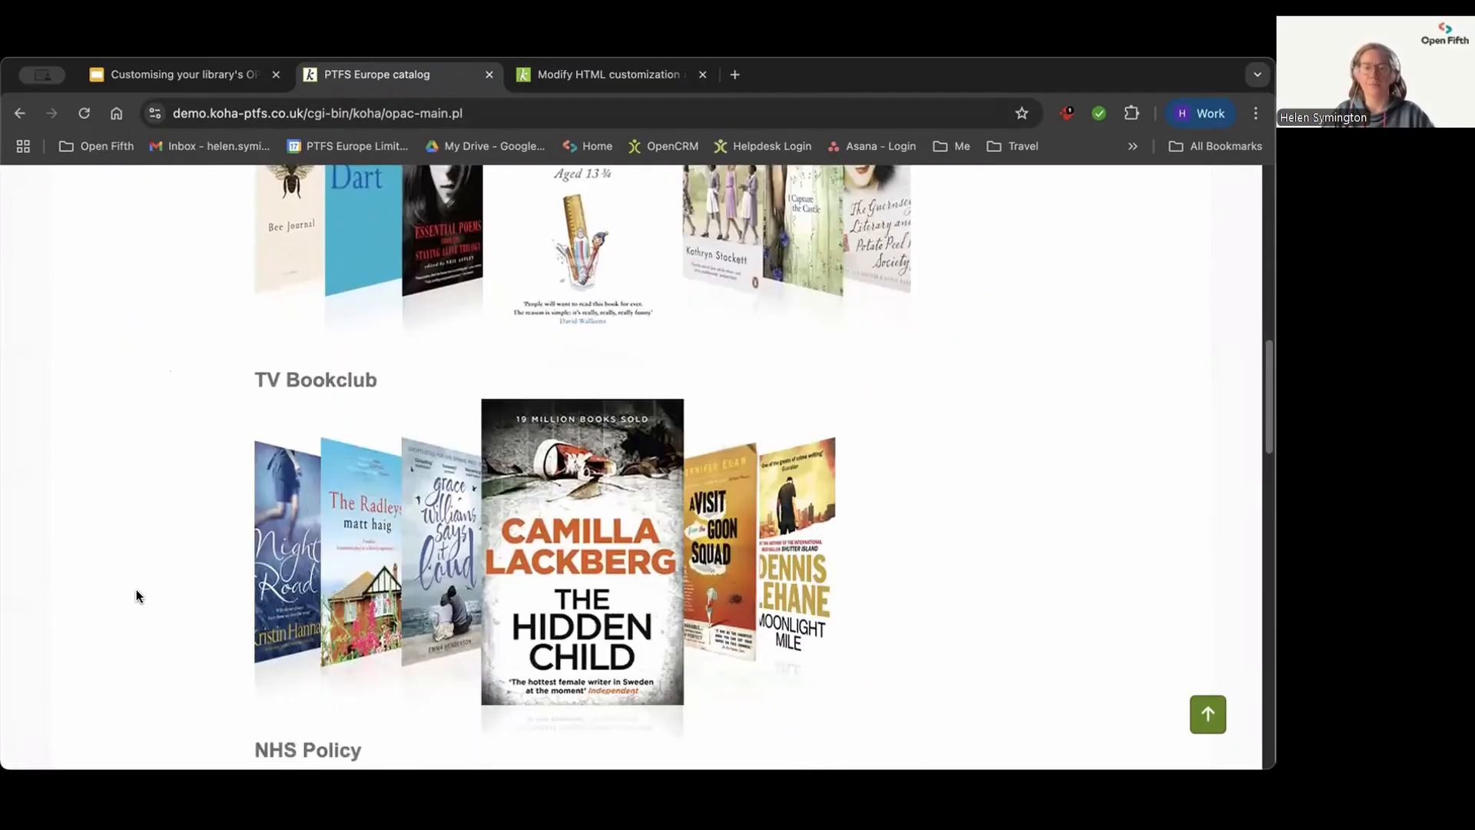
pyautogui.scroll(-5, 136, 596)
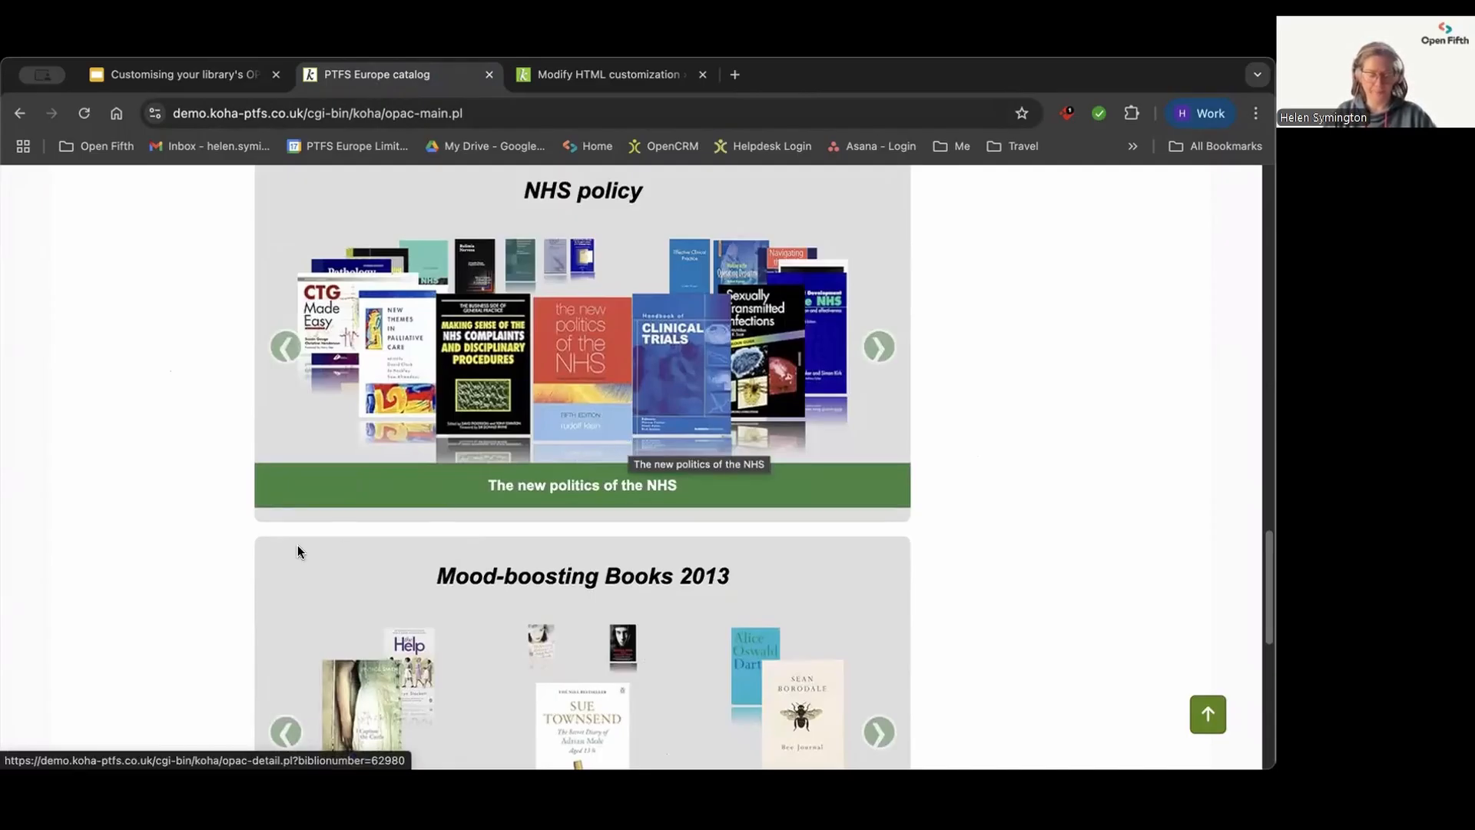
pyautogui.scroll(3, 298, 546)
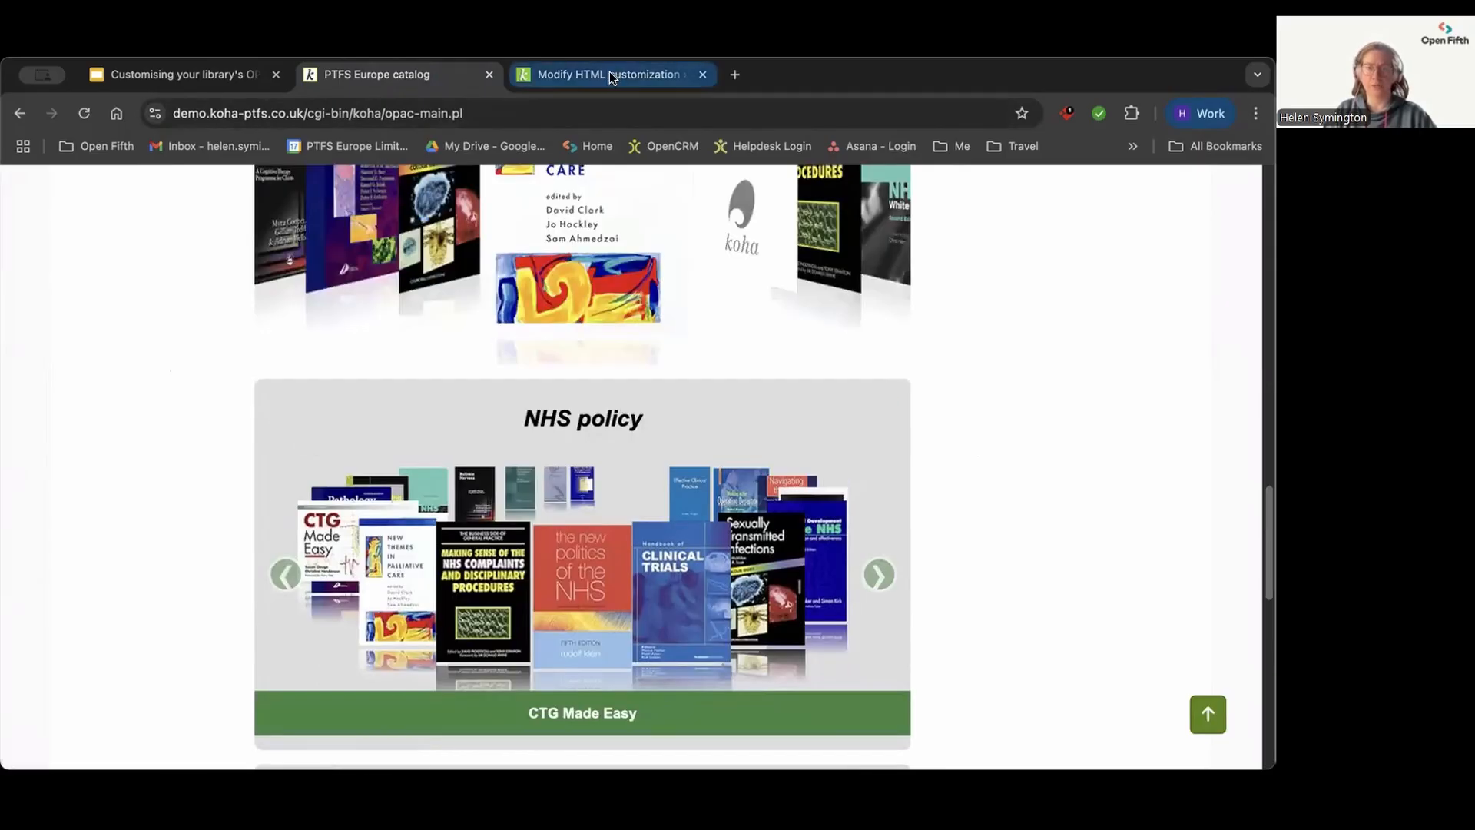
# Step: Save the carousel customization and start a new HTML customization with OpacMainUserBlock as its display location
pyautogui.click(592, 77)
pyautogui.click(255, 258)
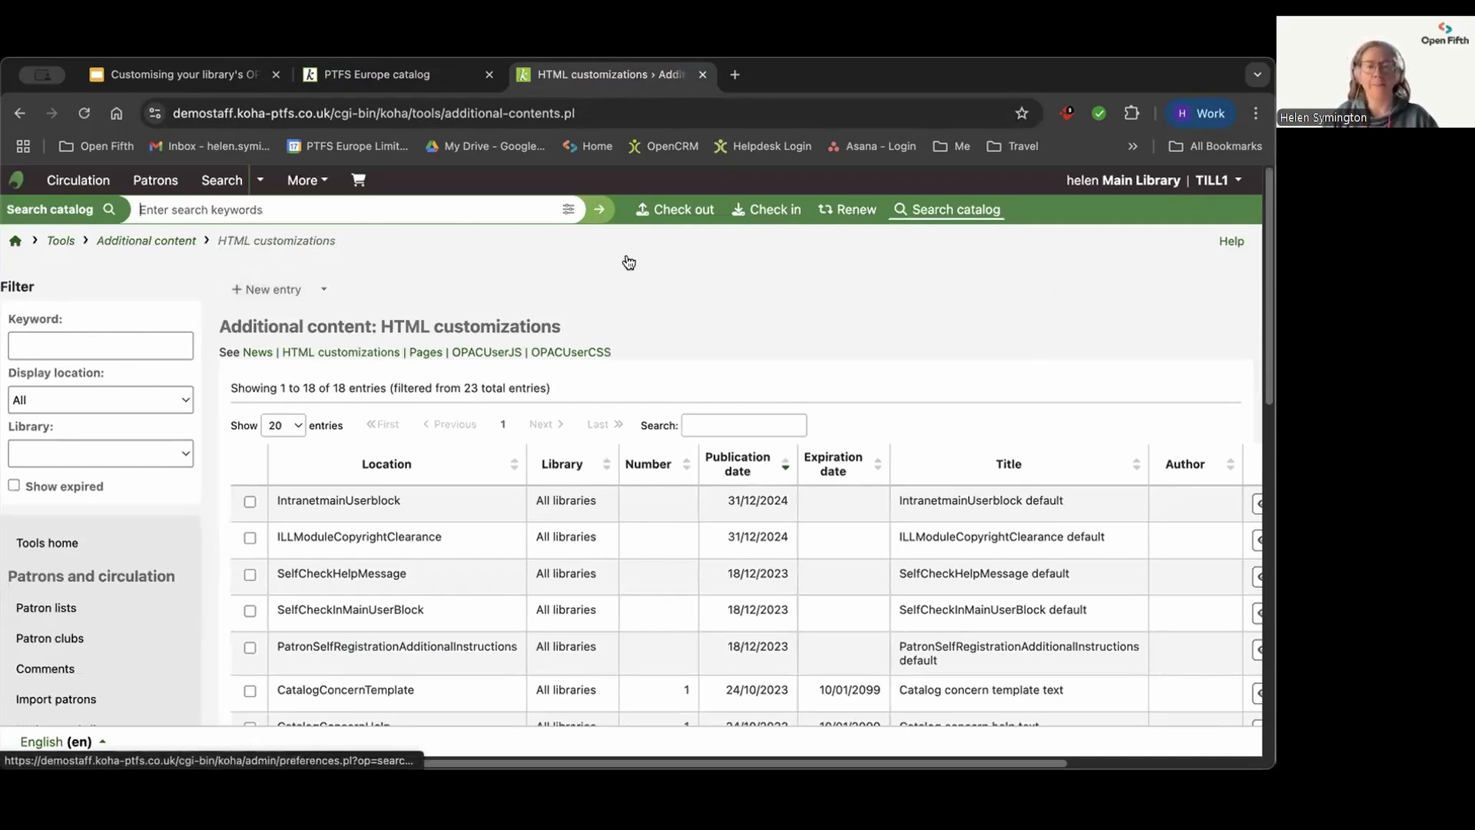
pyautogui.click(260, 292)
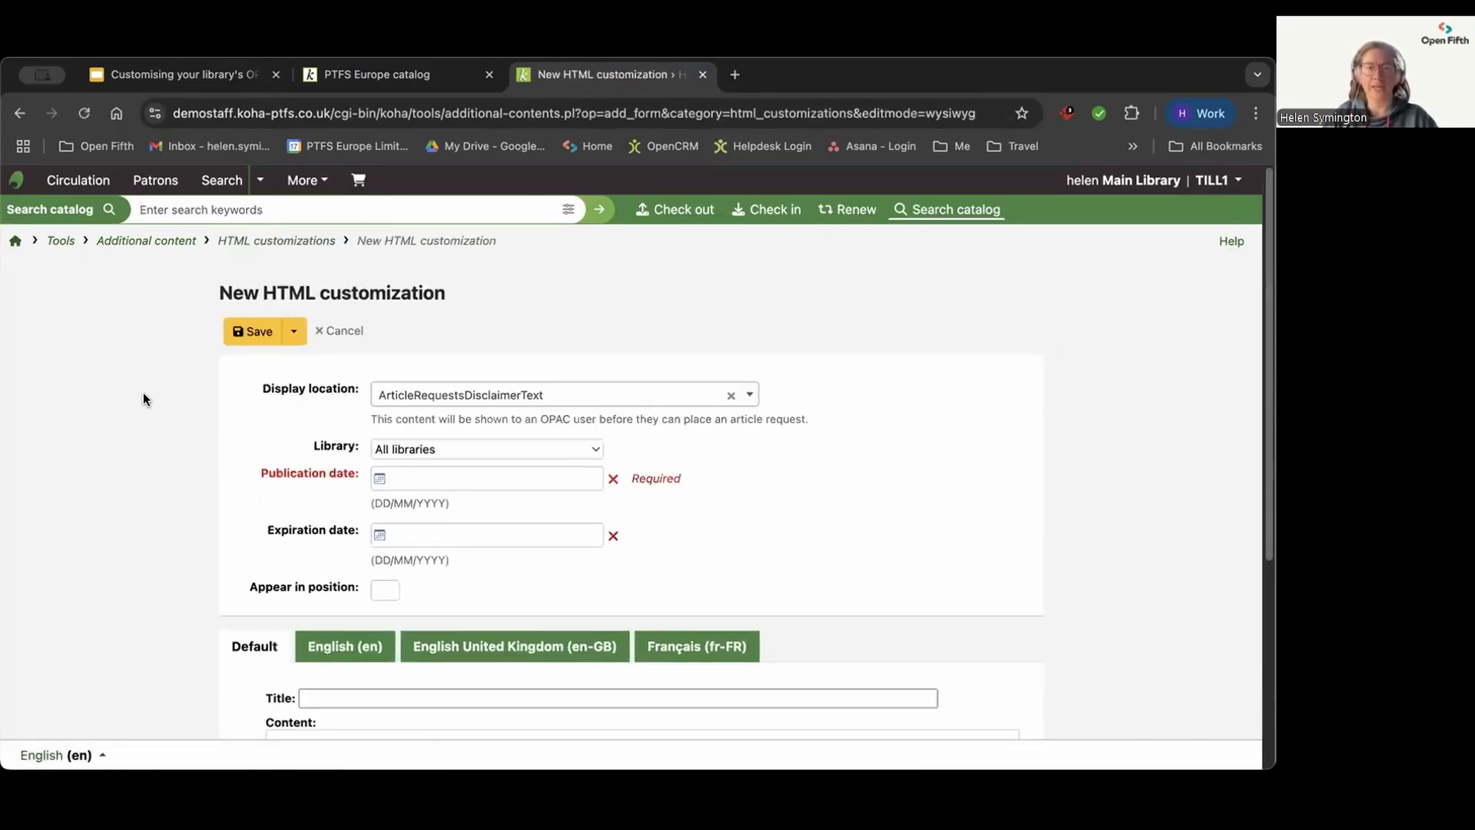
pyautogui.click(579, 400)
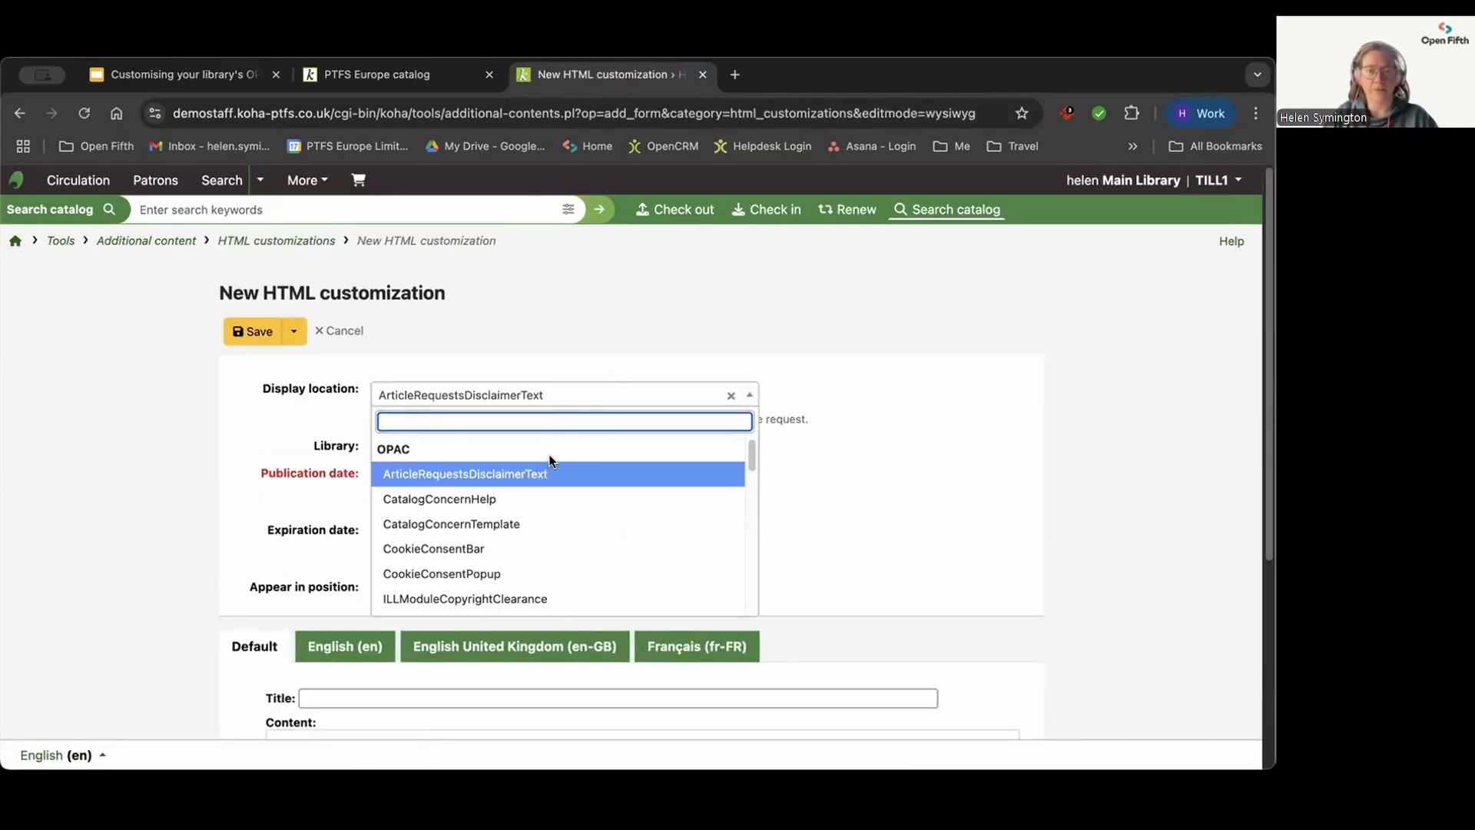
pyautogui.scroll(-5, 541, 505)
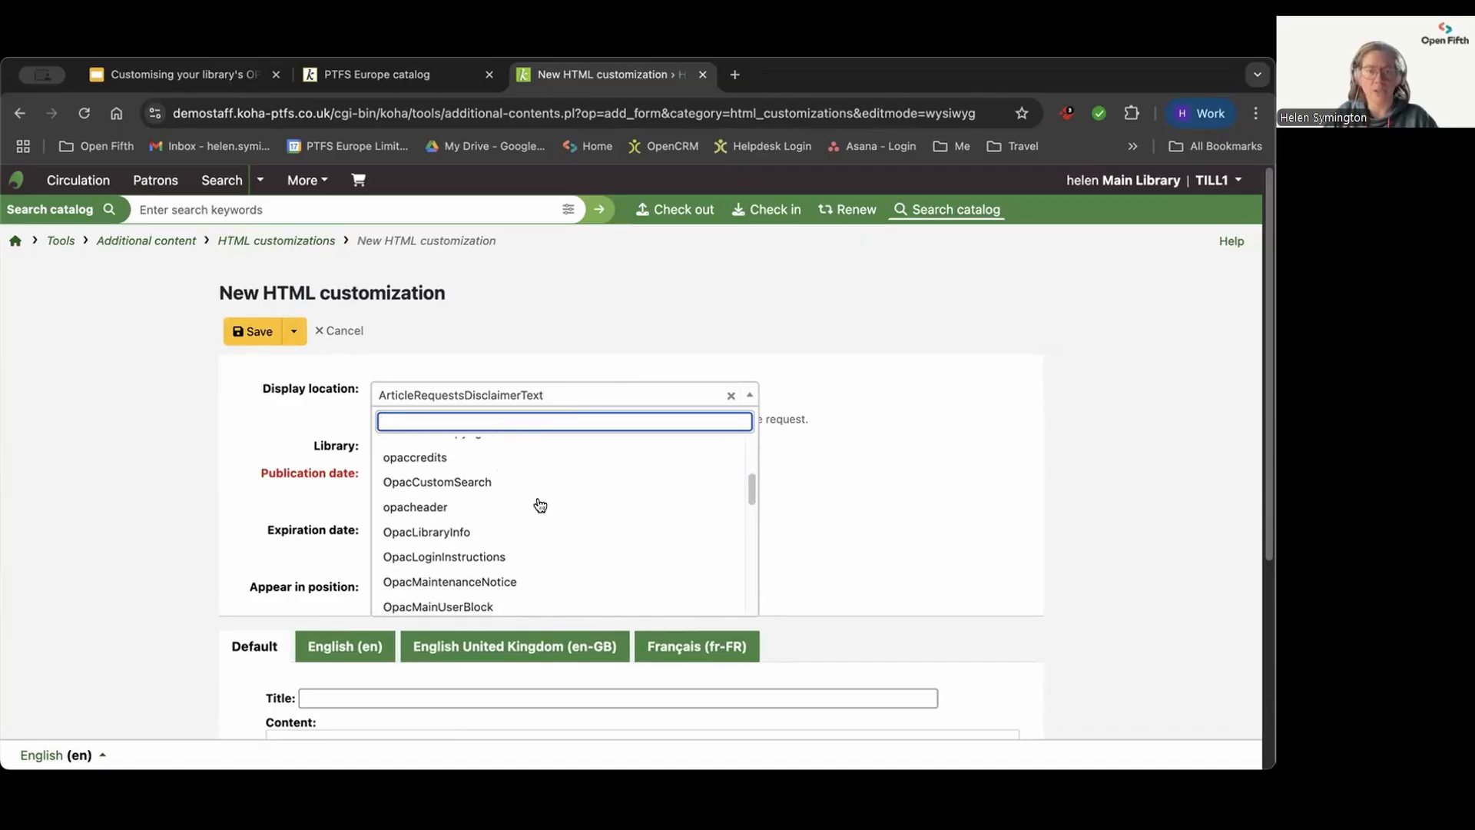
pyautogui.click(476, 582)
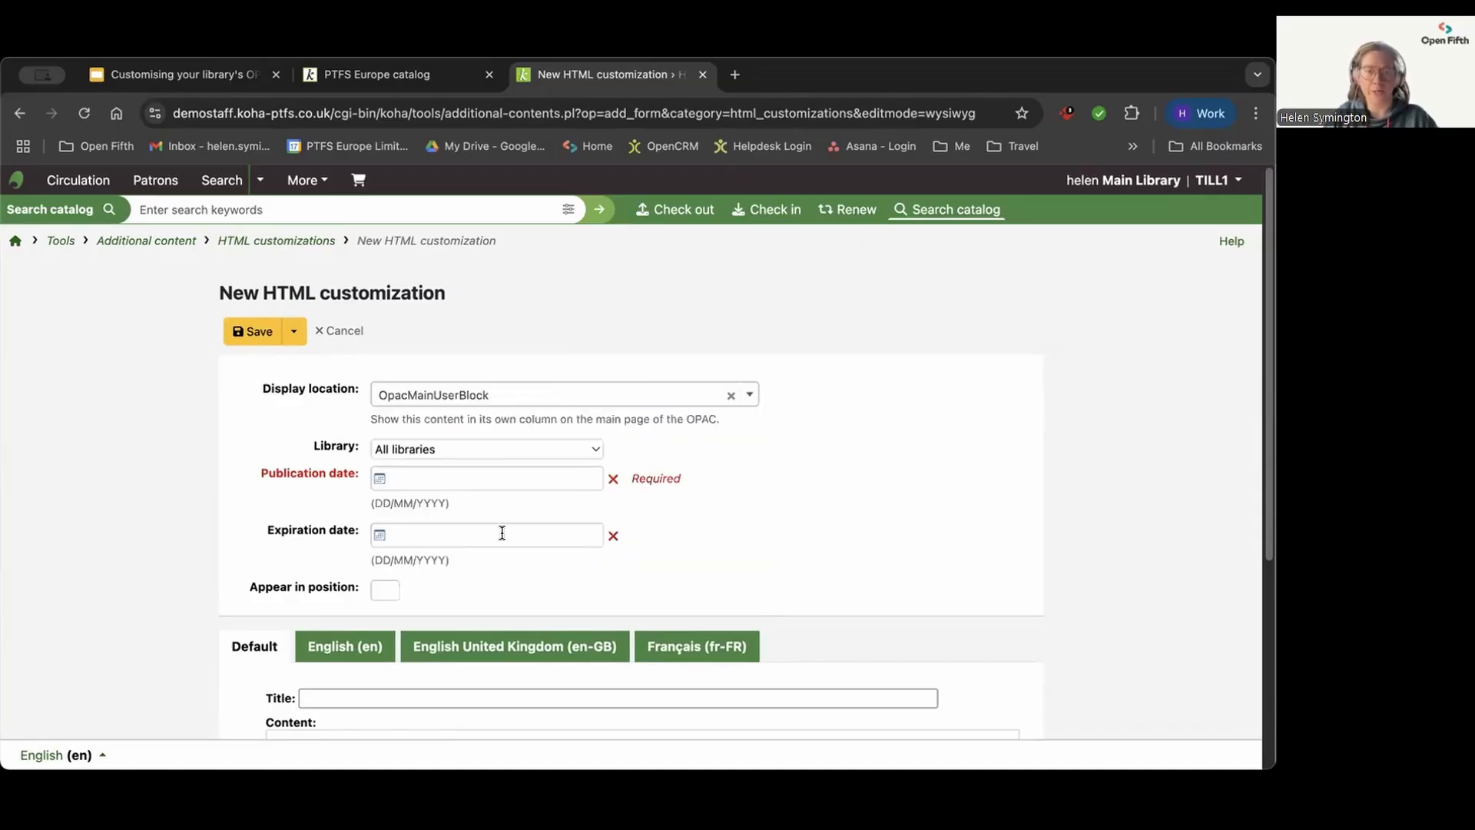
# Step: Set the new entry's publication and expiration dates to 17/07/2025 and its position to 2
pyautogui.click(400, 478)
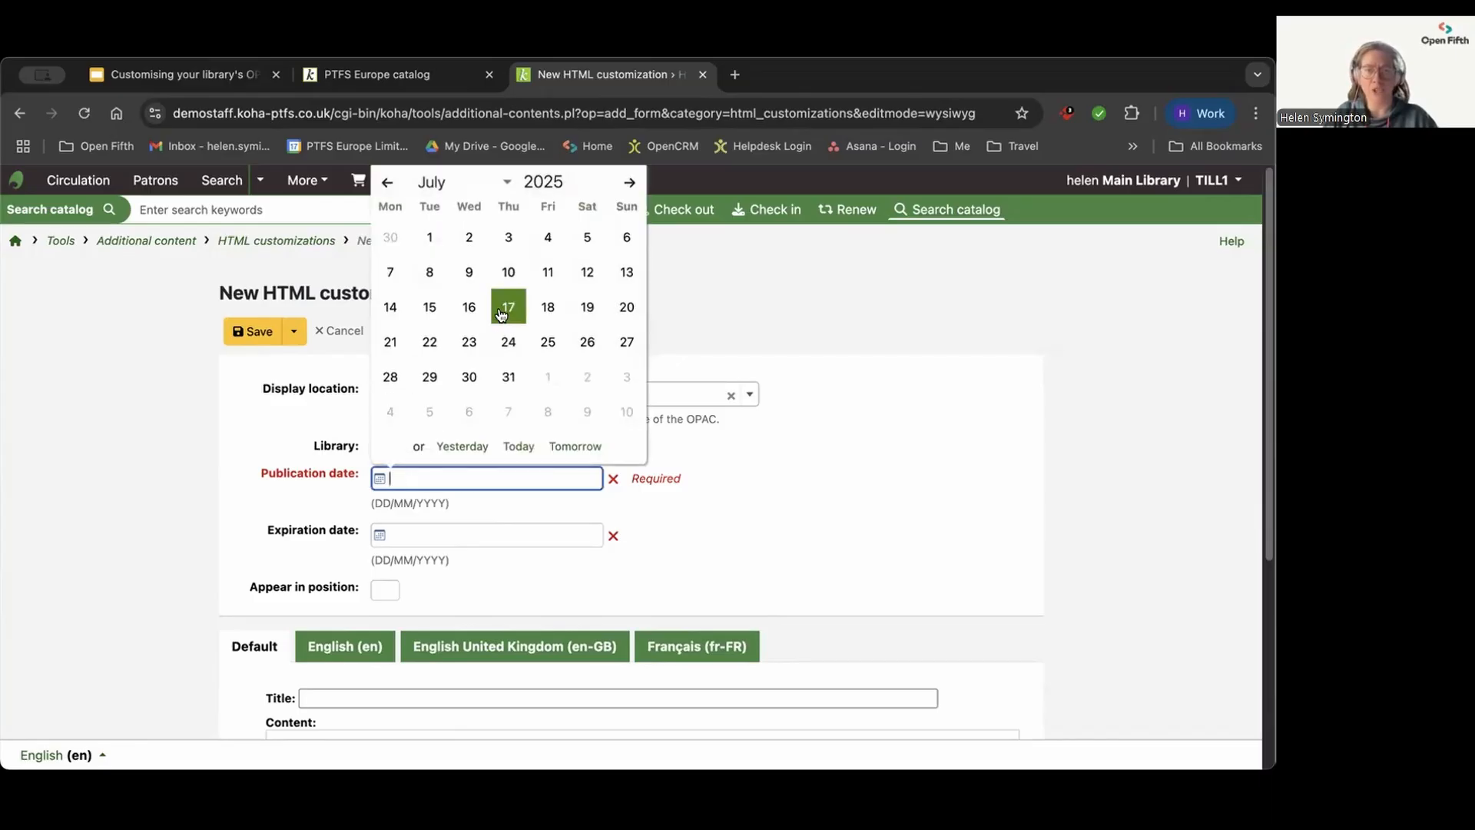
pyautogui.click(503, 308)
pyautogui.click(389, 526)
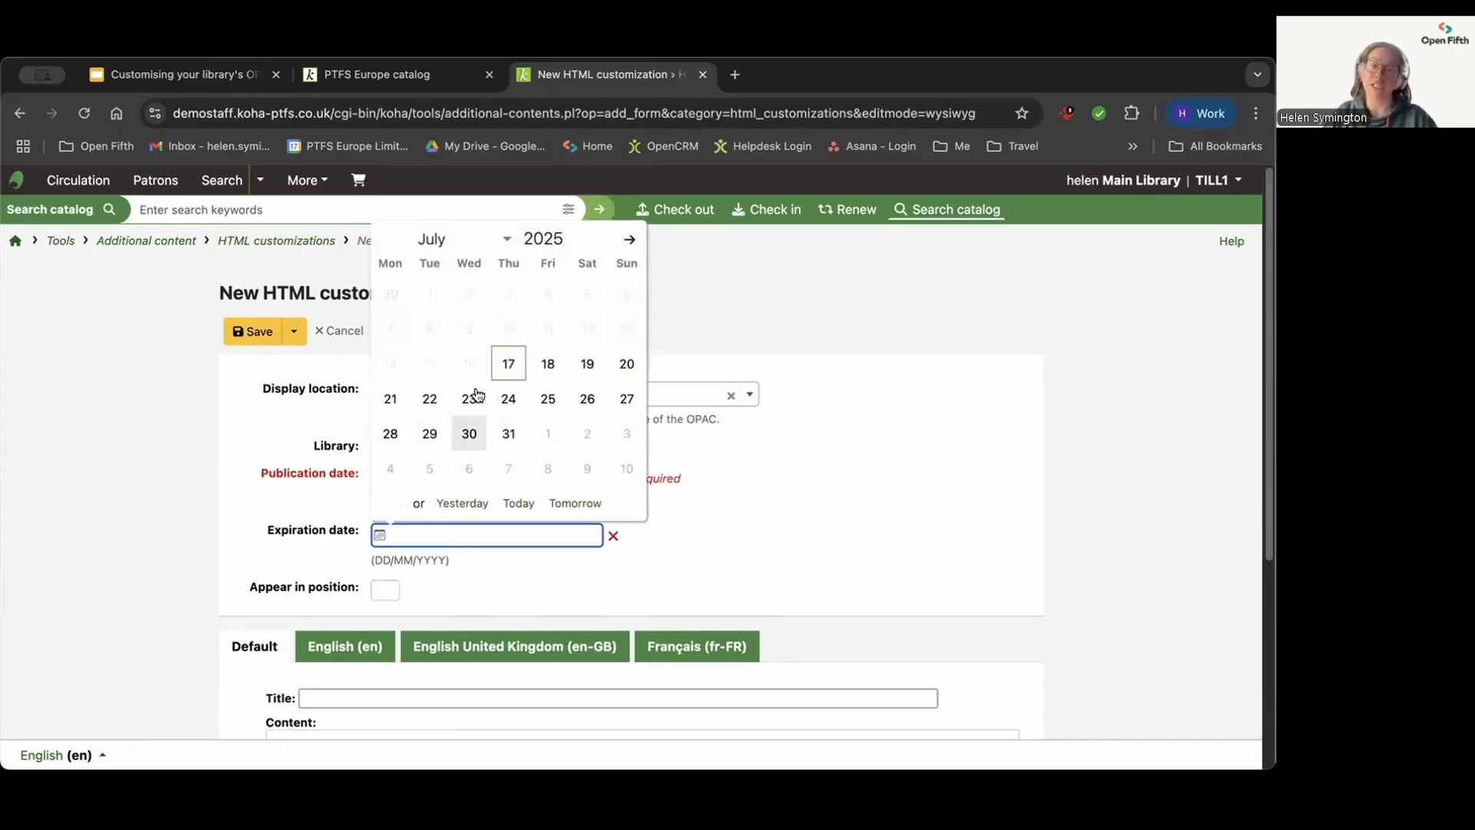
pyautogui.click(505, 362)
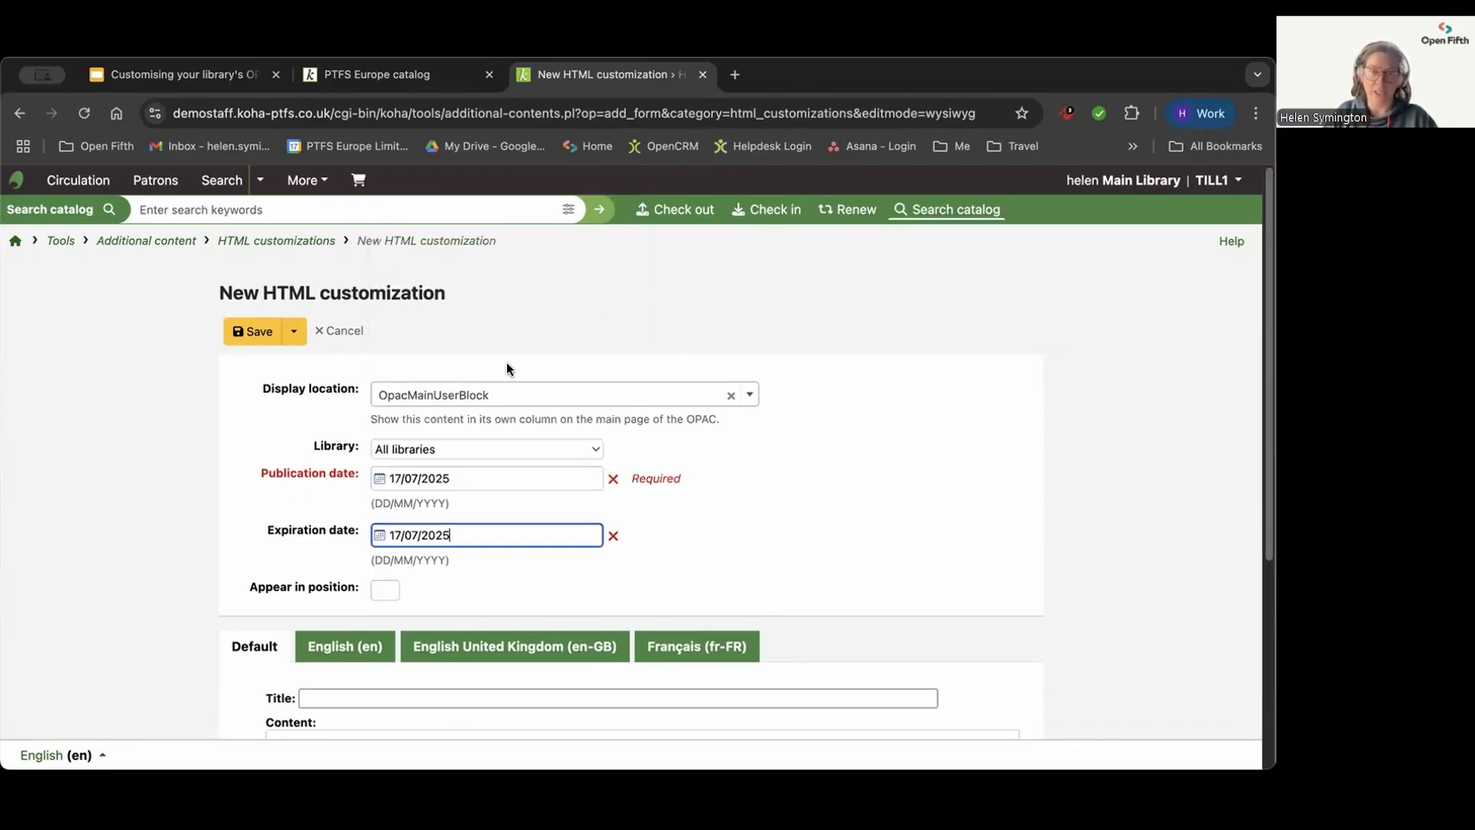
pyautogui.click(387, 589)
pyautogui.click(379, 628)
pyautogui.click(180, 540)
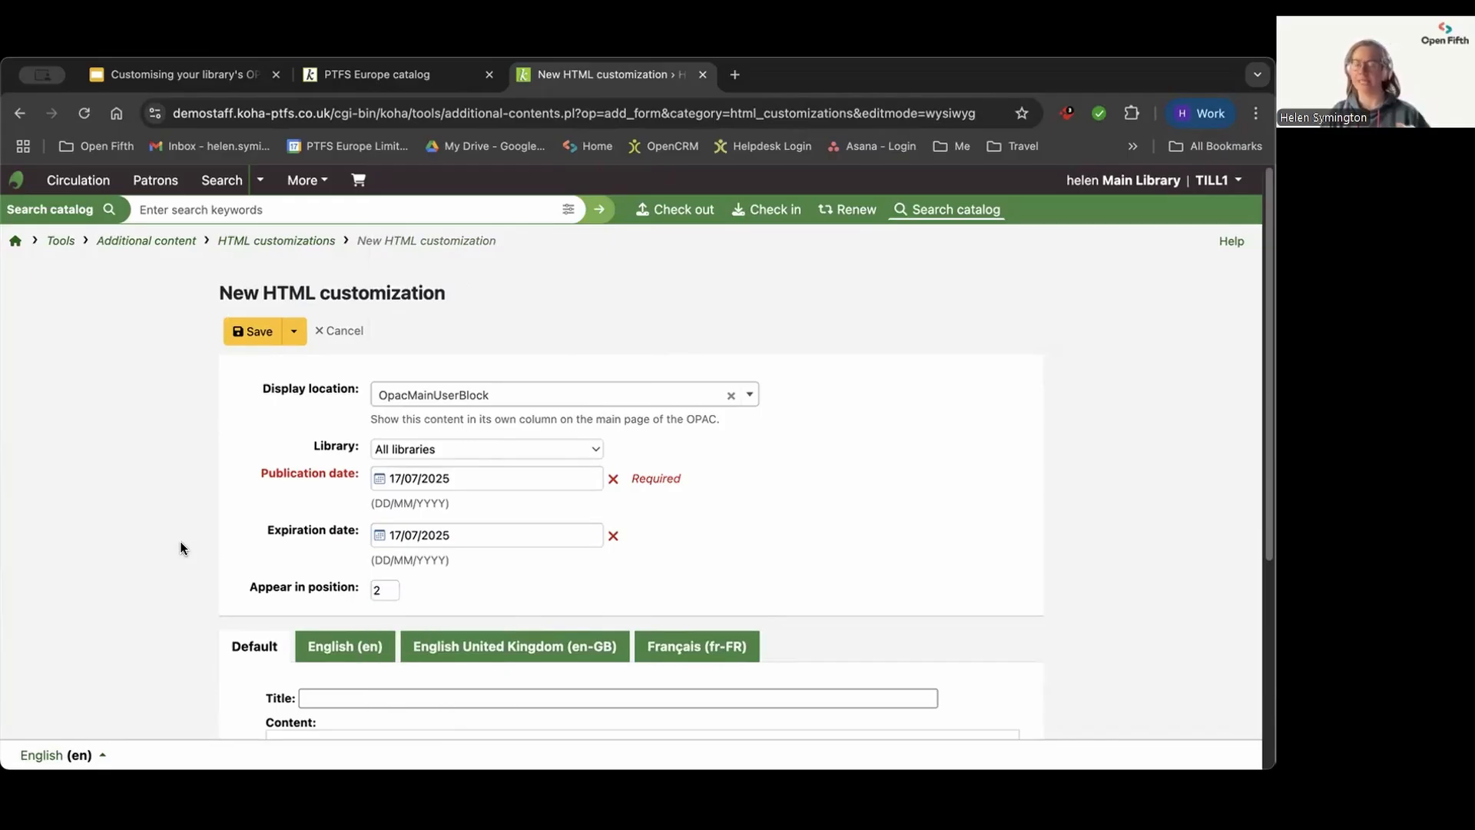
# Step: Give the new customization's Default version the title "Library open"
pyautogui.scroll(-3, 180, 541)
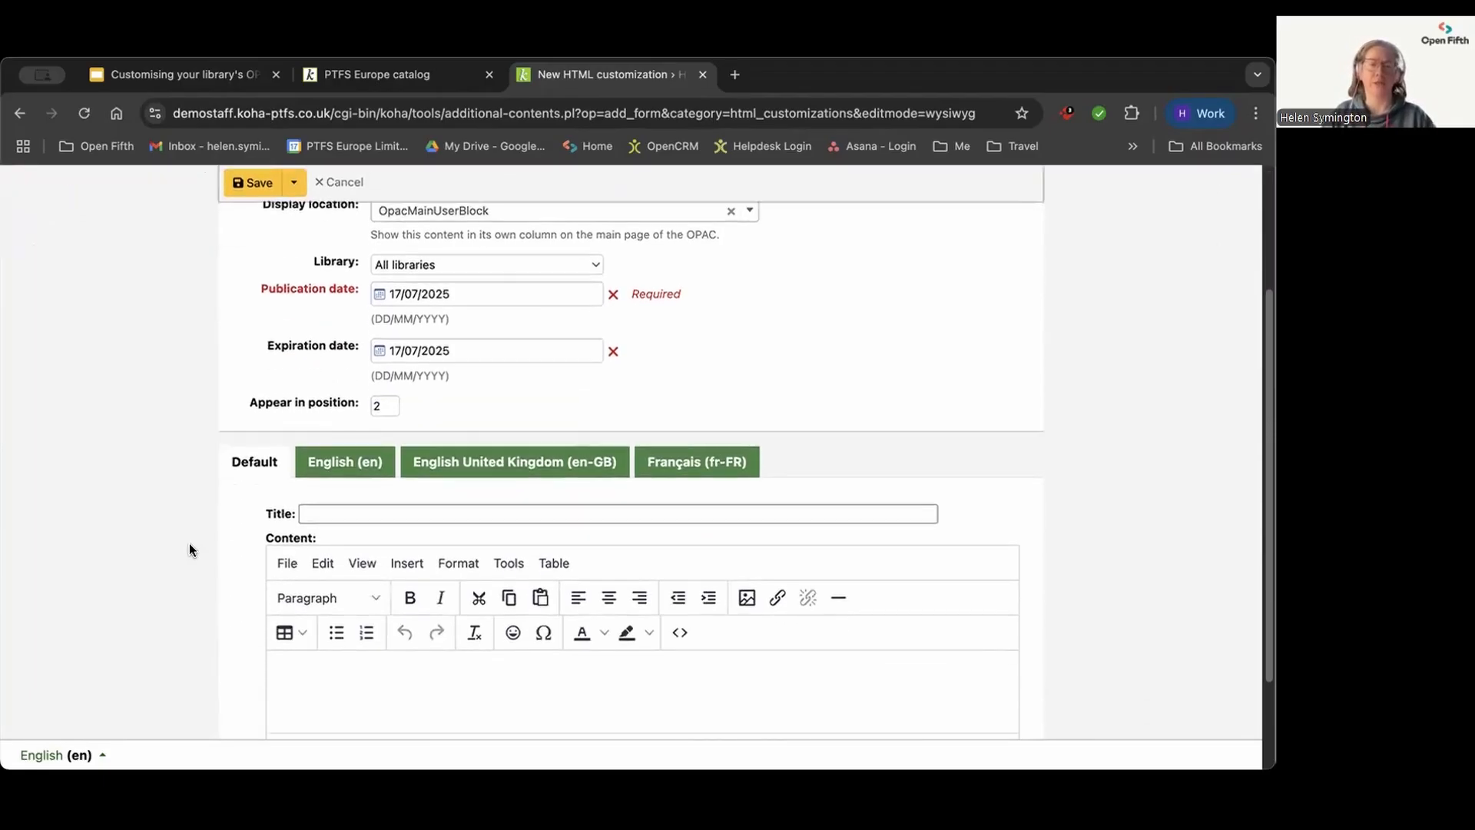
pyautogui.click(328, 489)
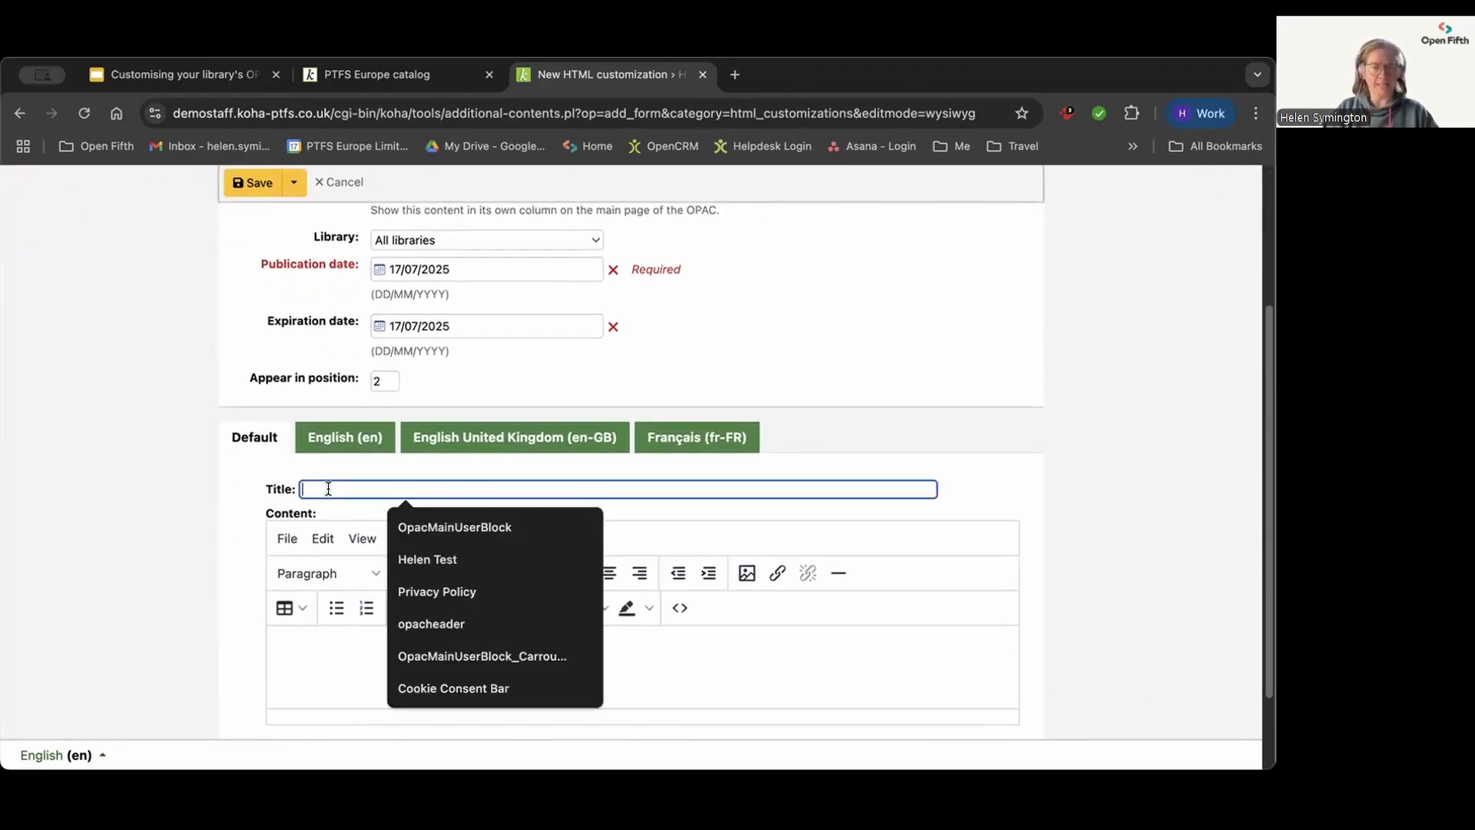
pyautogui.write('Librar')
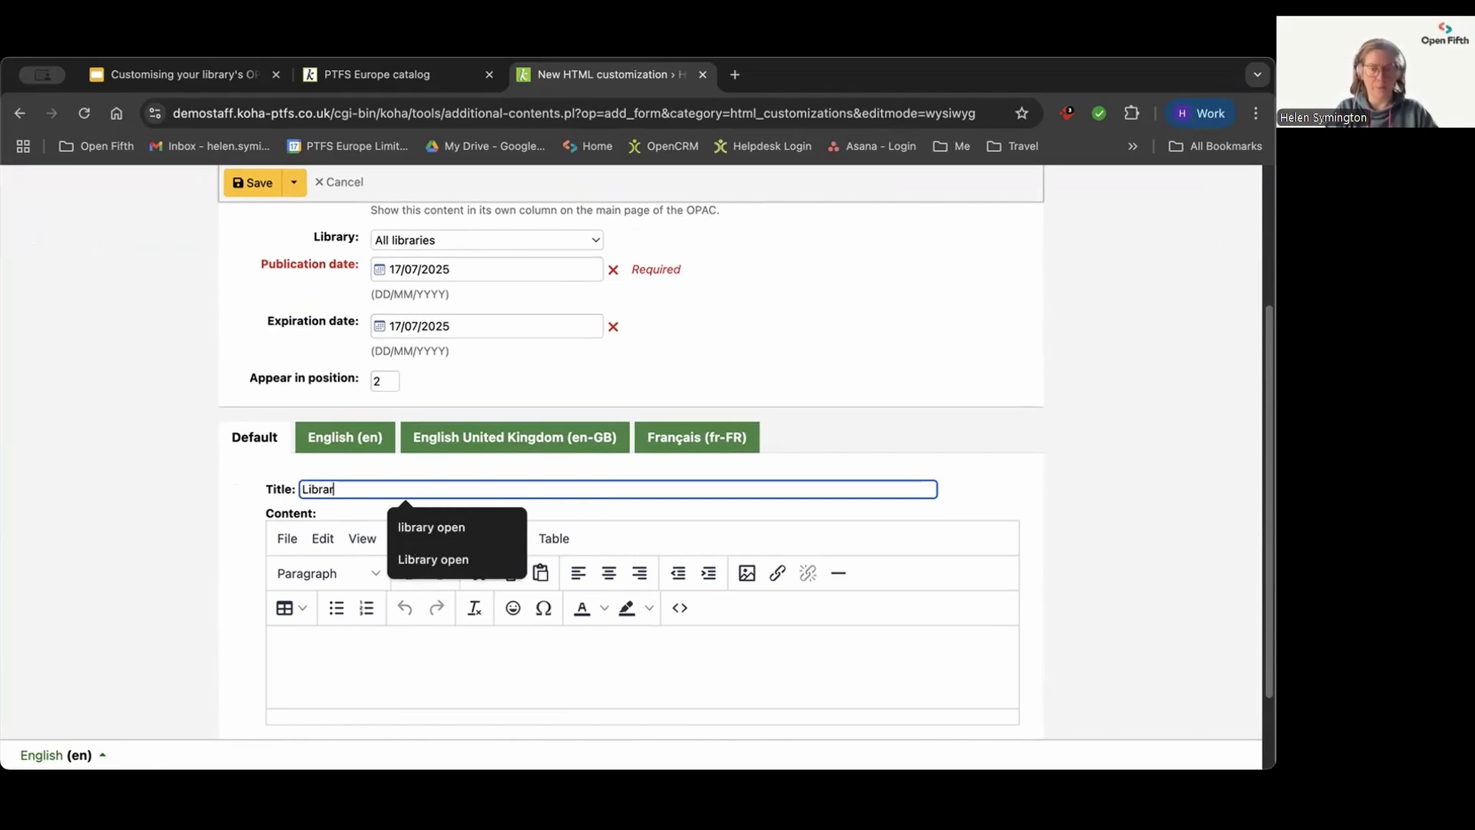
pyautogui.press('capslock')
pyautogui.press('capslock')
pyautogui.write('y open')
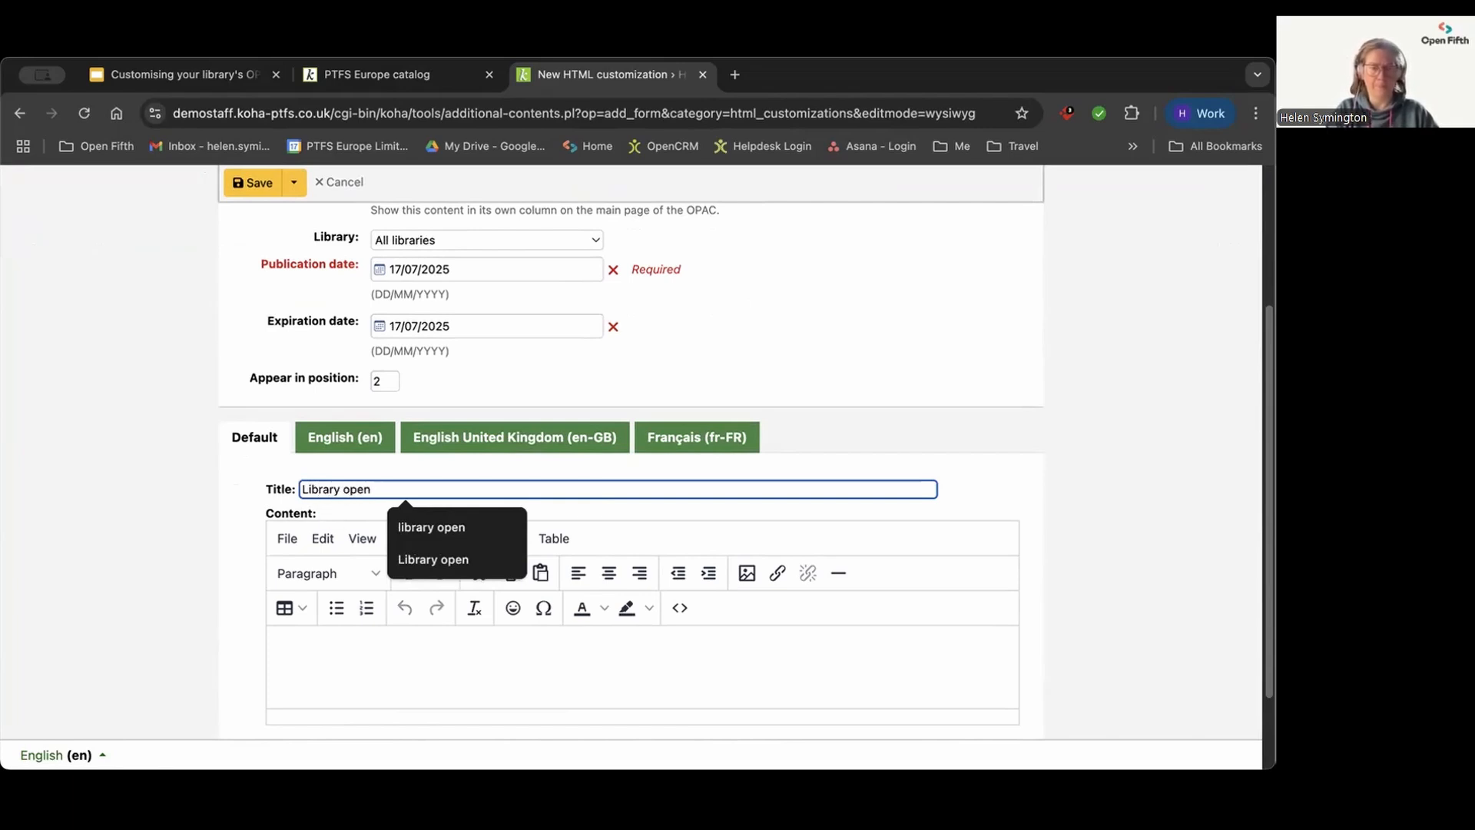
# Step: Enter "The library is open" as the default content and save the new customization
pyautogui.click(326, 649)
pyautogui.write('The library is open')
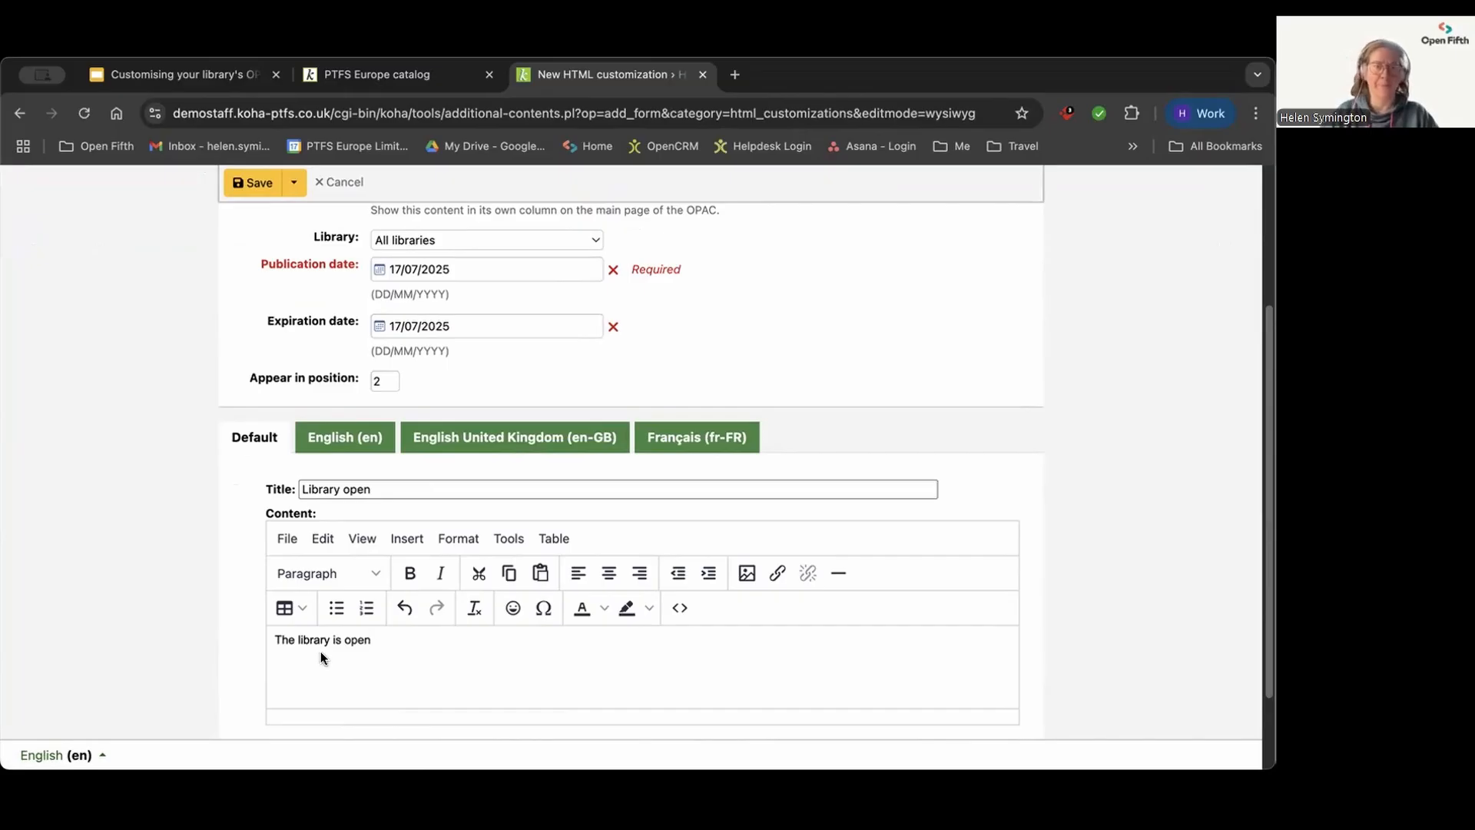
pyautogui.click(243, 185)
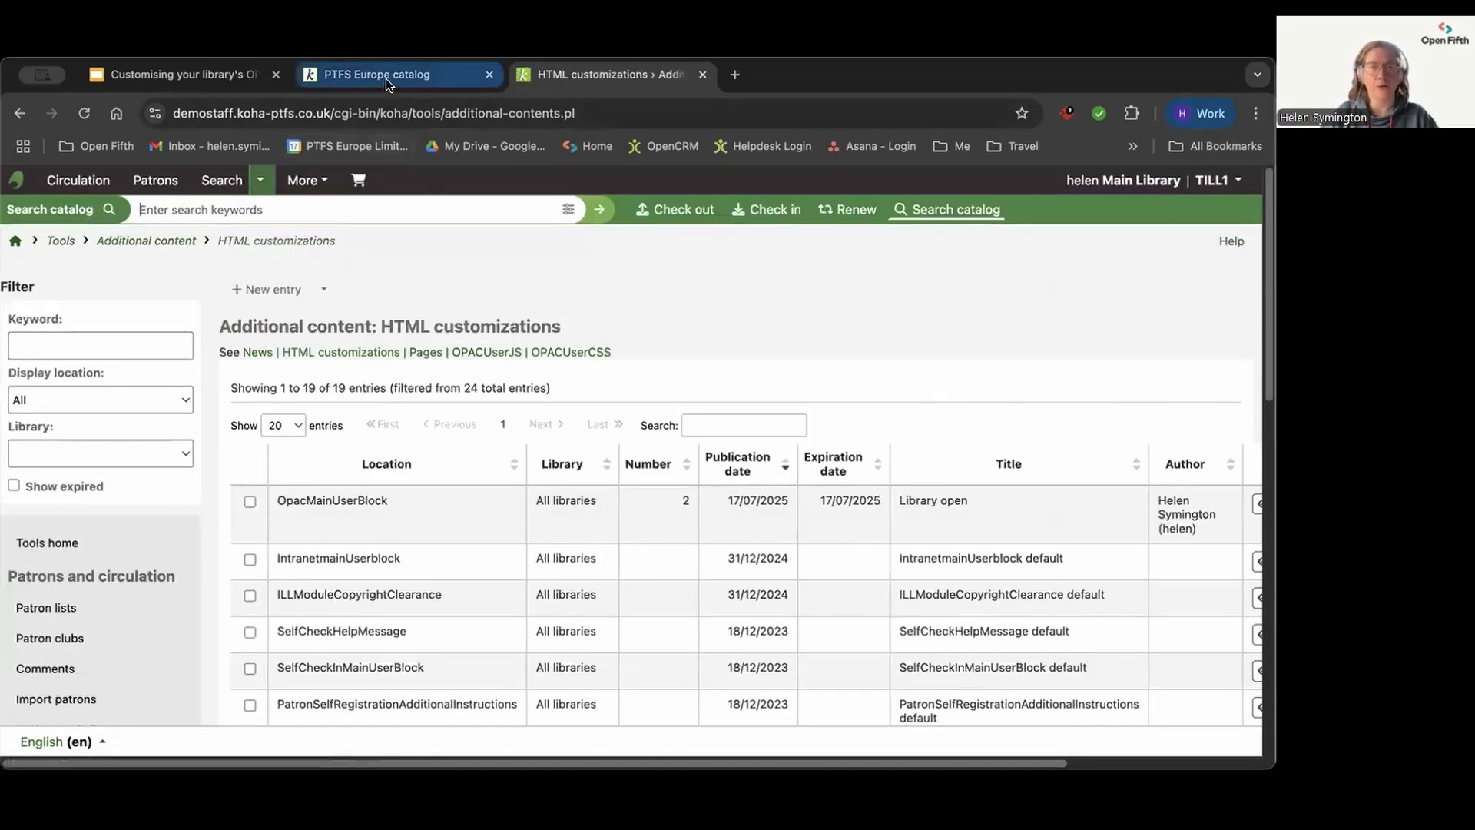
# Step: Reload the public catalogue home page and highlight the text "The library is open" below the carousels
pyautogui.click(386, 78)
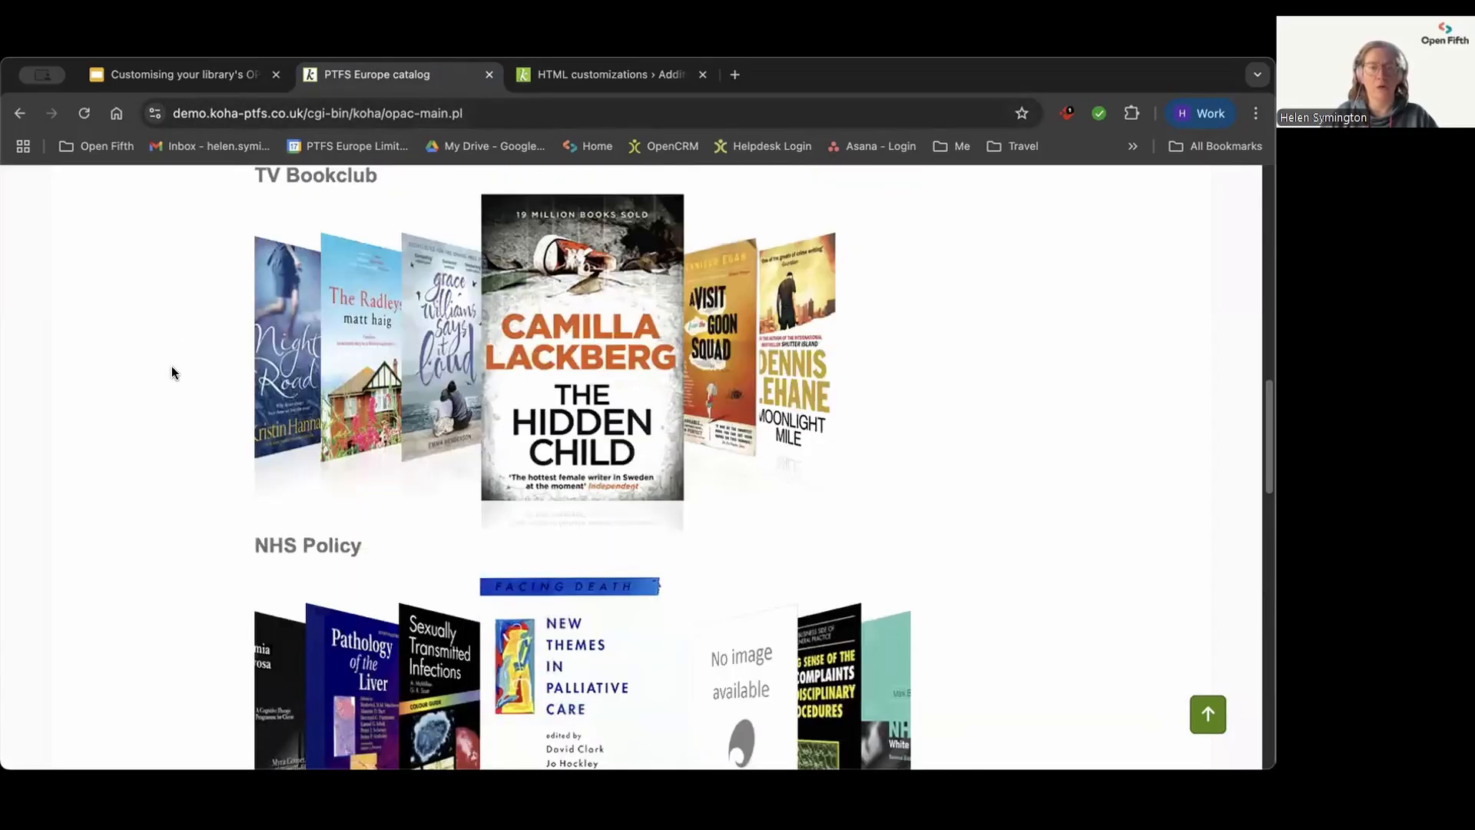
pyautogui.scroll(15, 172, 367)
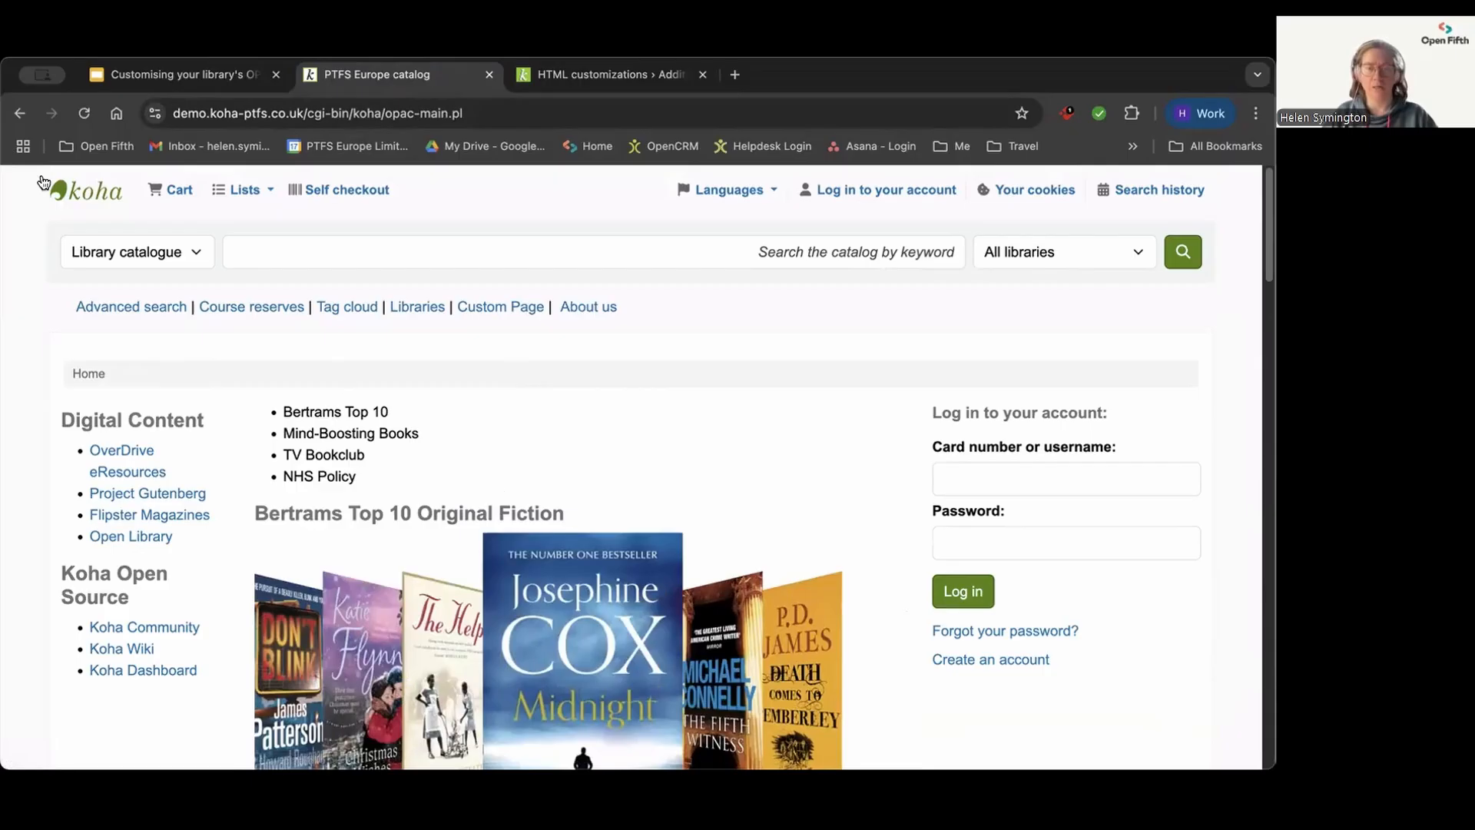
pyautogui.click(84, 113)
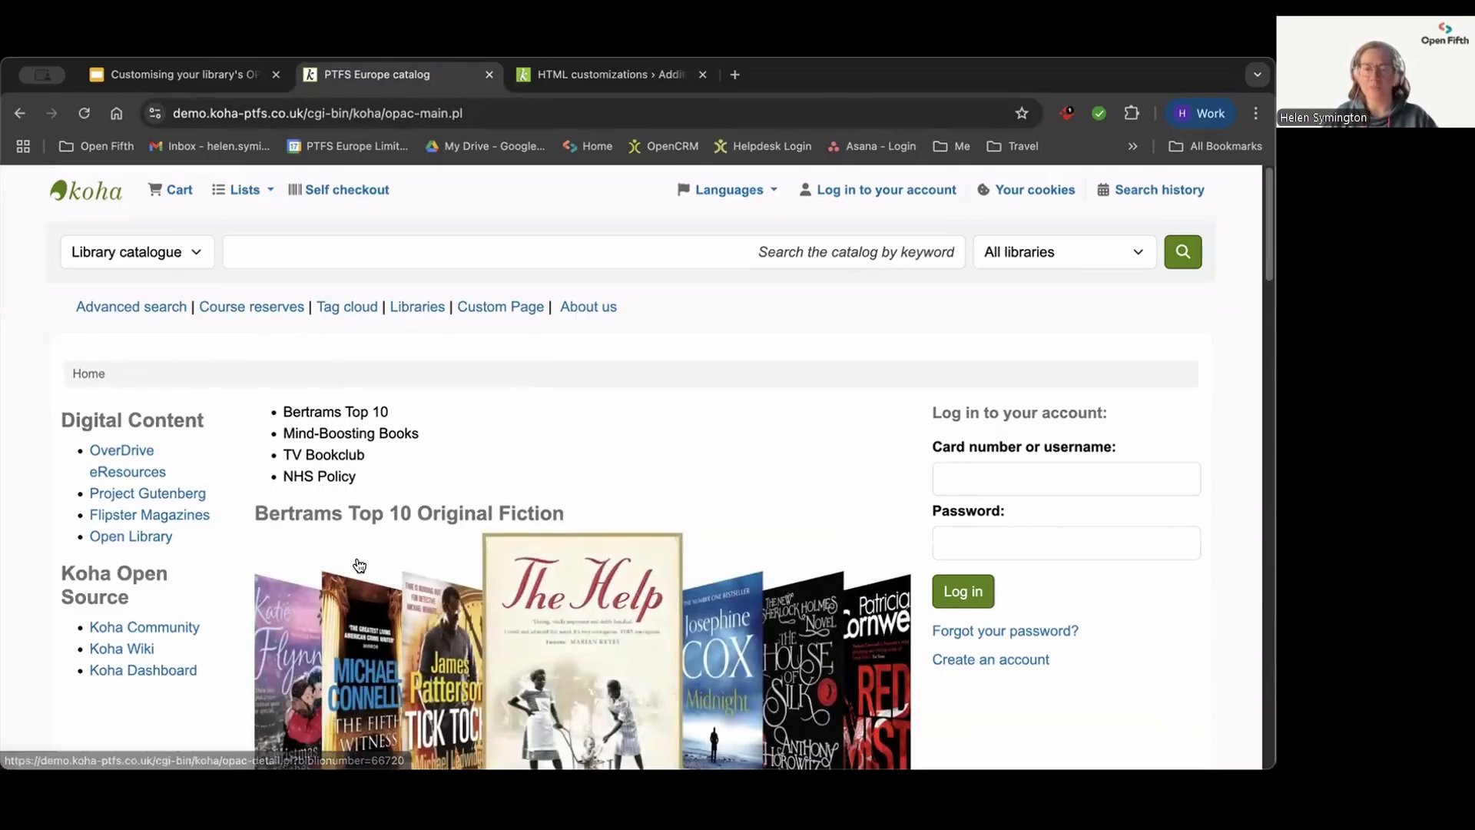
pyautogui.scroll(-15, 359, 565)
pyautogui.scroll(-10, 165, 578)
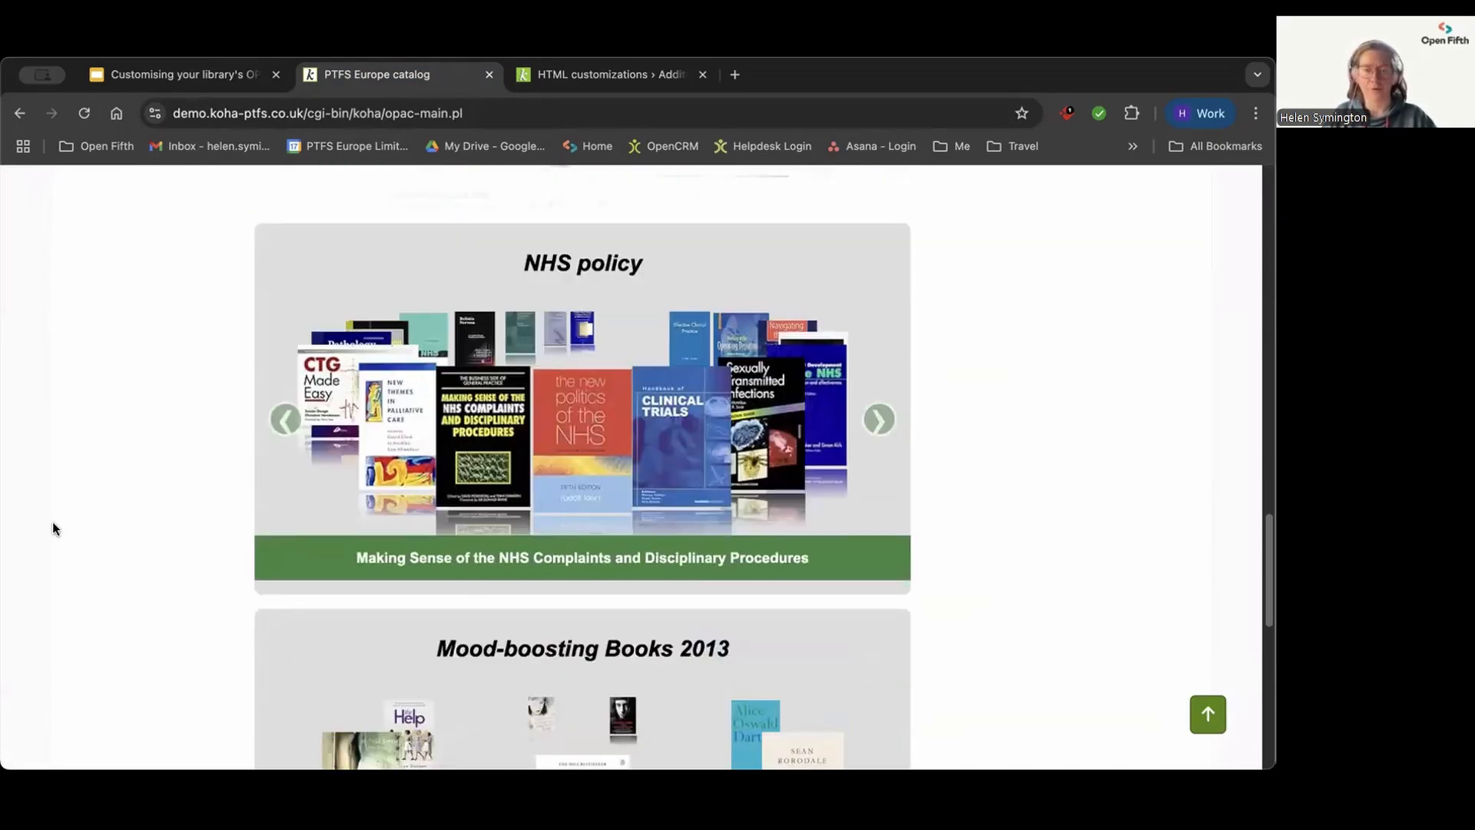
pyautogui.scroll(-8, 111, 529)
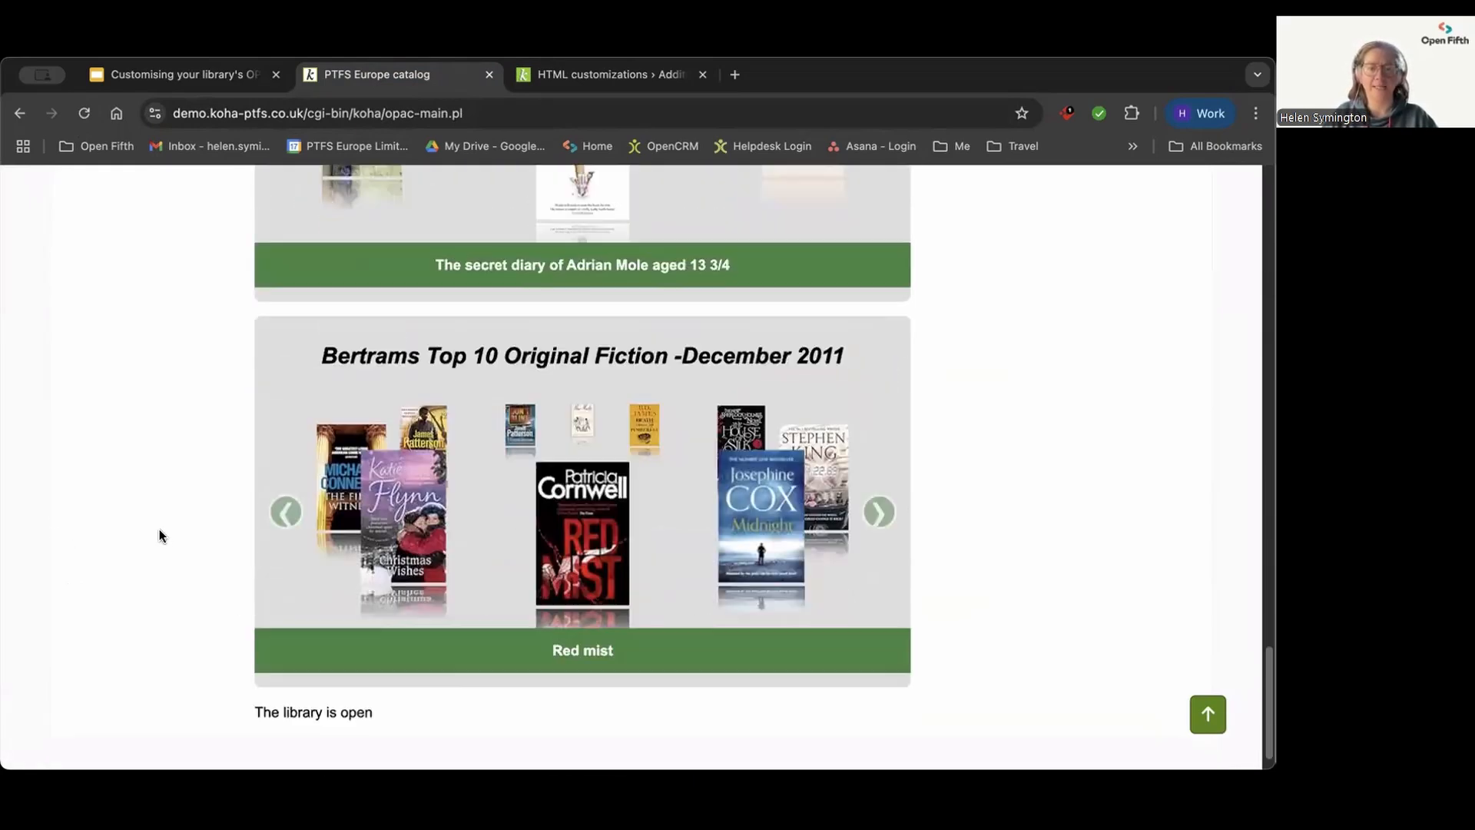
pyautogui.scroll(-1, 139, 537)
pyautogui.moveTo(251, 676)
pyautogui.mouseDown()
pyautogui.moveTo(395, 681)
pyautogui.moveTo(250, 683)
pyautogui.mouseUp()
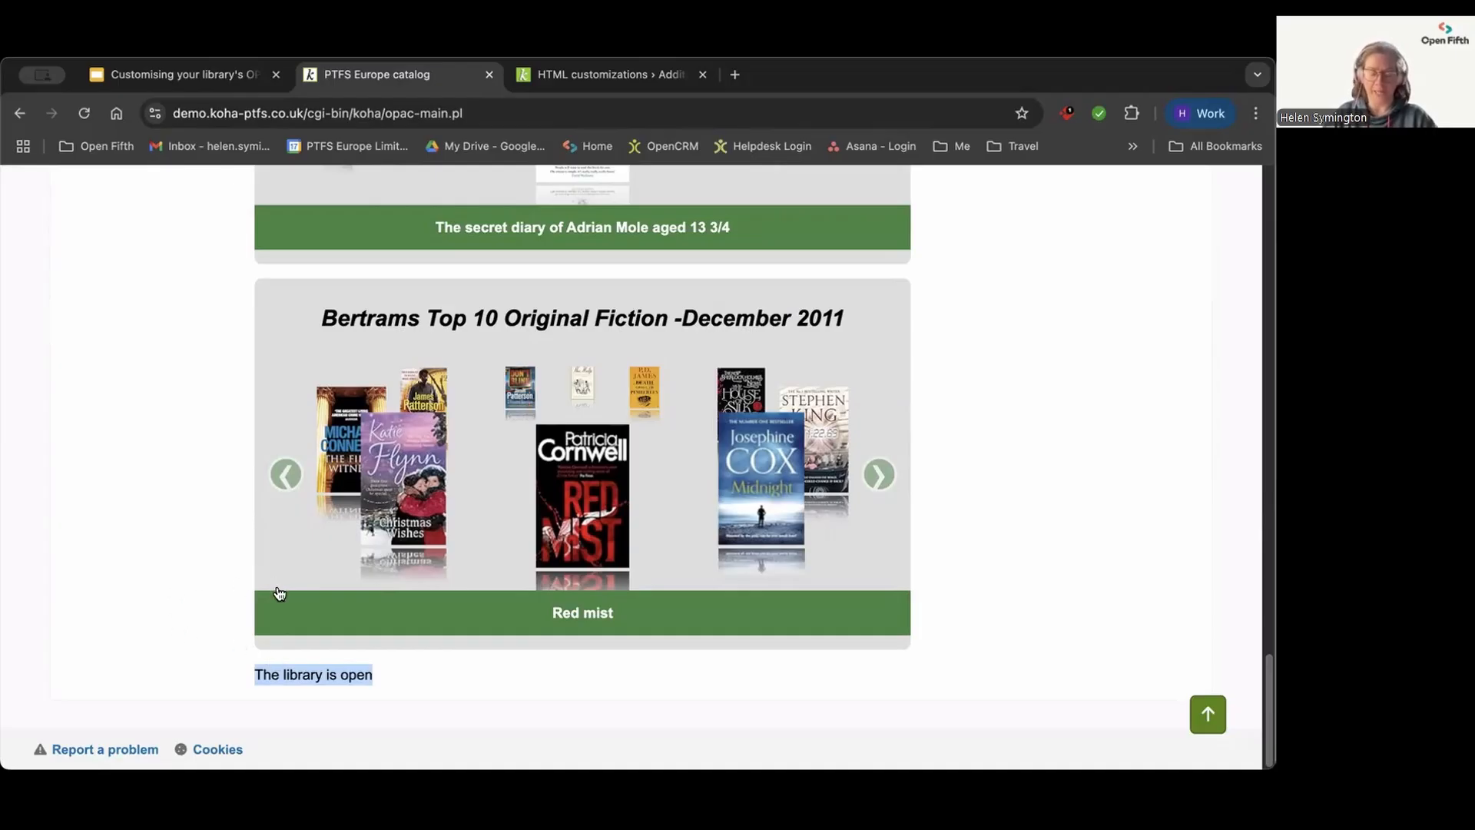
# Step: Search the library catalogue for "the long way to a small and angry" from the public home page and complete the human verification
pyautogui.scroll(2, 284, 623)
pyautogui.scroll(8, 291, 642)
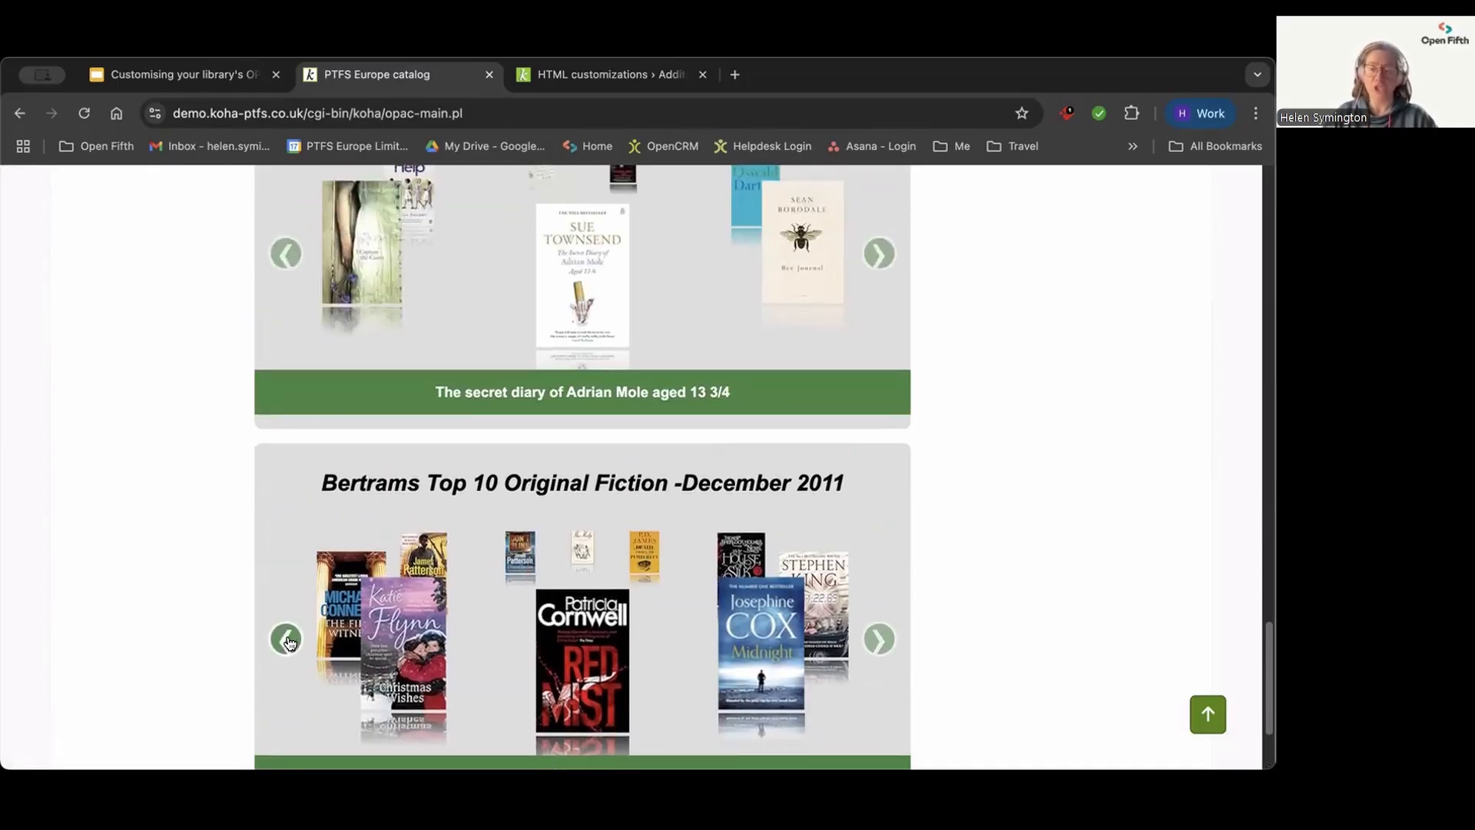
pyautogui.scroll(13, 291, 644)
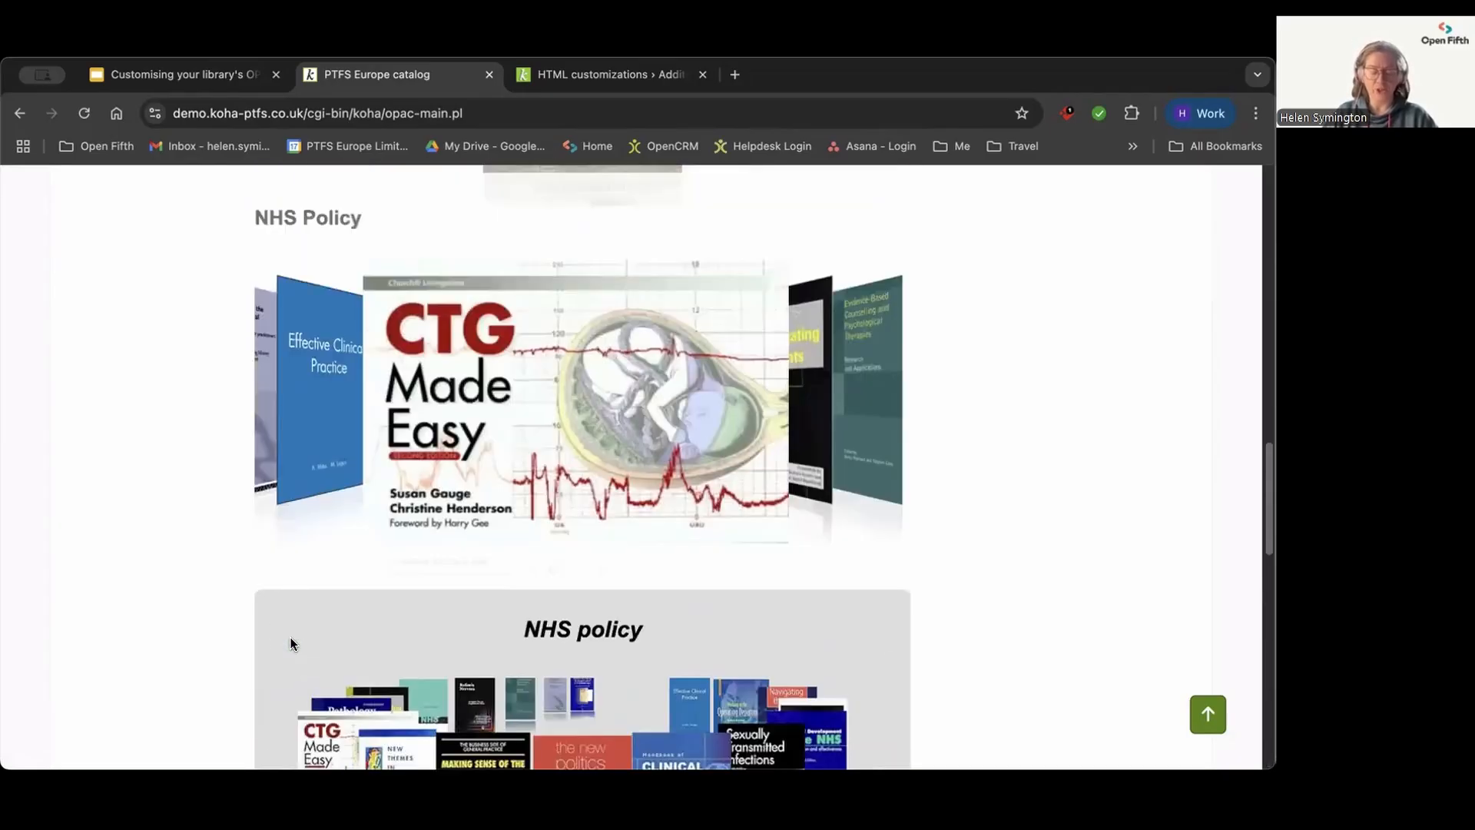
pyautogui.scroll(14, 294, 642)
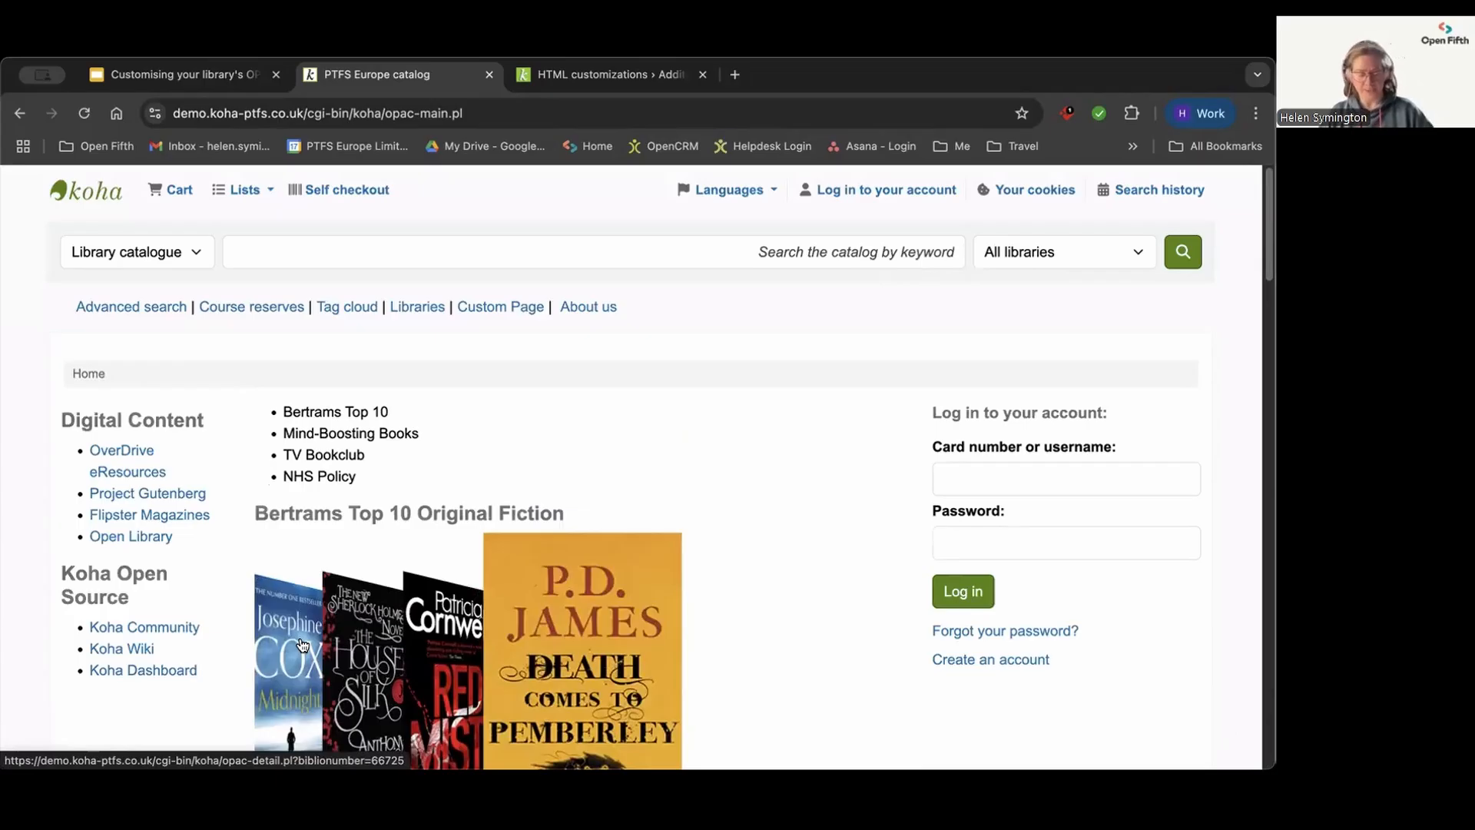
pyautogui.click(279, 245)
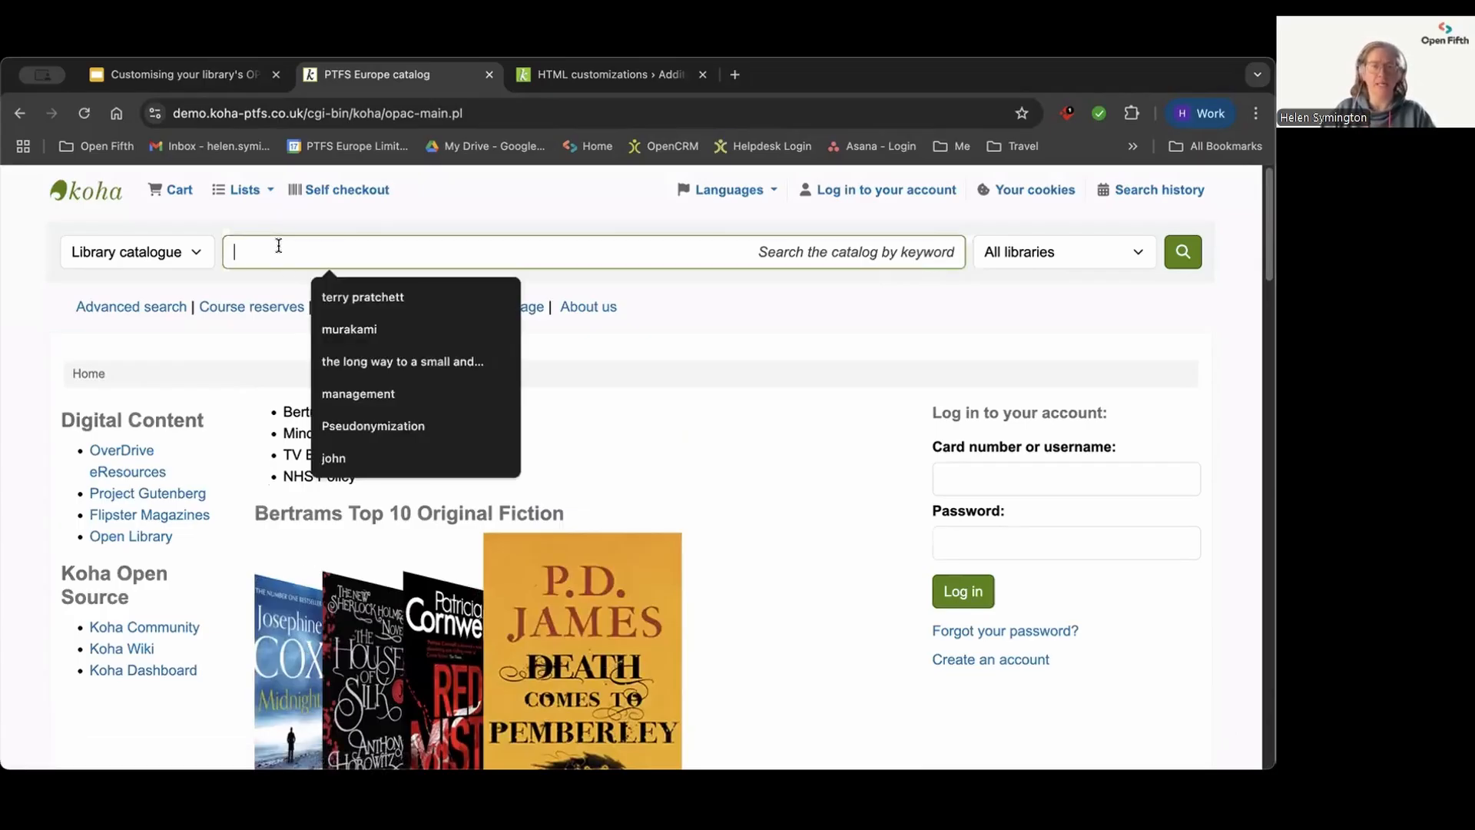
pyautogui.click(363, 358)
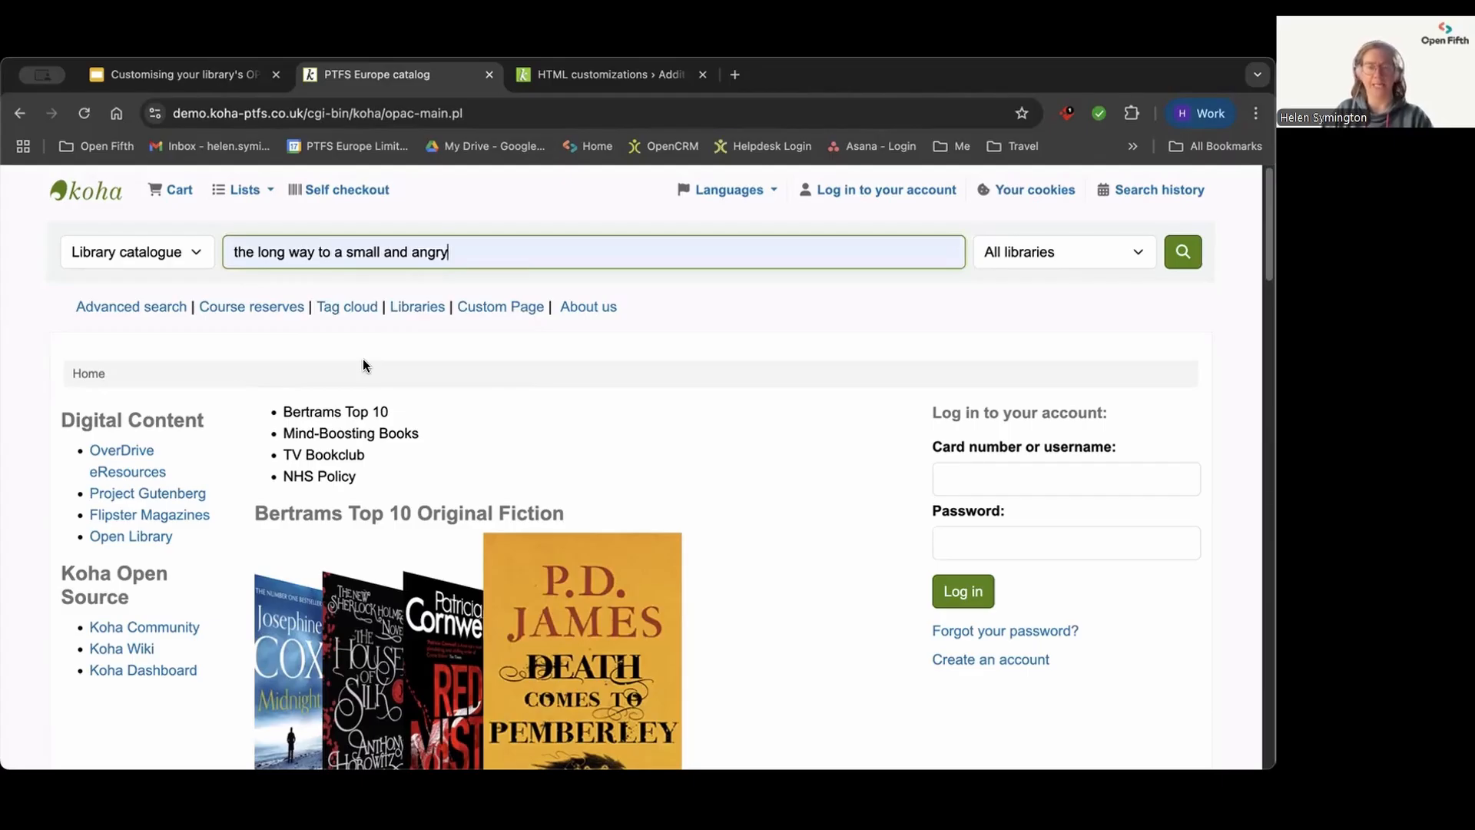
pyautogui.press('Return')
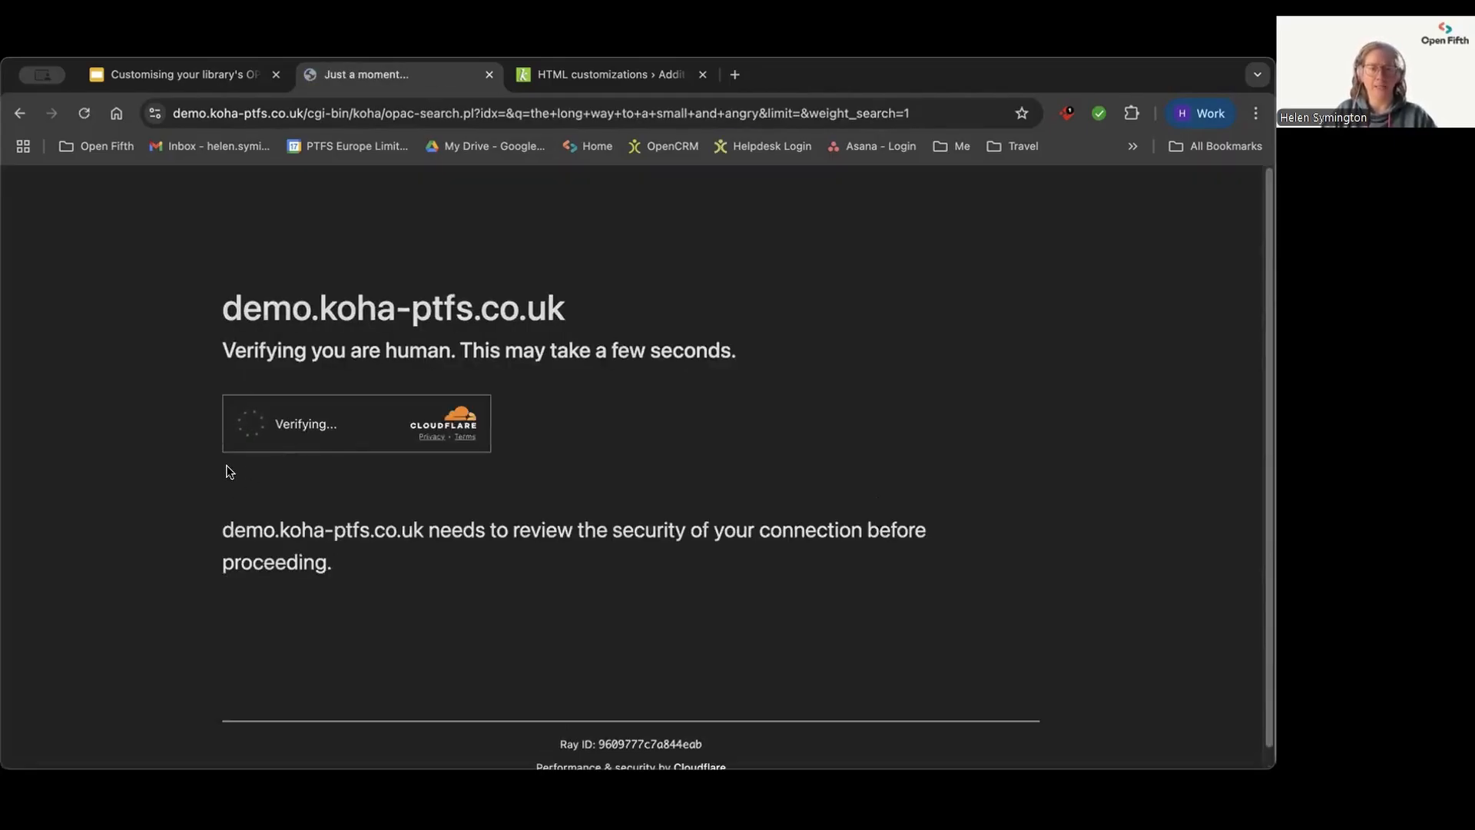
pyautogui.click(248, 425)
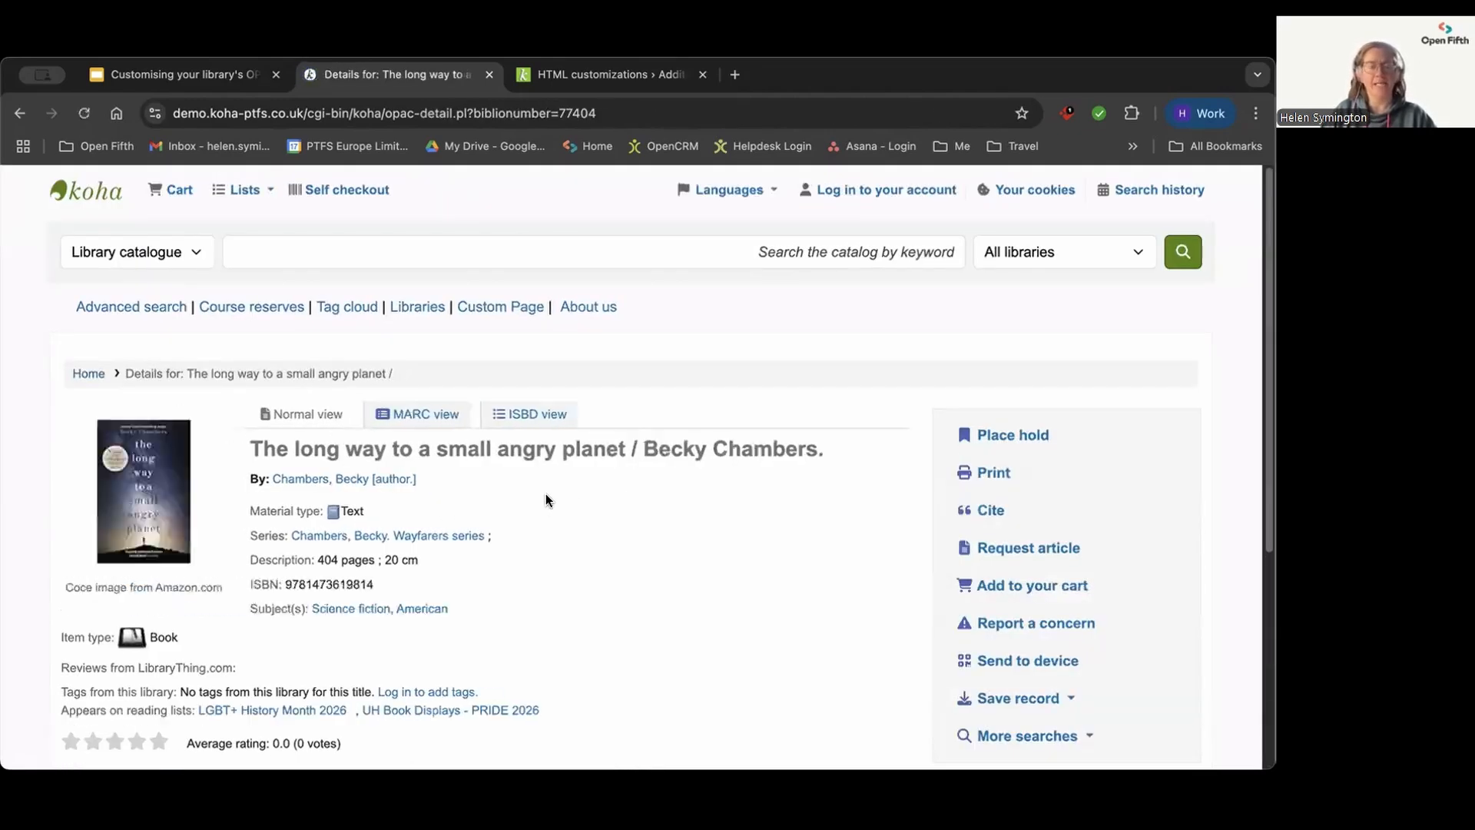
# Step: Expand the record's More searches options and look the title up in Library Hub Discover
pyautogui.scroll(-2, 546, 497)
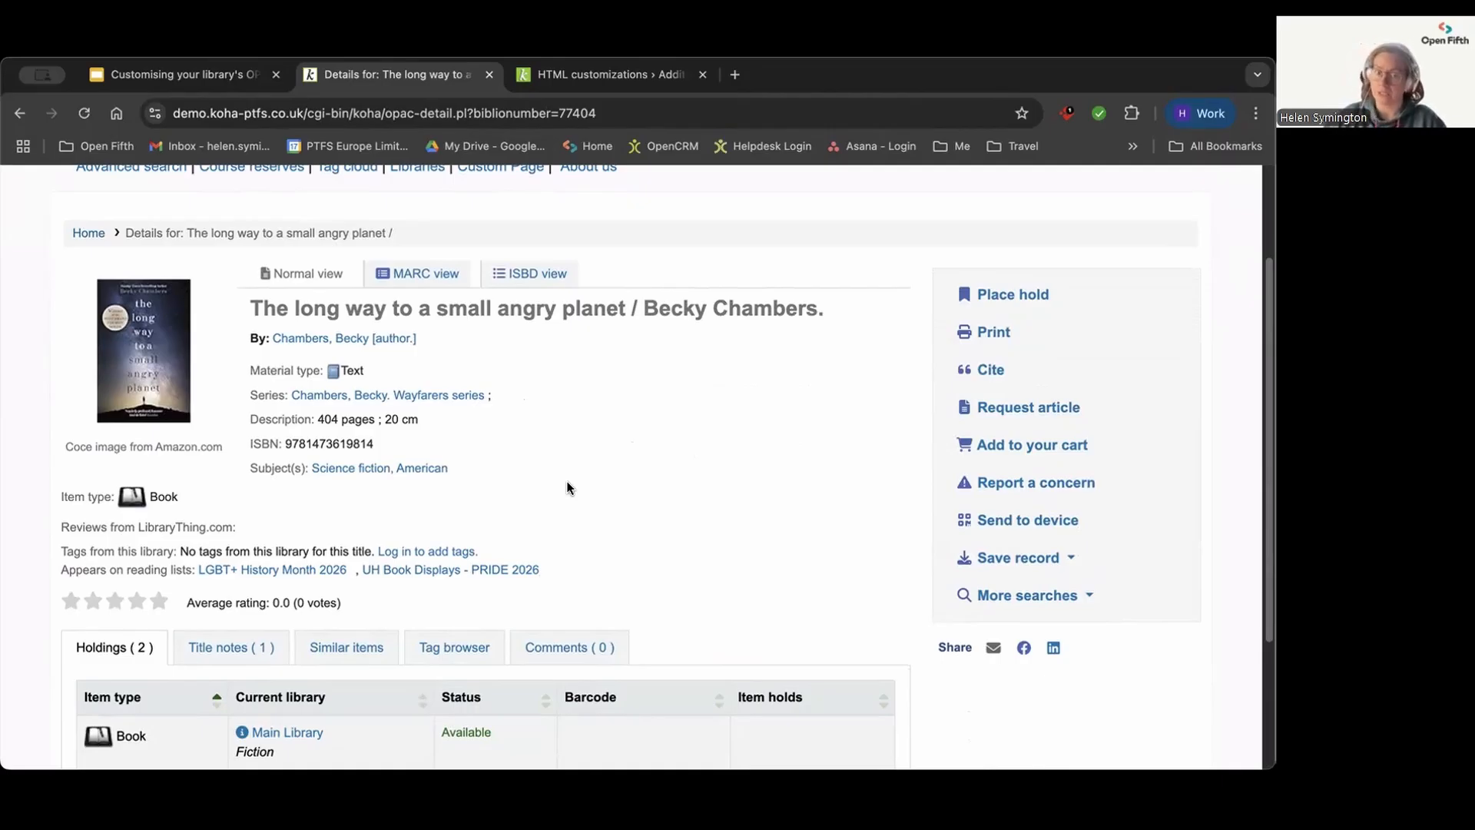
pyautogui.click(1018, 602)
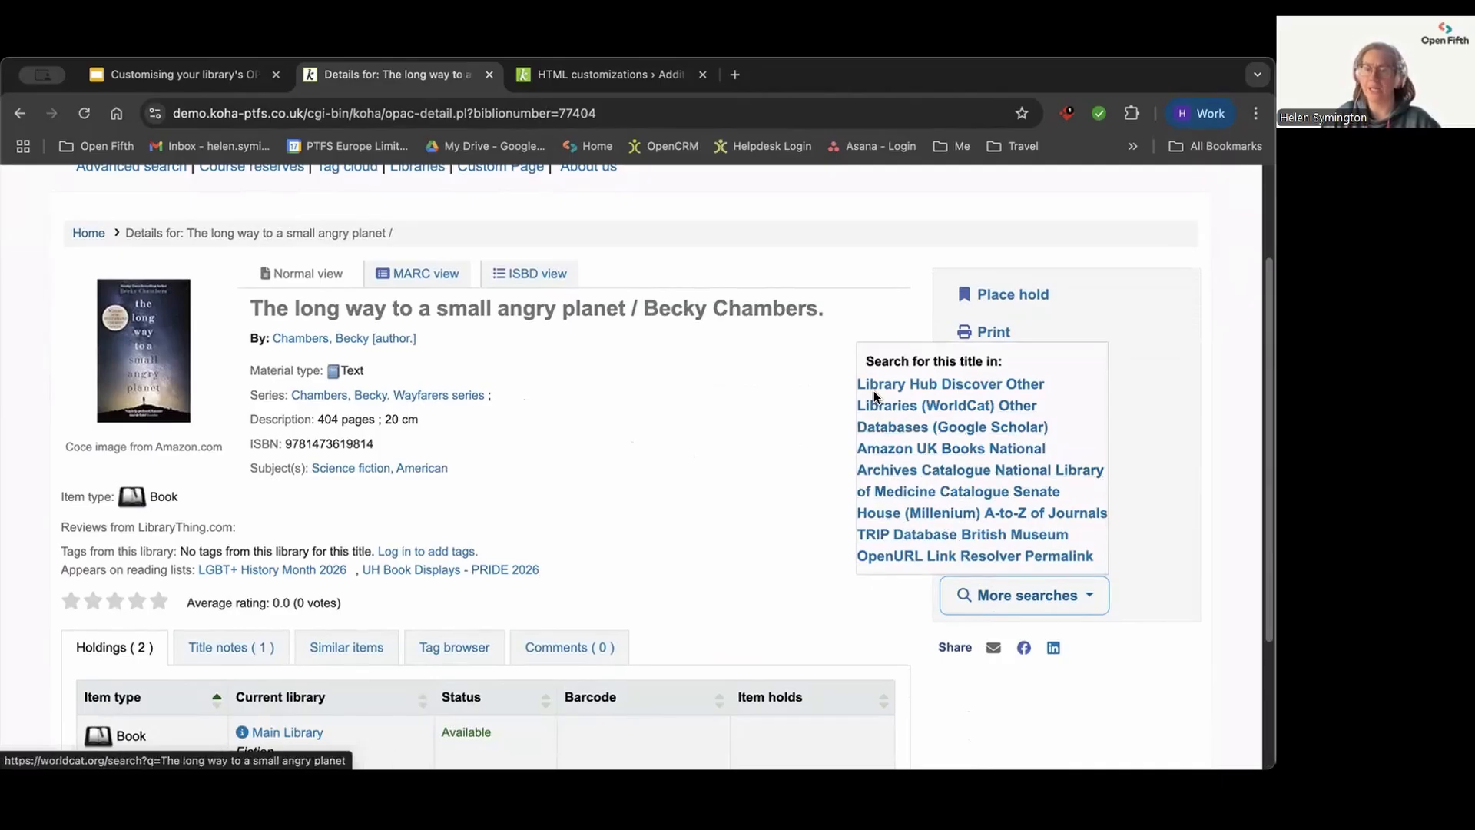
pyautogui.click(898, 386)
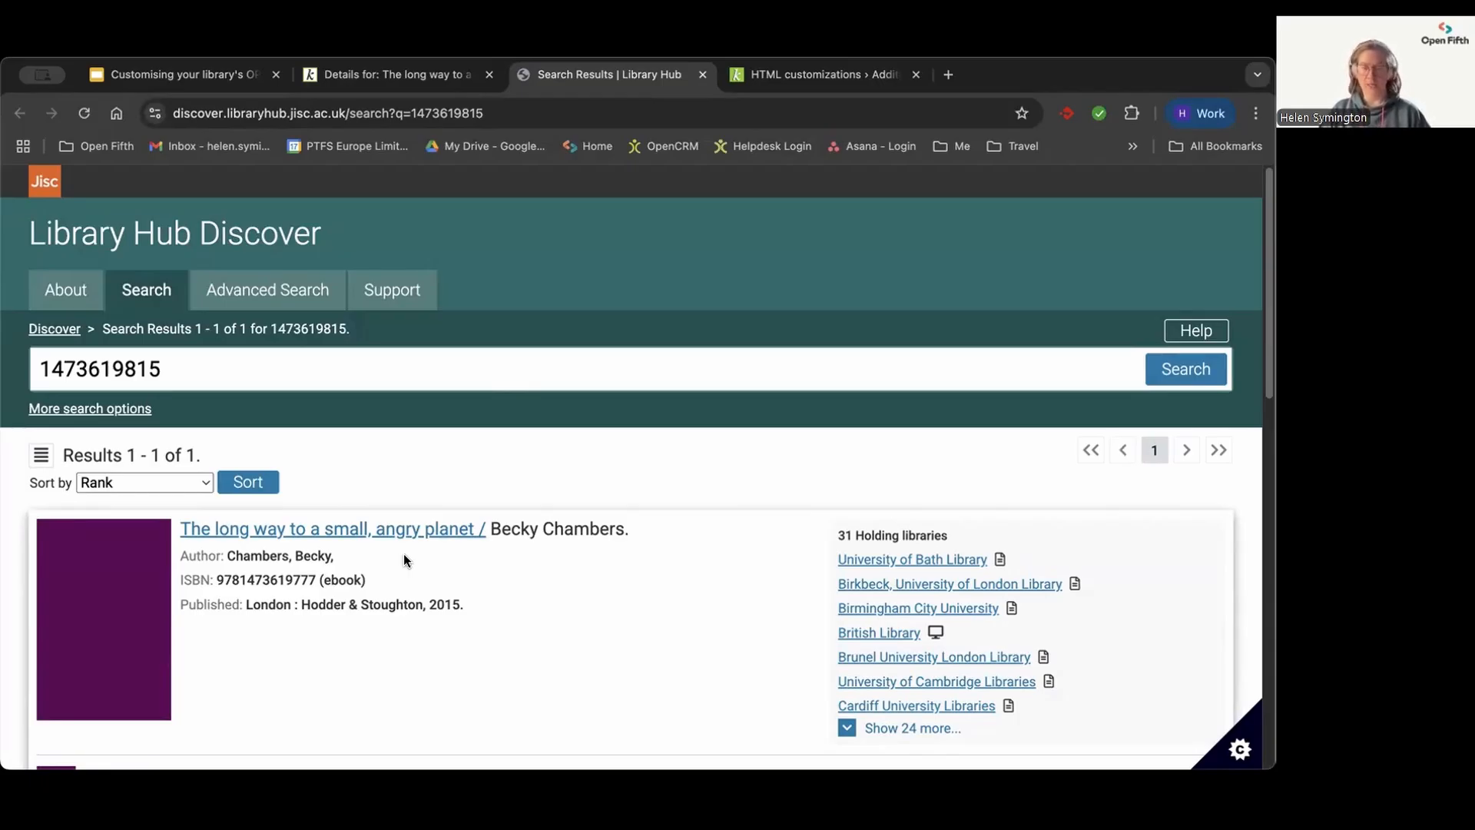
# Step: Switch to the staff interface, open Koha administration and search the system preferences for "OPACsearchfortitlein"
pyautogui.click(776, 75)
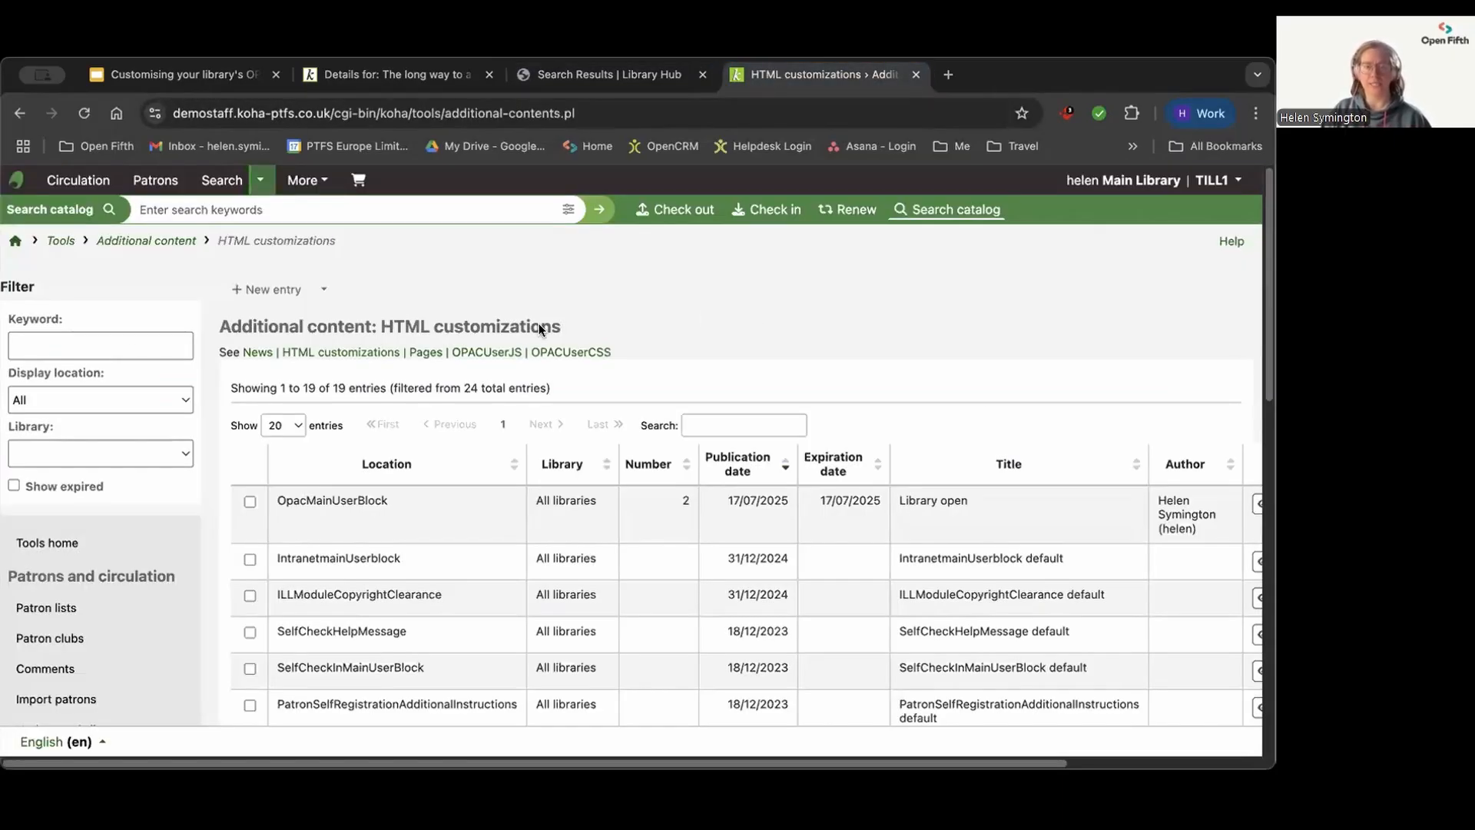
pyautogui.click(15, 242)
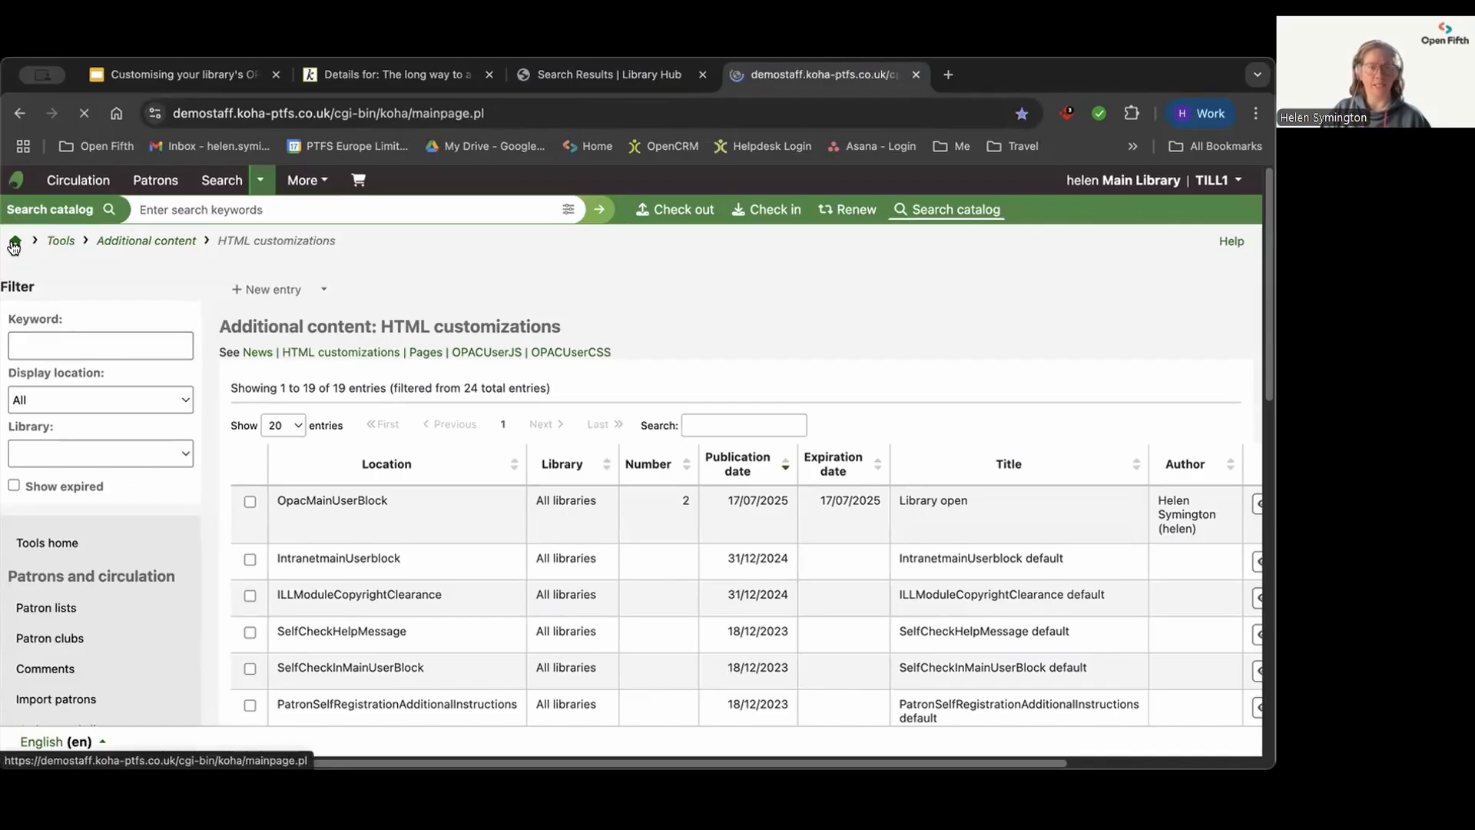
pyautogui.click(882, 689)
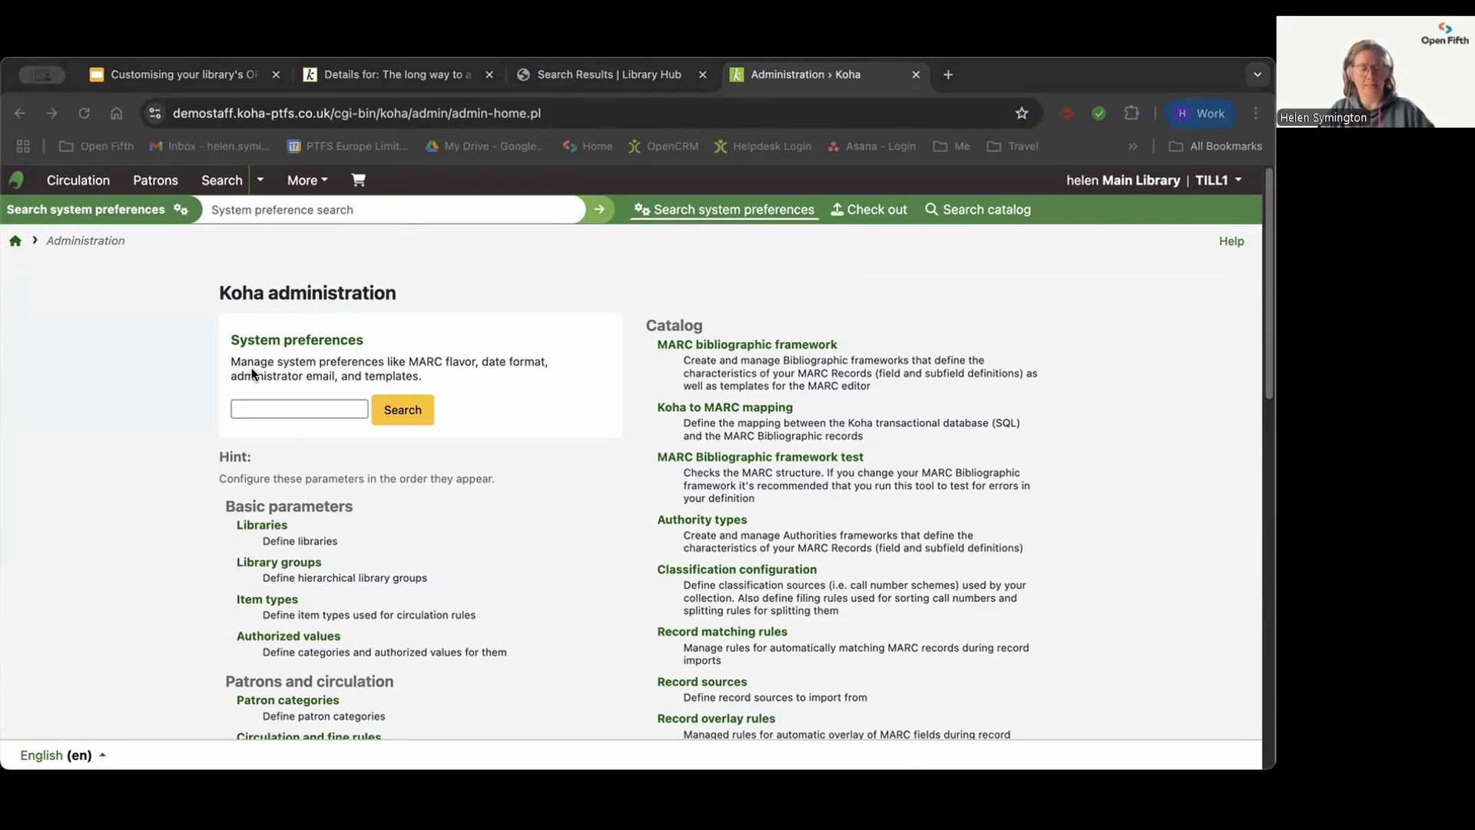
pyautogui.click(34, 437)
pyautogui.write('OPACsearchfortitlein')
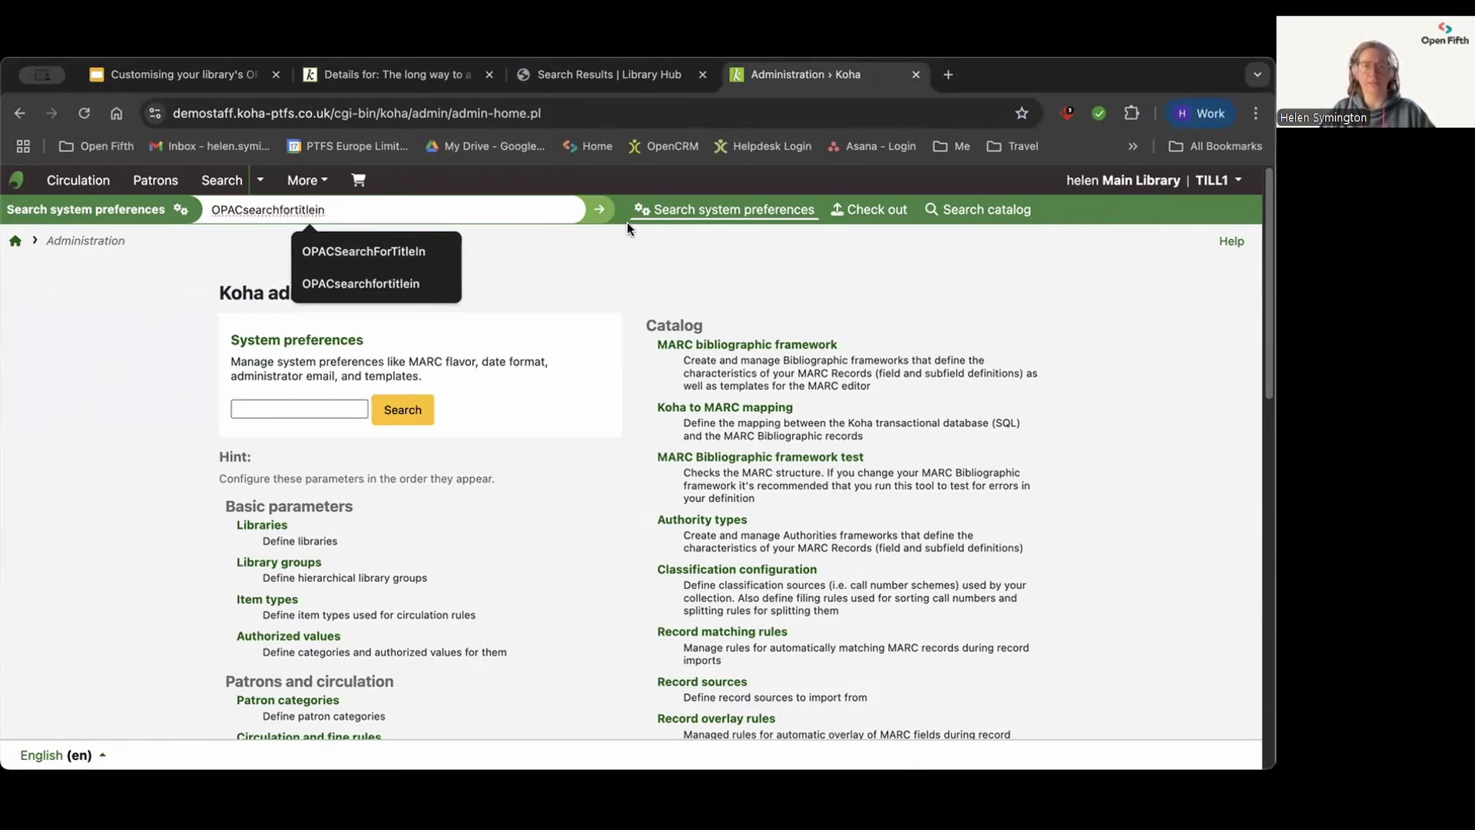
pyautogui.click(599, 209)
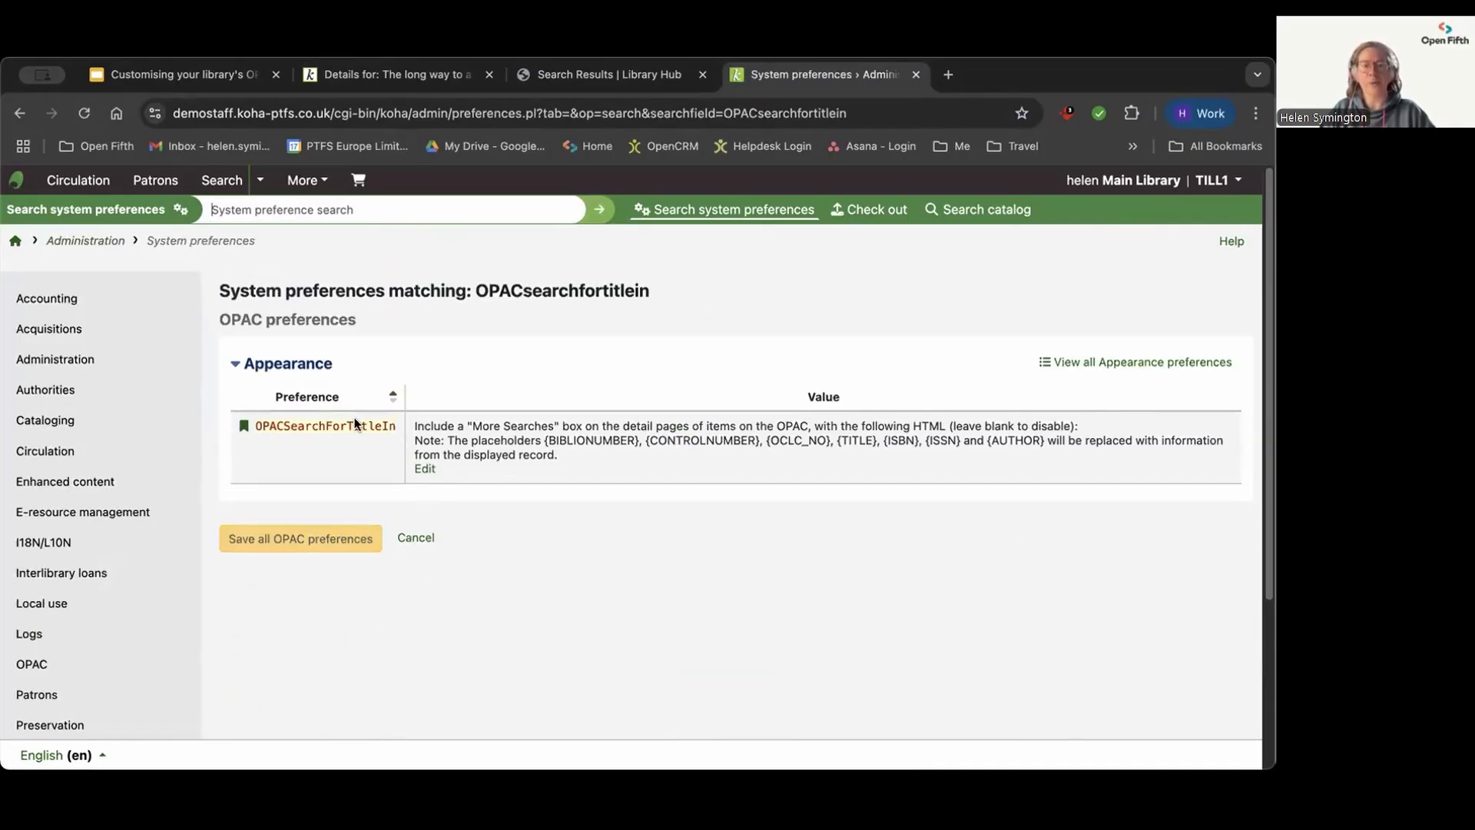
# Step: Display the HTML in OPACSearchForTitleIn, highlight the Library Hub Discover link line, and close the preference without saving
pyautogui.click(424, 471)
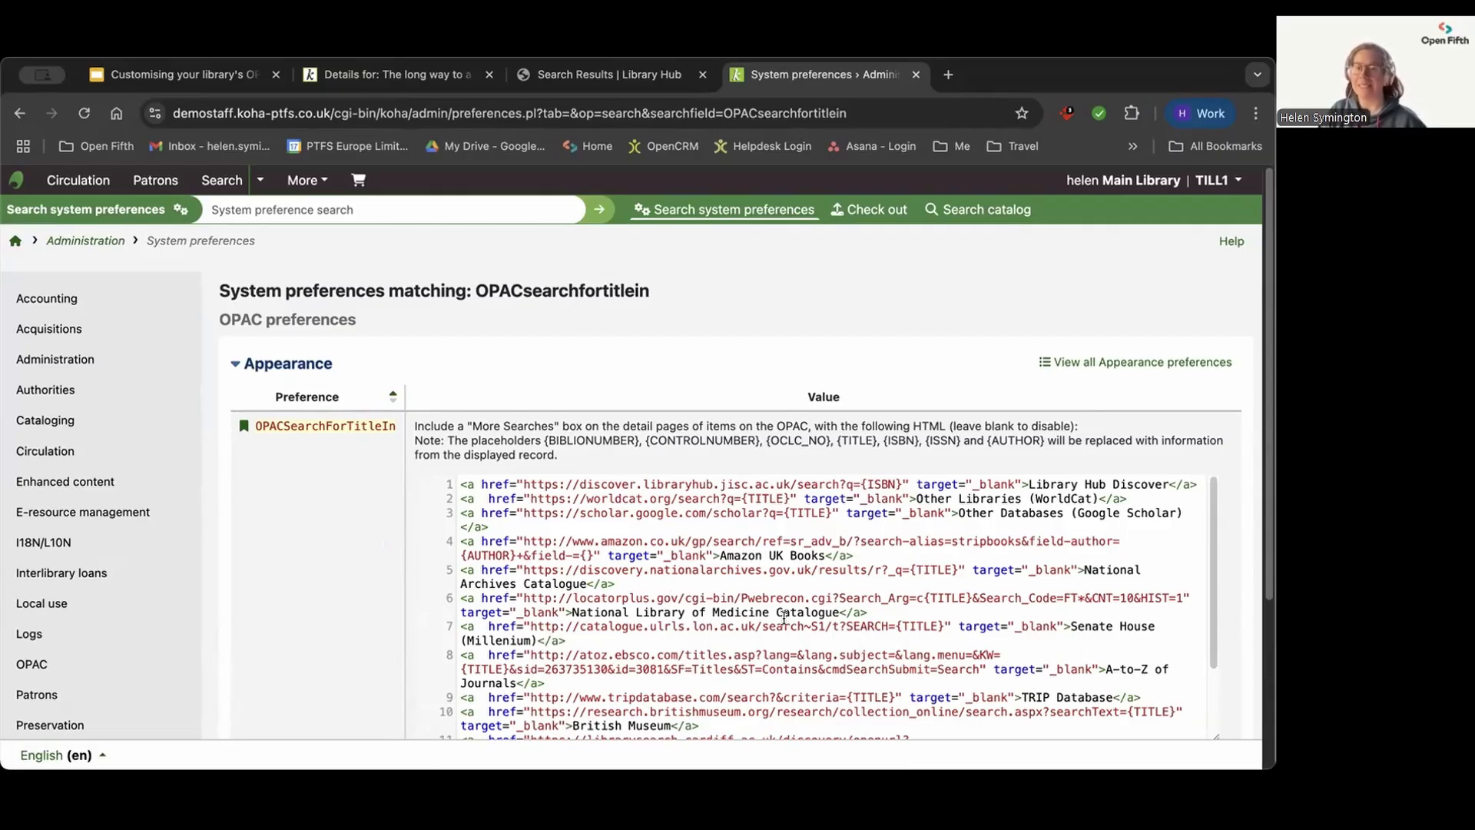
pyautogui.moveTo(1199, 483); pyautogui.dragTo(1026, 476)
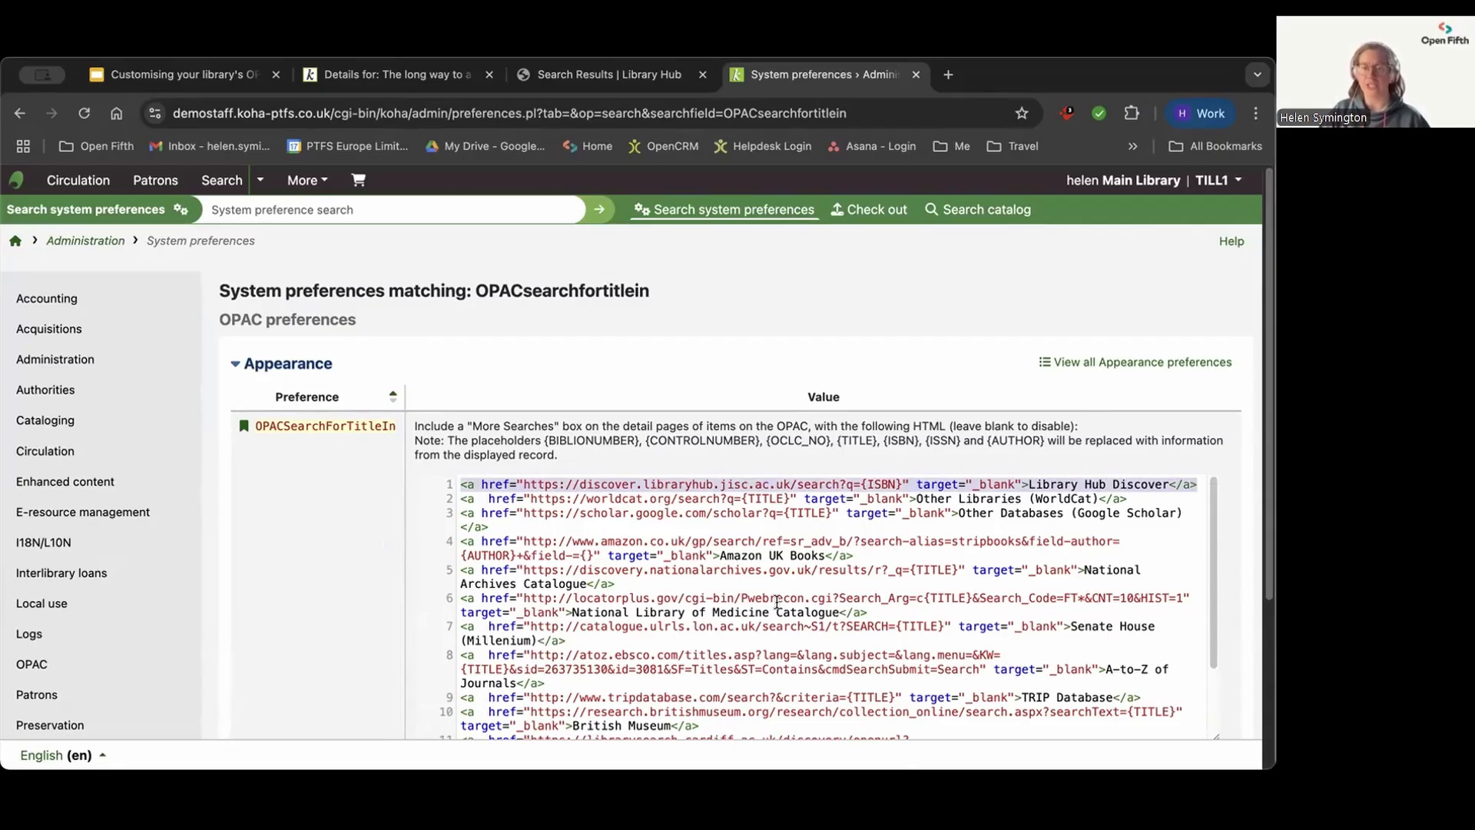
pyautogui.scroll(-2, 269, 570)
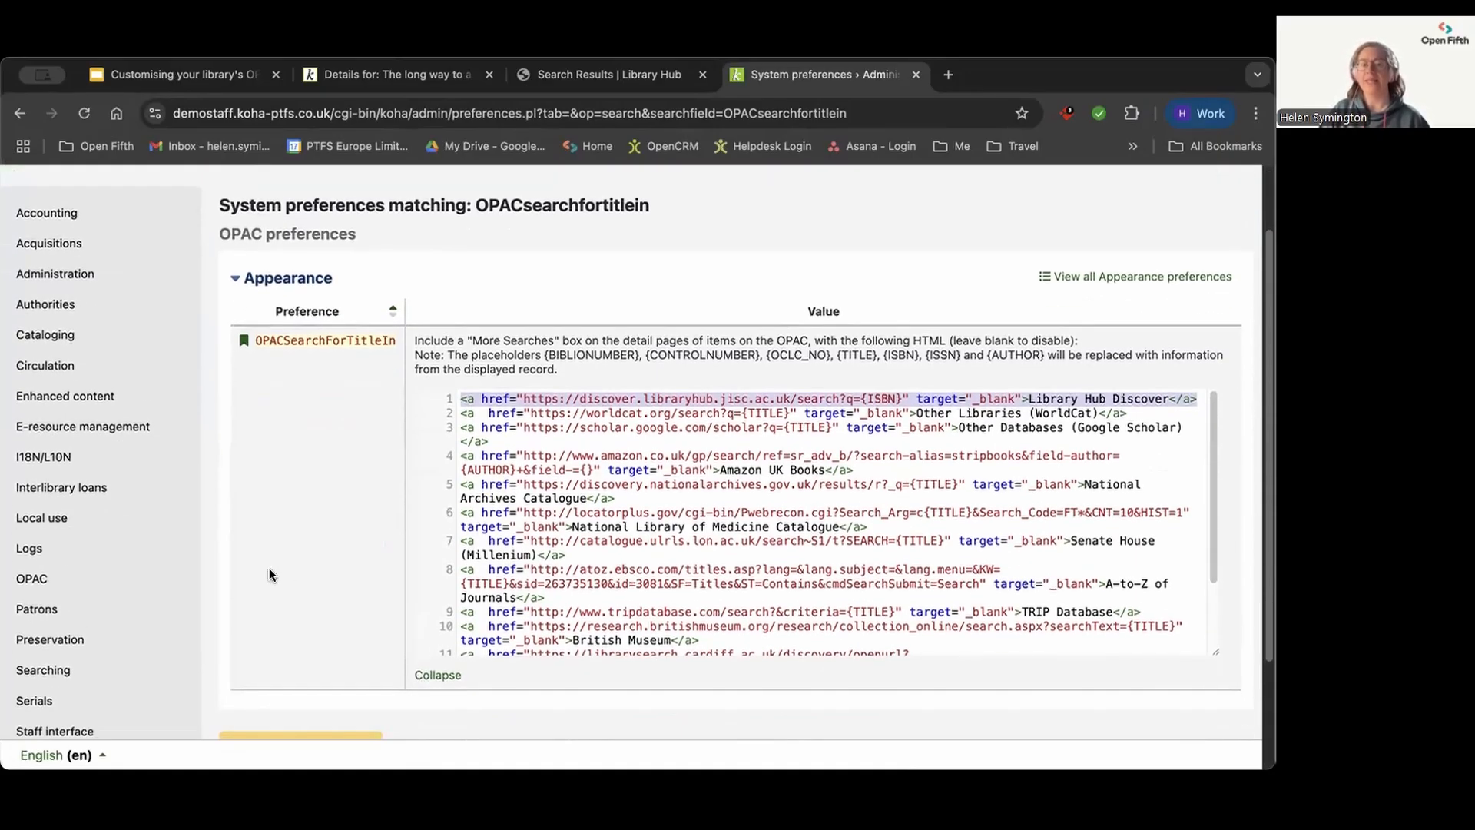
pyautogui.scroll(-1, 271, 574)
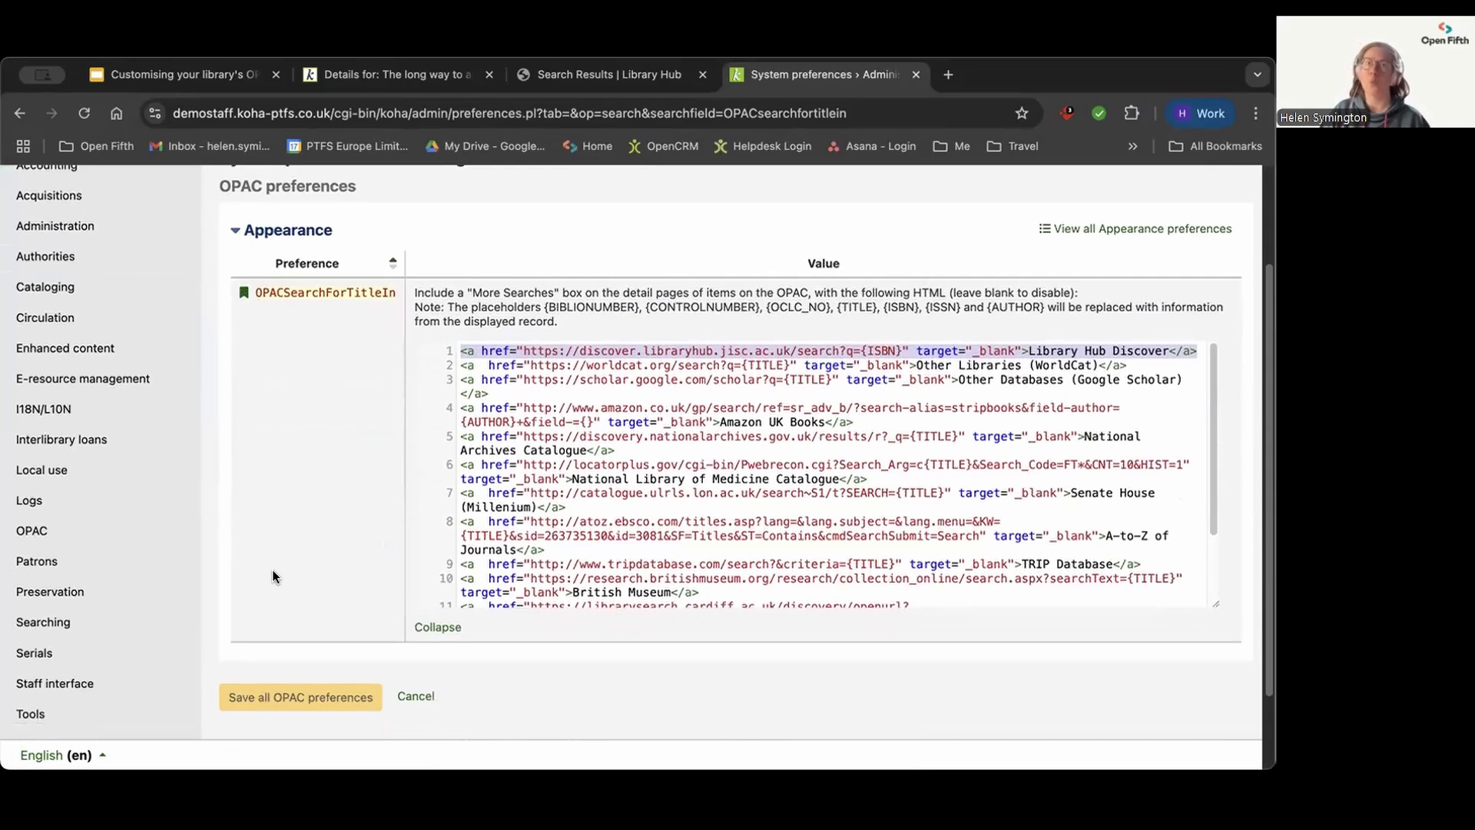
pyautogui.click(415, 698)
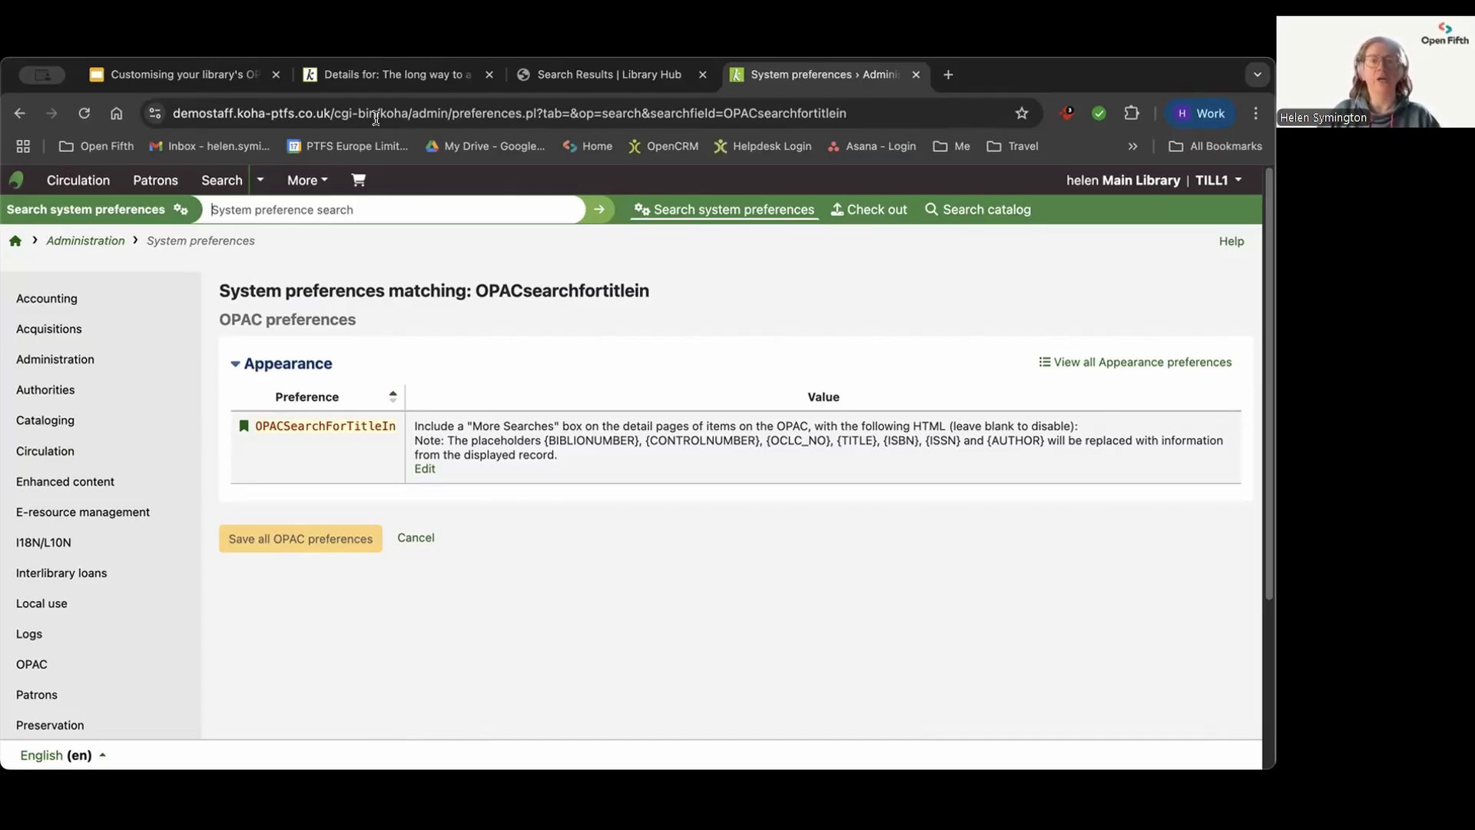
# Step: Return to the public catalogue and go from the book record to its home page
pyautogui.click(389, 72)
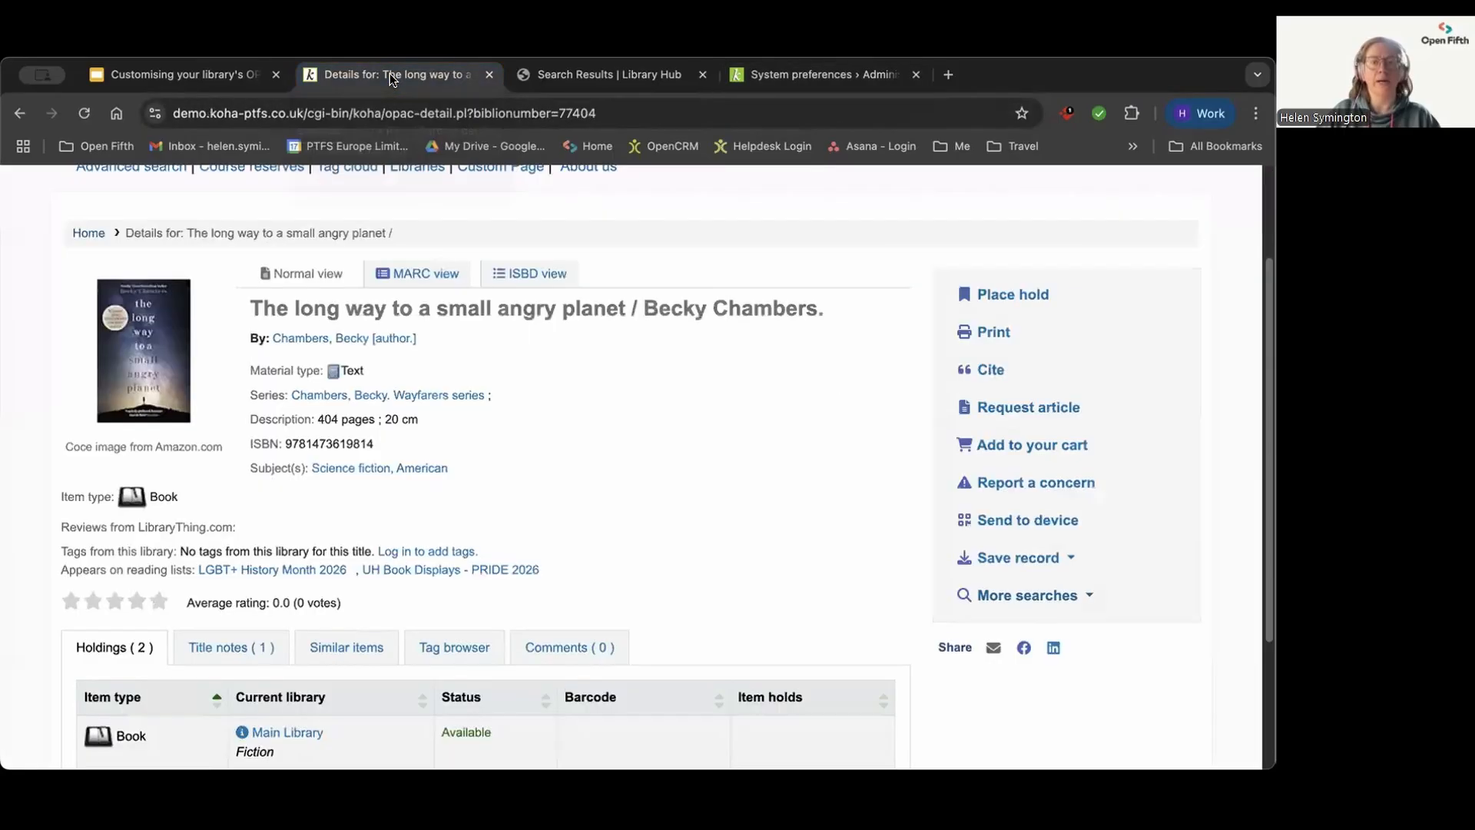
pyautogui.scroll(3, 213, 312)
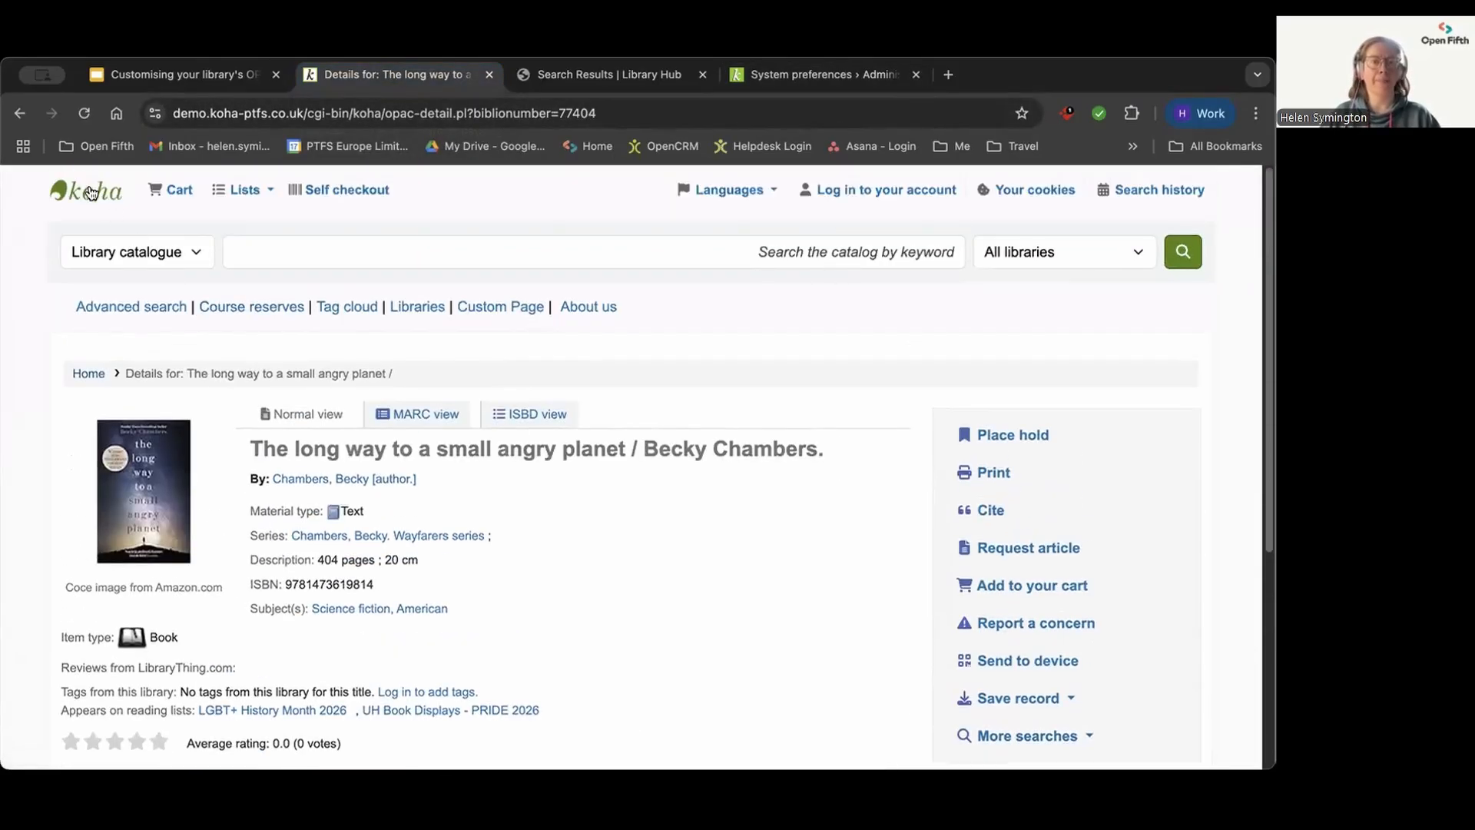
pyautogui.click(86, 189)
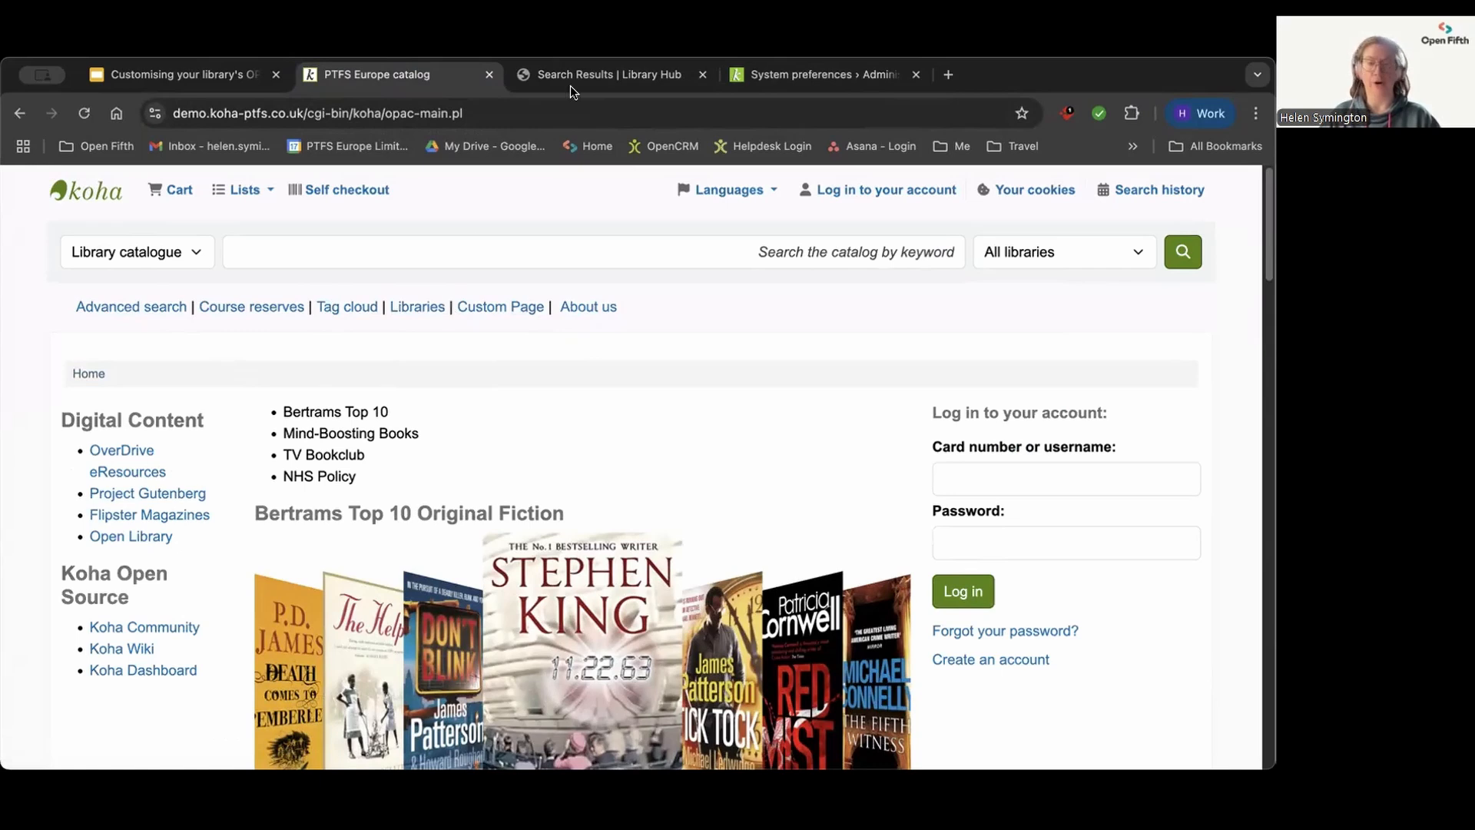
# Step: Find the OpacAuthorities preference in the staff interface's system preferences
pyautogui.click(778, 71)
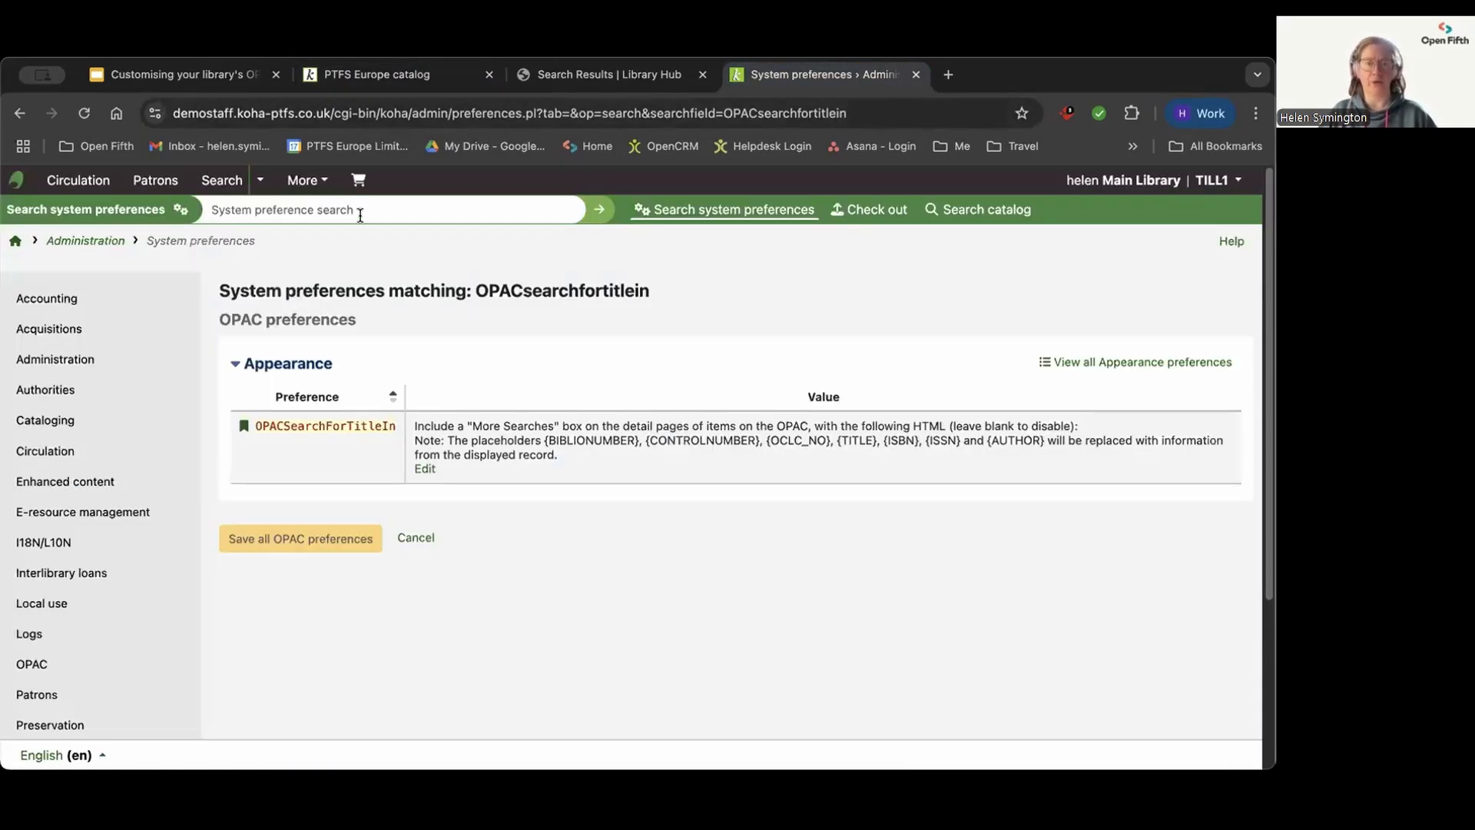
pyautogui.click(314, 202)
pyautogui.write('op')
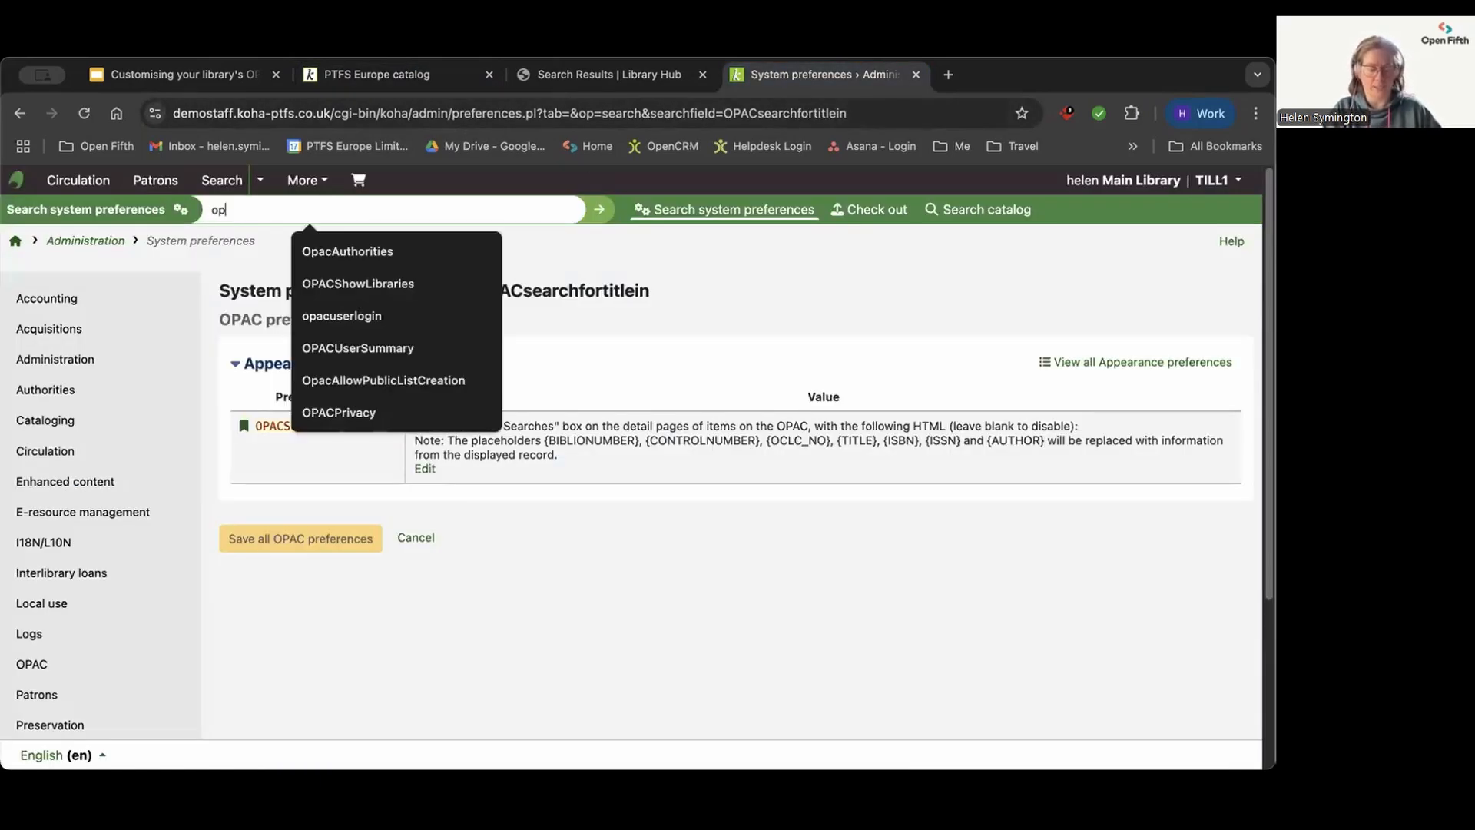
pyautogui.write('acauth')
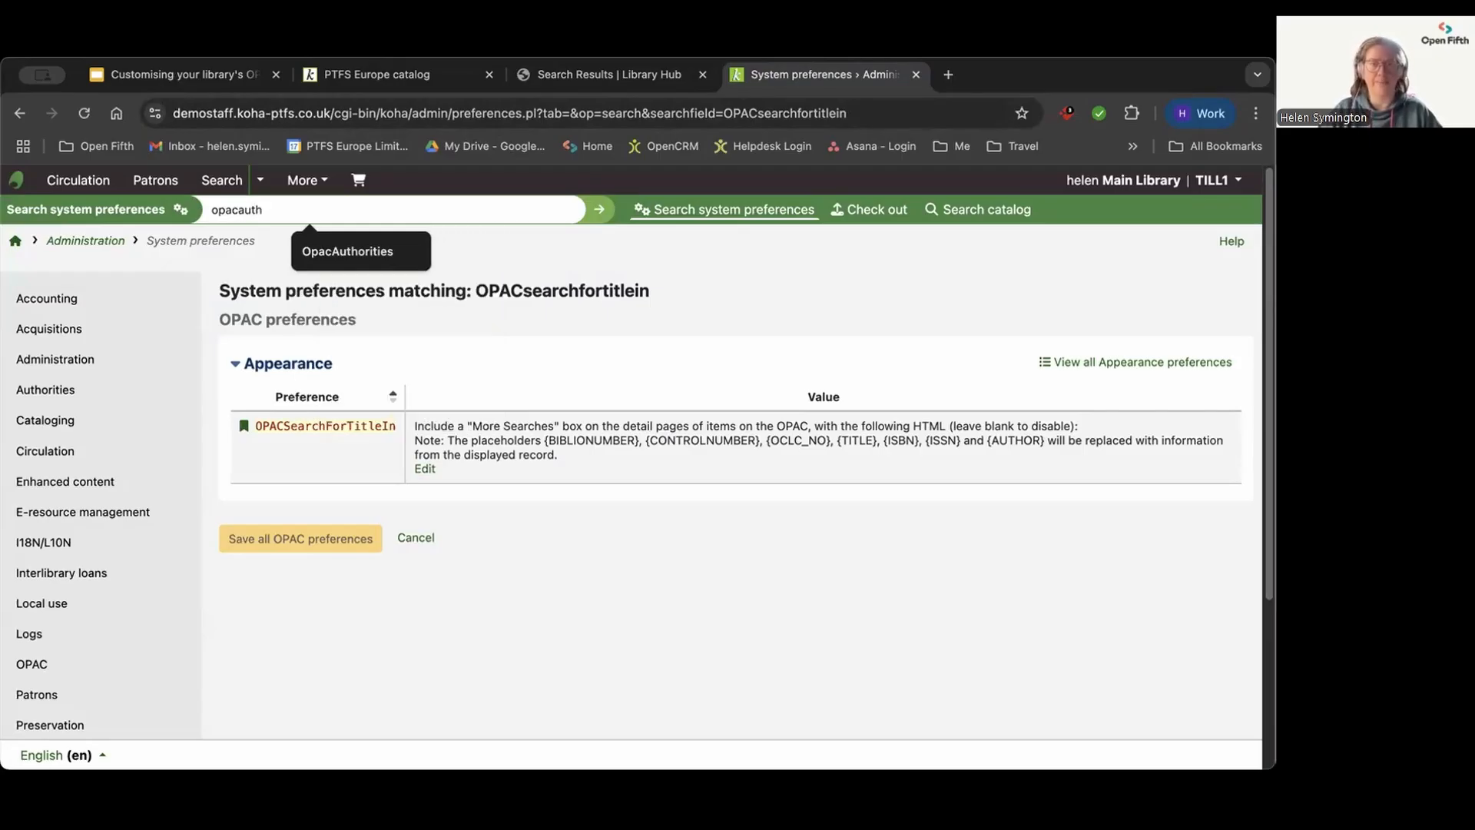
pyautogui.click(350, 252)
pyautogui.click(597, 212)
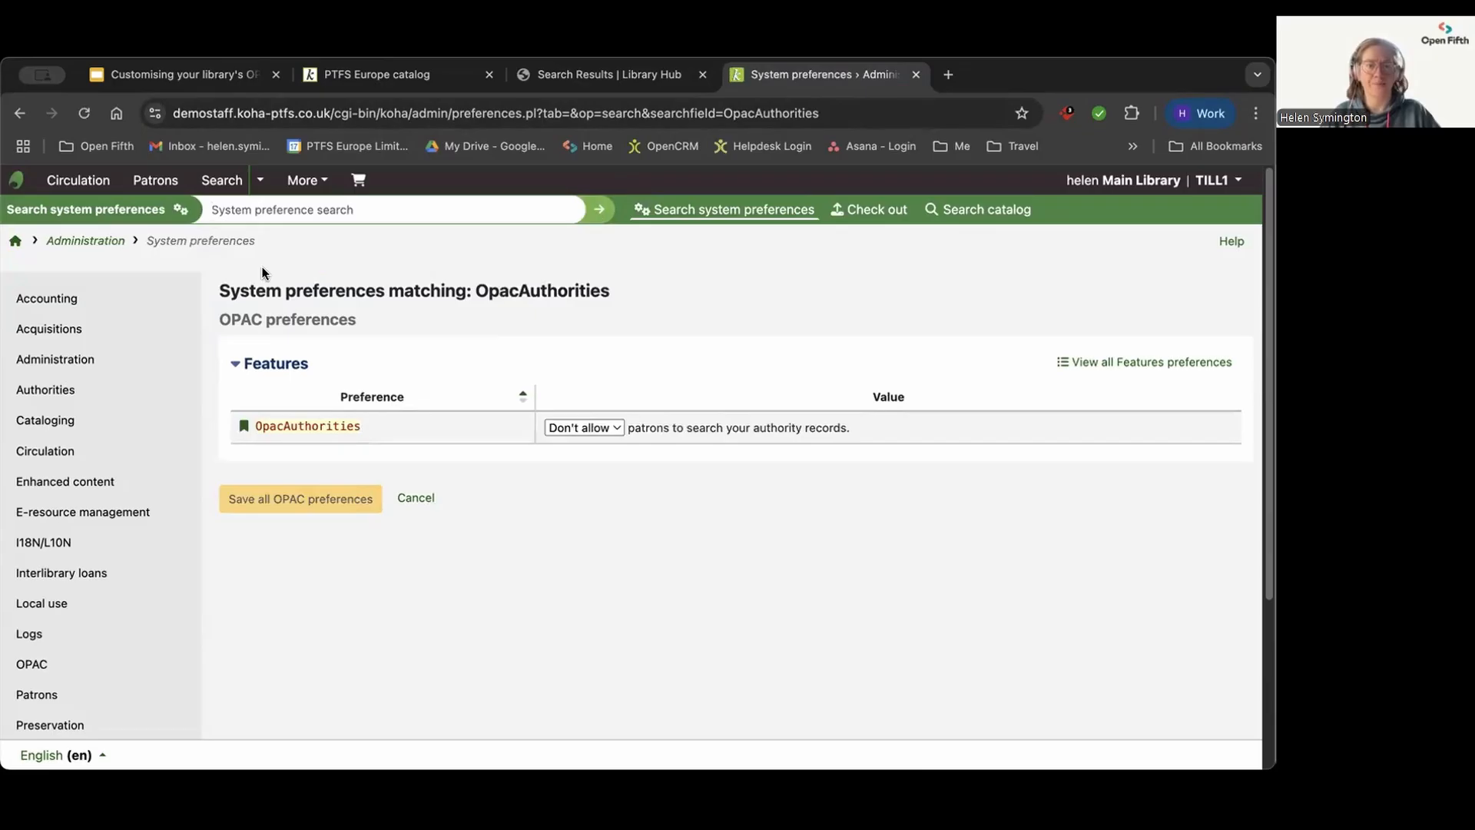
# Step: Set OpacAuthorities to "Allow" patrons to search authority records and save the OPAC preferences
pyautogui.click(606, 426)
pyautogui.click(583, 445)
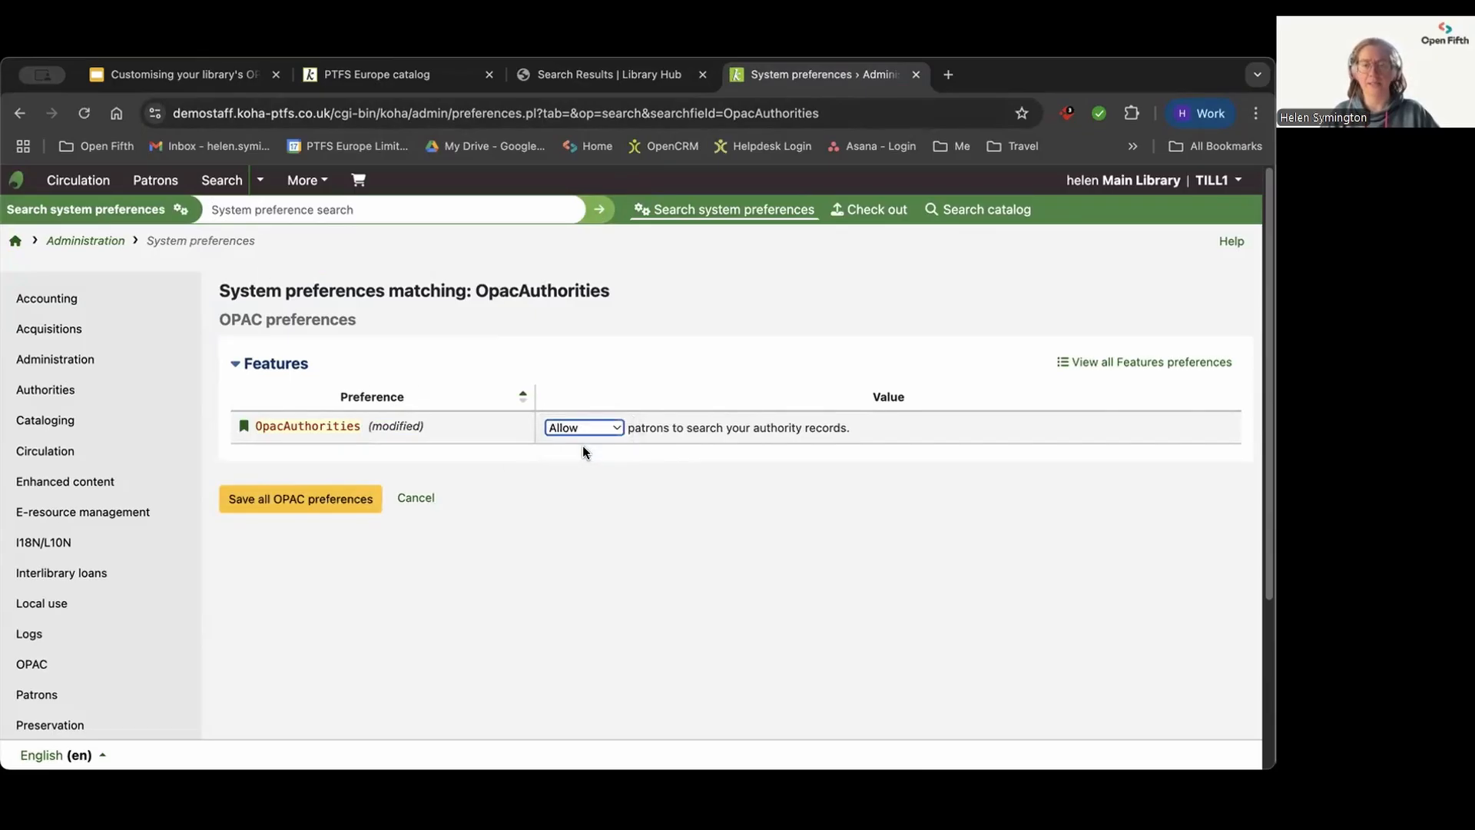
pyautogui.click(285, 501)
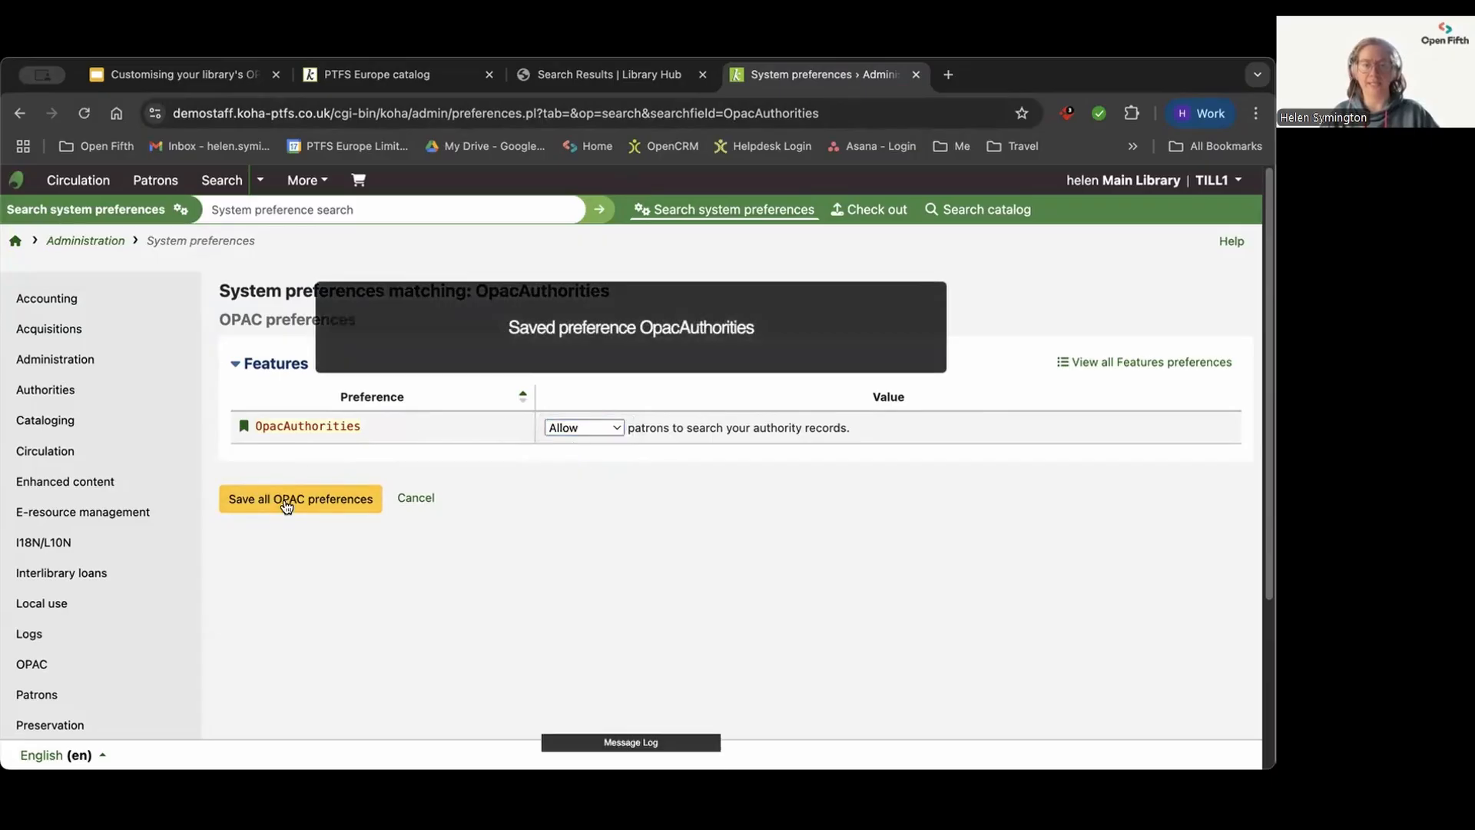
# Step: Reload the public catalogue home page and open its Authority search page
pyautogui.click(376, 74)
pyautogui.click(84, 113)
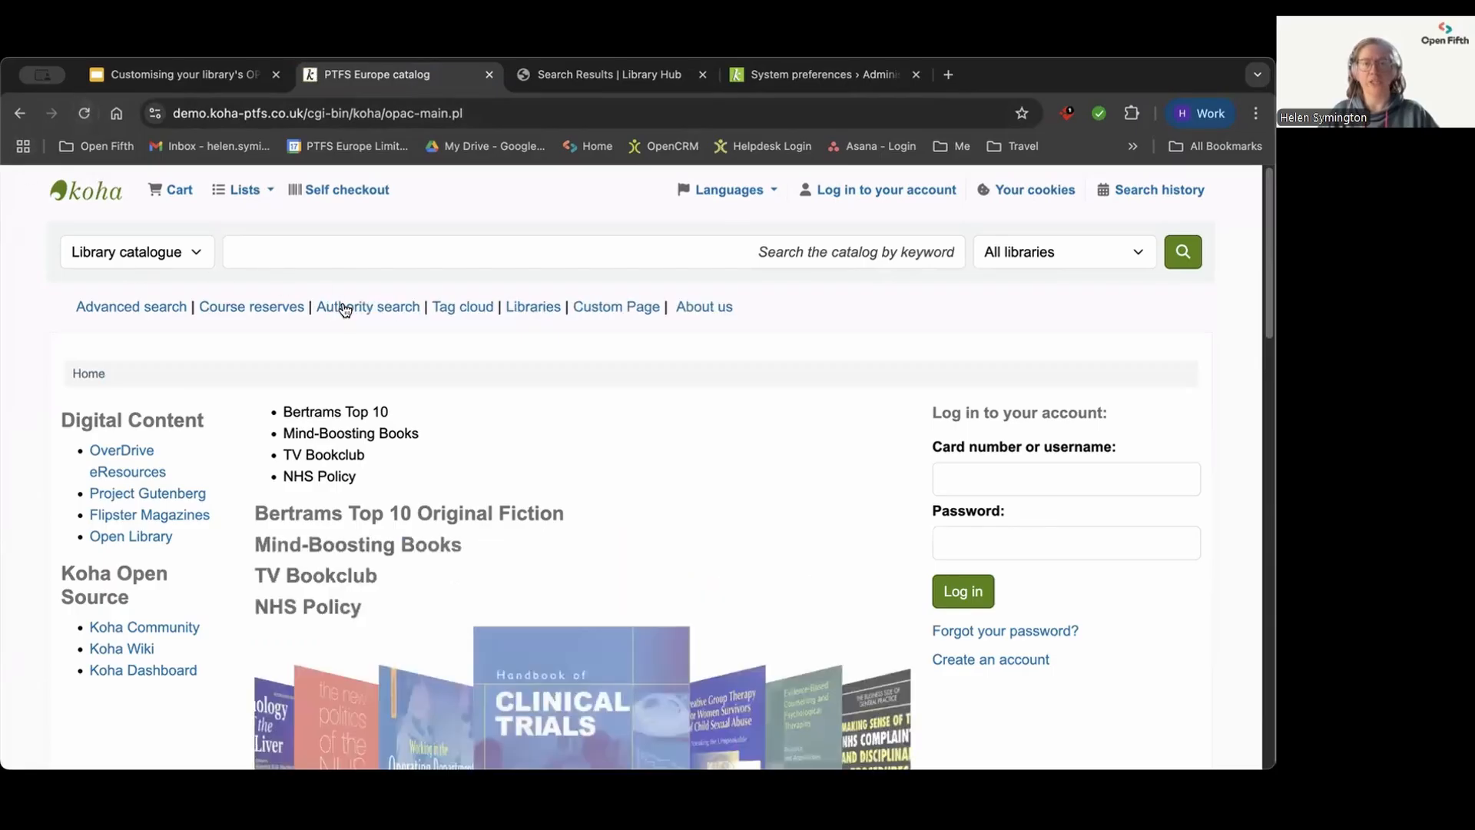
pyautogui.click(378, 308)
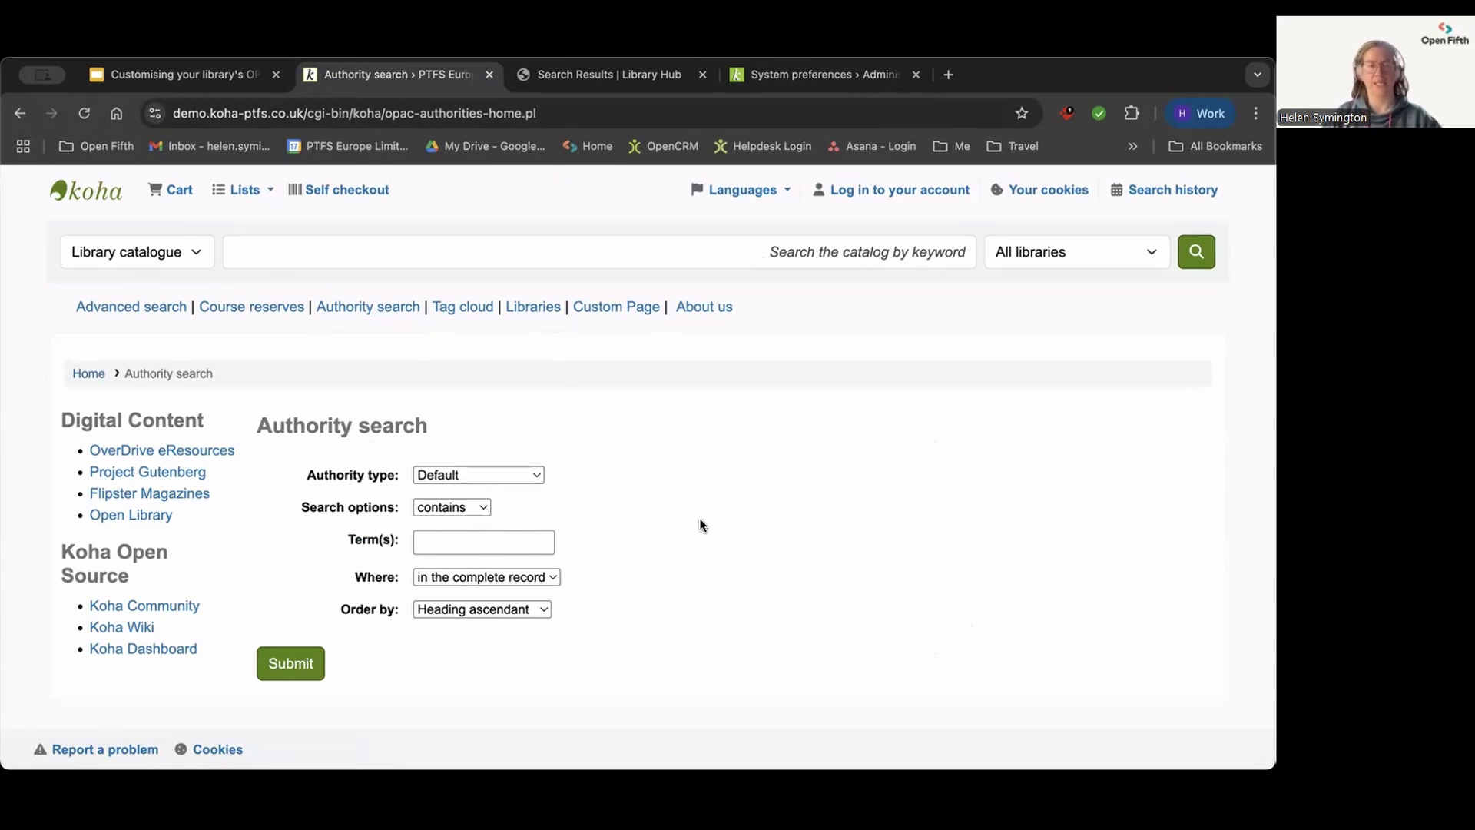
# Step: Open the public catalogue's Libraries page and review the listed libraries and their contact details
pyautogui.click(536, 310)
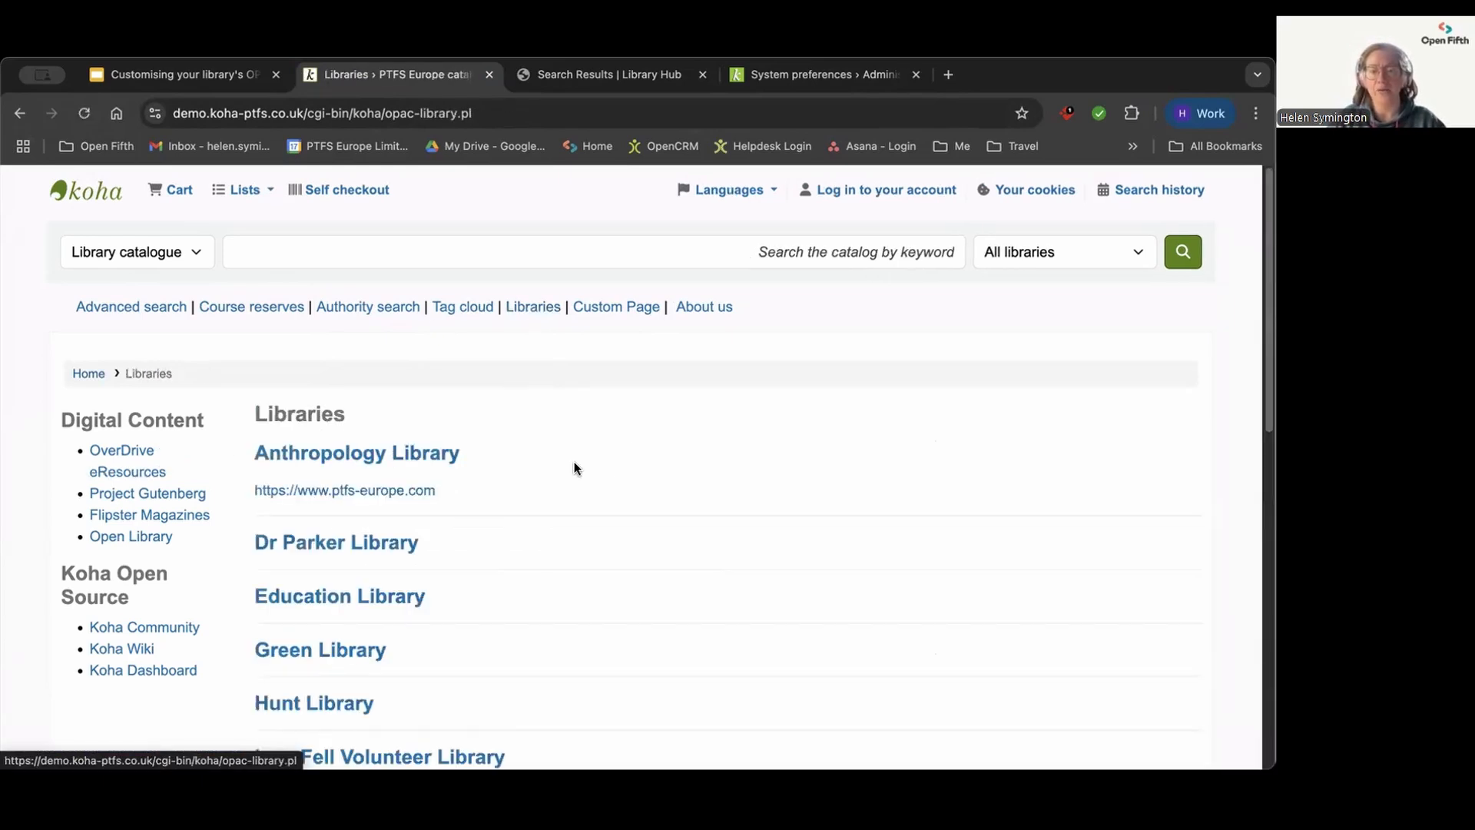
pyautogui.scroll(-5, 634, 472)
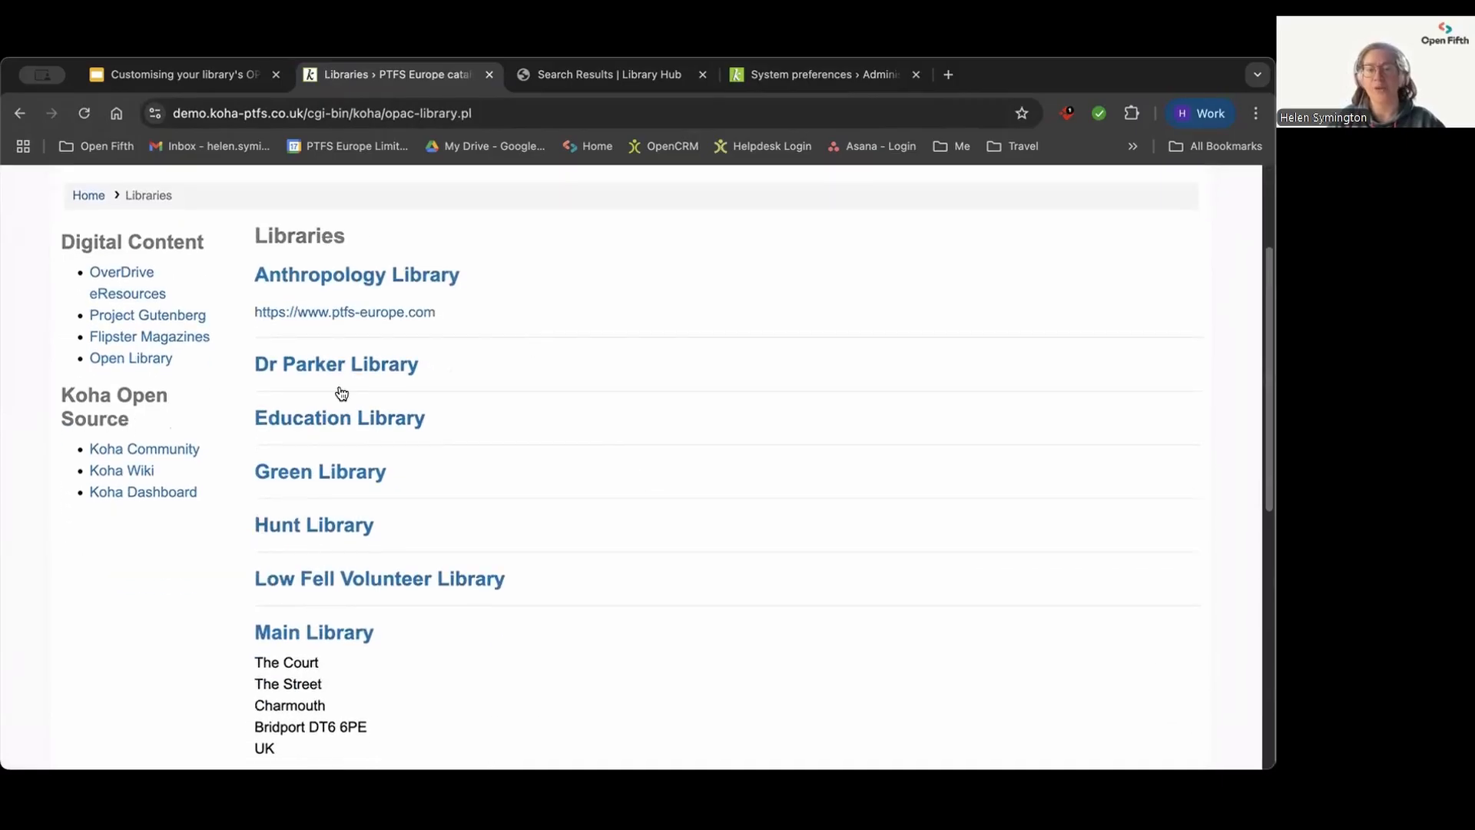
pyautogui.scroll(-3, 536, 588)
pyautogui.scroll(-3, 546, 605)
pyautogui.scroll(6, 546, 605)
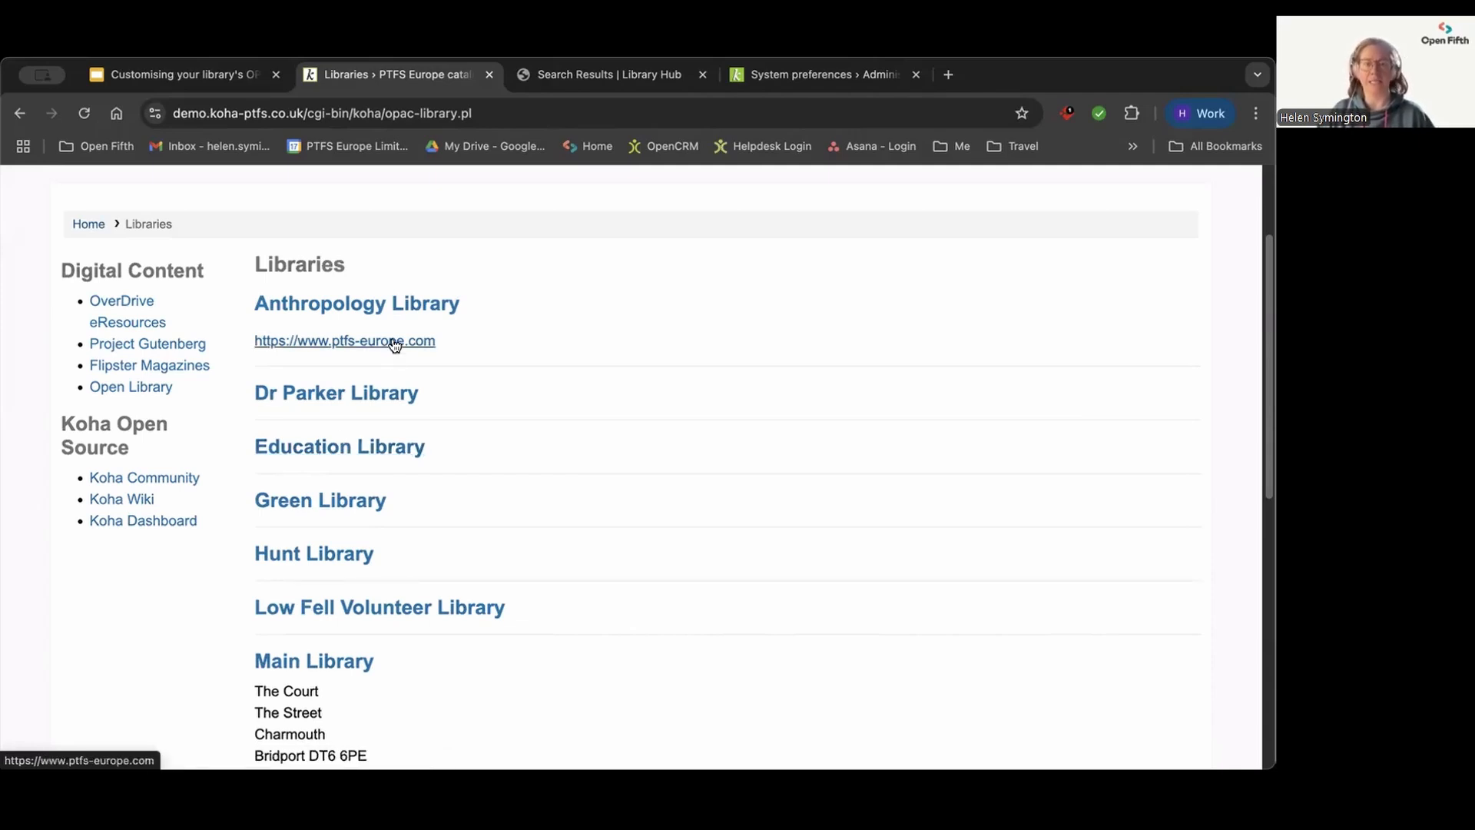
# Step: Find the OPACShowLibraries preference in the staff interface's system preferences
pyautogui.click(790, 77)
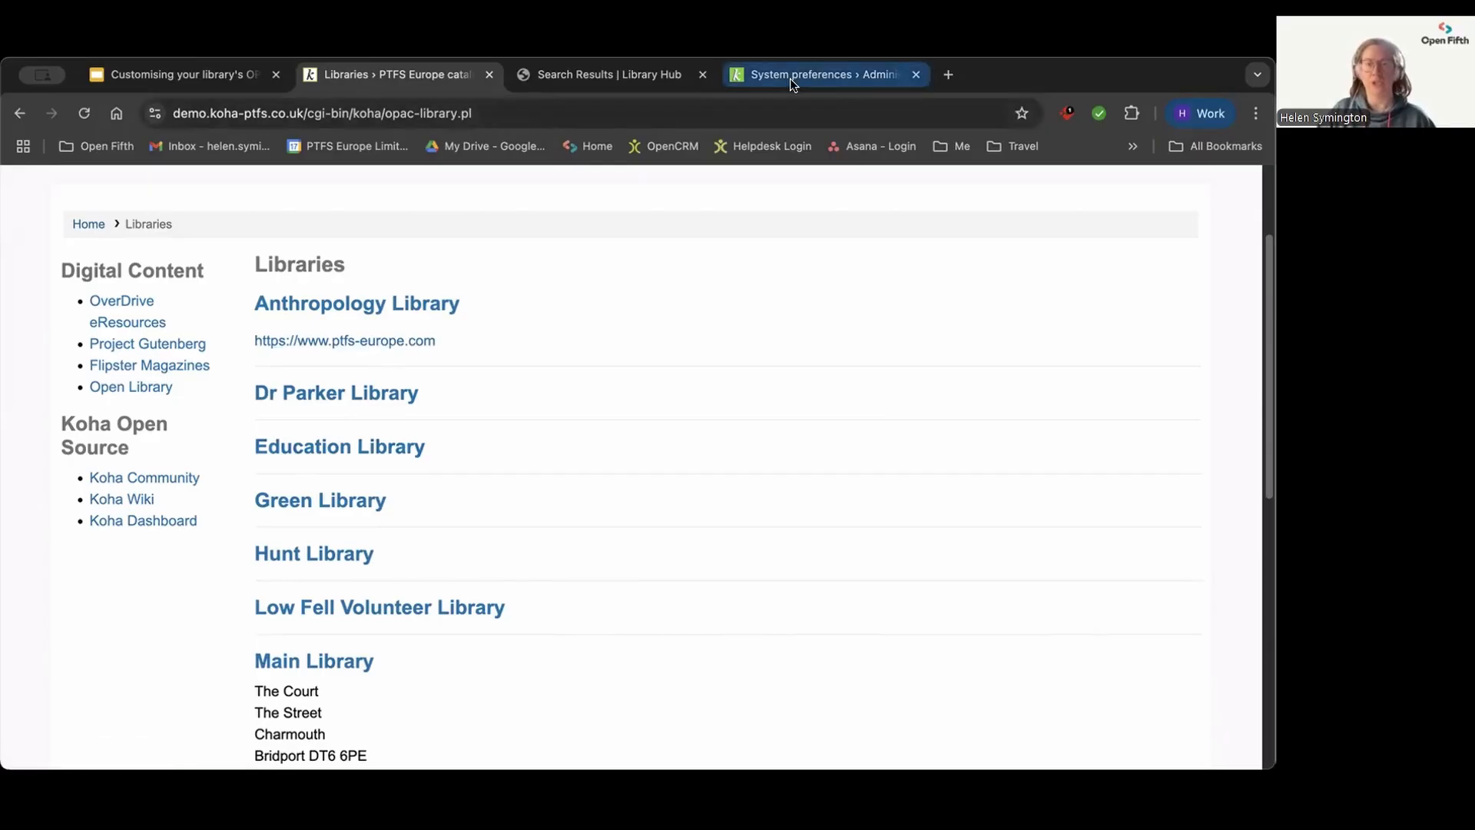
pyautogui.click(364, 209)
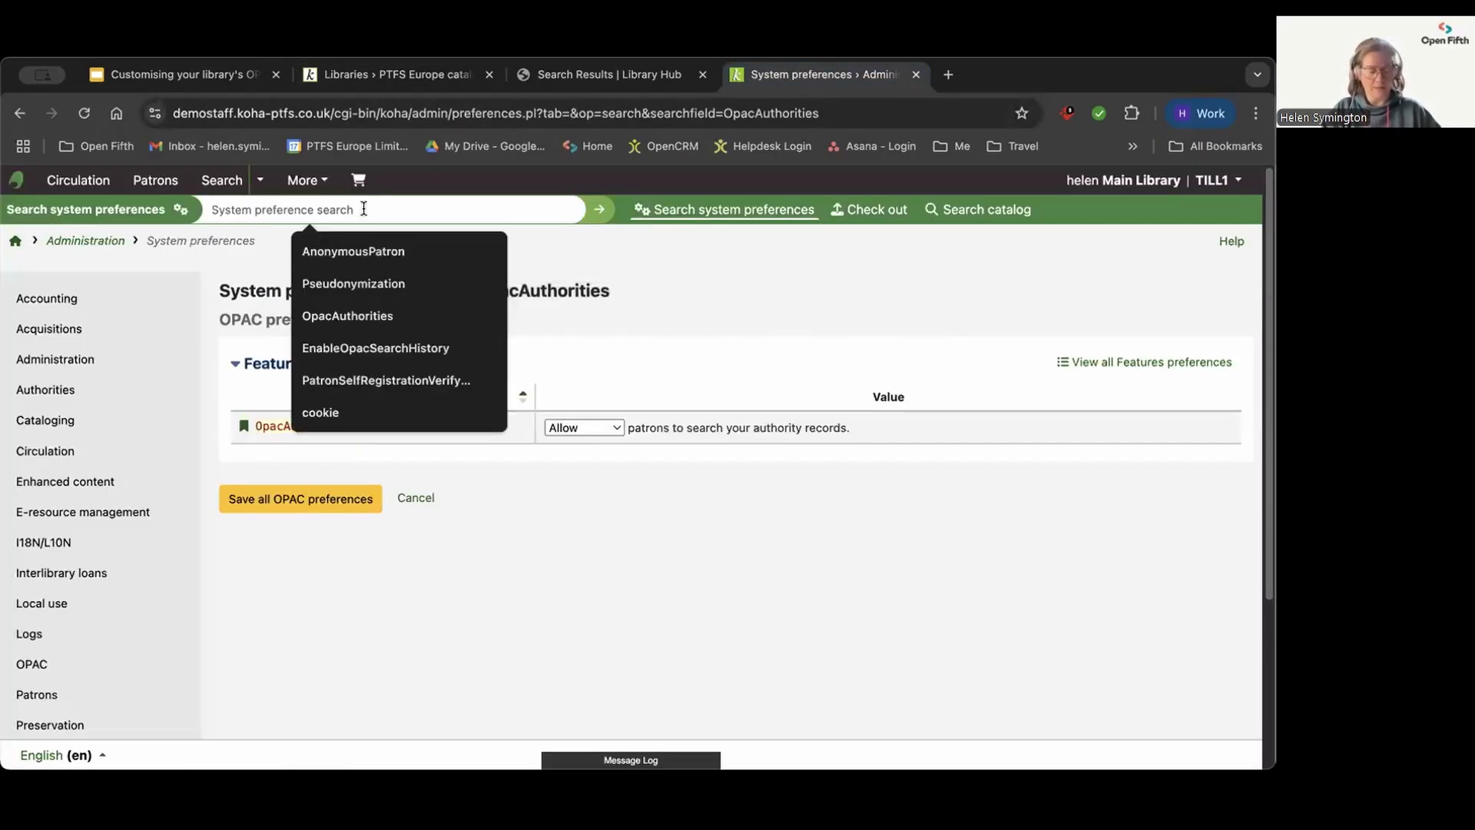
pyautogui.write('Opac')
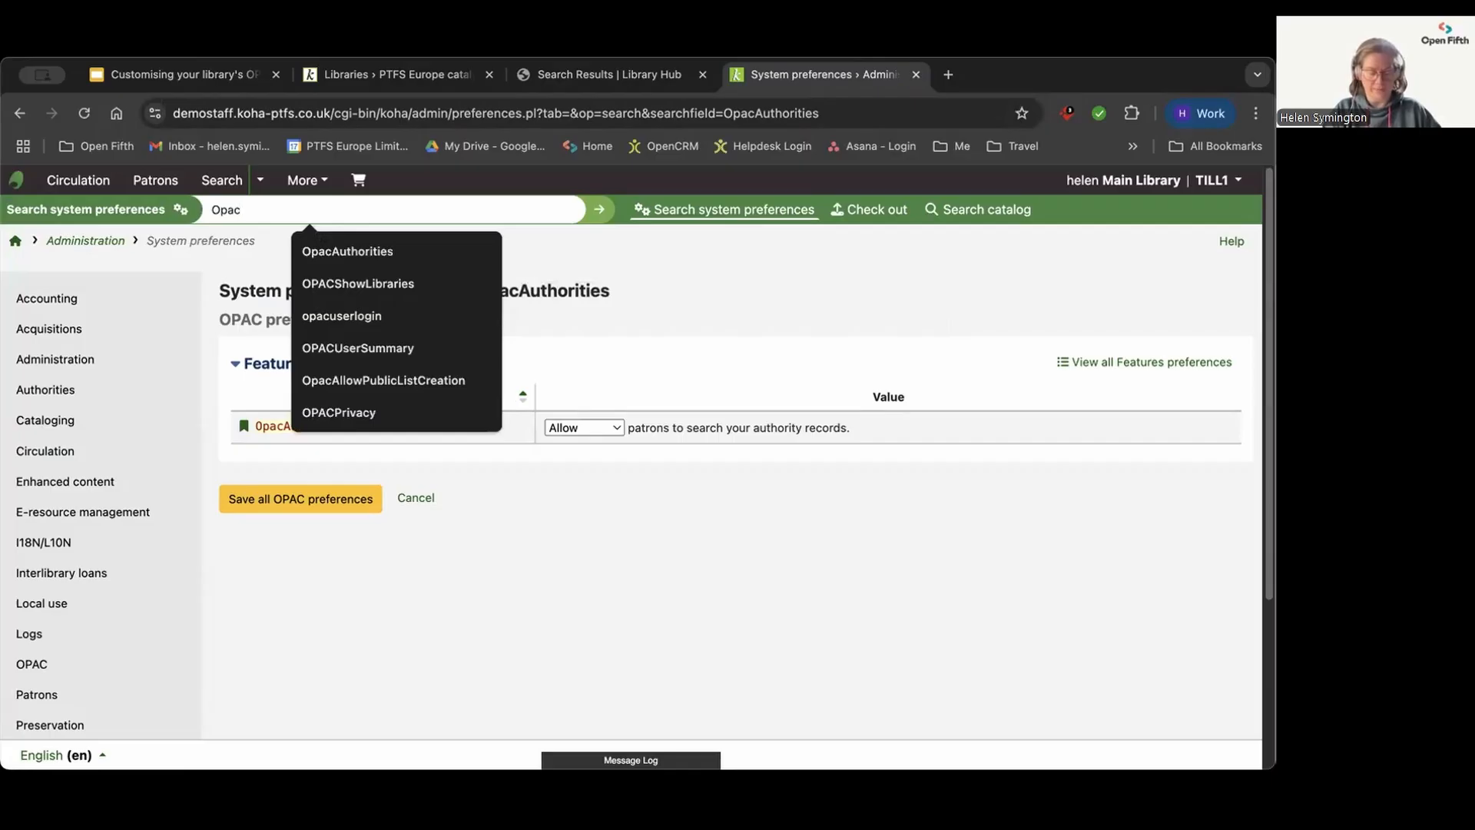
pyautogui.write('show')
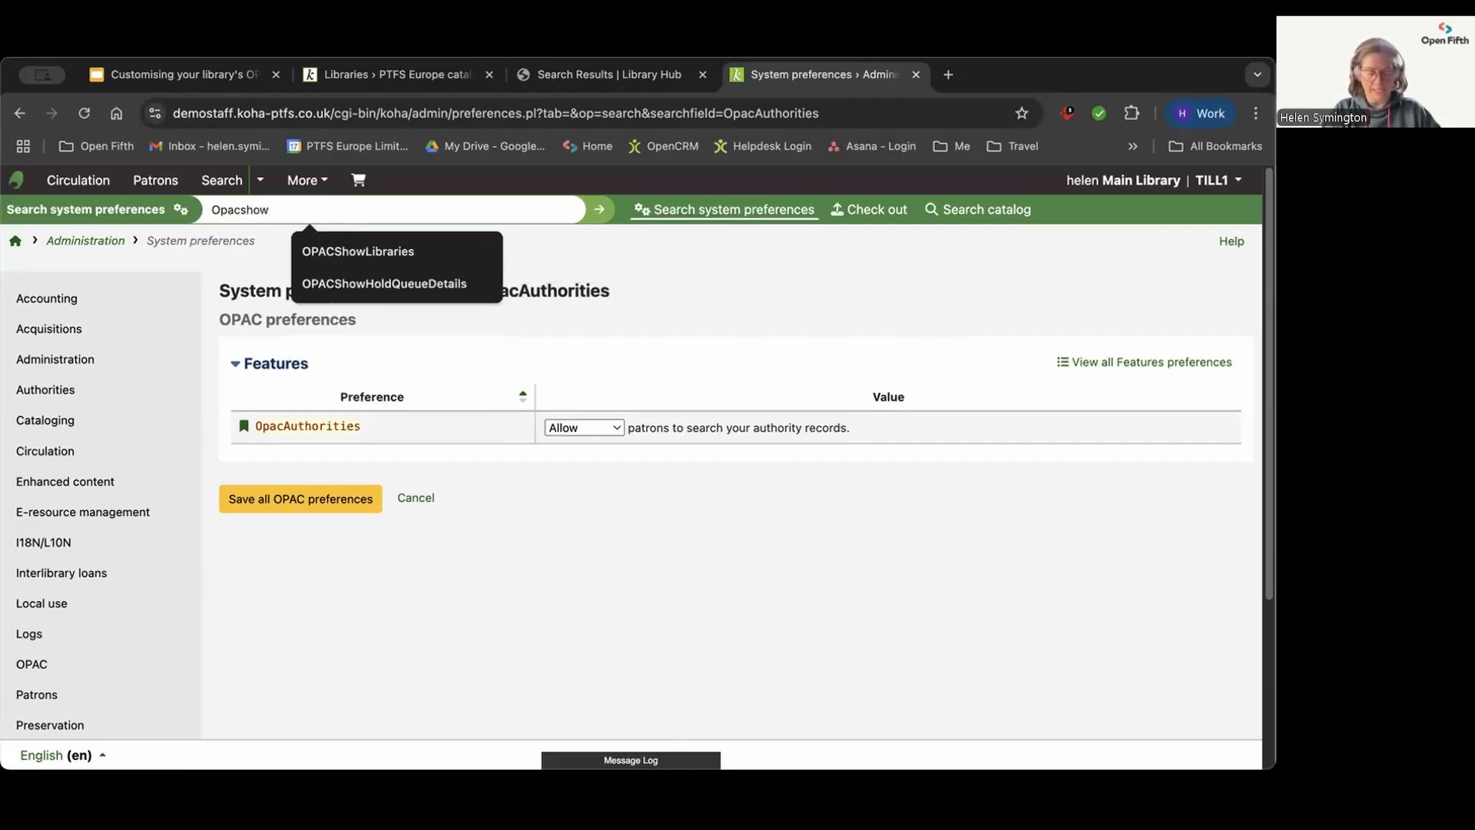
pyautogui.write('libraries')
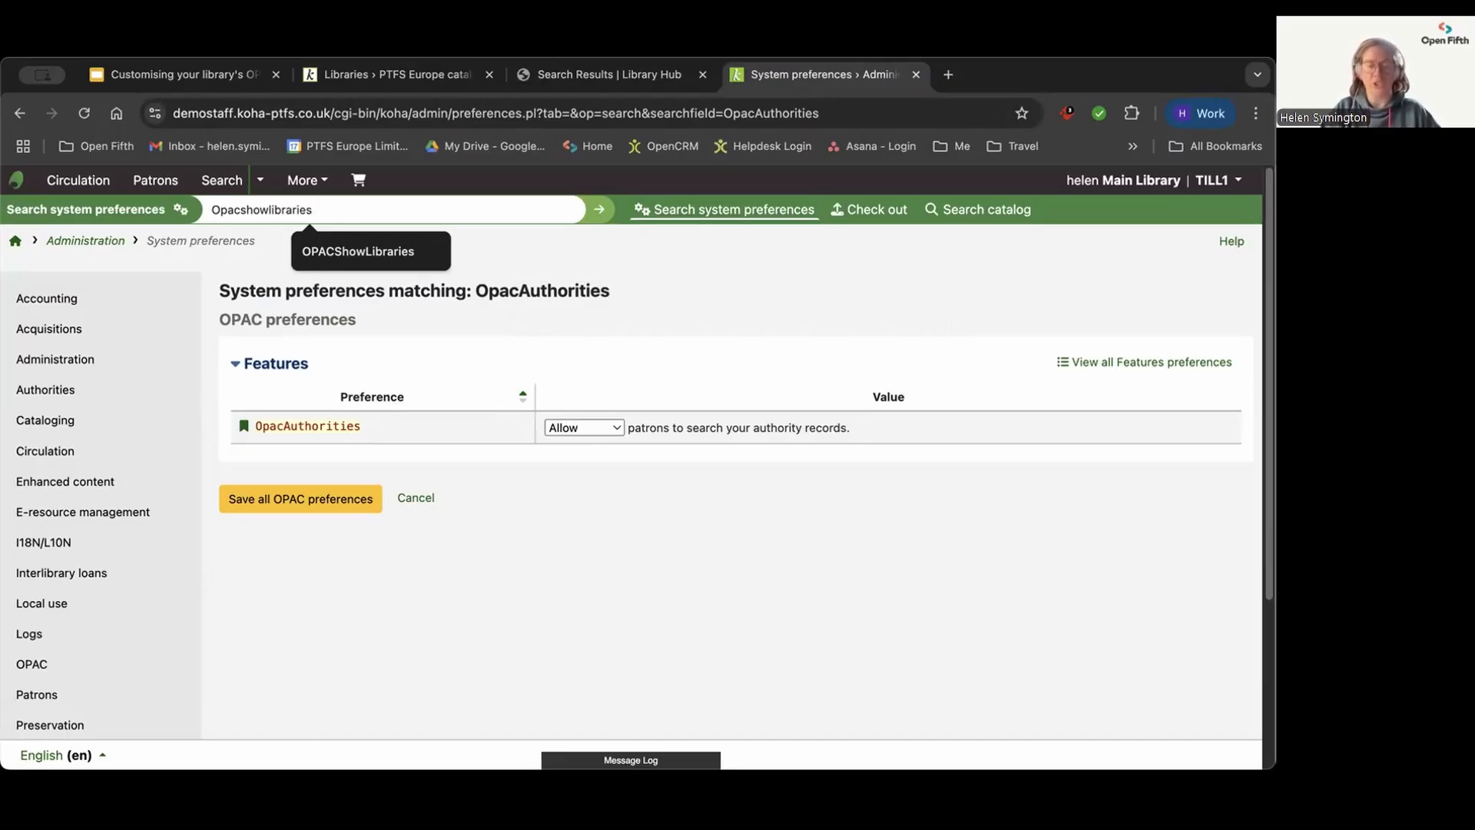
pyautogui.press('Return')
# Step: Set OPACShowLibraries to "Don't show" the libraries page link and save the OPAC preferences
pyautogui.click(527, 428)
pyautogui.click(528, 408)
pyautogui.click(325, 506)
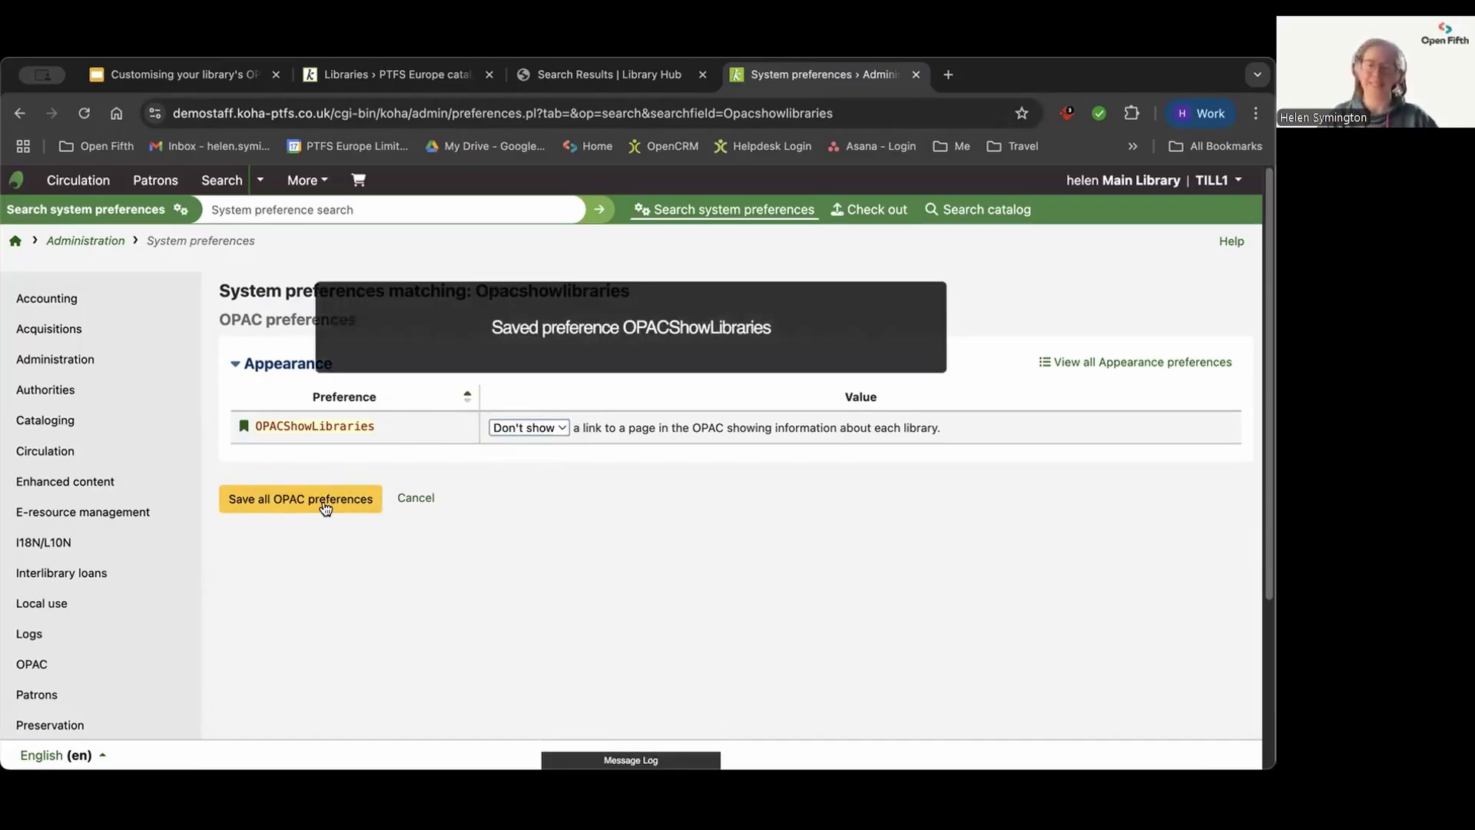
# Step: Reload the public catalogue's Libraries page to check its availability and return to the catalogue home page
pyautogui.click(418, 74)
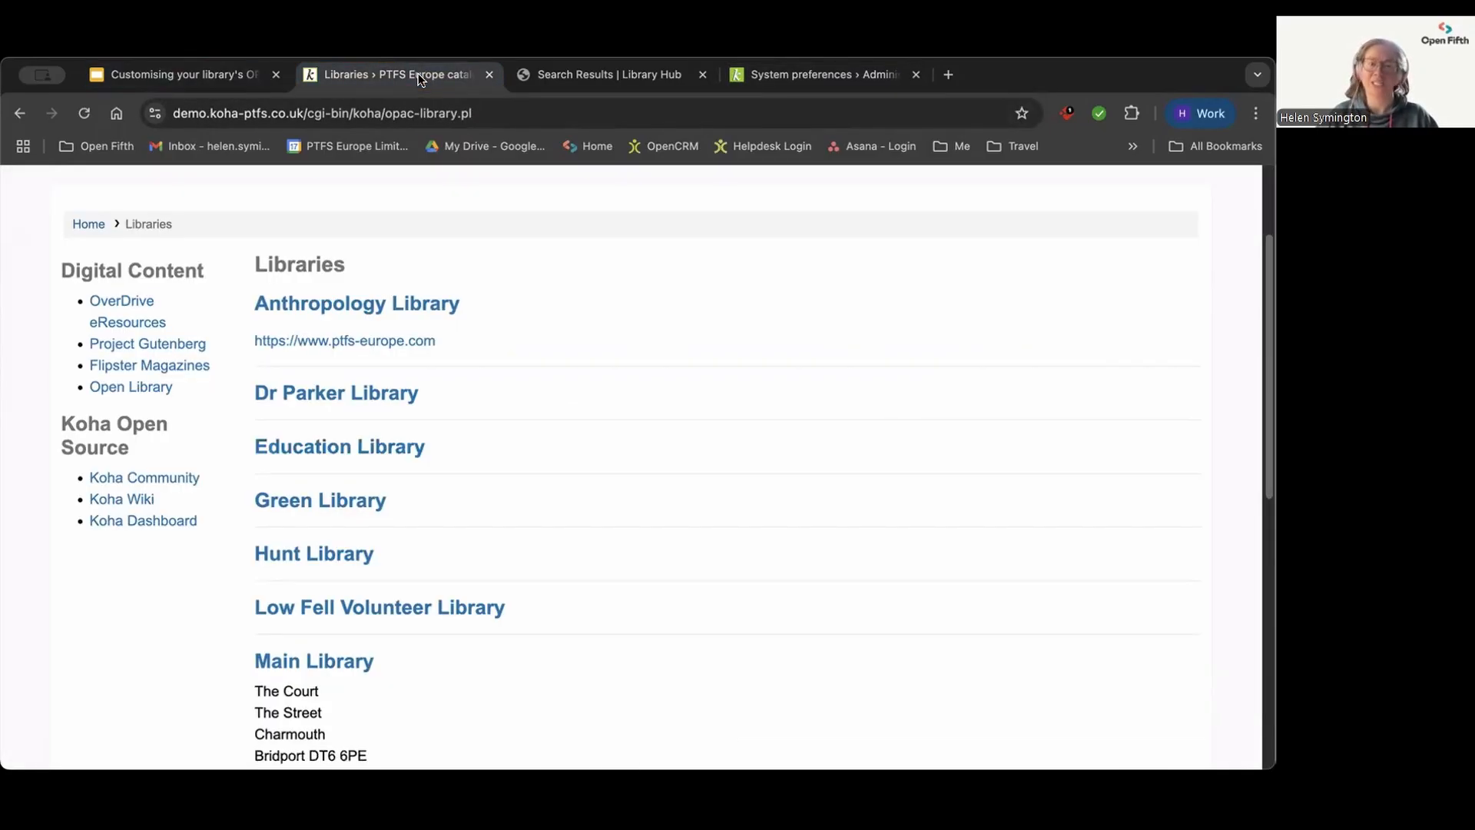
pyautogui.scroll(2, 188, 286)
pyautogui.click(84, 113)
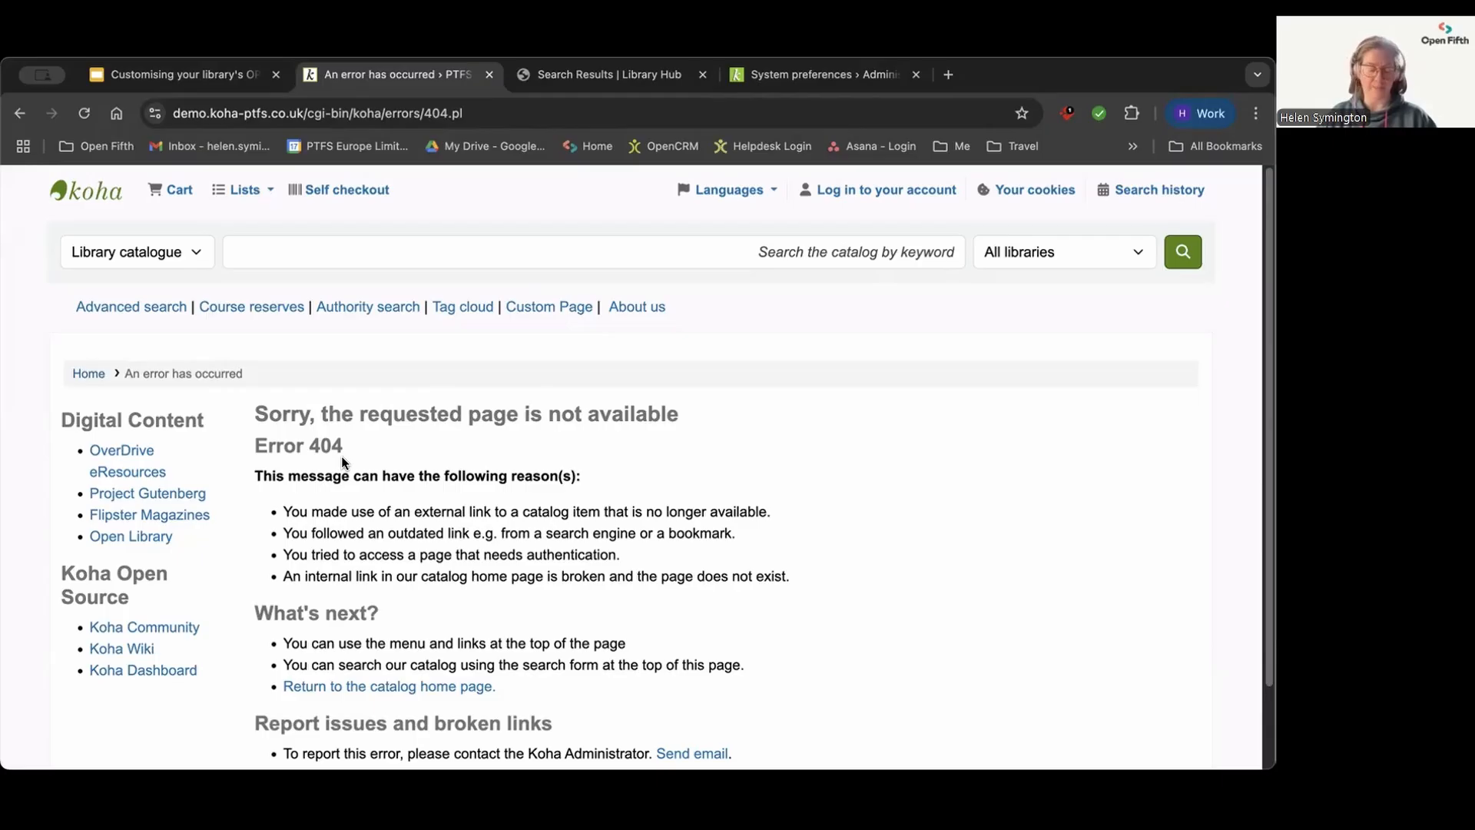
pyautogui.click(74, 194)
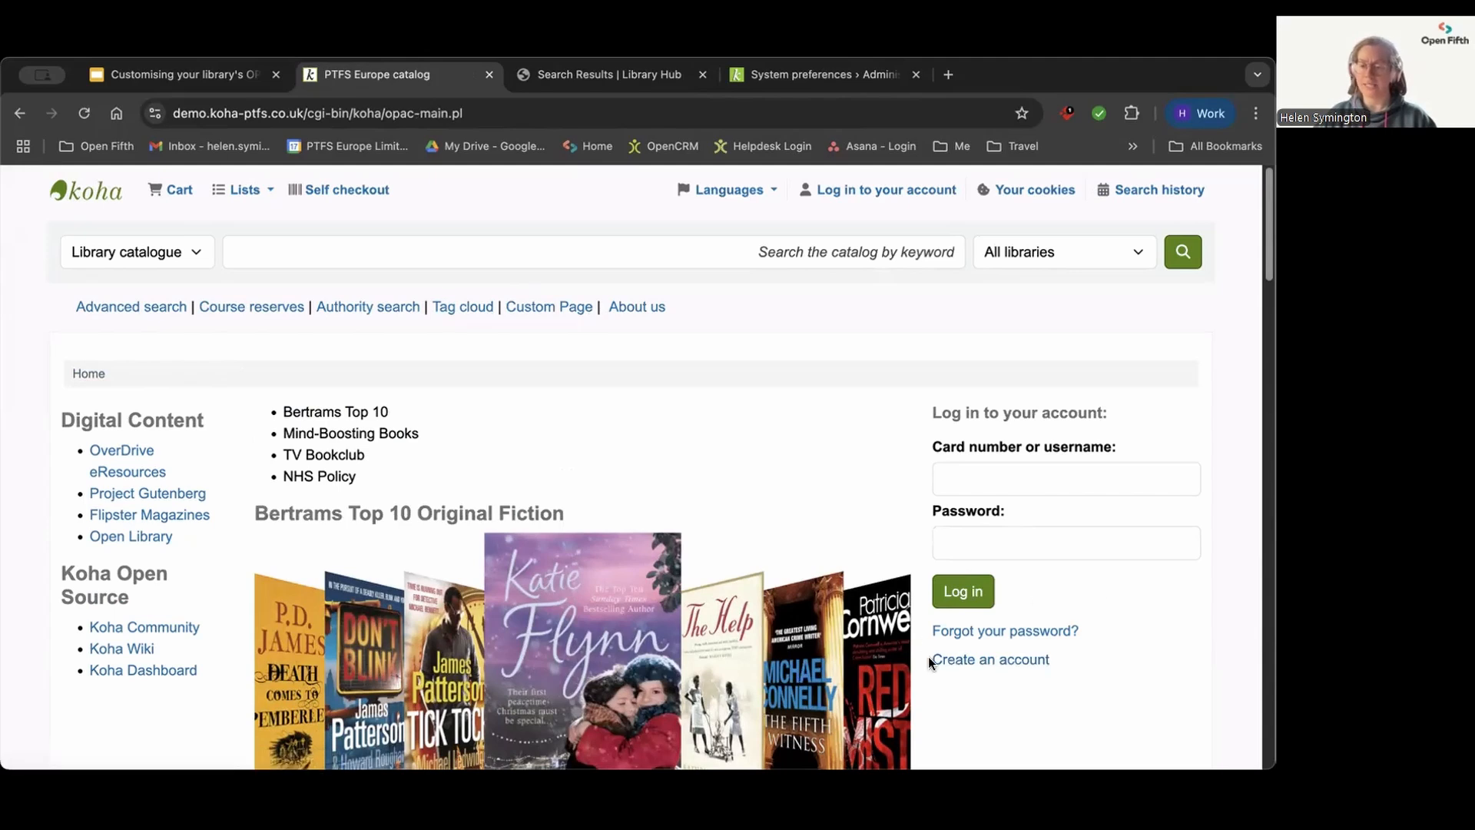
# Step: Open the public catalogue's account registration form, review its personal detail fields and return to the home page
pyautogui.click(988, 662)
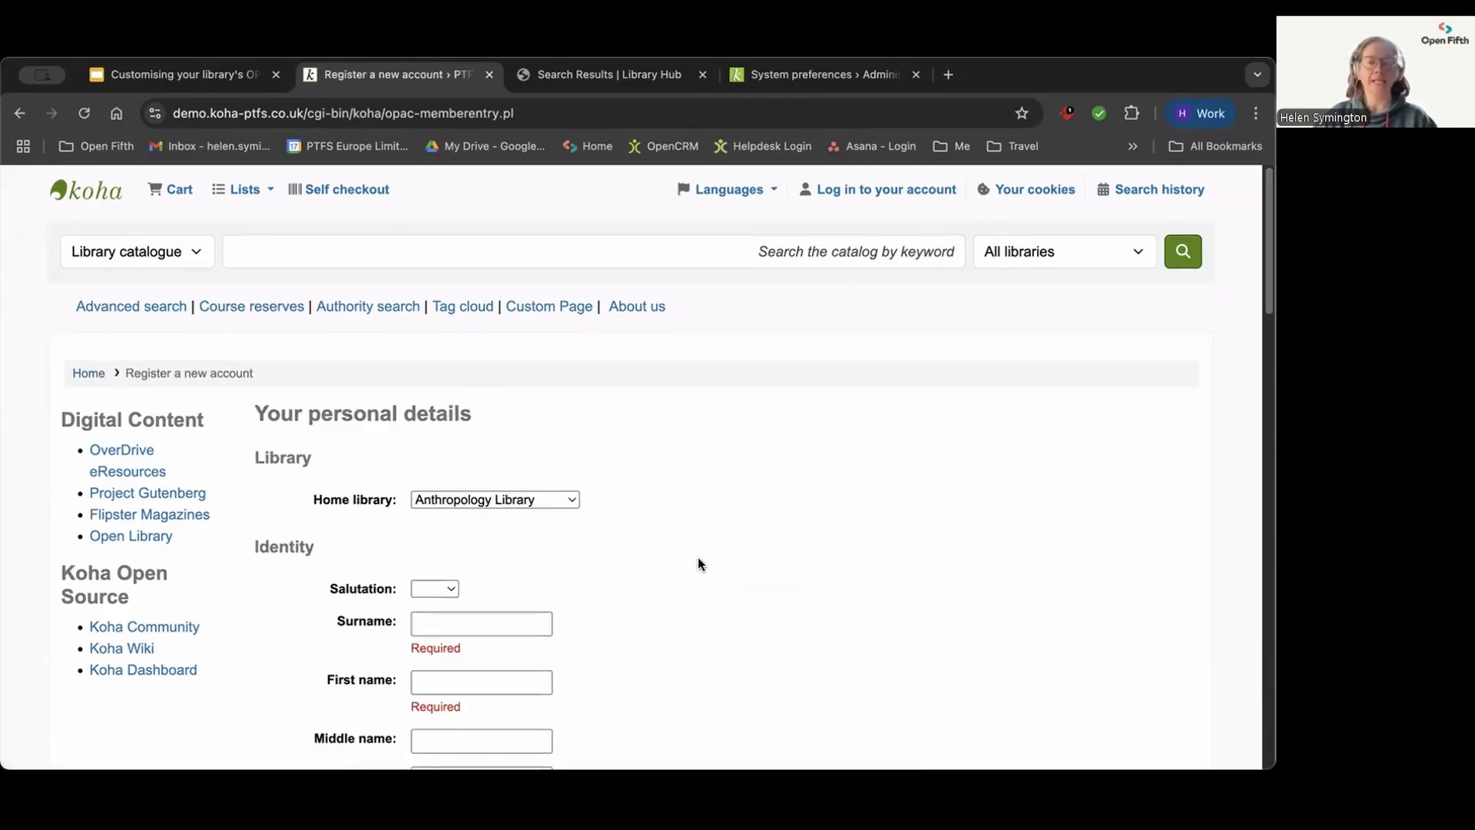
pyautogui.scroll(-3, 698, 560)
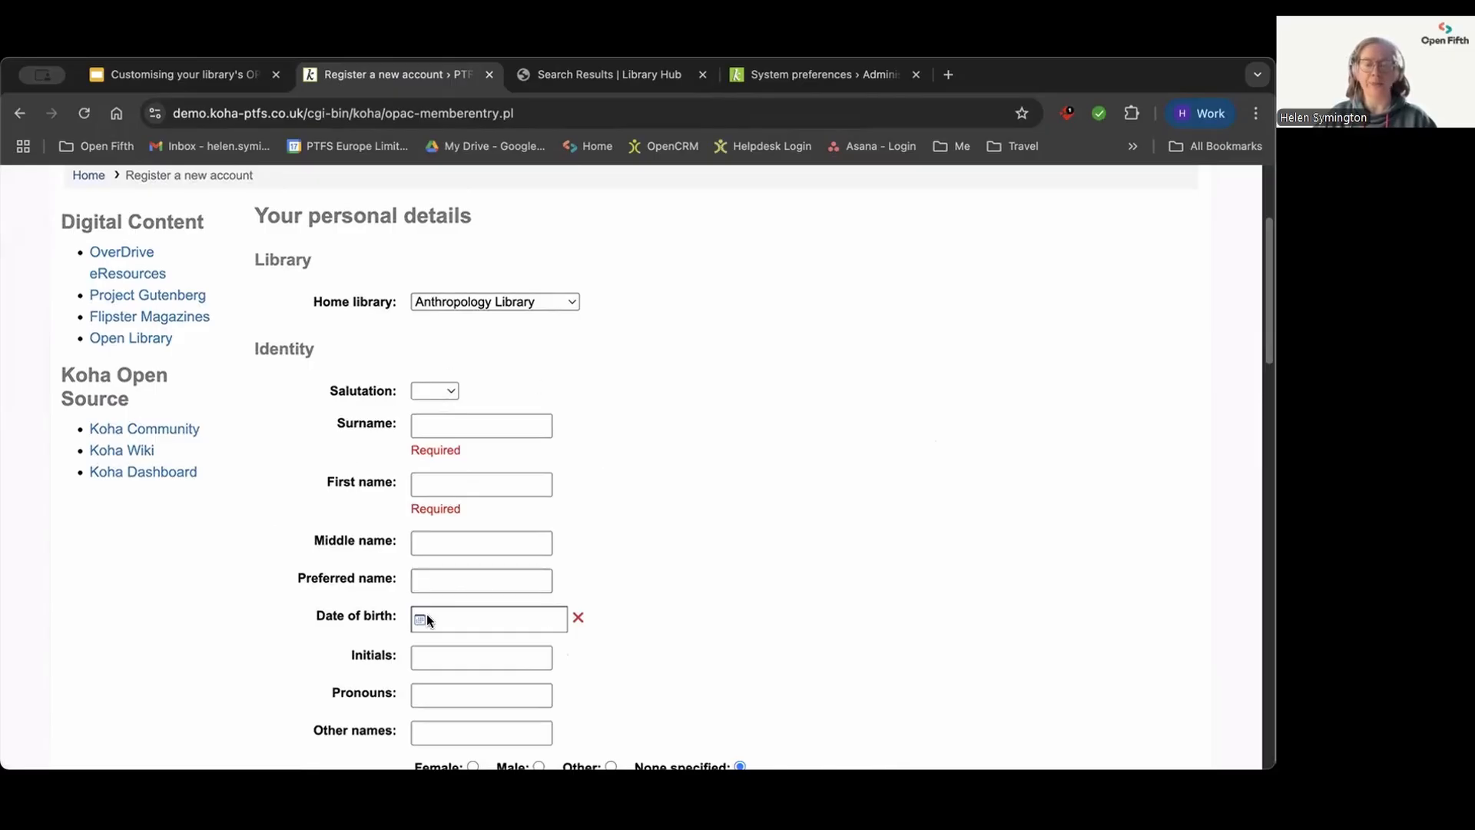
pyautogui.scroll(-3, 697, 514)
pyautogui.scroll(-2, 692, 541)
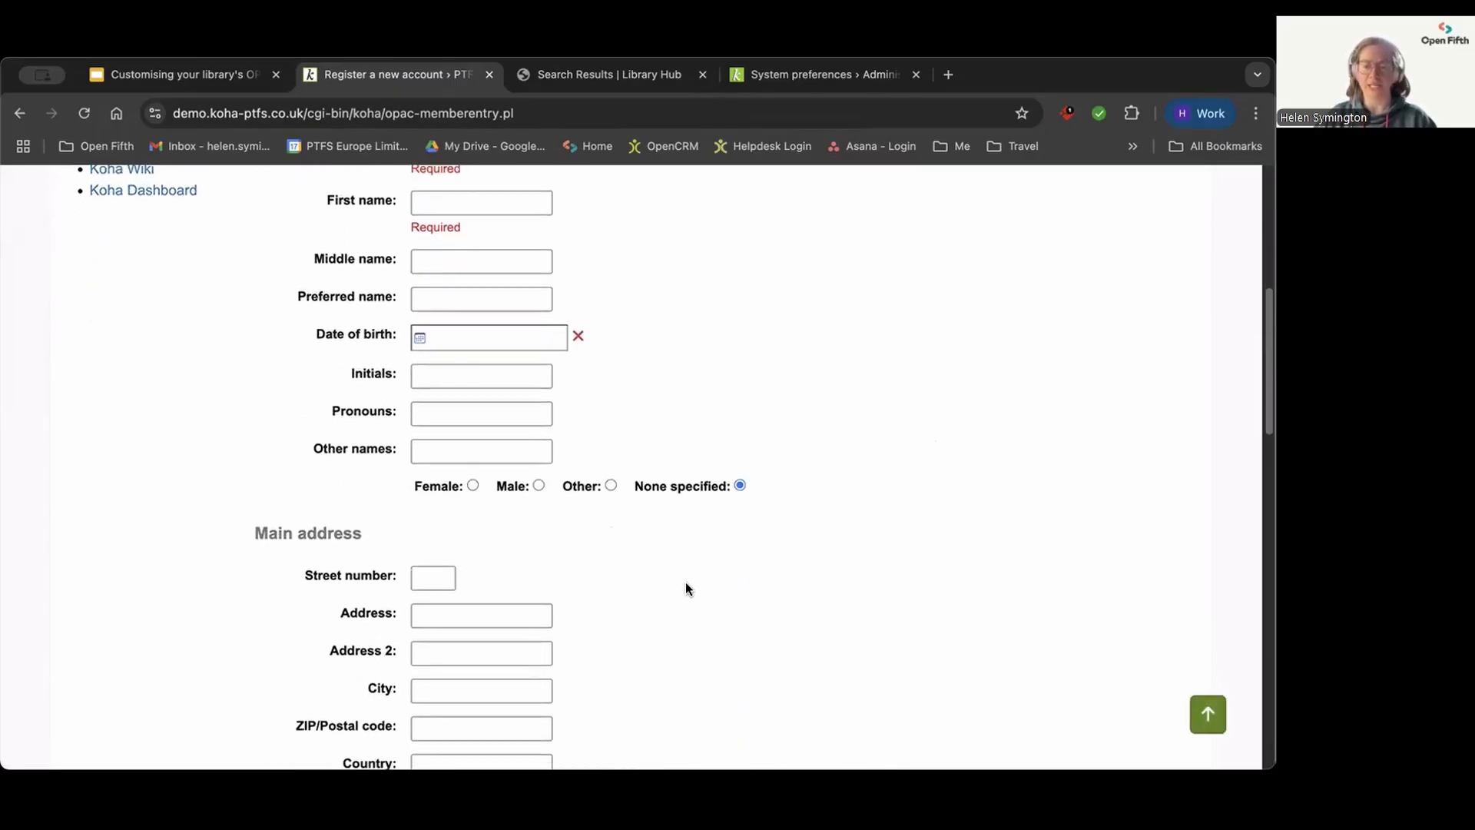
pyautogui.scroll(4, 691, 621)
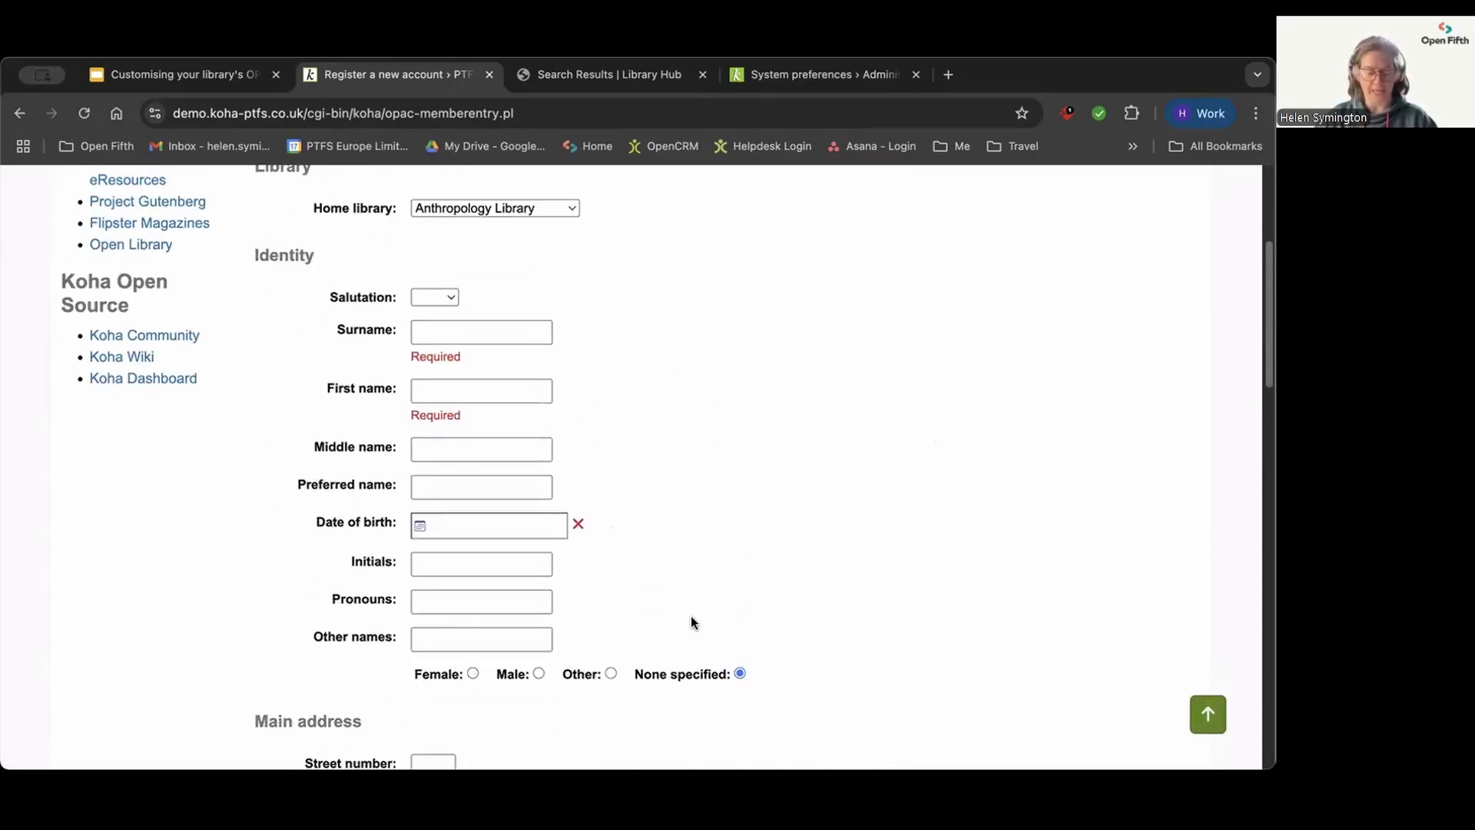
pyautogui.scroll(4, 691, 619)
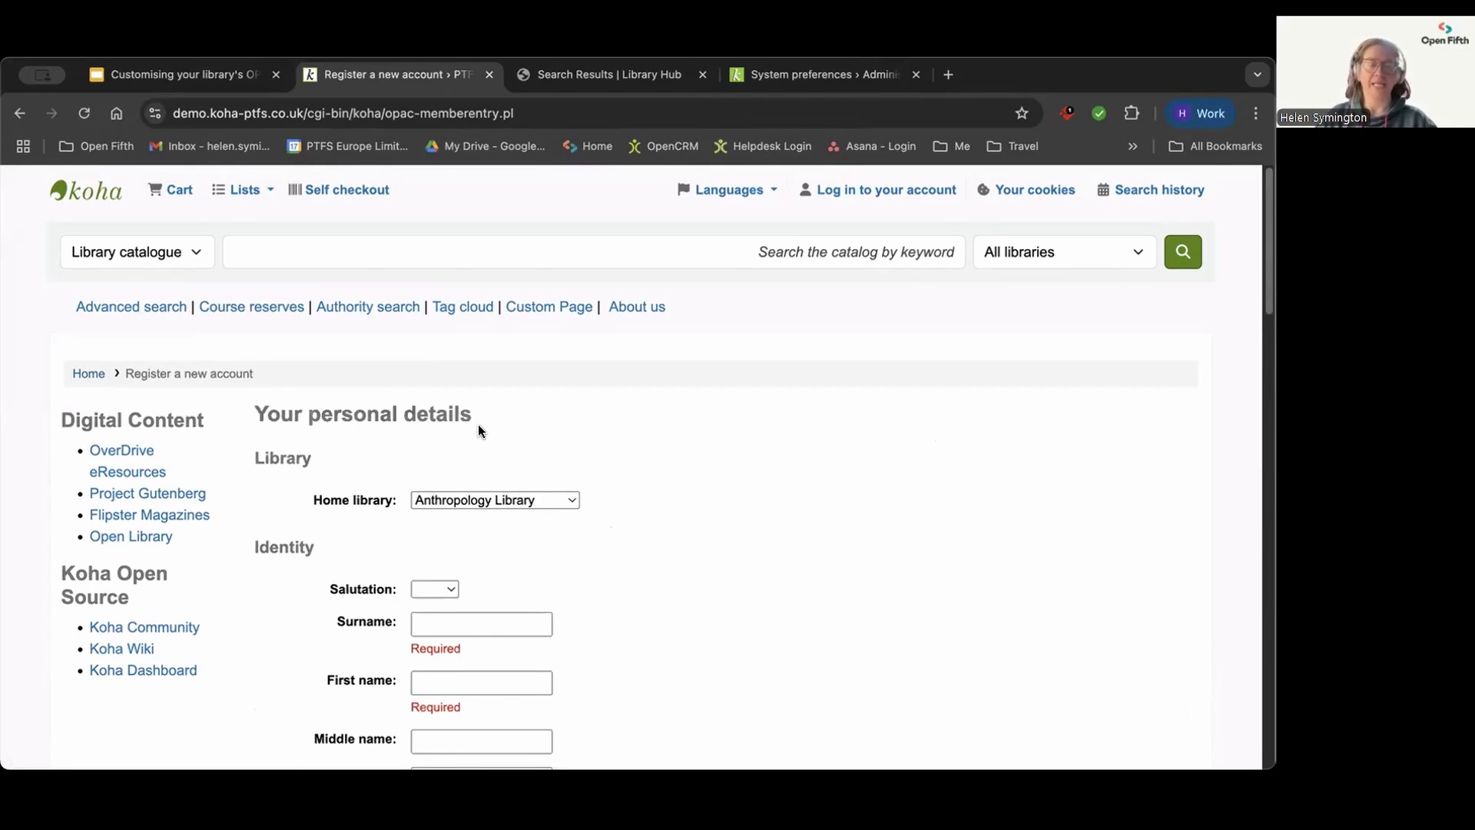
pyautogui.click(80, 192)
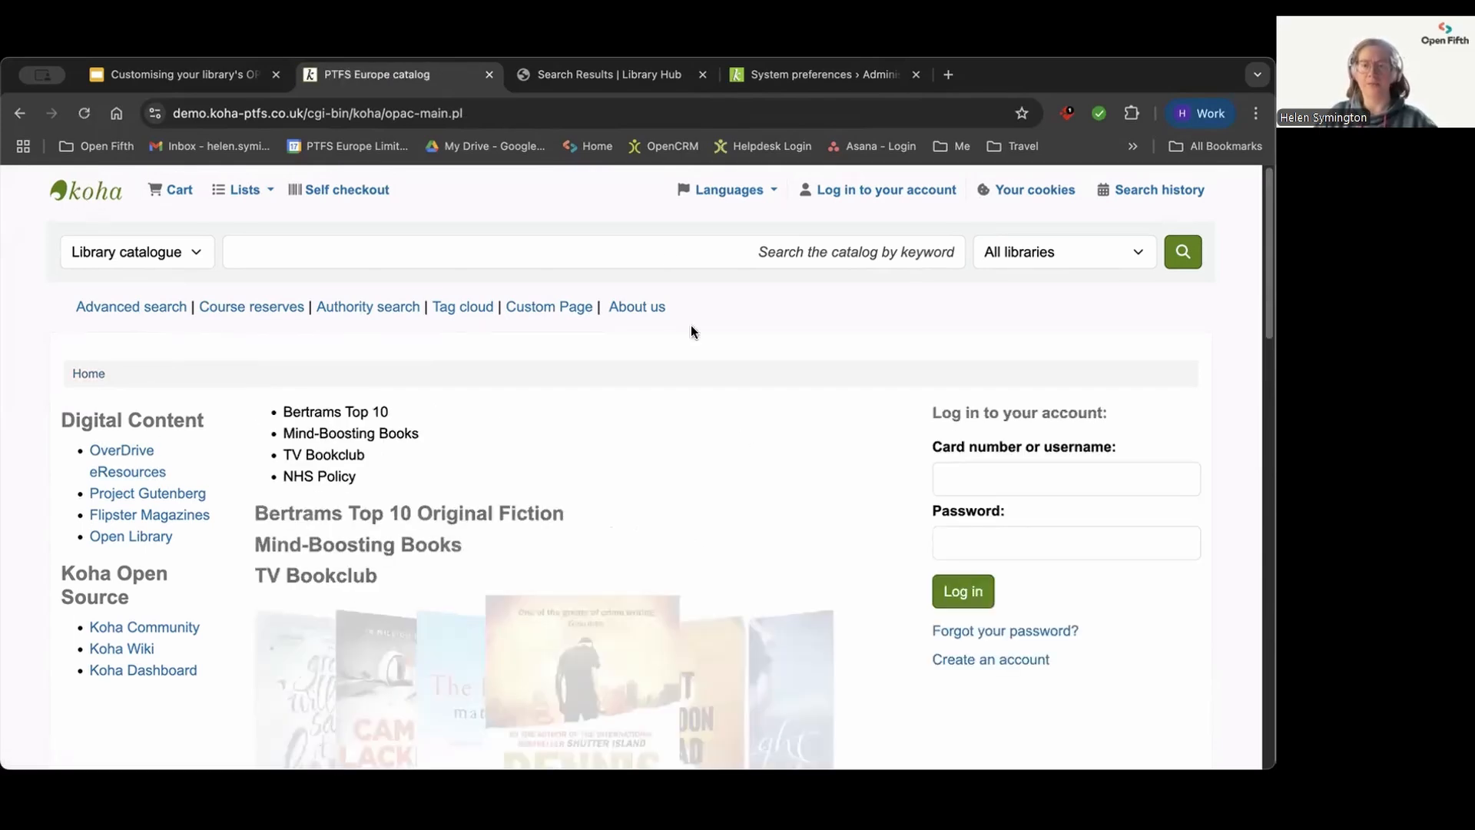
# Step: Find the PatronSelfRegistration preferences in the staff interface's system preferences
pyautogui.click(773, 77)
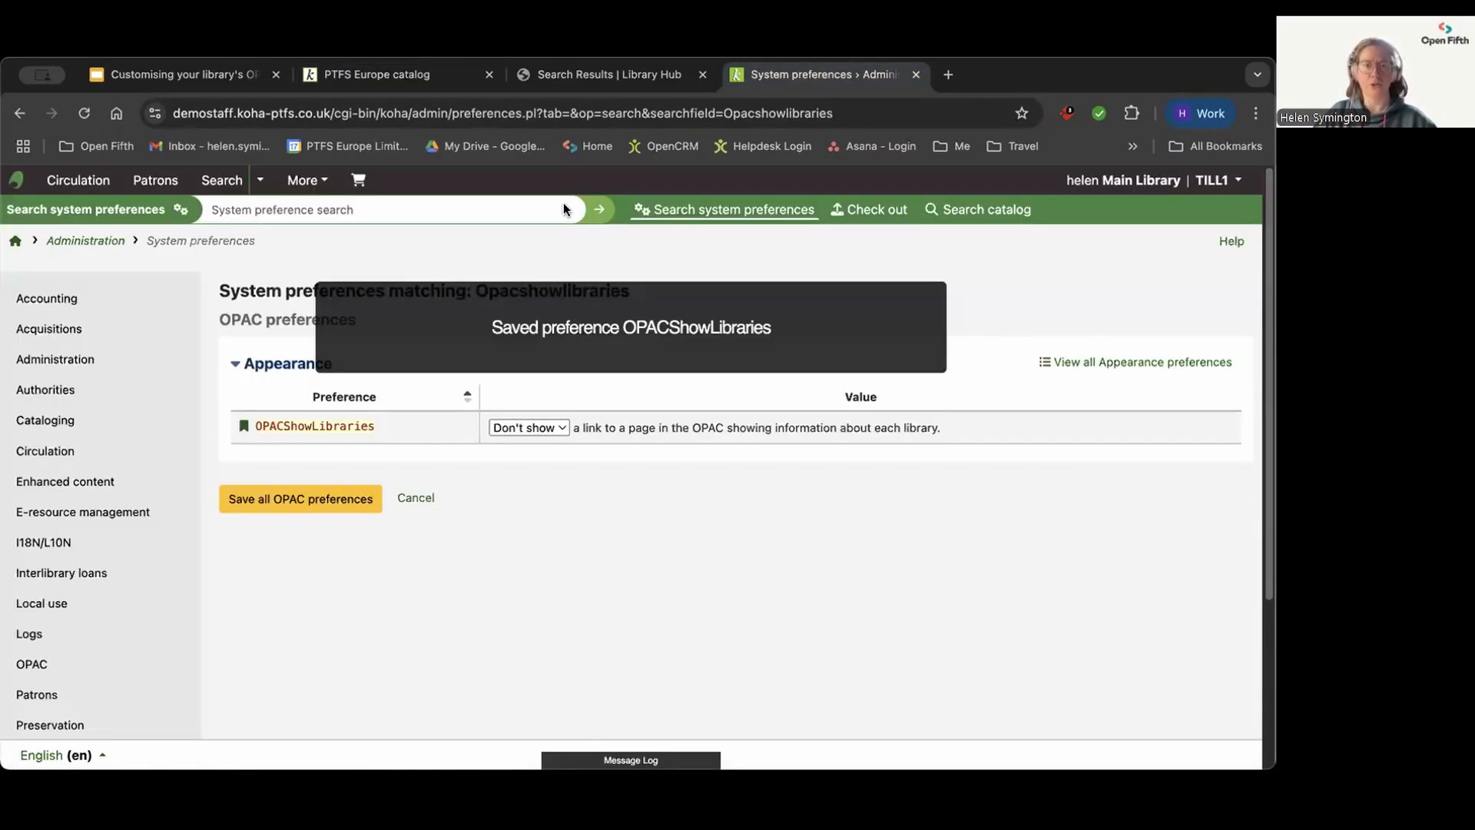
pyautogui.click(367, 214)
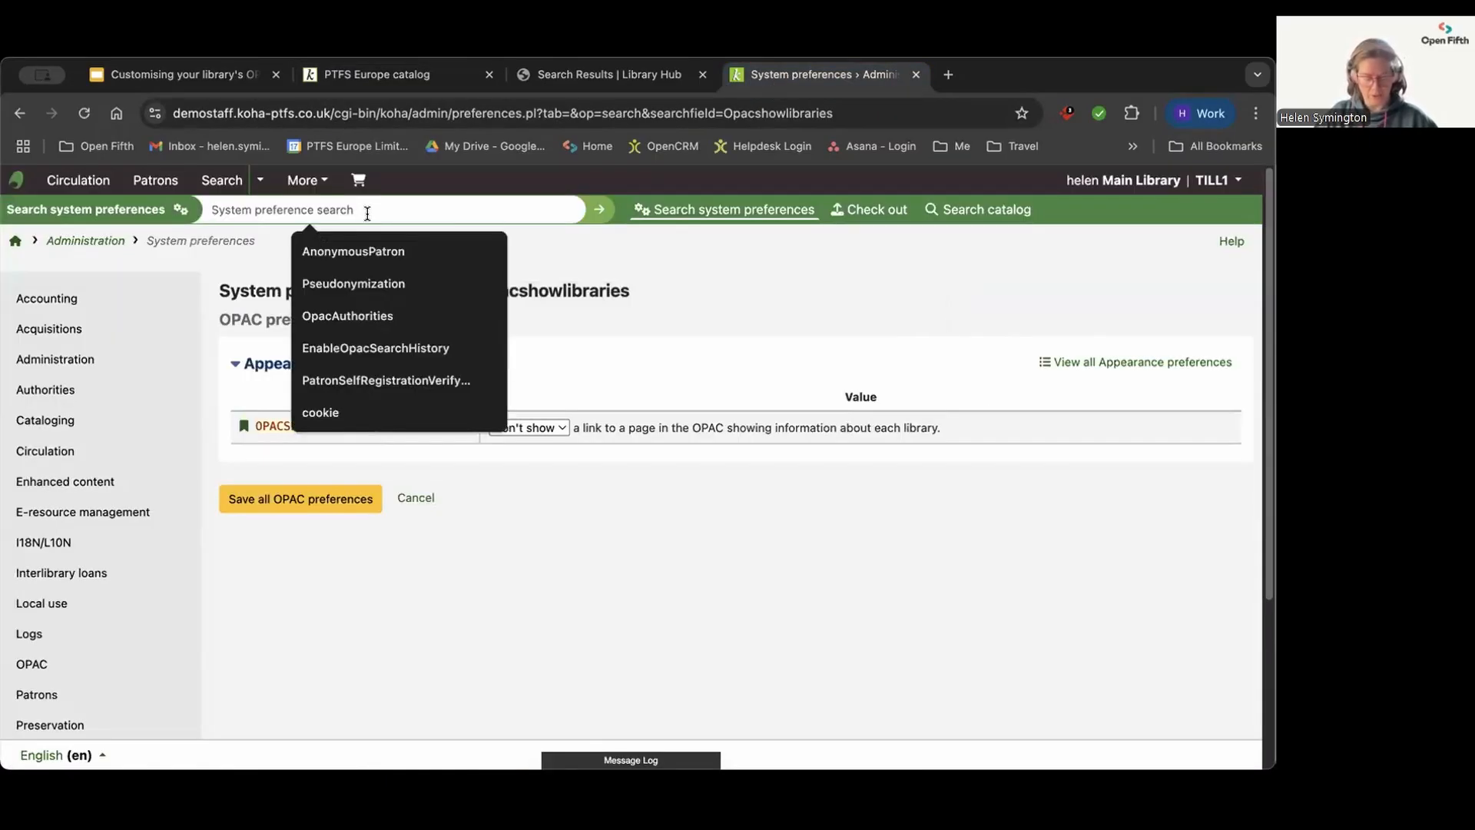
pyautogui.write('patron')
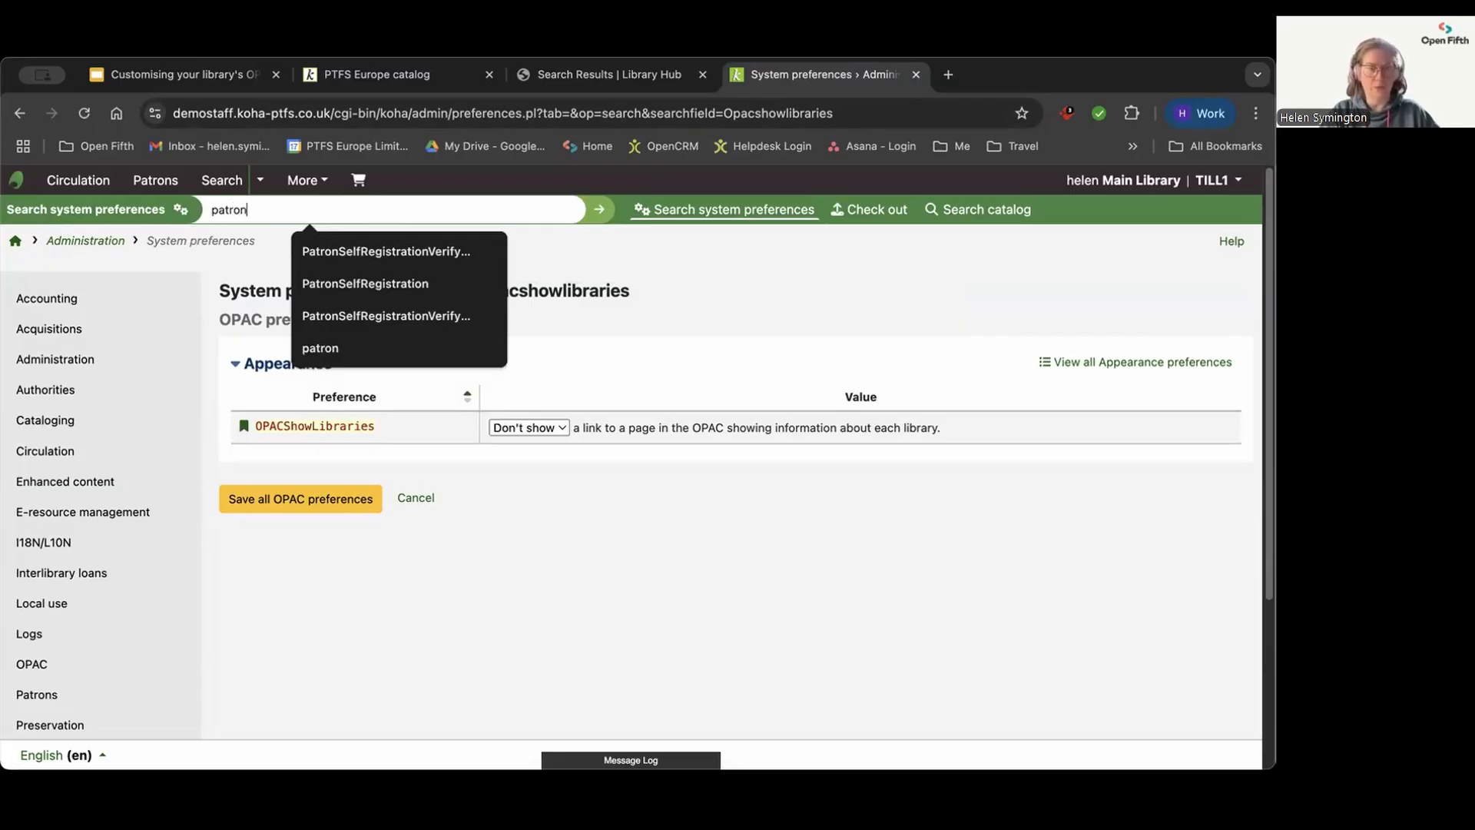
pyautogui.click(396, 285)
pyautogui.click(603, 212)
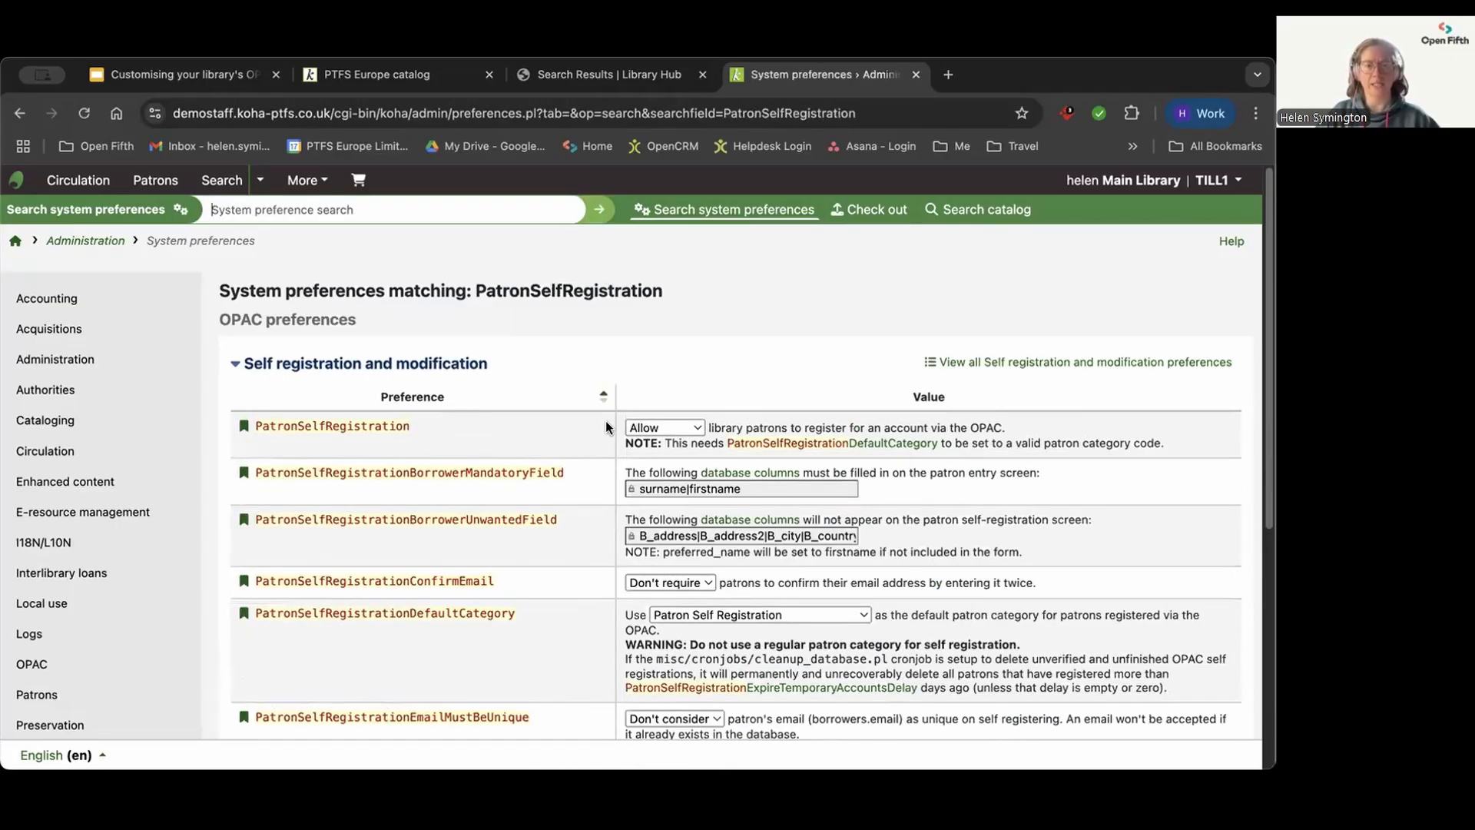
# Step: Set PatronSelfRegistration to "Don't allow", save the OPAC preferences and check the reloaded public catalogue home page
pyautogui.click(647, 425)
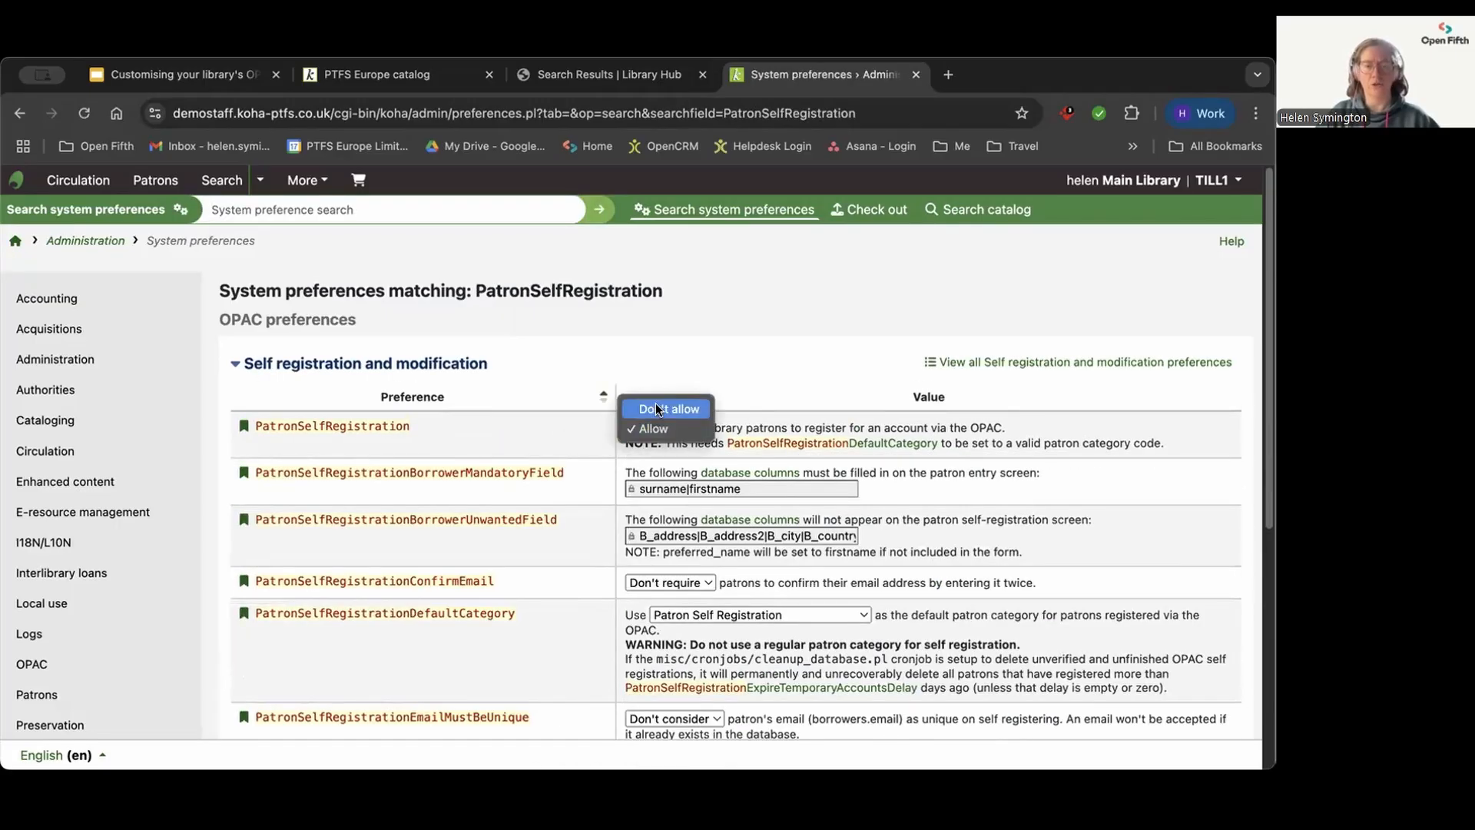
pyautogui.click(658, 409)
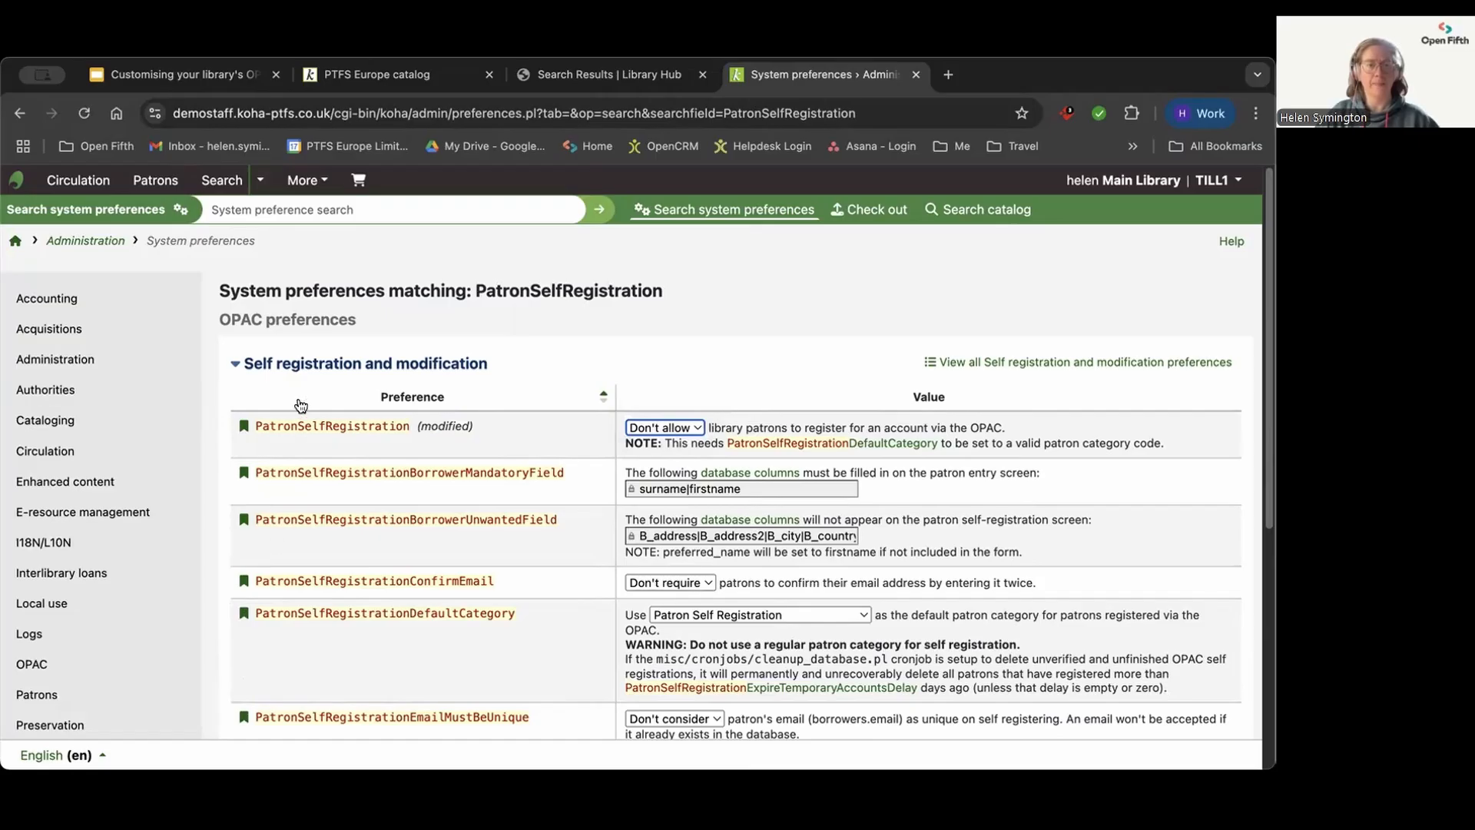
pyautogui.scroll(-5, 298, 425)
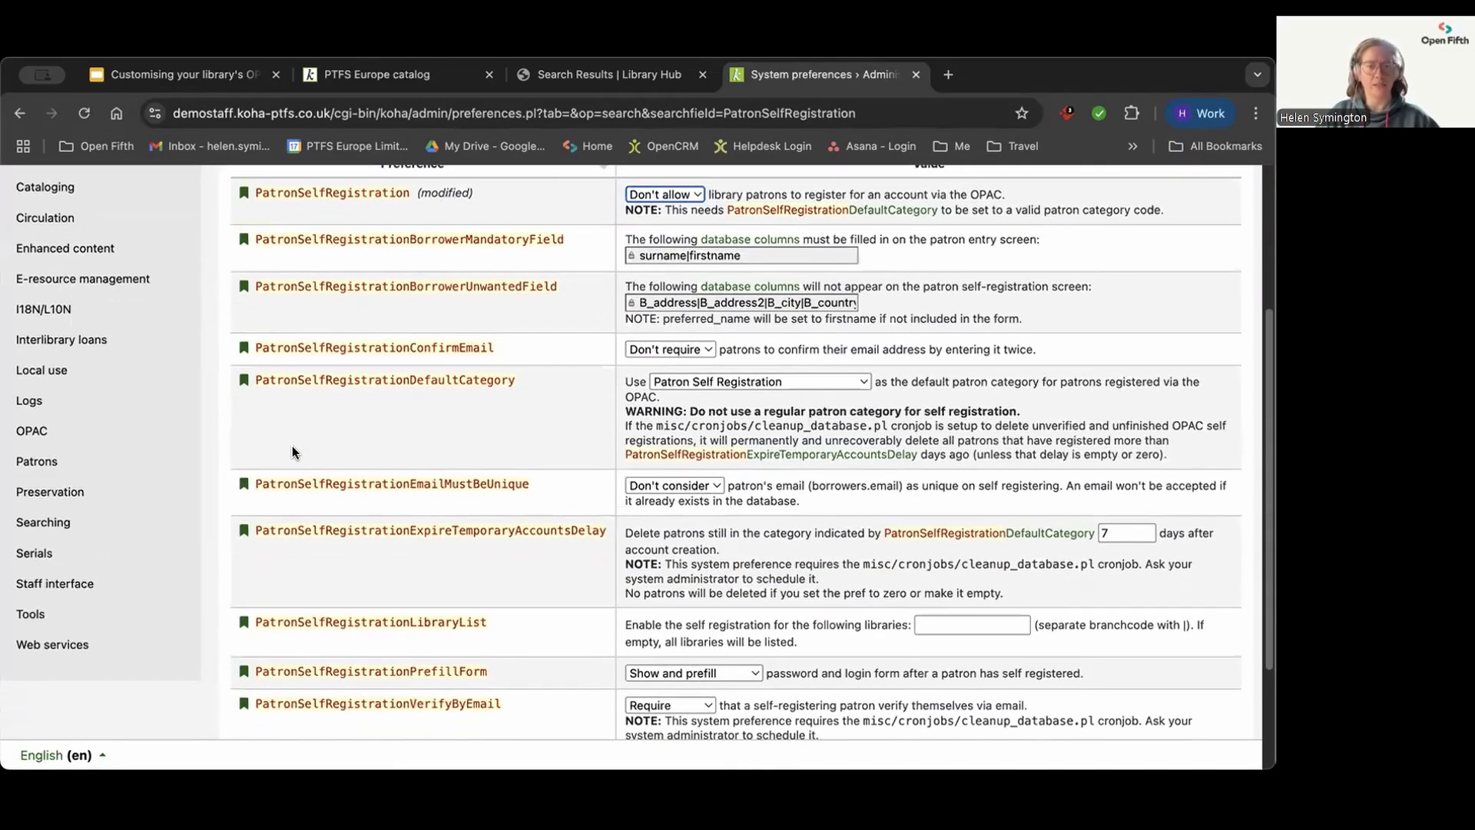
pyautogui.click(276, 648)
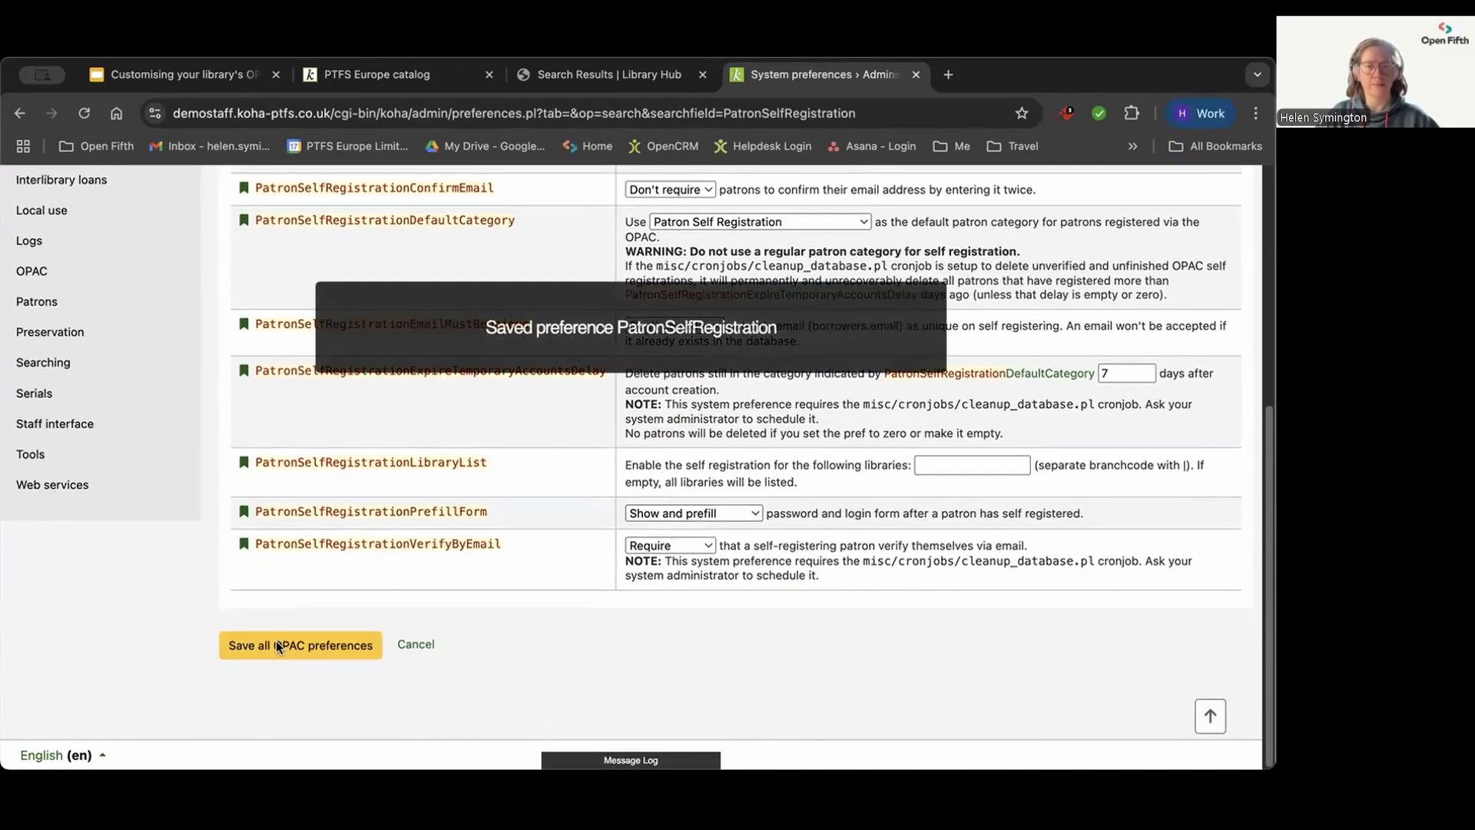
pyautogui.click(425, 73)
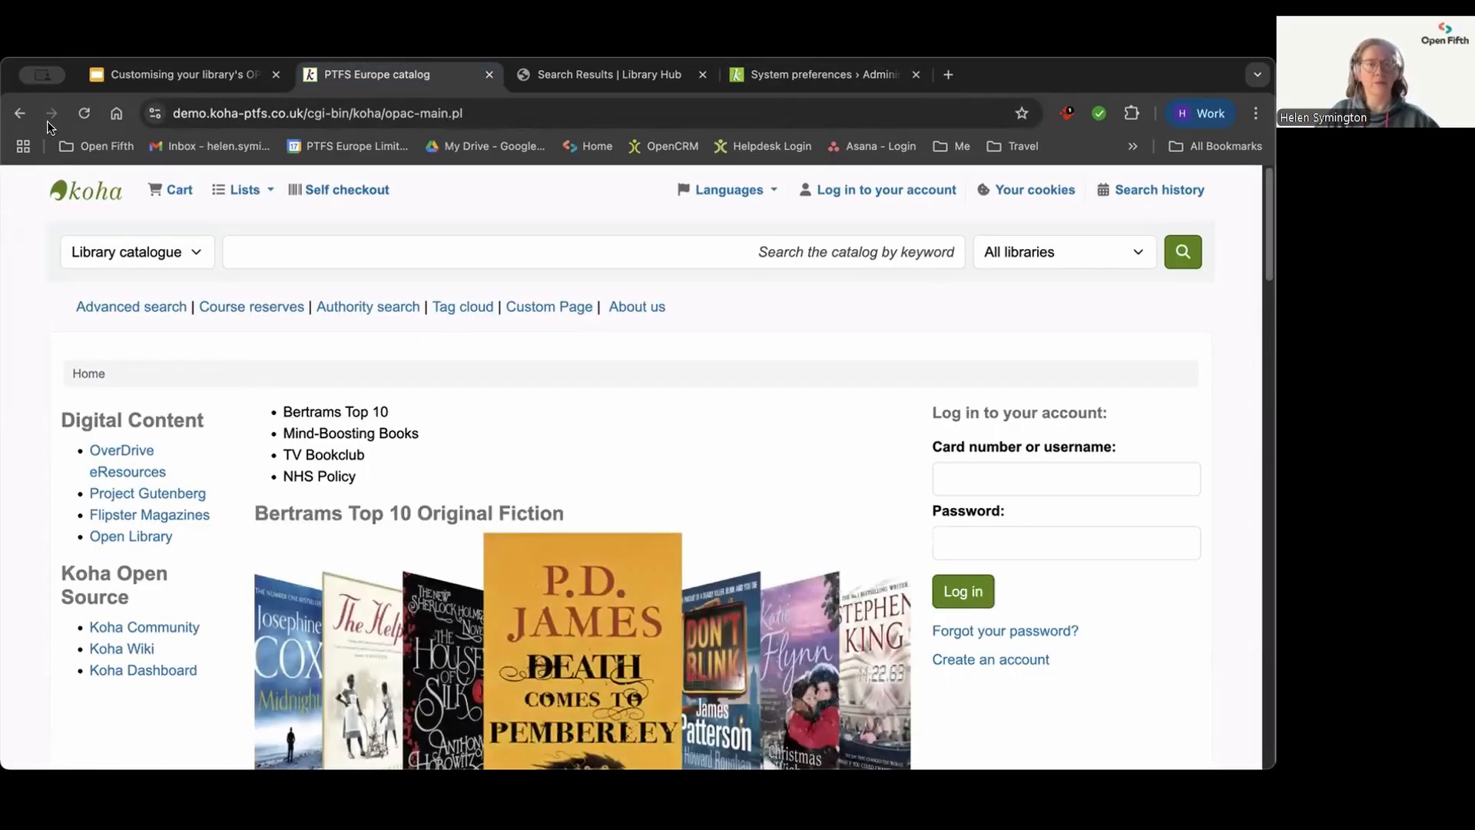
pyautogui.click(85, 114)
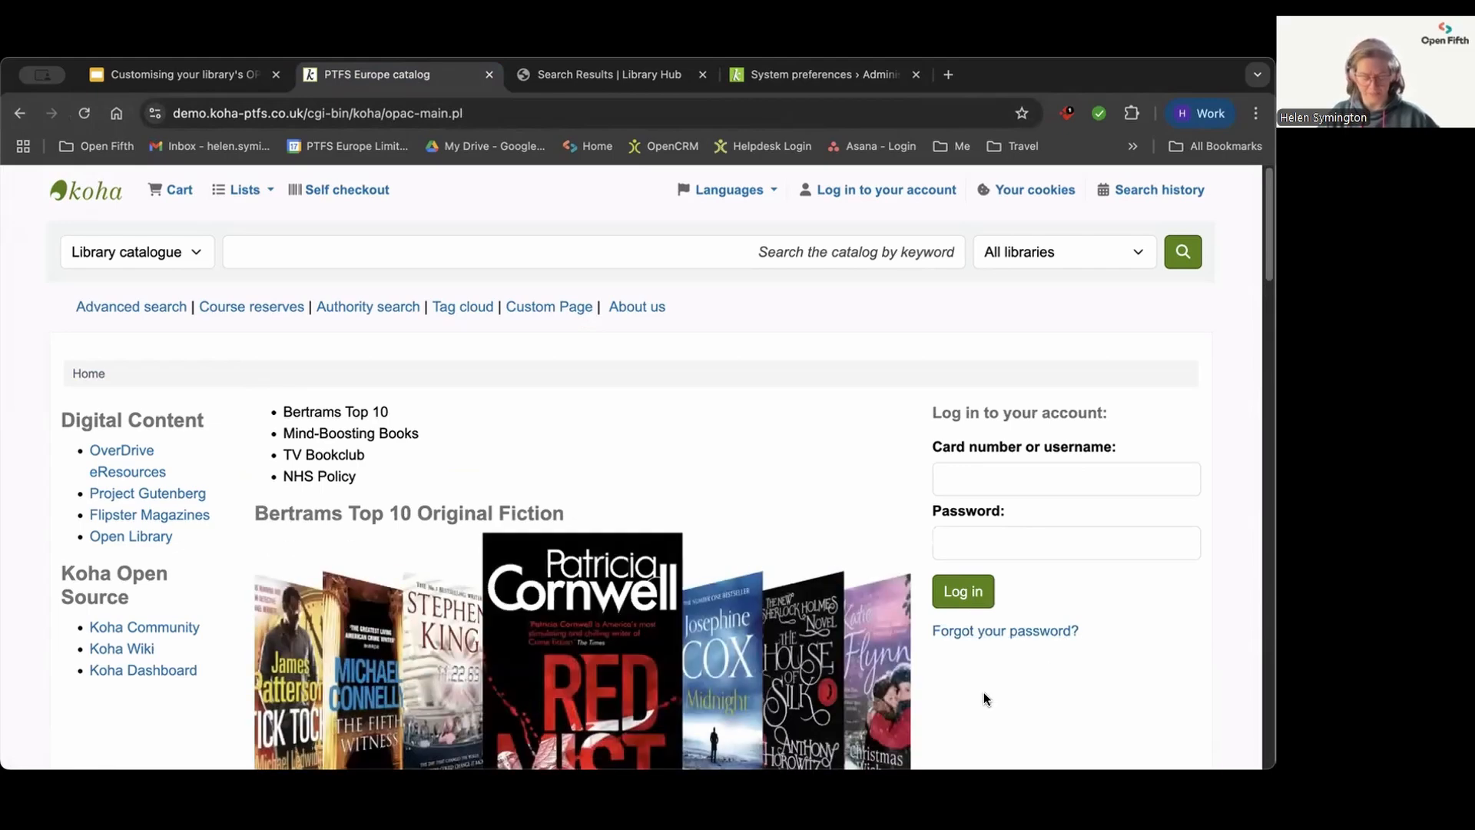
# Step: Set PatronSelfRegistration back to "Allow", save the OPAC preferences and check the reloaded public catalogue home page
pyautogui.click(806, 74)
pyautogui.scroll(10, 488, 377)
pyautogui.click(647, 425)
pyautogui.click(650, 448)
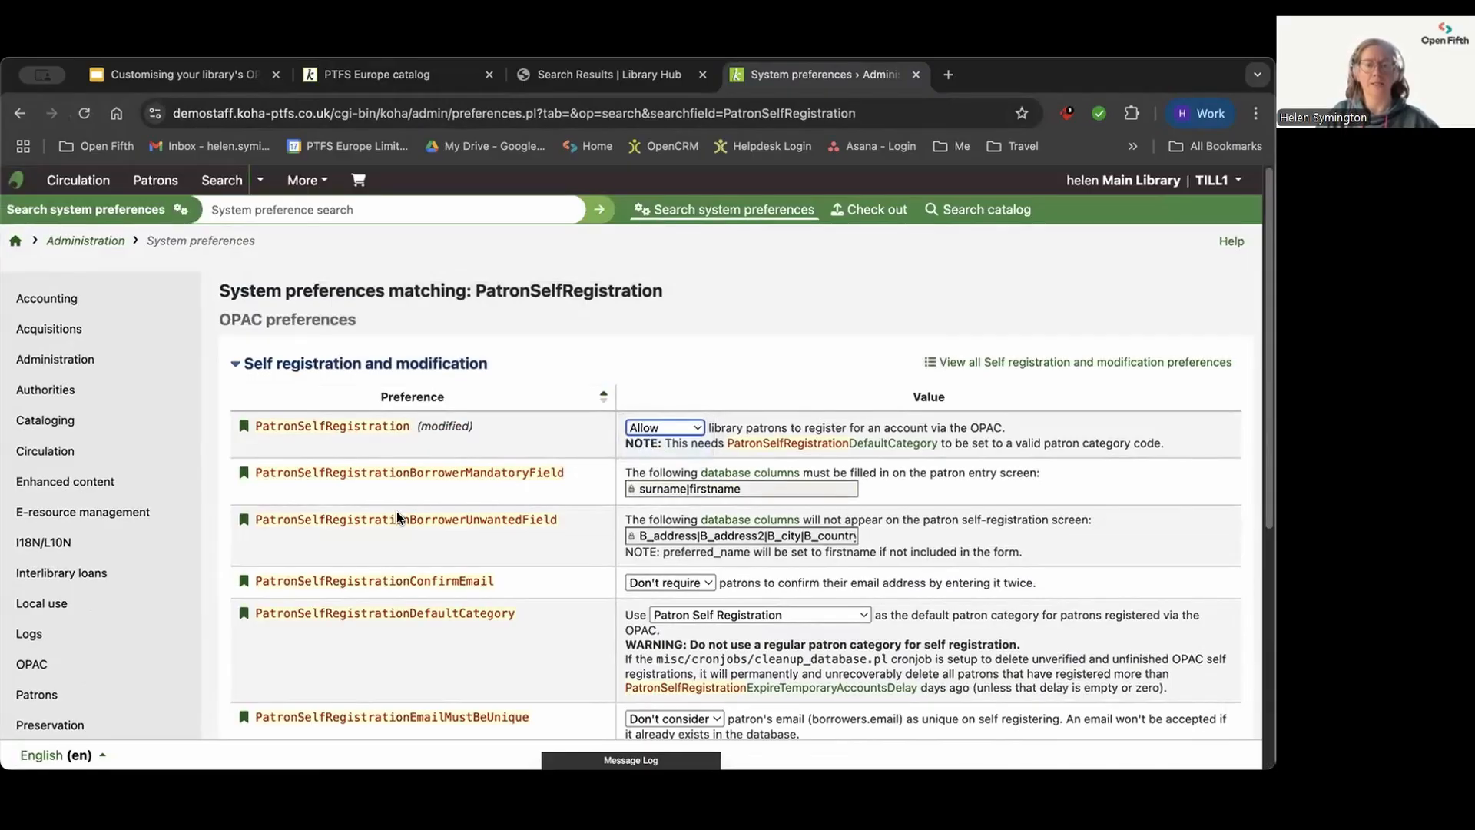
pyautogui.scroll(-5, 397, 510)
pyautogui.click(298, 653)
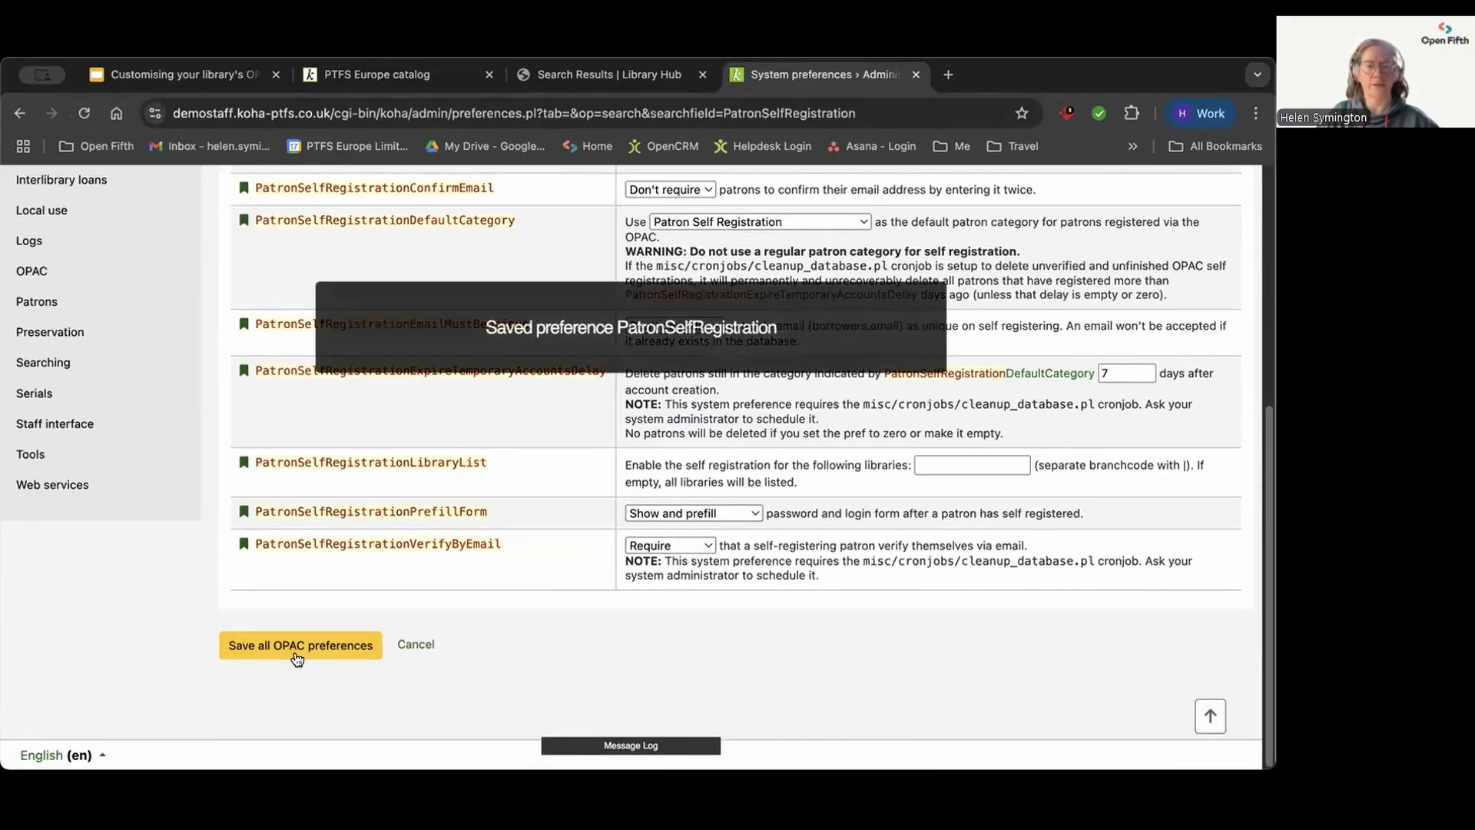
pyautogui.click(410, 69)
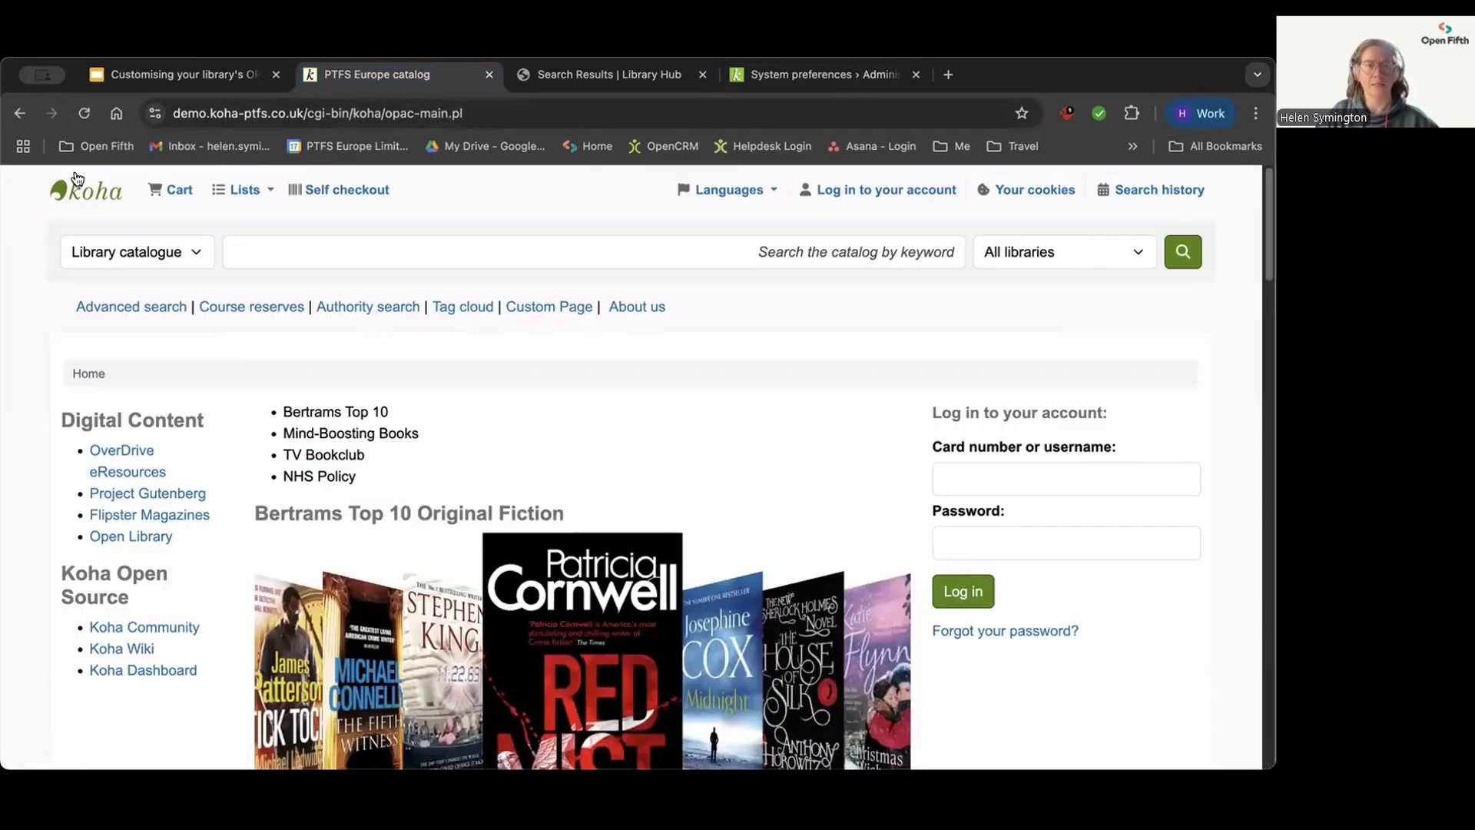
pyautogui.click(84, 114)
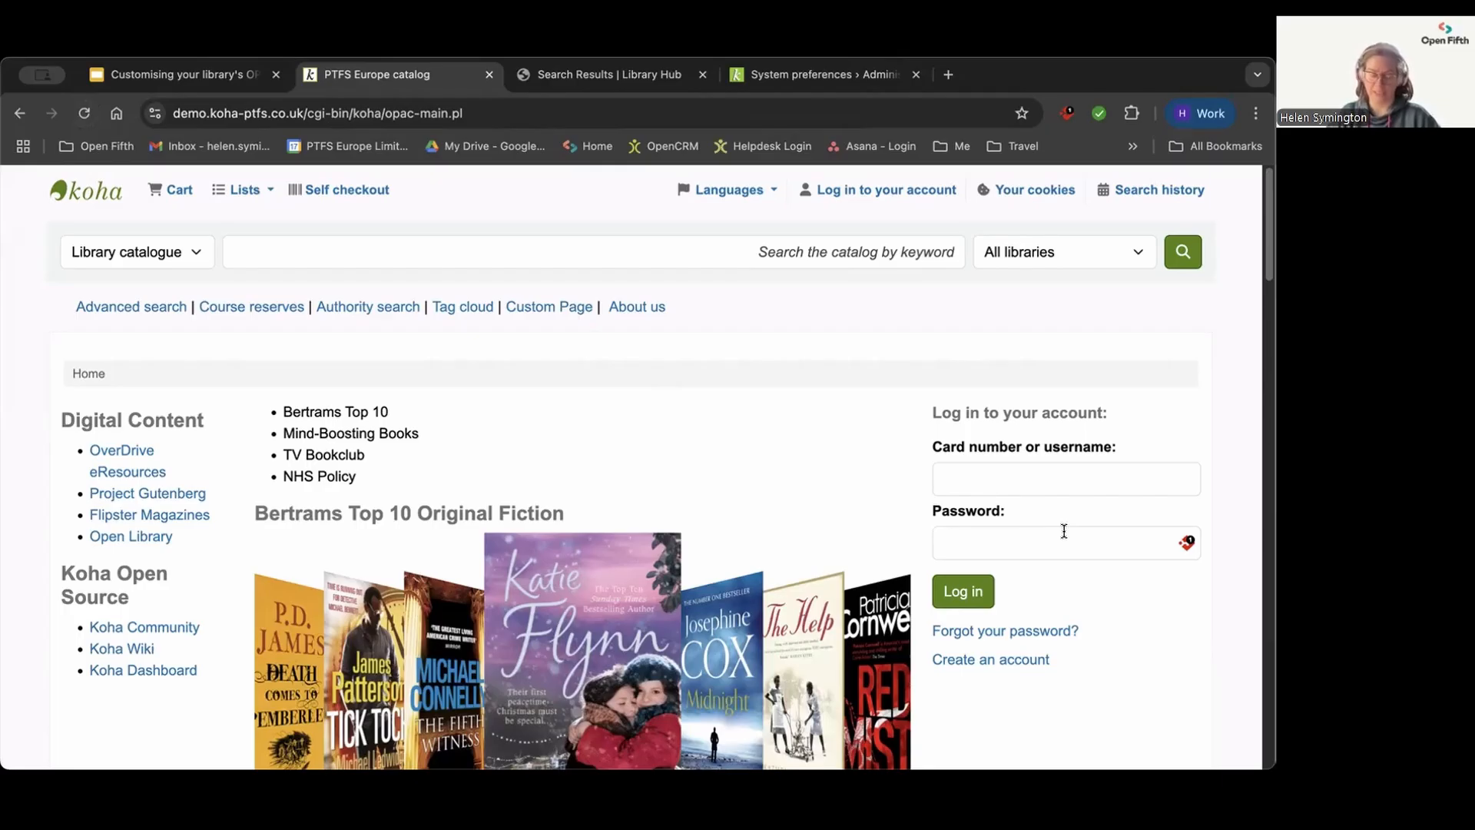
# Step: Find the opacuserlogin preference in the staff interface's system preferences
pyautogui.click(788, 77)
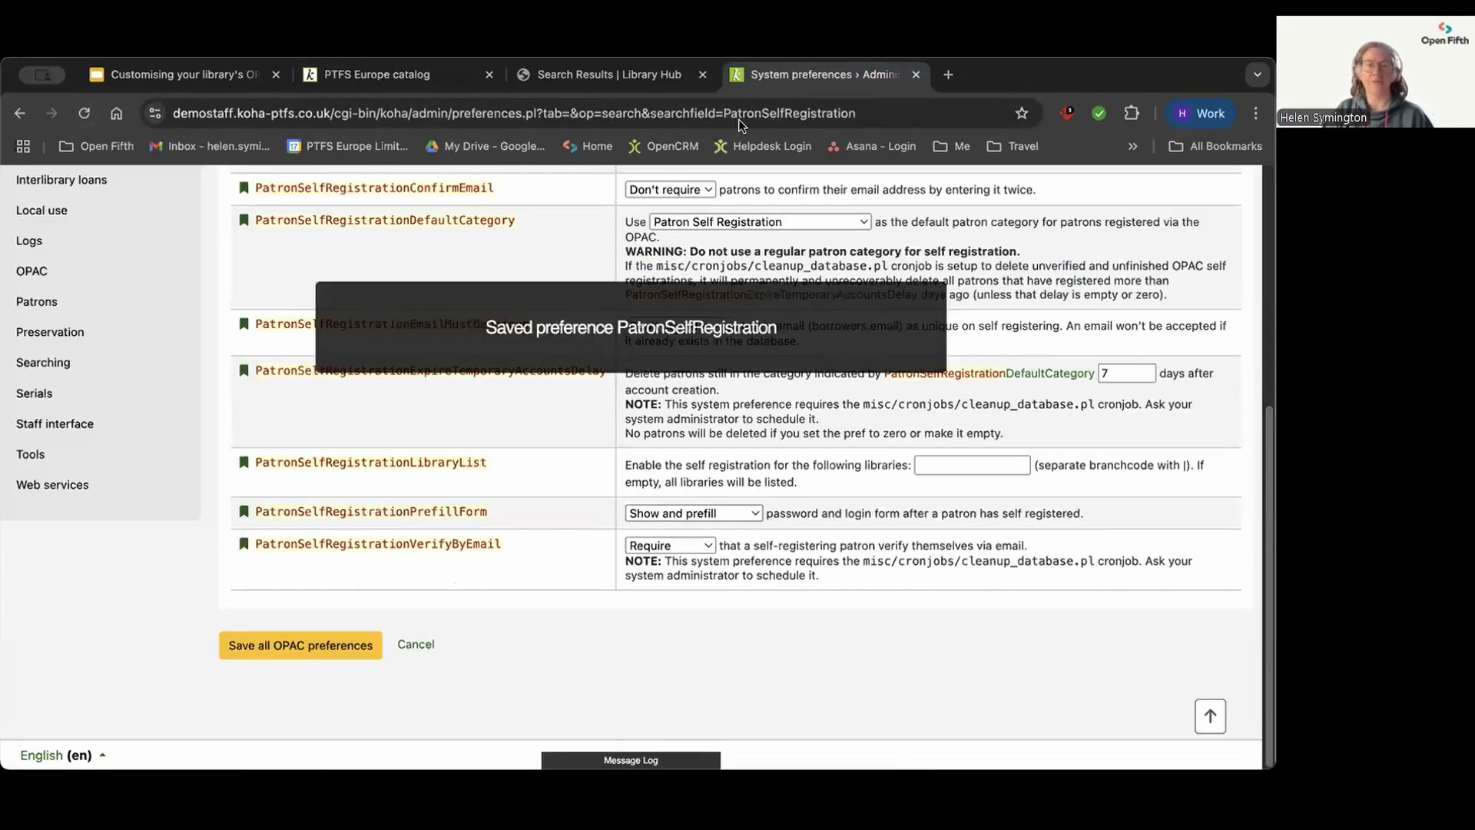
pyautogui.scroll(5, 430, 358)
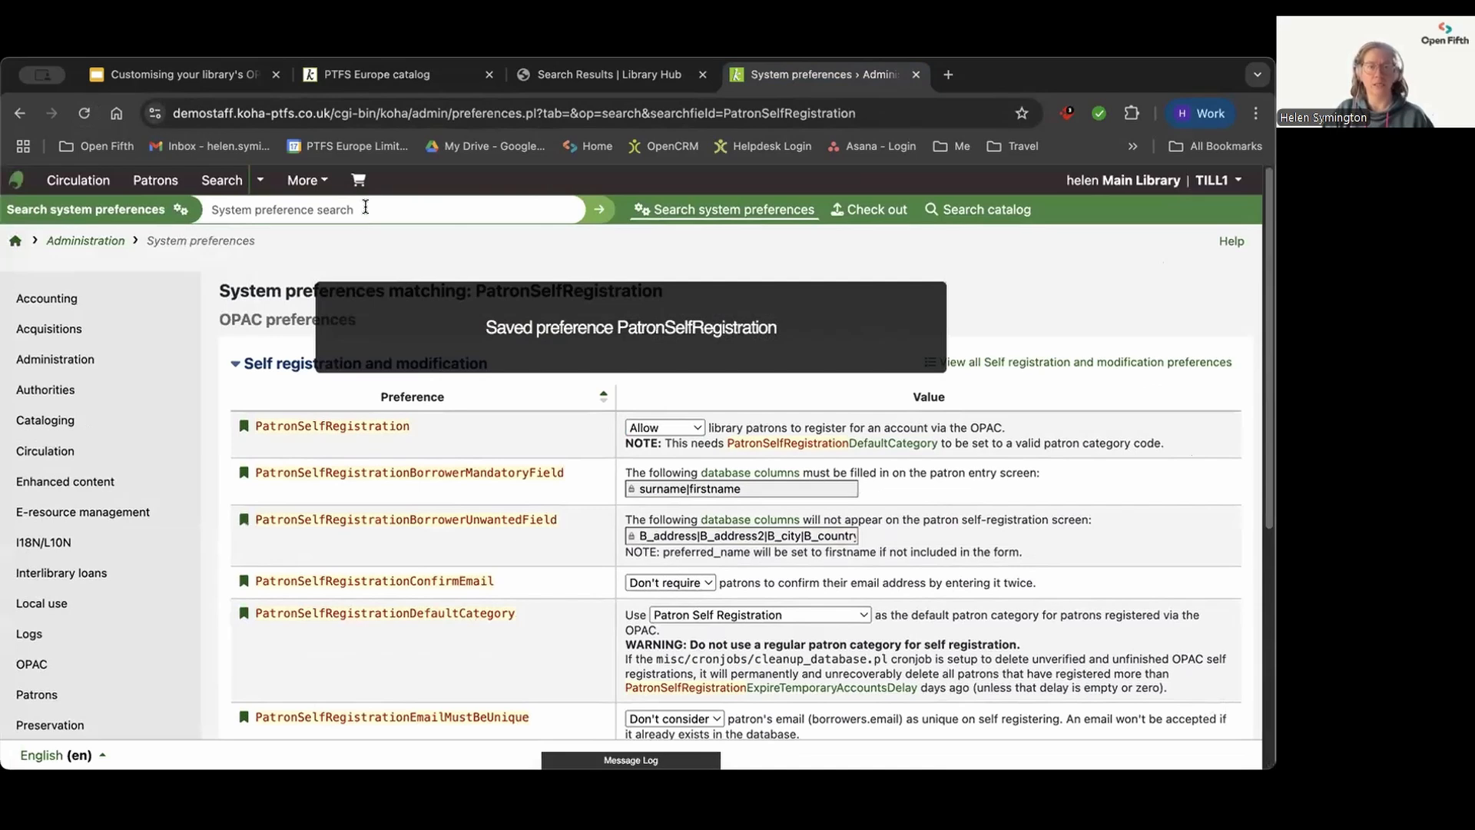
pyautogui.click(366, 208)
pyautogui.write('opac')
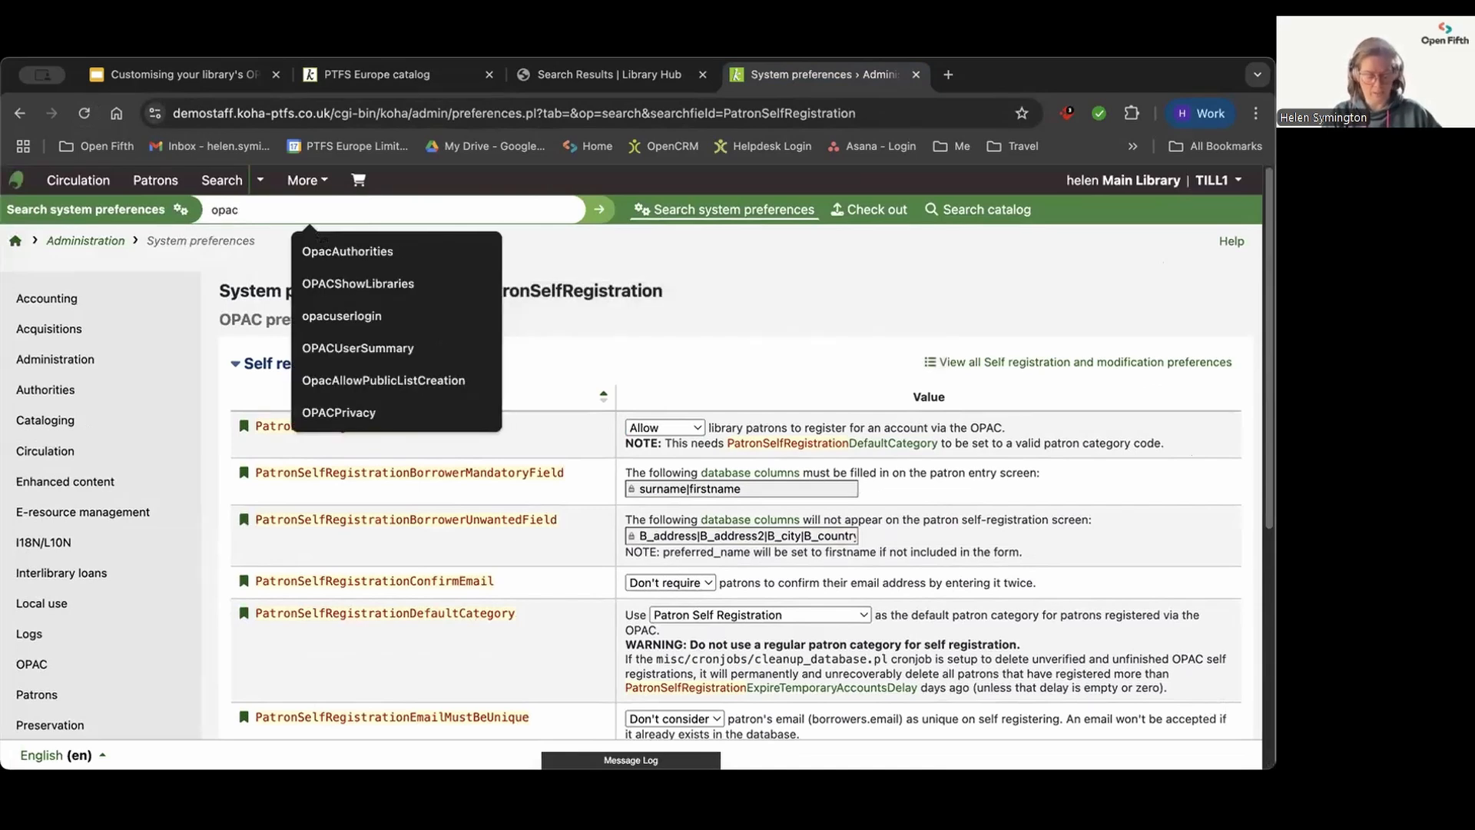
pyautogui.write('userlogin')
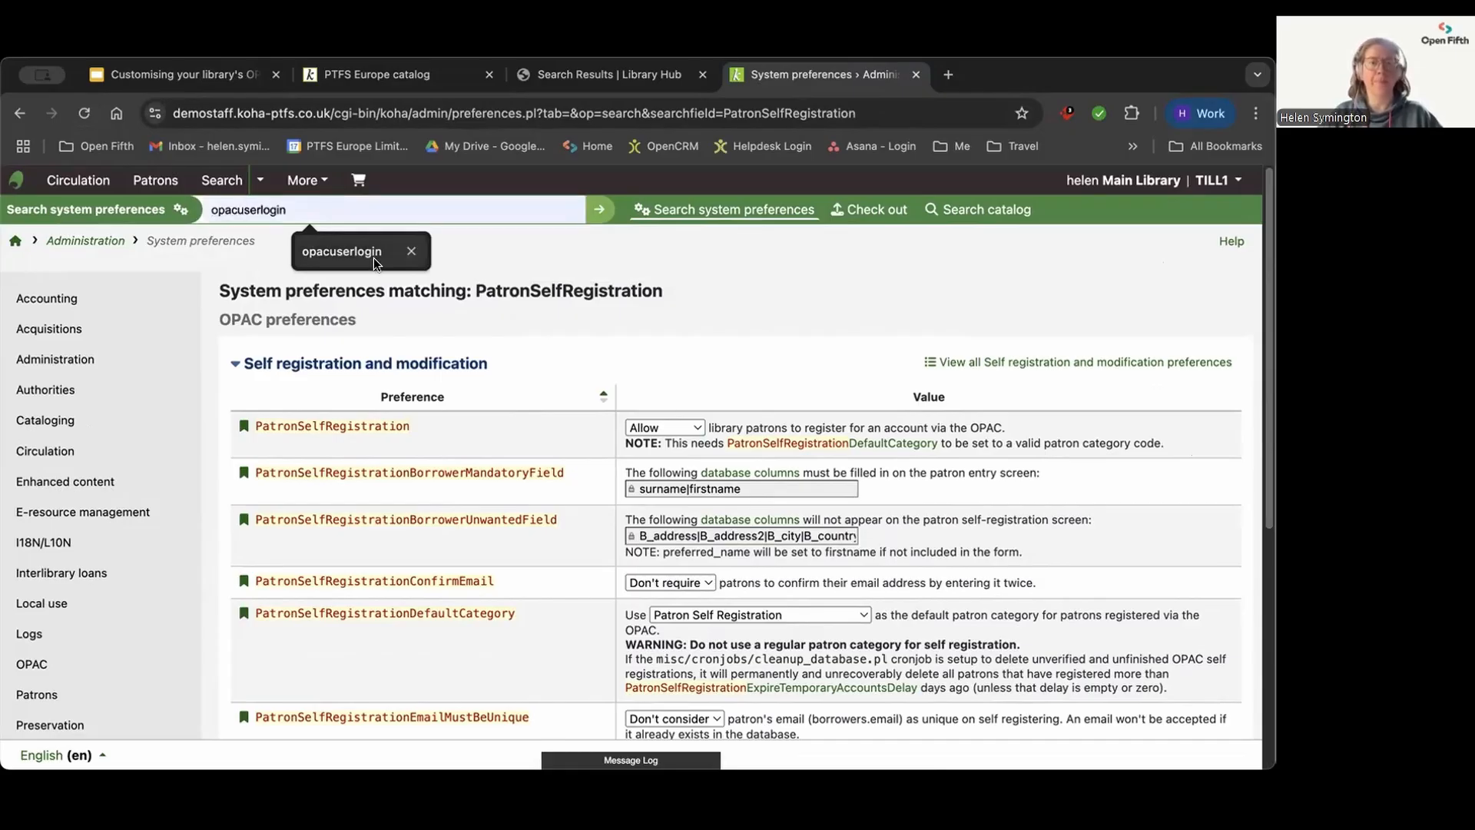
pyautogui.click(372, 257)
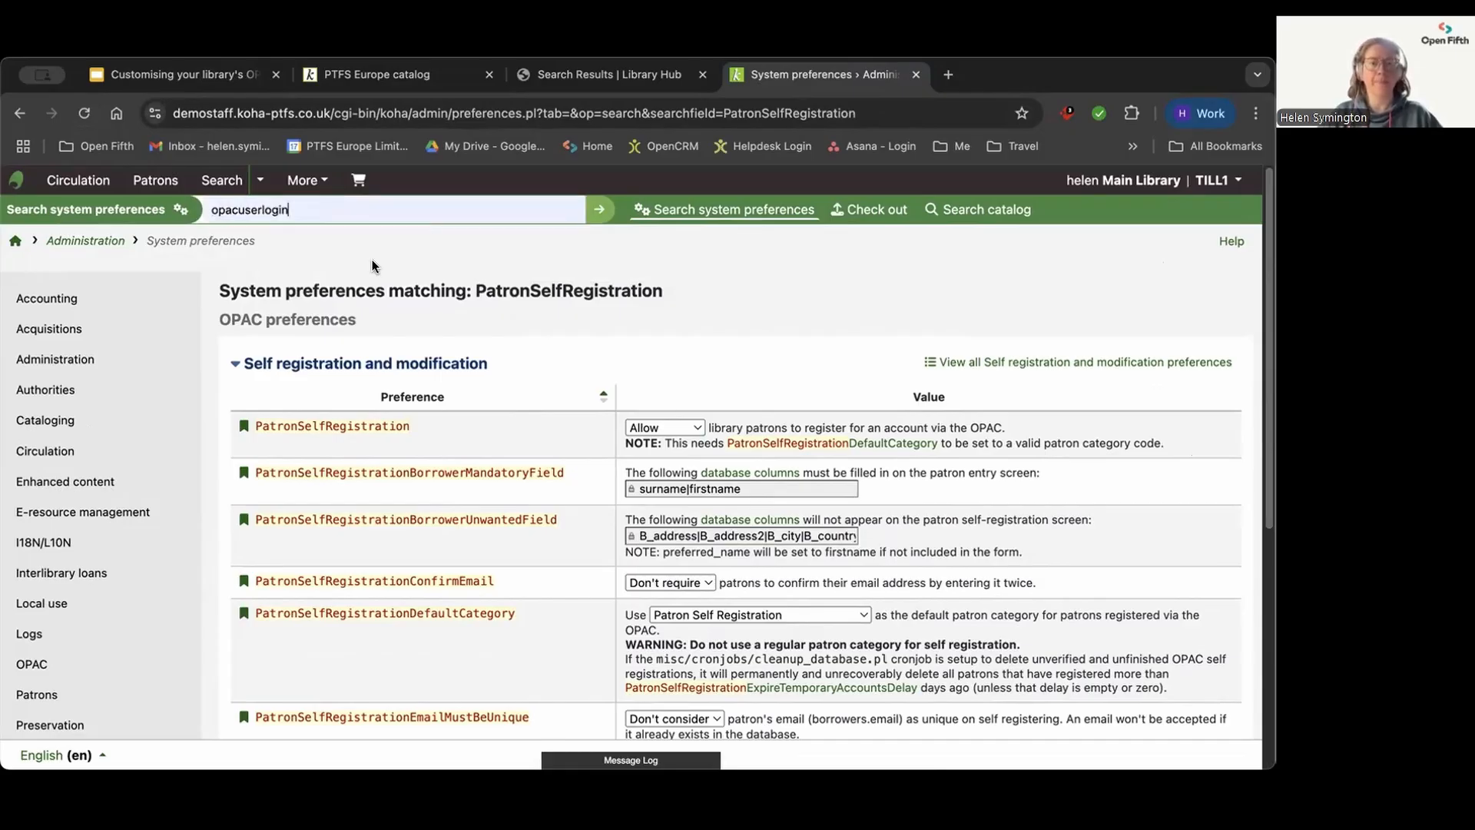
pyautogui.click(607, 211)
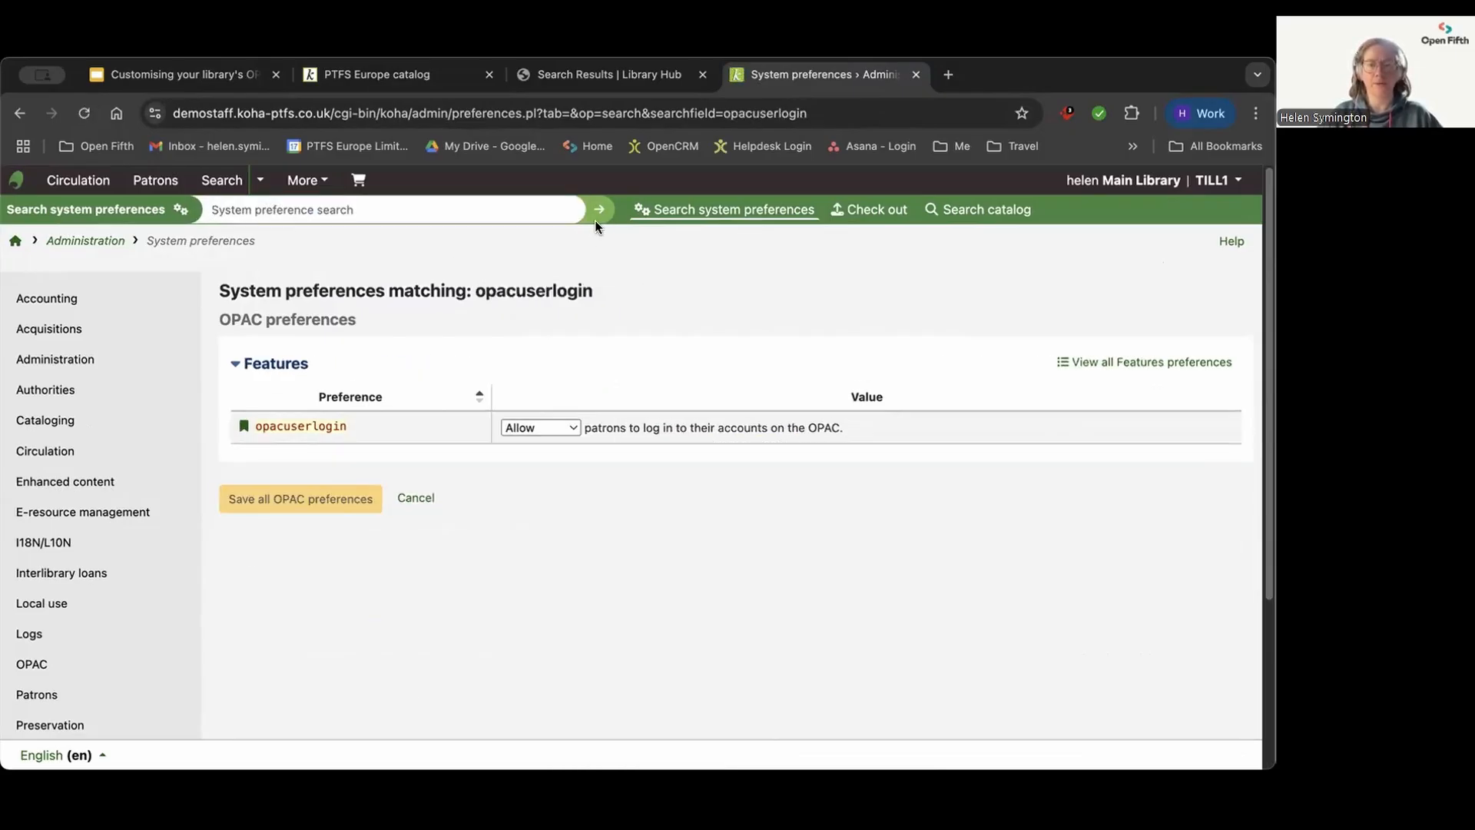
# Step: Set opacuserlogin to "Don't allow", save the OPAC preferences and check the reloaded public catalogue home page
pyautogui.click(551, 421)
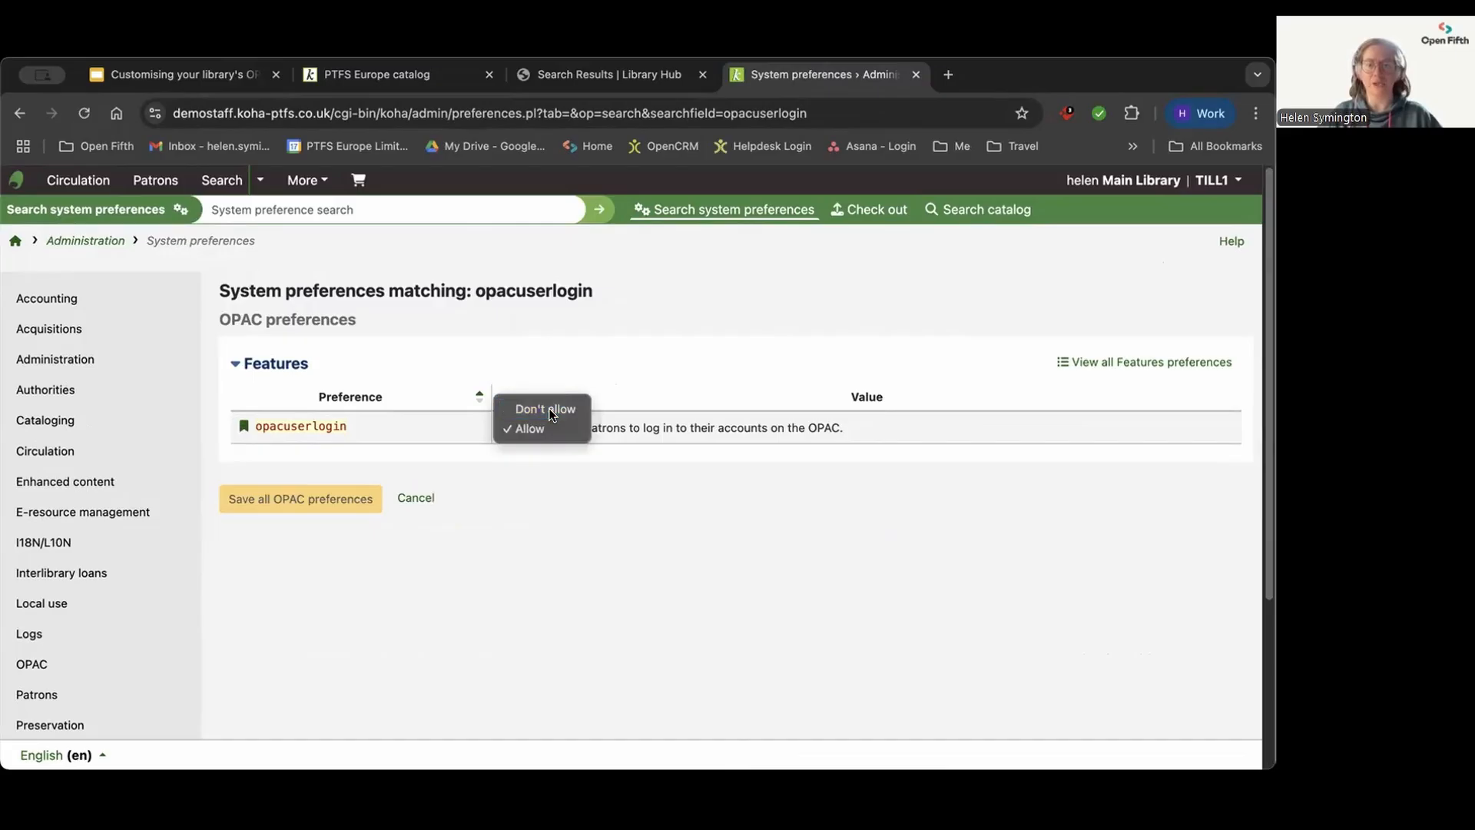
pyautogui.click(549, 408)
pyautogui.click(265, 500)
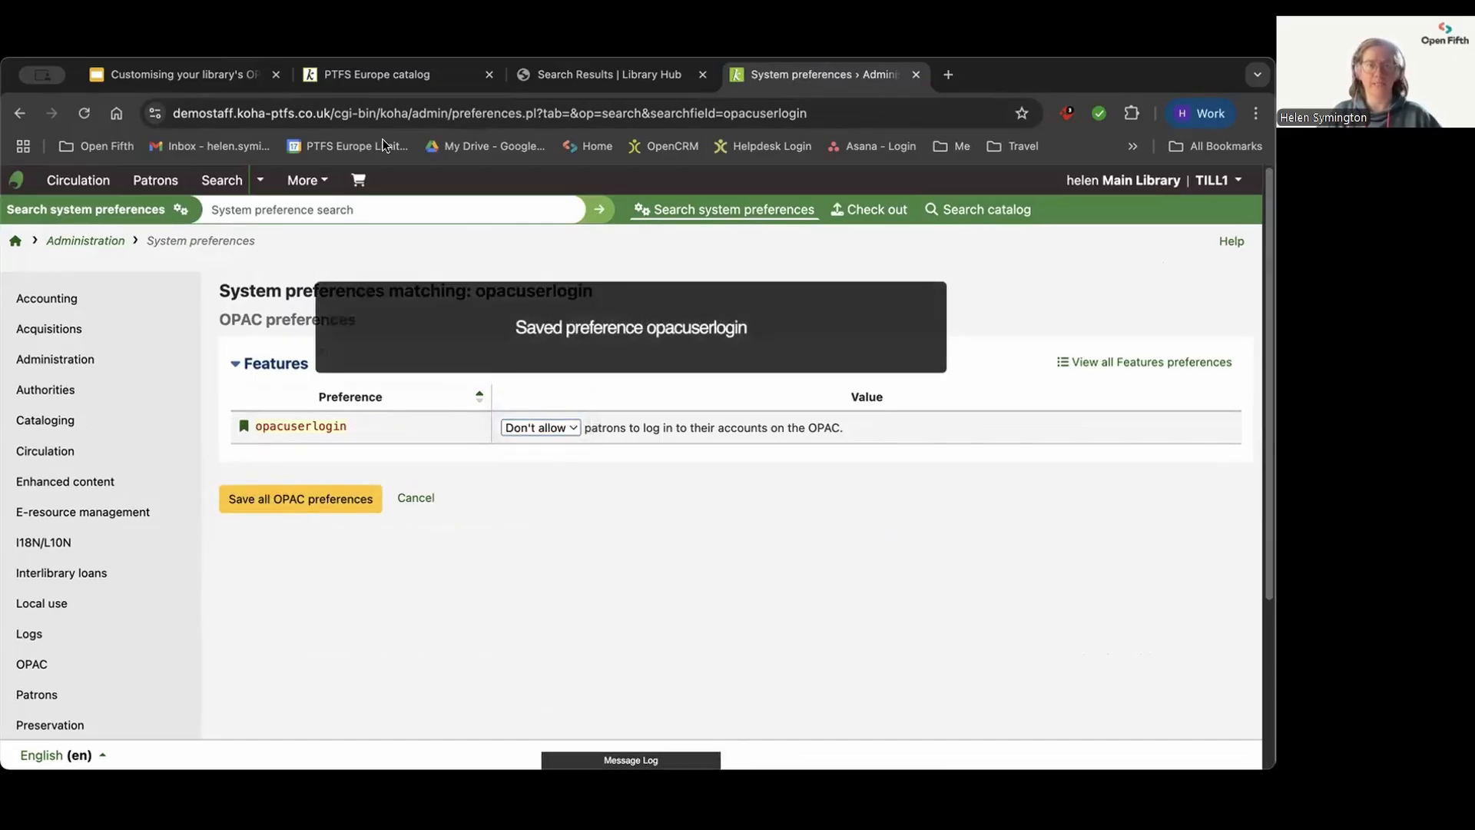
pyautogui.click(398, 72)
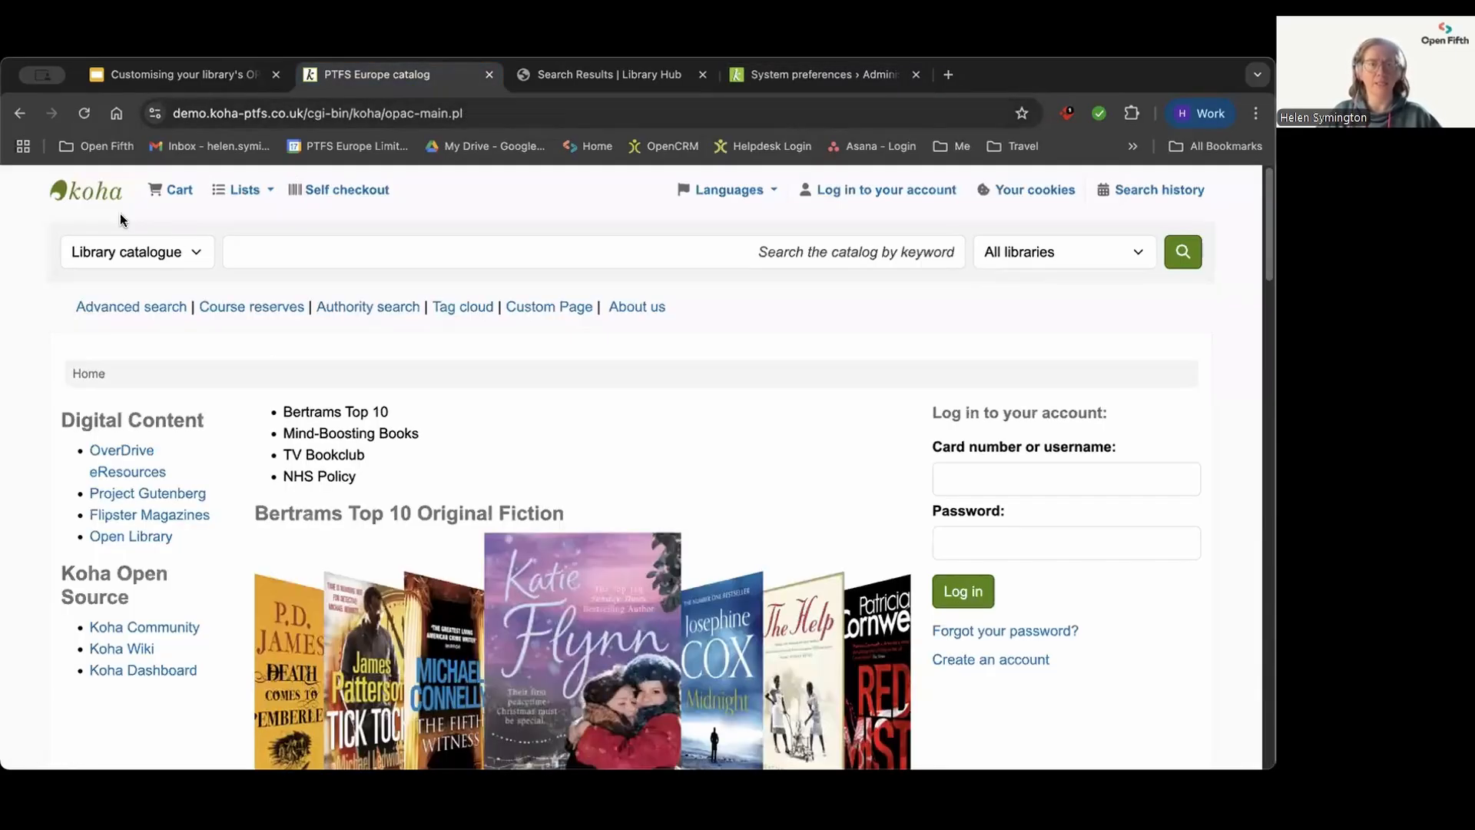
pyautogui.click(82, 114)
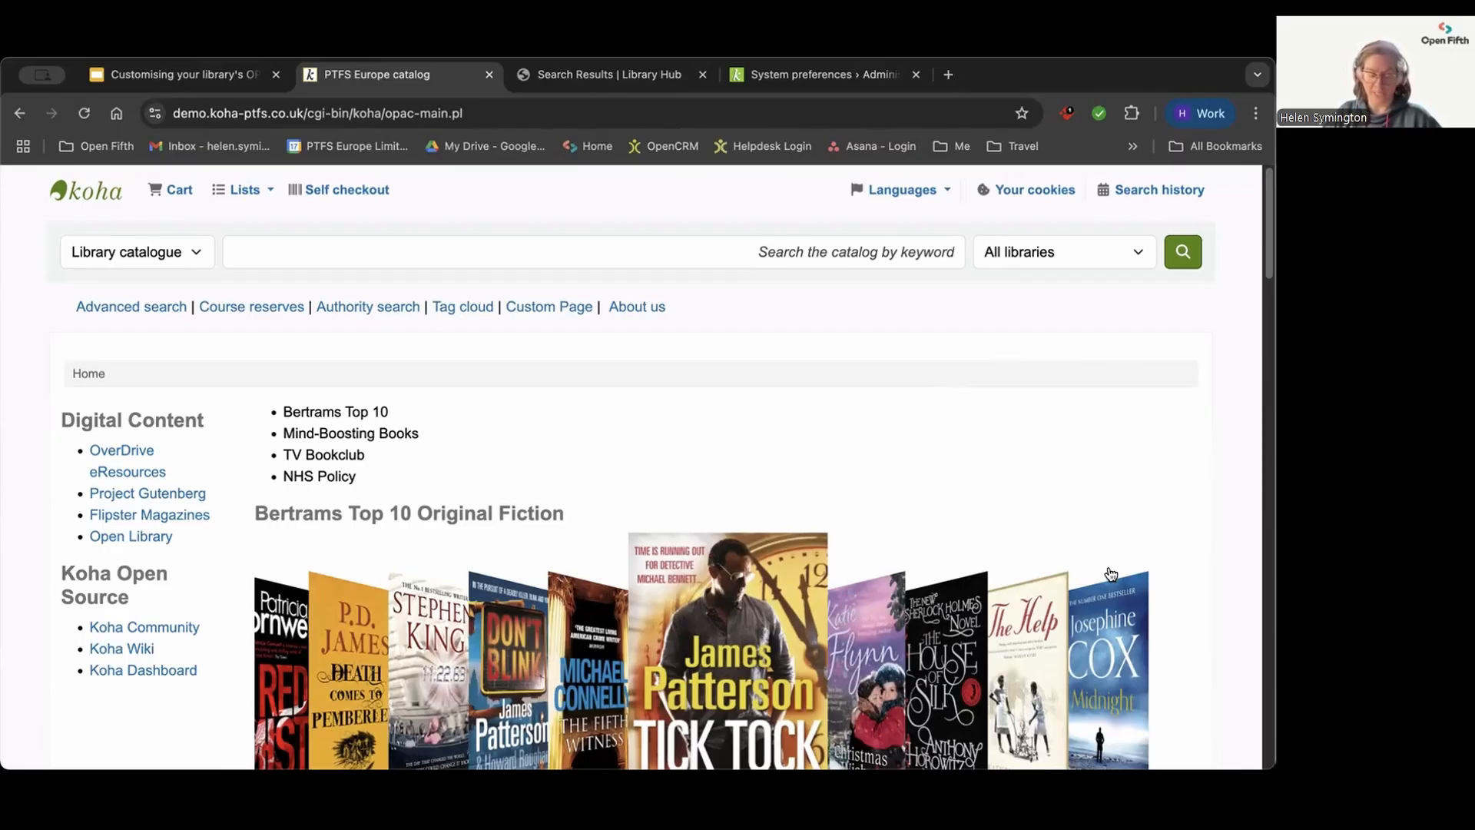
# Step: Set opacuserlogin back to "Allow", save the OPAC preferences and check the reloaded public catalogue home page
pyautogui.click(782, 75)
pyautogui.click(529, 421)
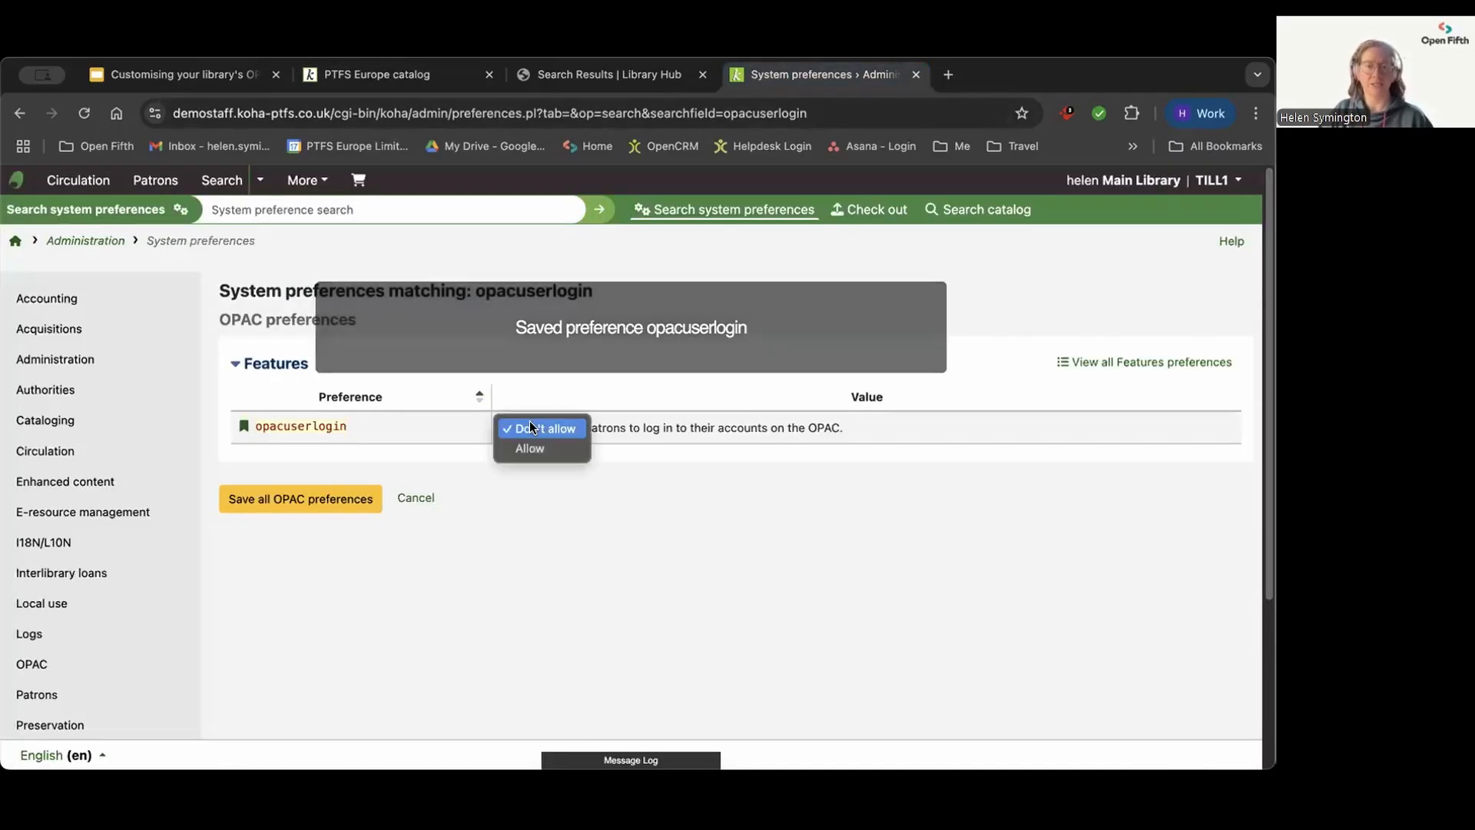
pyautogui.click(529, 449)
pyautogui.click(311, 509)
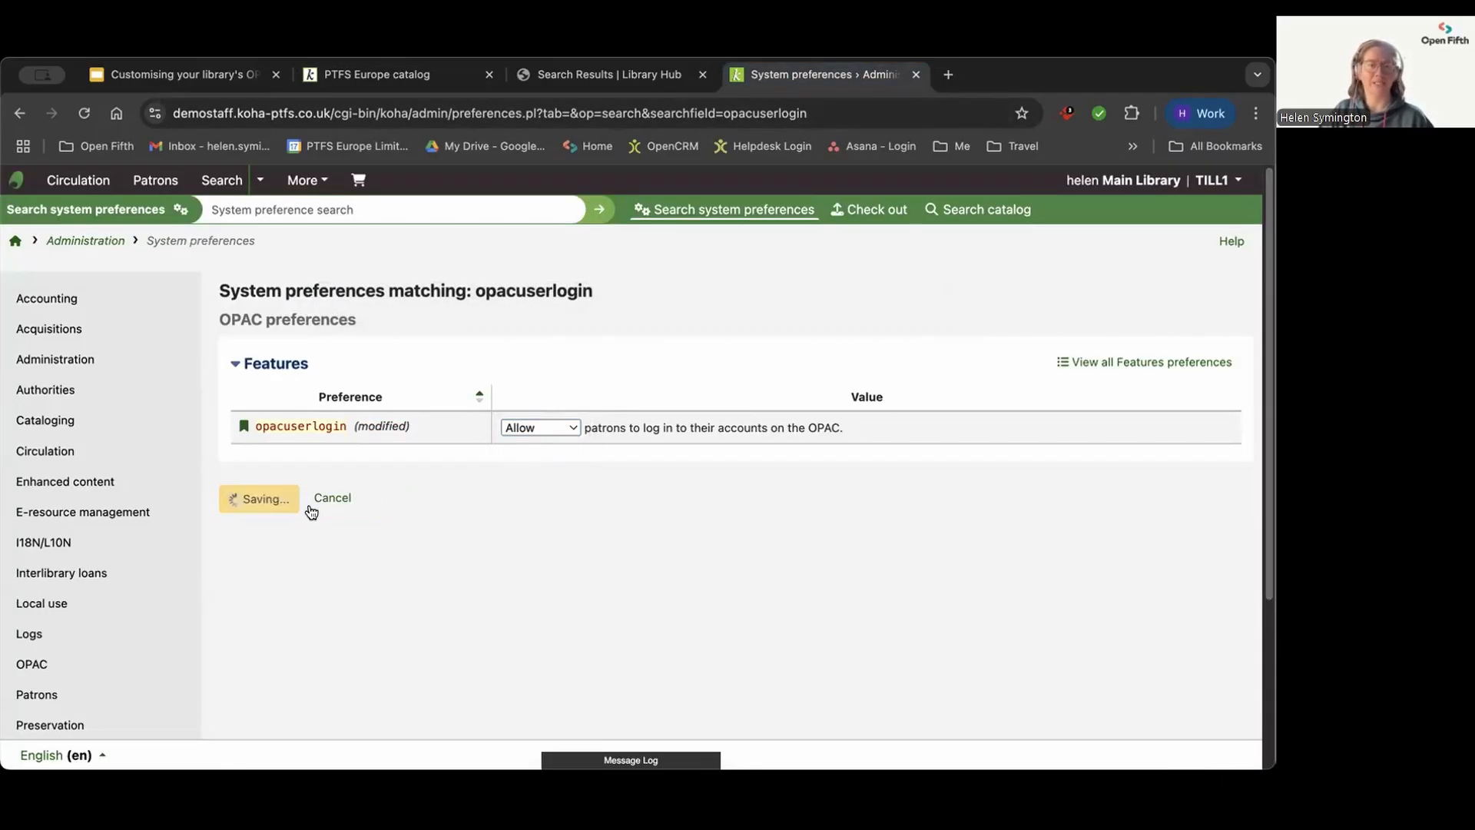
pyautogui.click(396, 82)
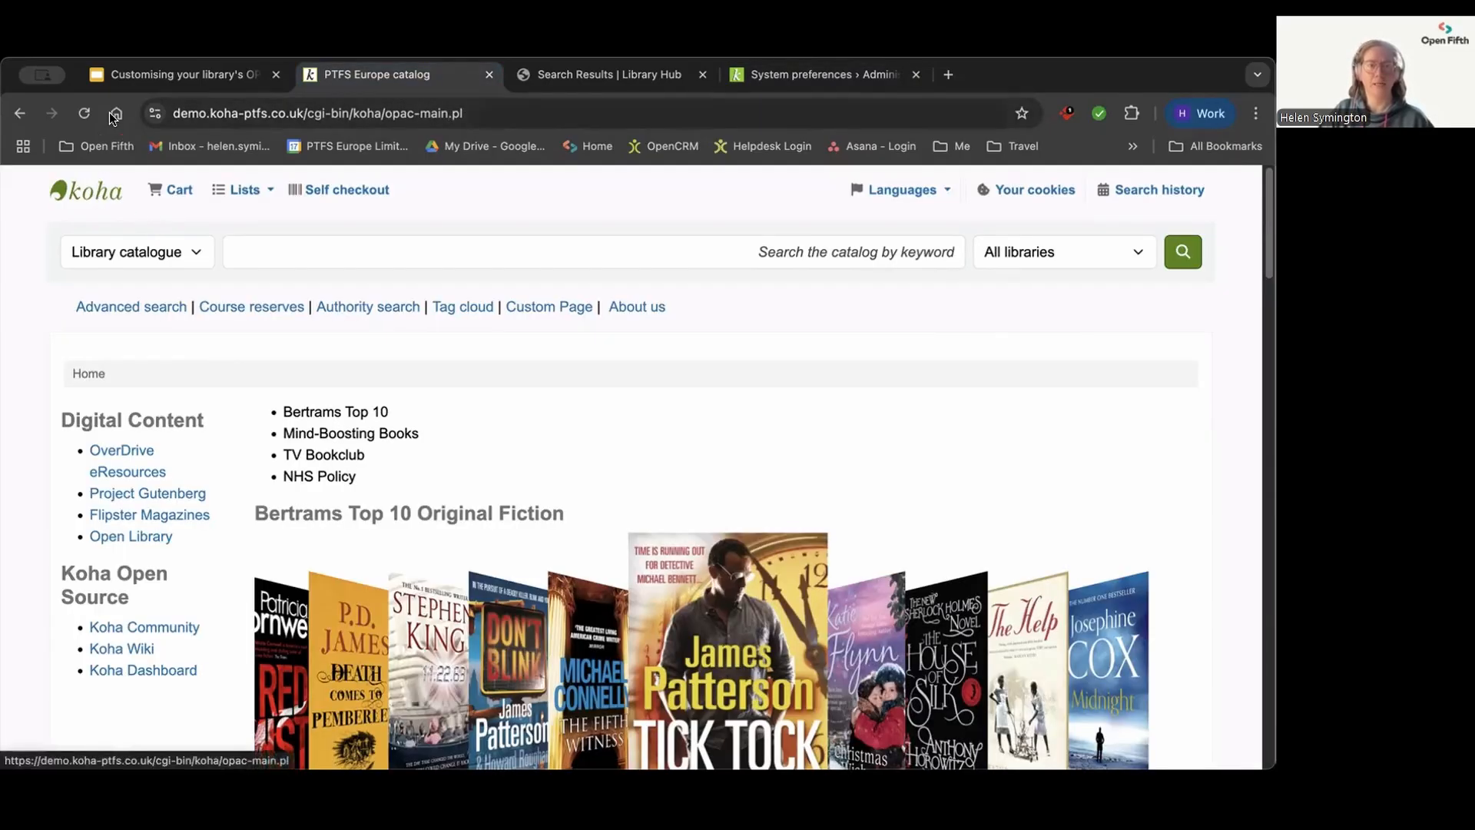
pyautogui.click(84, 113)
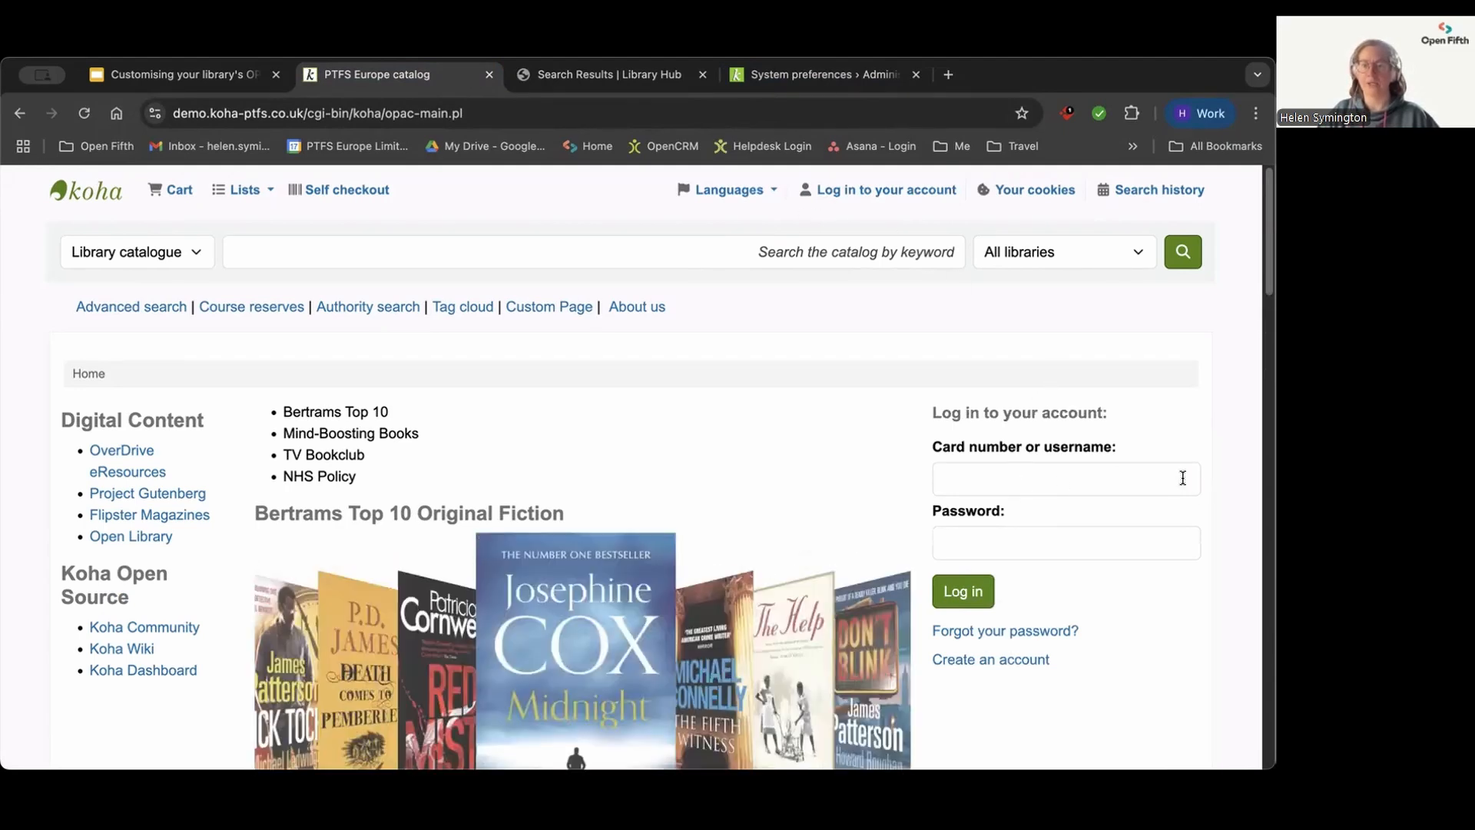
# Step: Log in to the public catalogue with the username and password stored in Passbolt, and return to the catalogue home page
pyautogui.click(1067, 113)
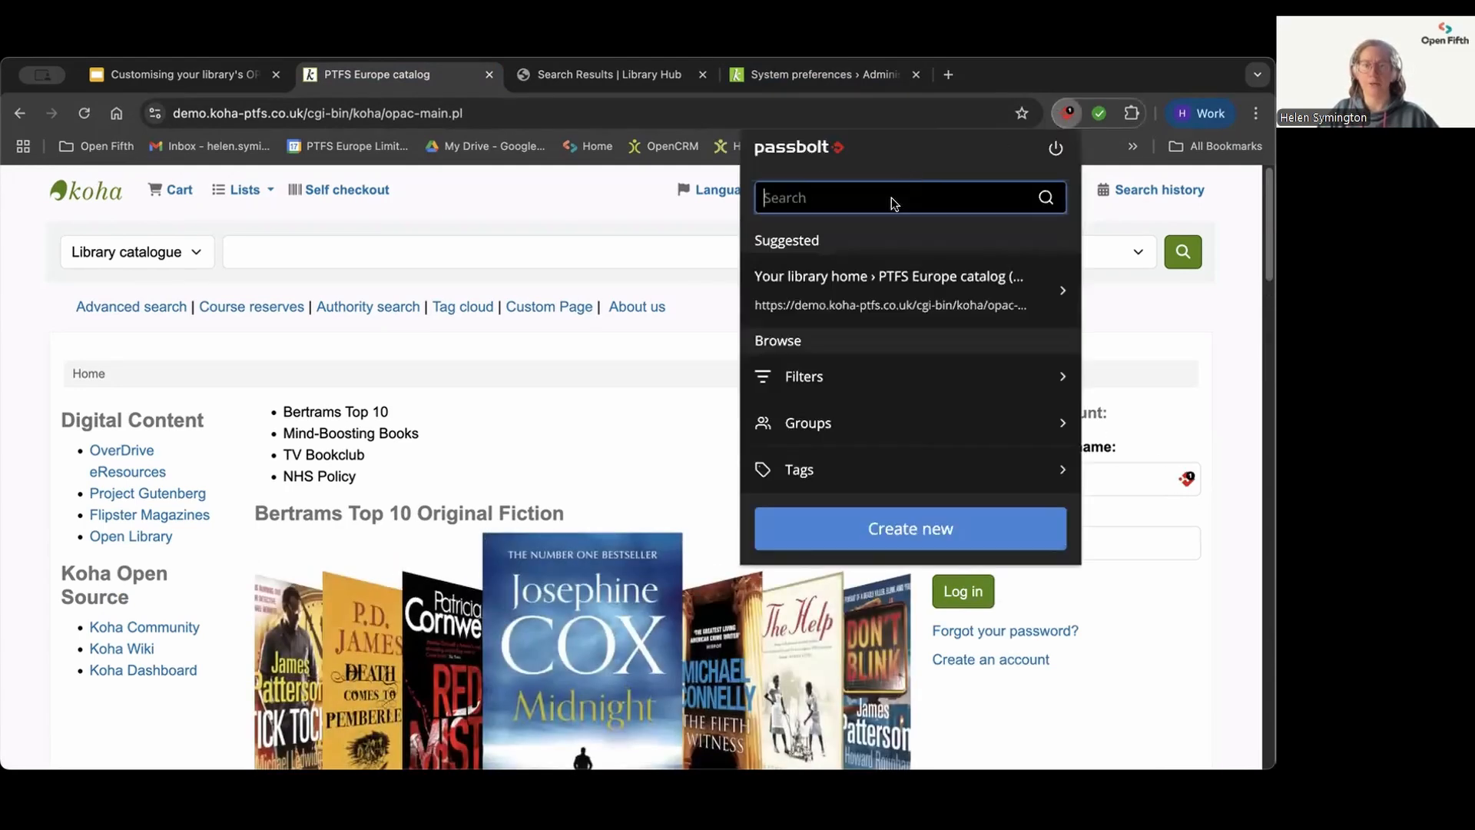
pyautogui.click(823, 283)
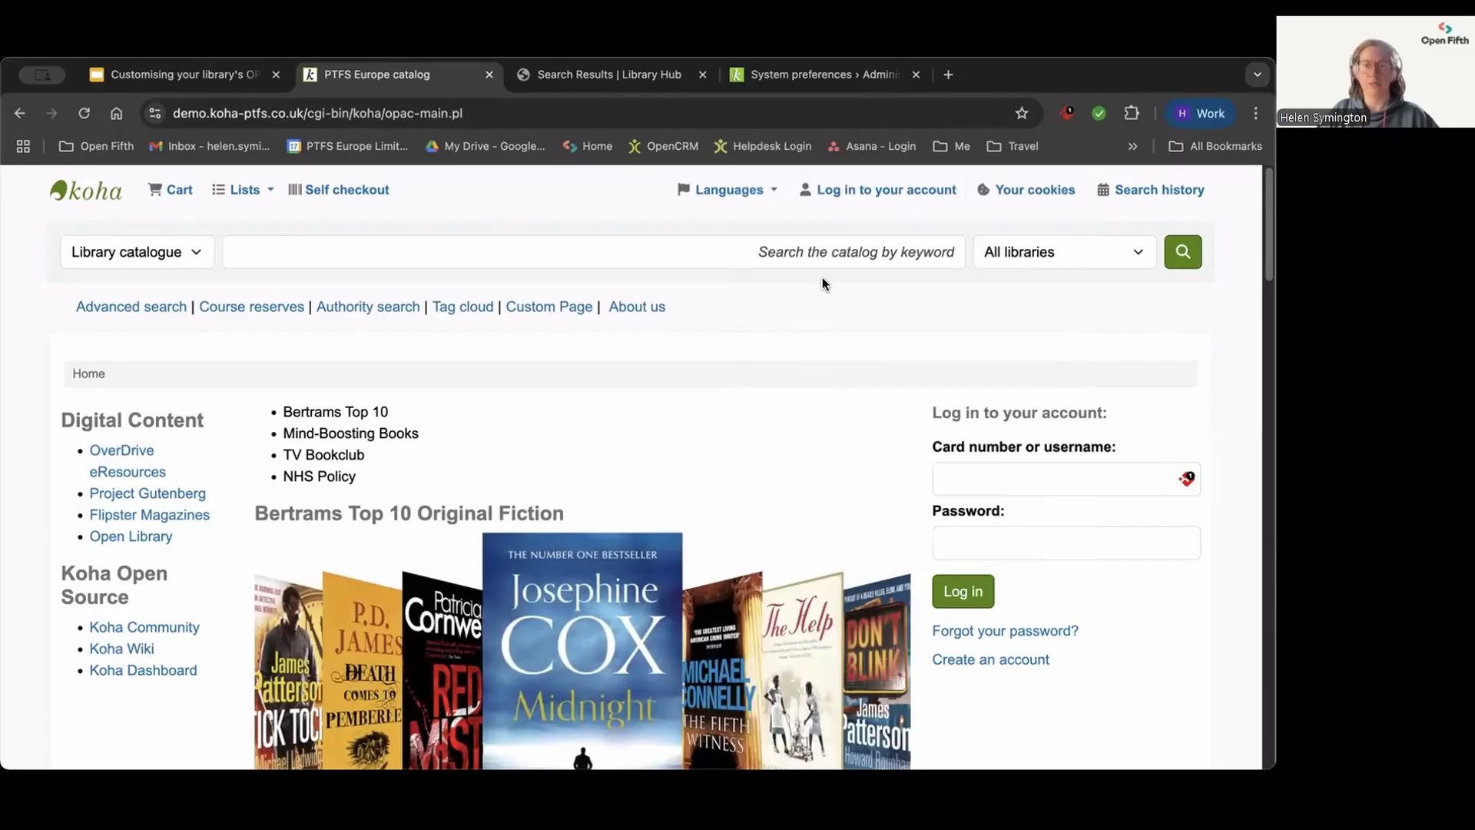
pyautogui.click(965, 593)
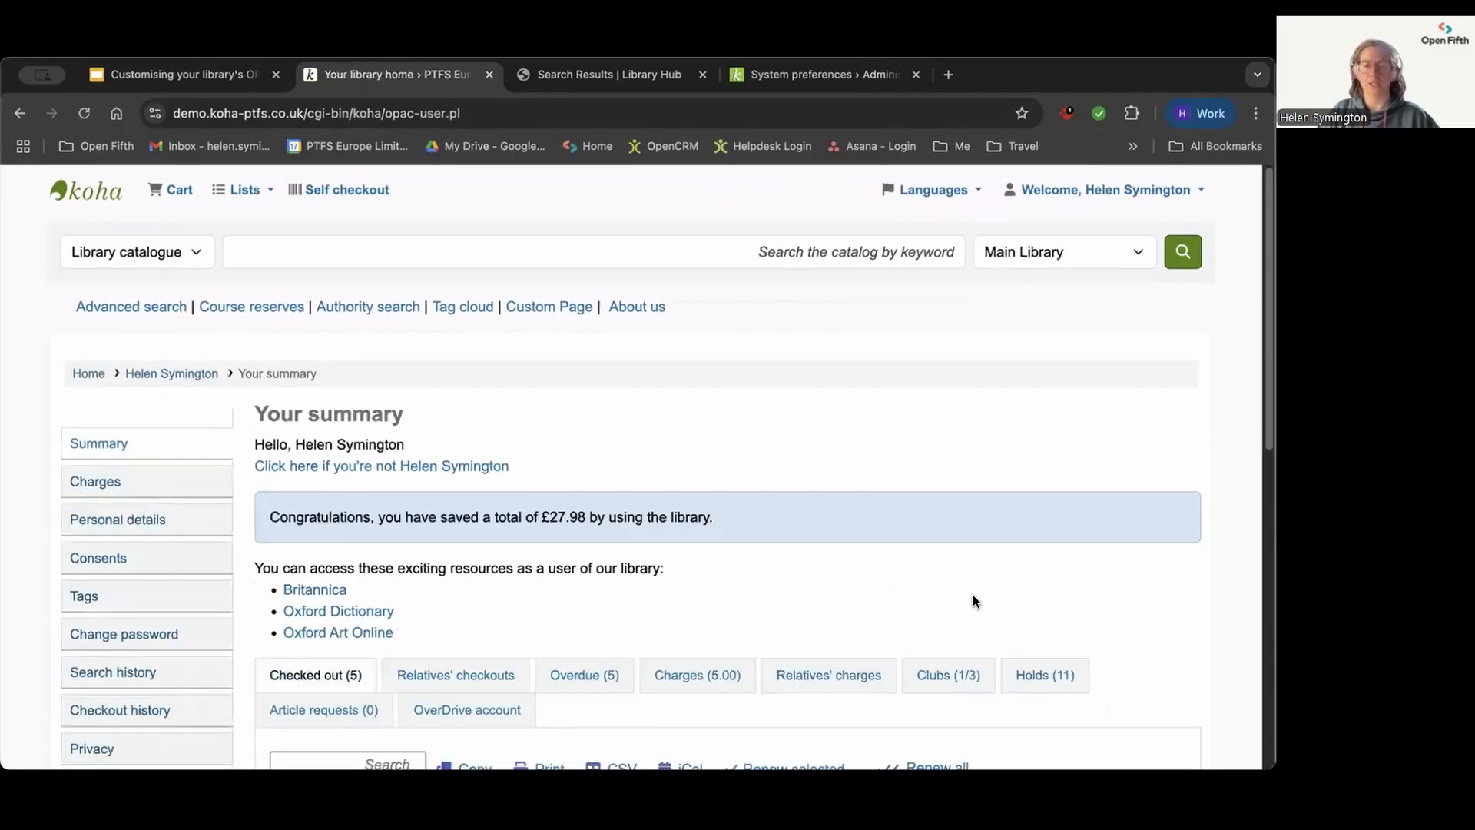
pyautogui.click(70, 192)
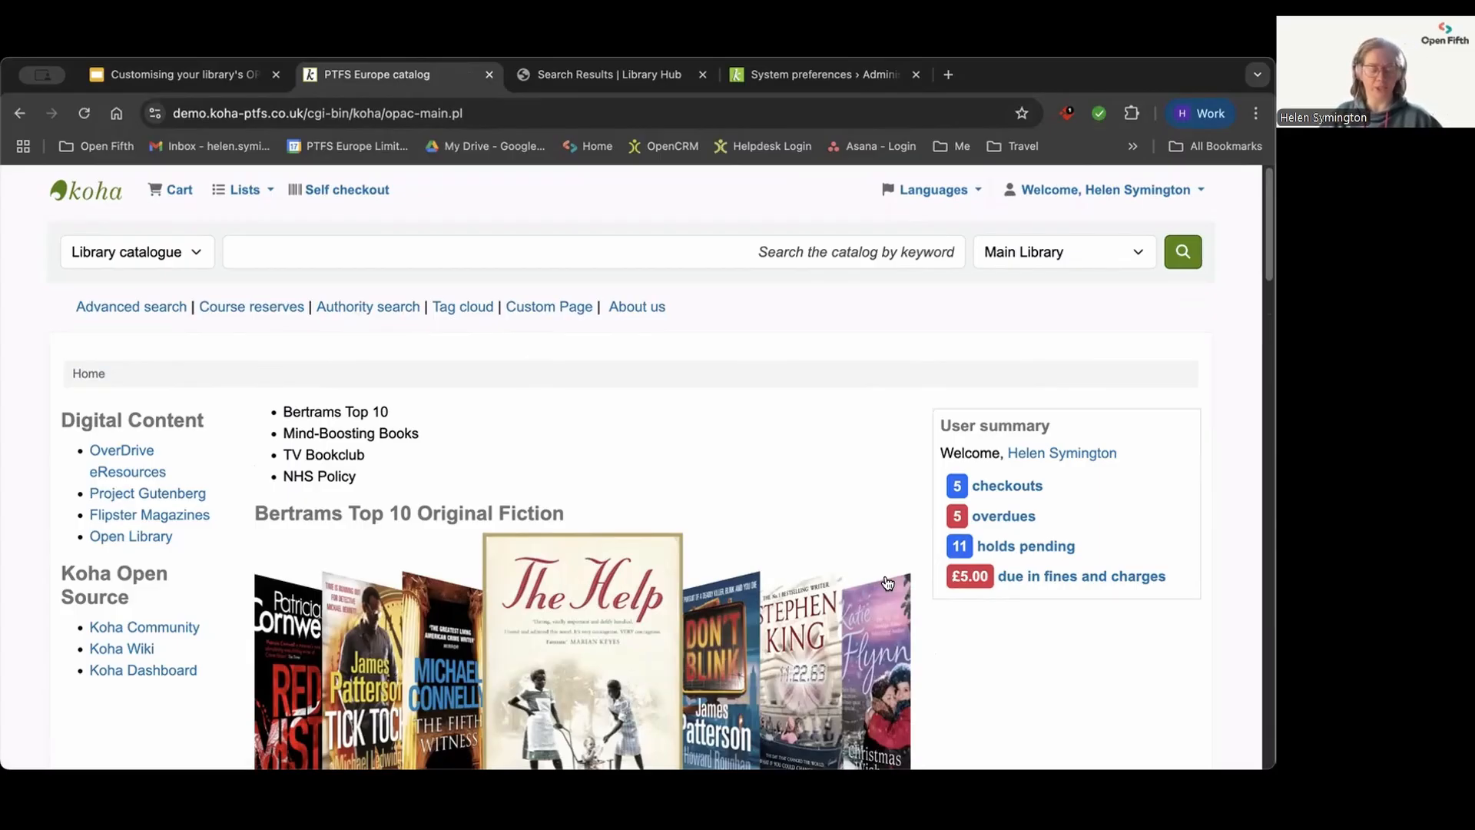
# Step: Open the "Report a problem" form from the home page footer and look through its fields
pyautogui.scroll(-6, 154, 614)
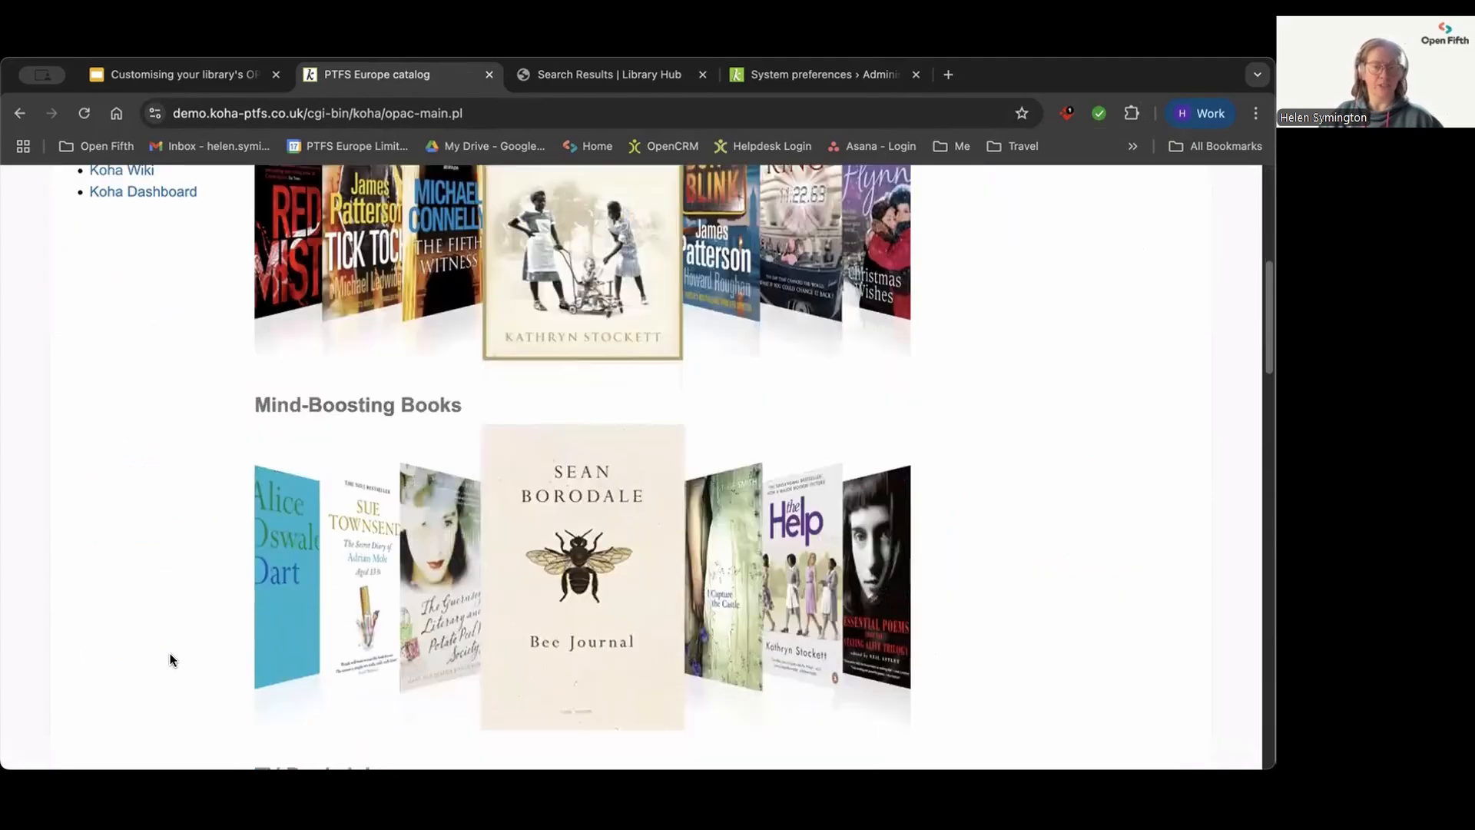
pyautogui.scroll(-10, 171, 655)
pyautogui.scroll(-10, 170, 654)
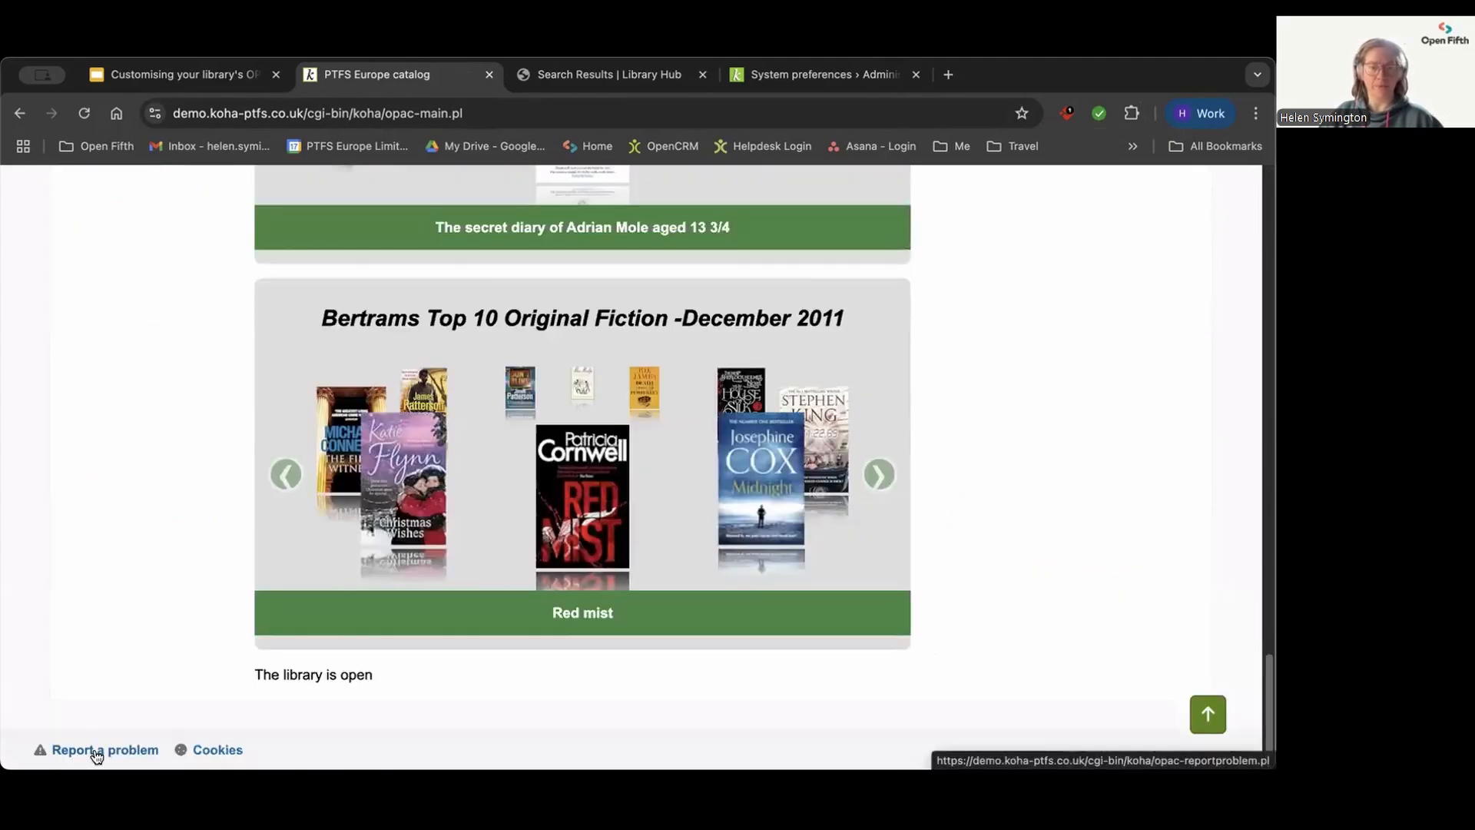
pyautogui.click(97, 751)
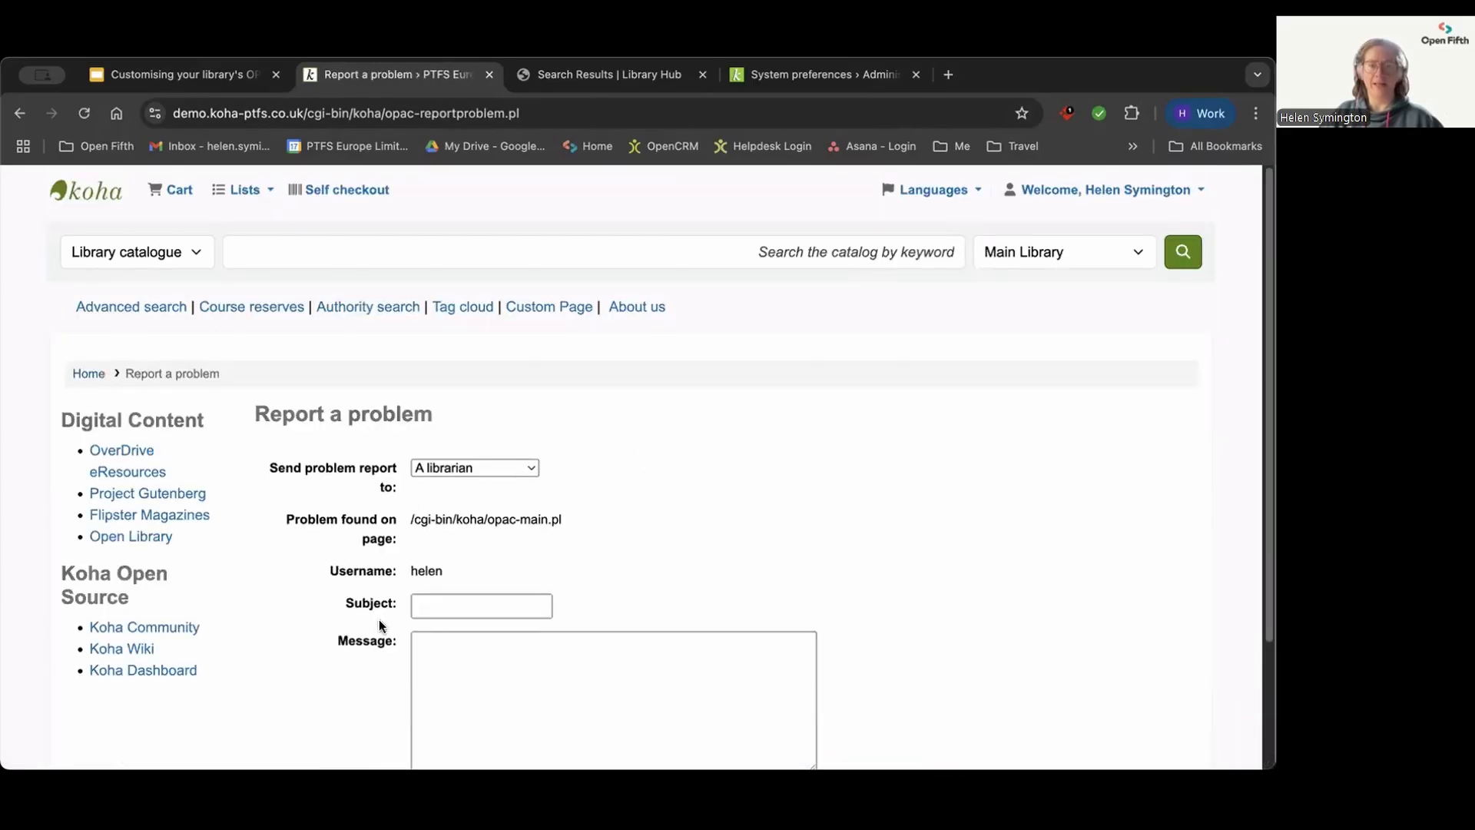
pyautogui.scroll(-3, 692, 523)
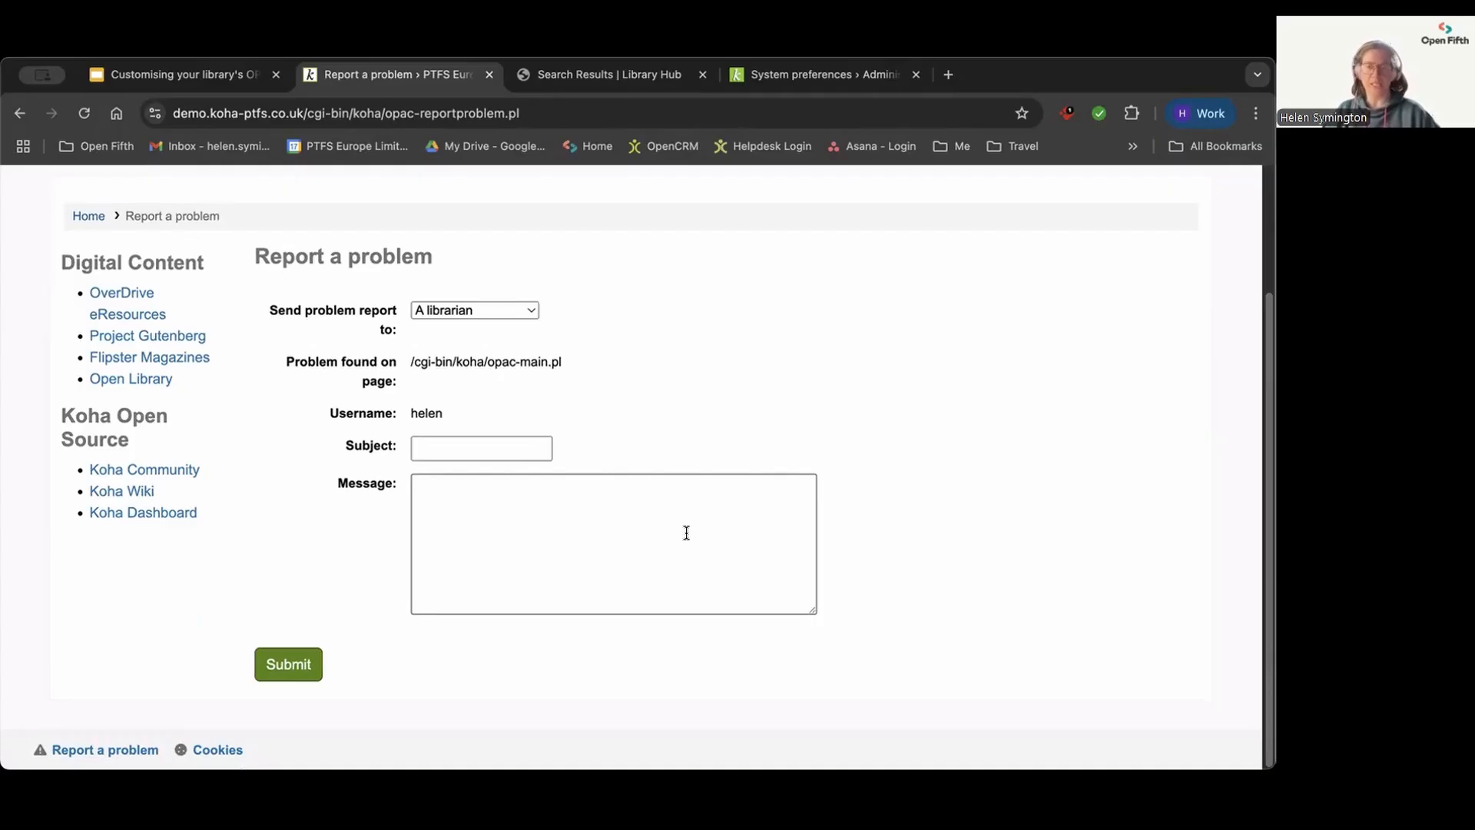
pyautogui.scroll(3, 462, 484)
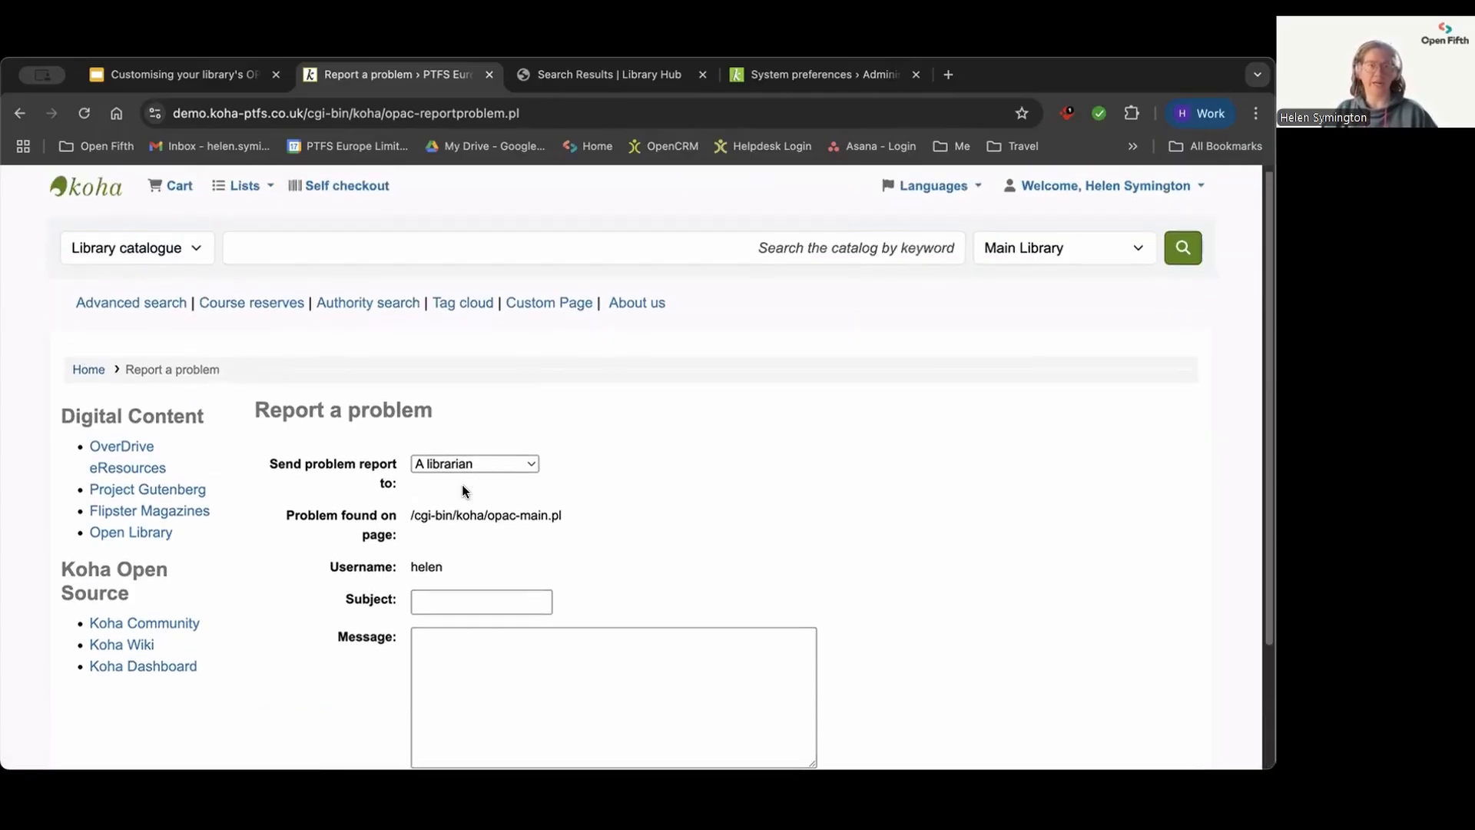
# Step: Search the Main Library catalogue for "terry pratchett", view the details of "The last continent" and return to the results
pyautogui.click(257, 252)
pyautogui.click(350, 293)
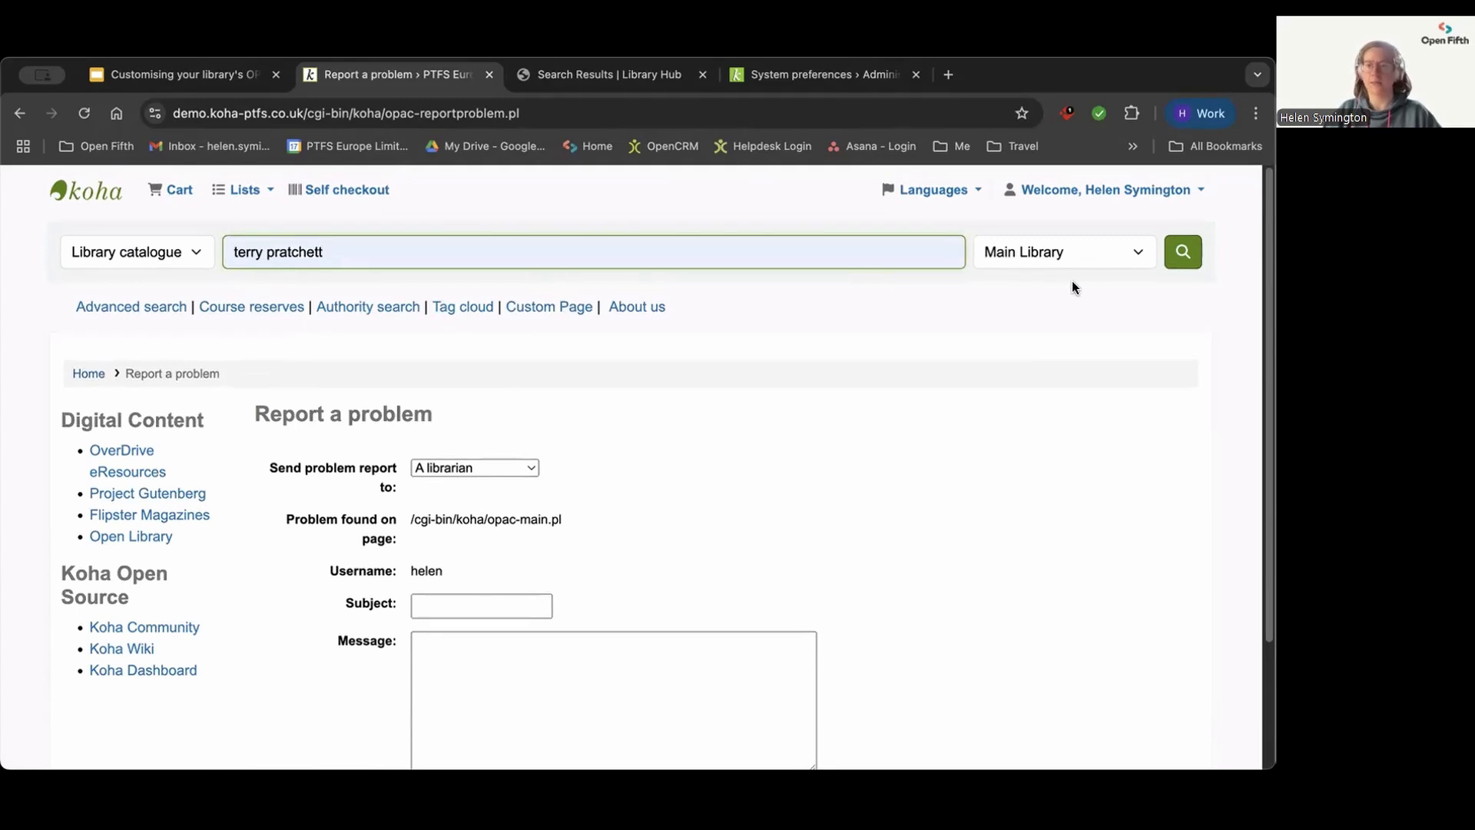
pyautogui.press('Return')
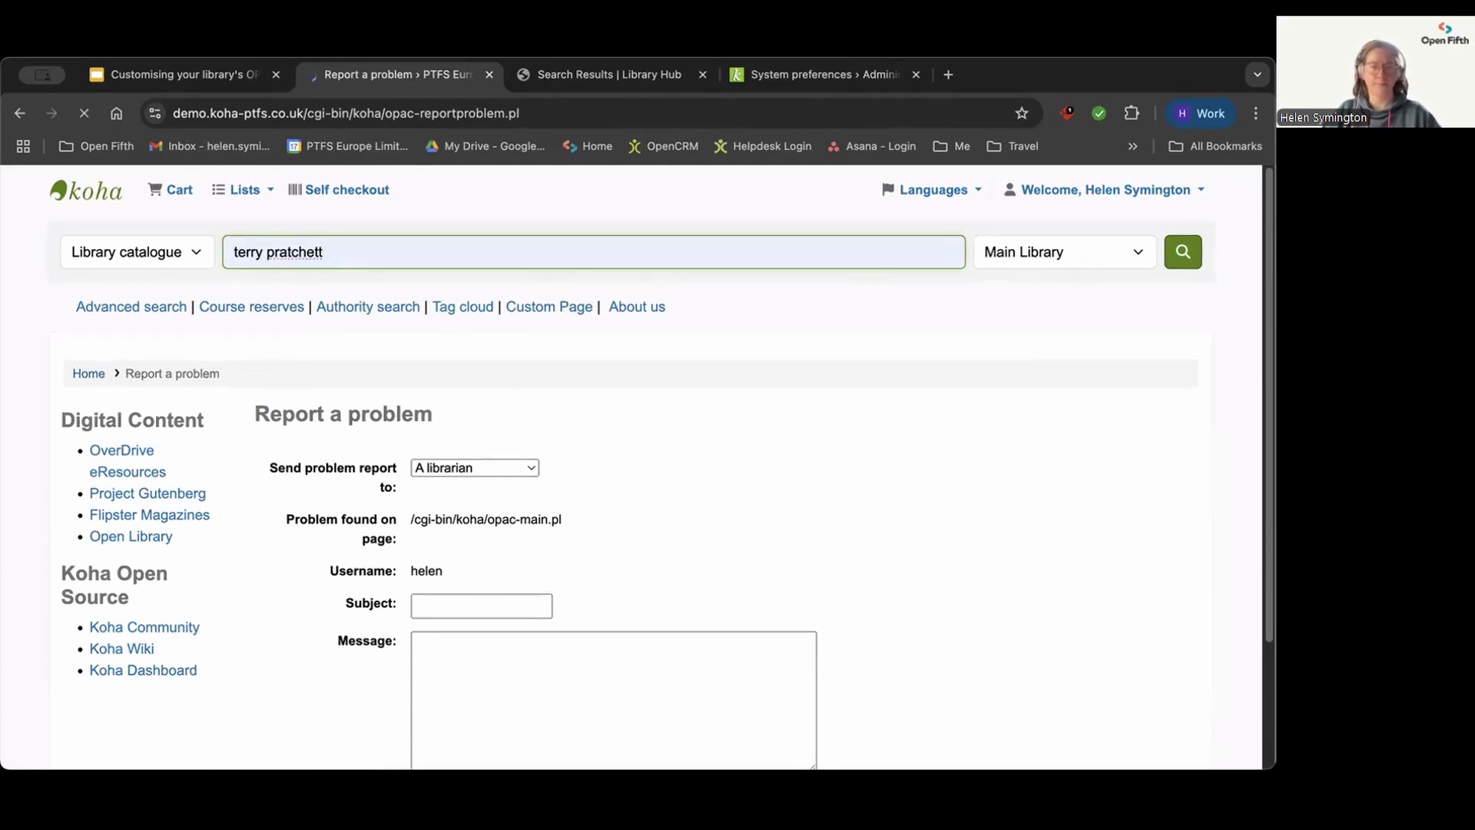
pyautogui.scroll(-2, 808, 388)
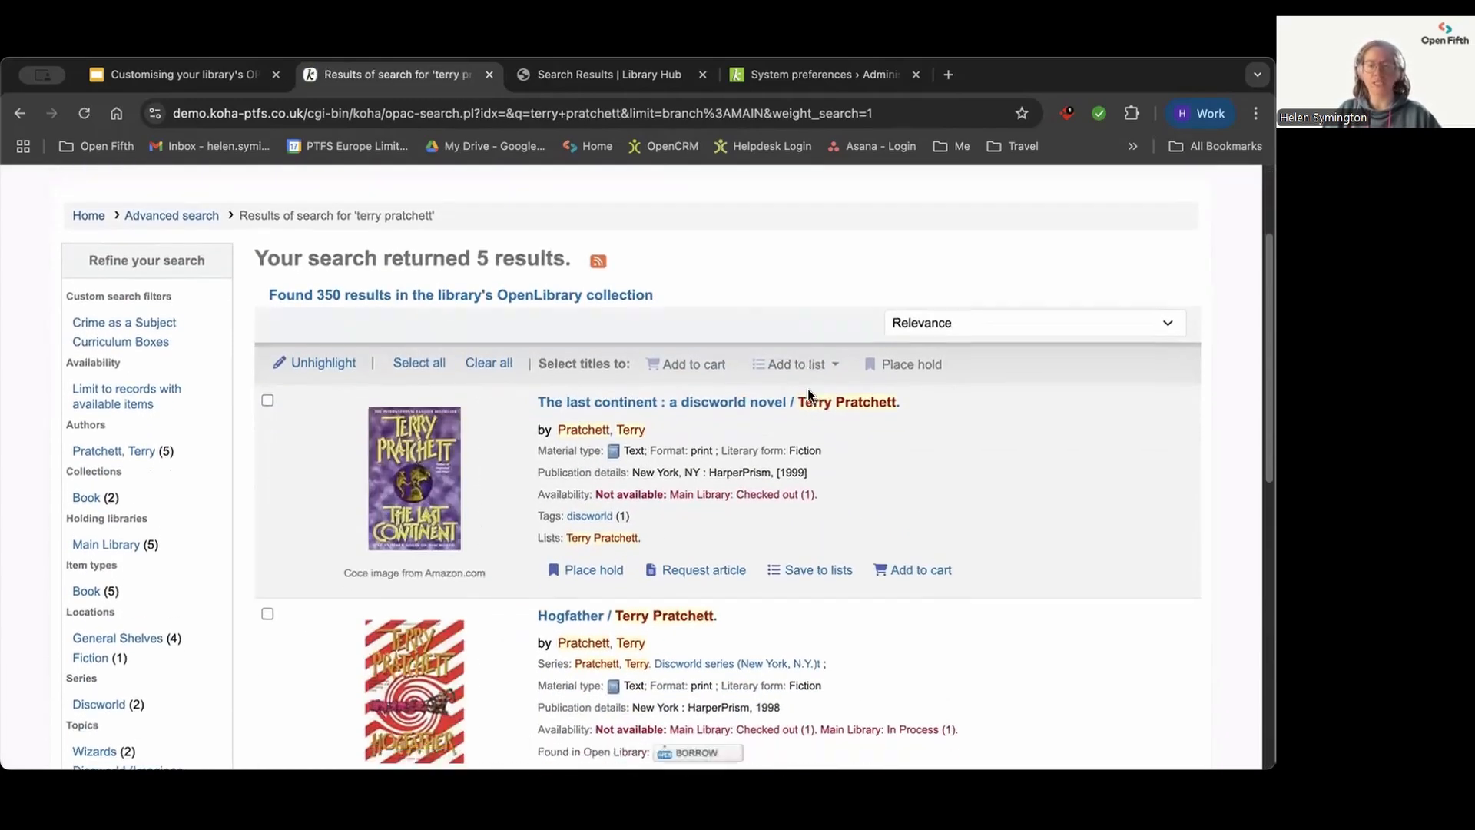
pyautogui.scroll(-2, 809, 389)
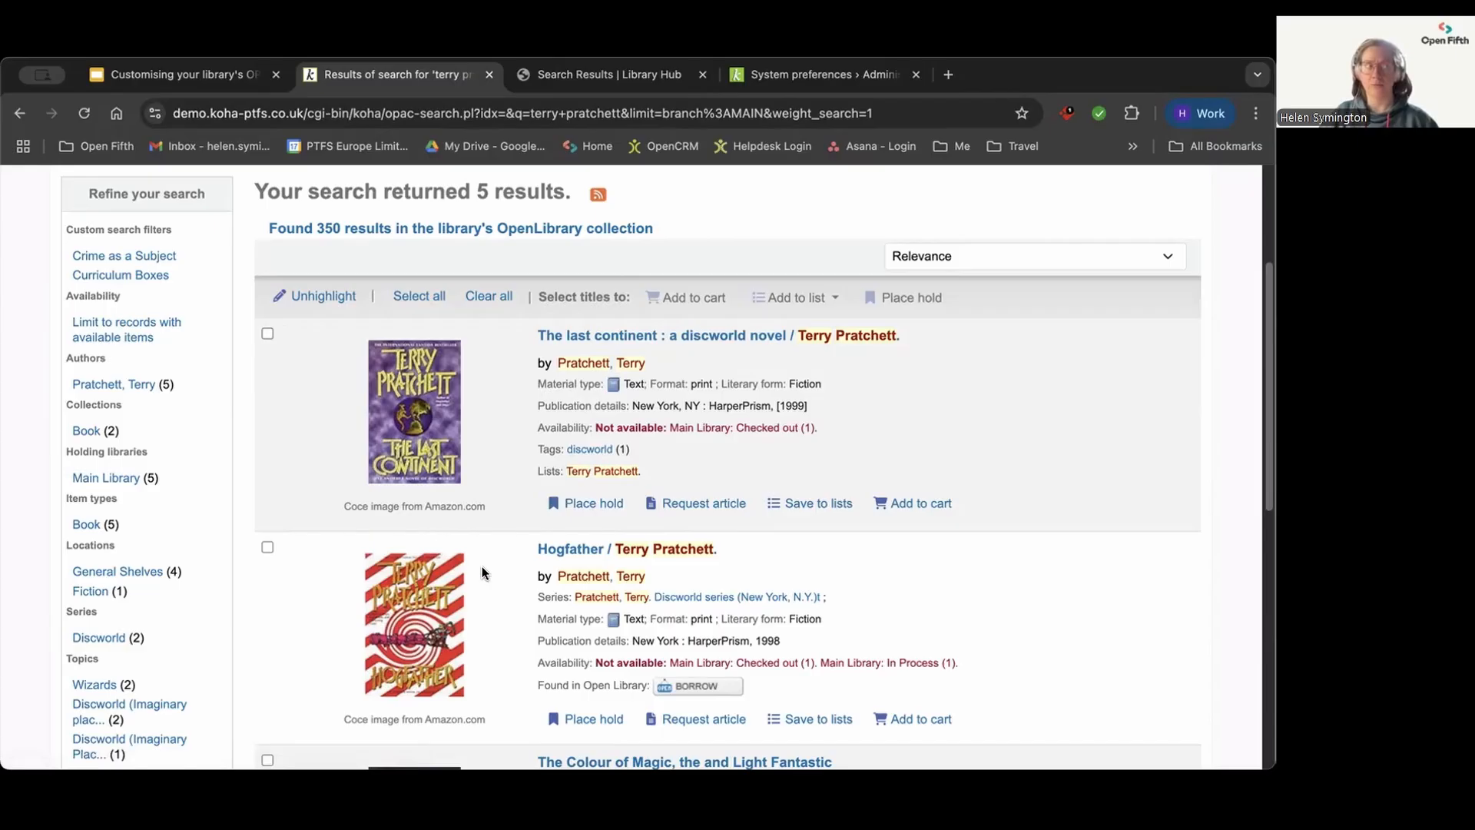
pyautogui.click(619, 330)
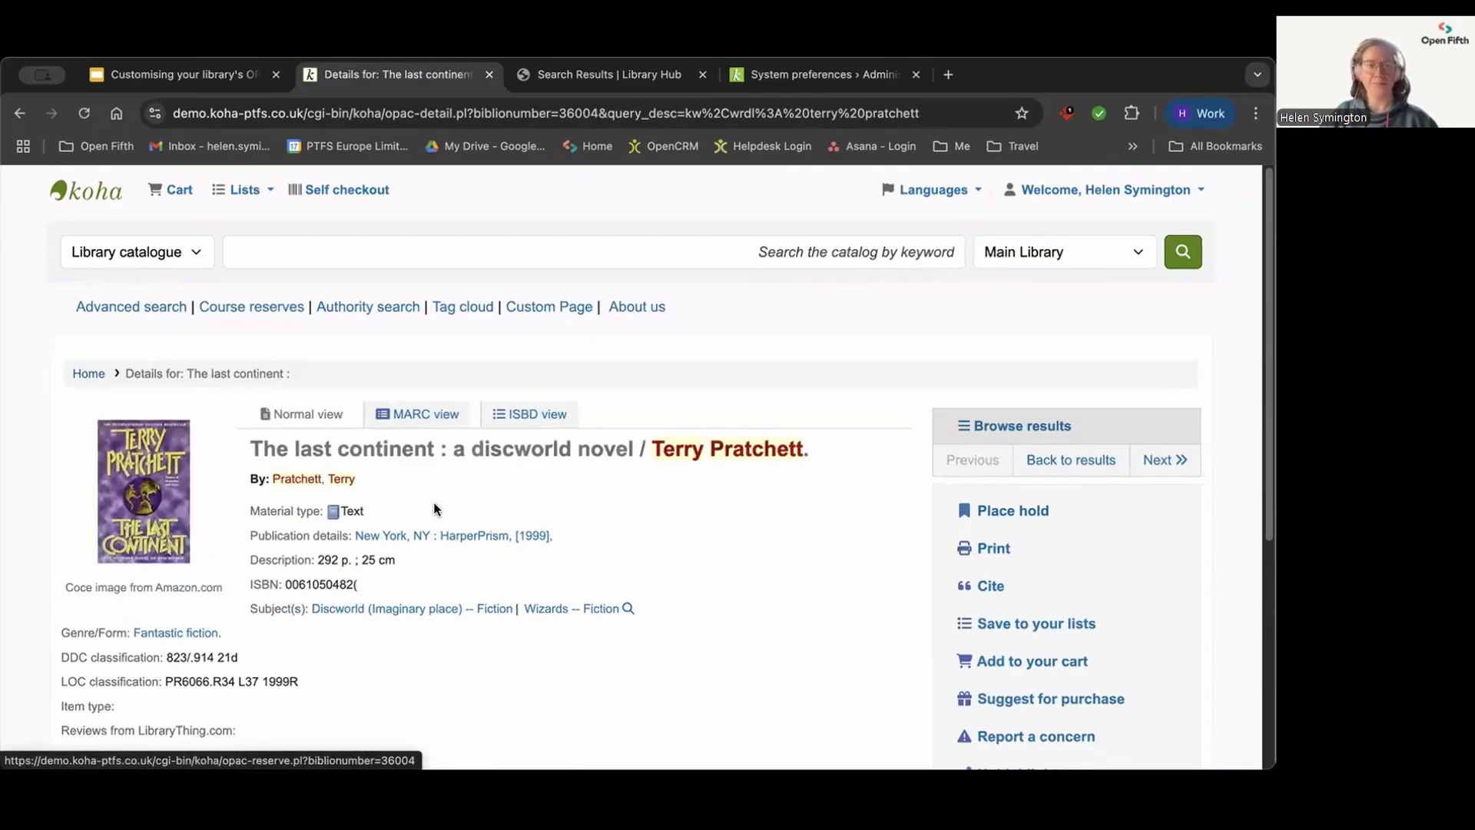
pyautogui.click(1067, 462)
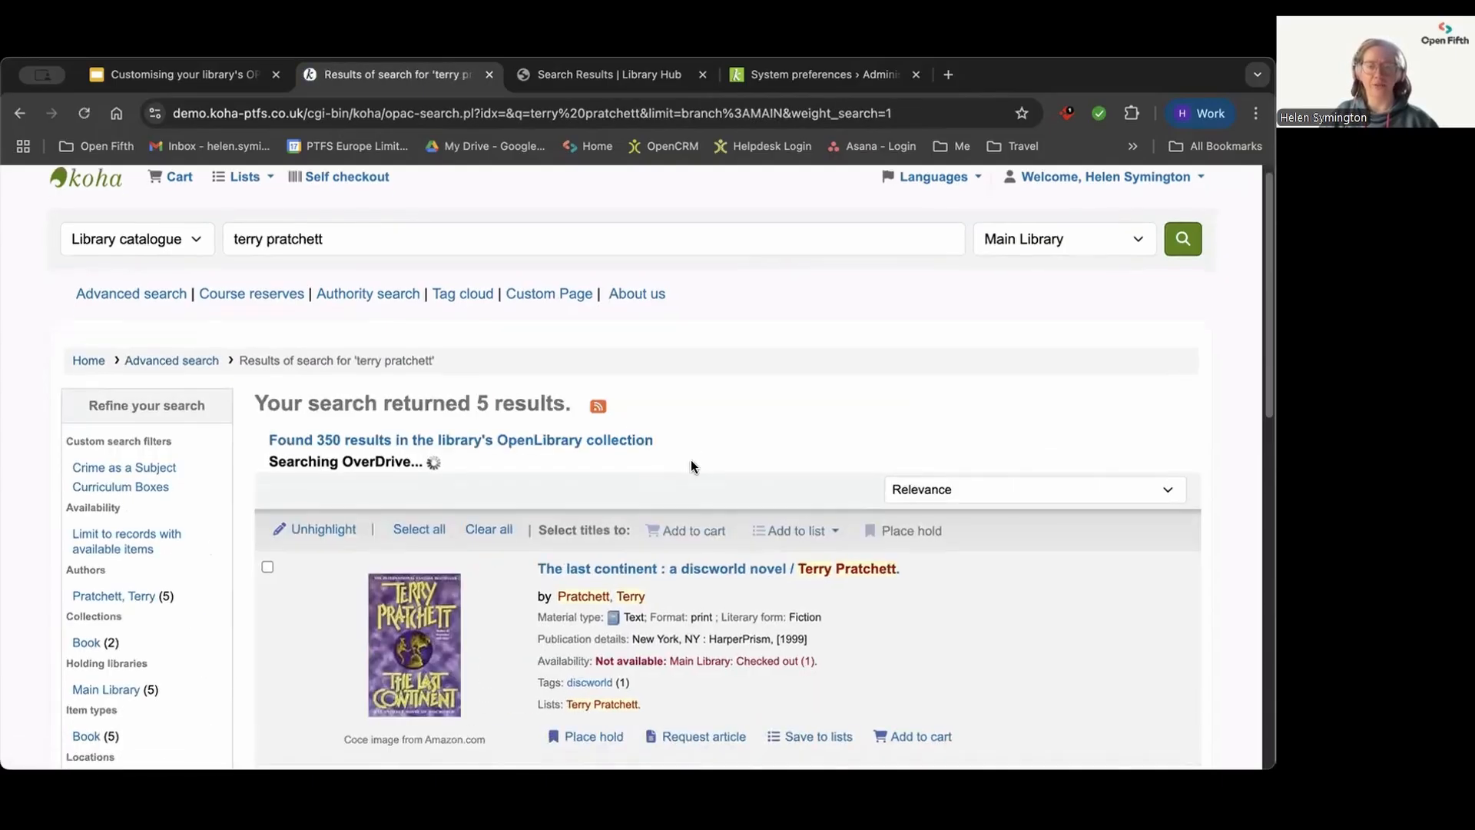
# Step: Select the titles "The last continent", "Hogfather" and "The Colour of Magic, the and Light Fantastic" in the search results
pyautogui.scroll(-4, 691, 464)
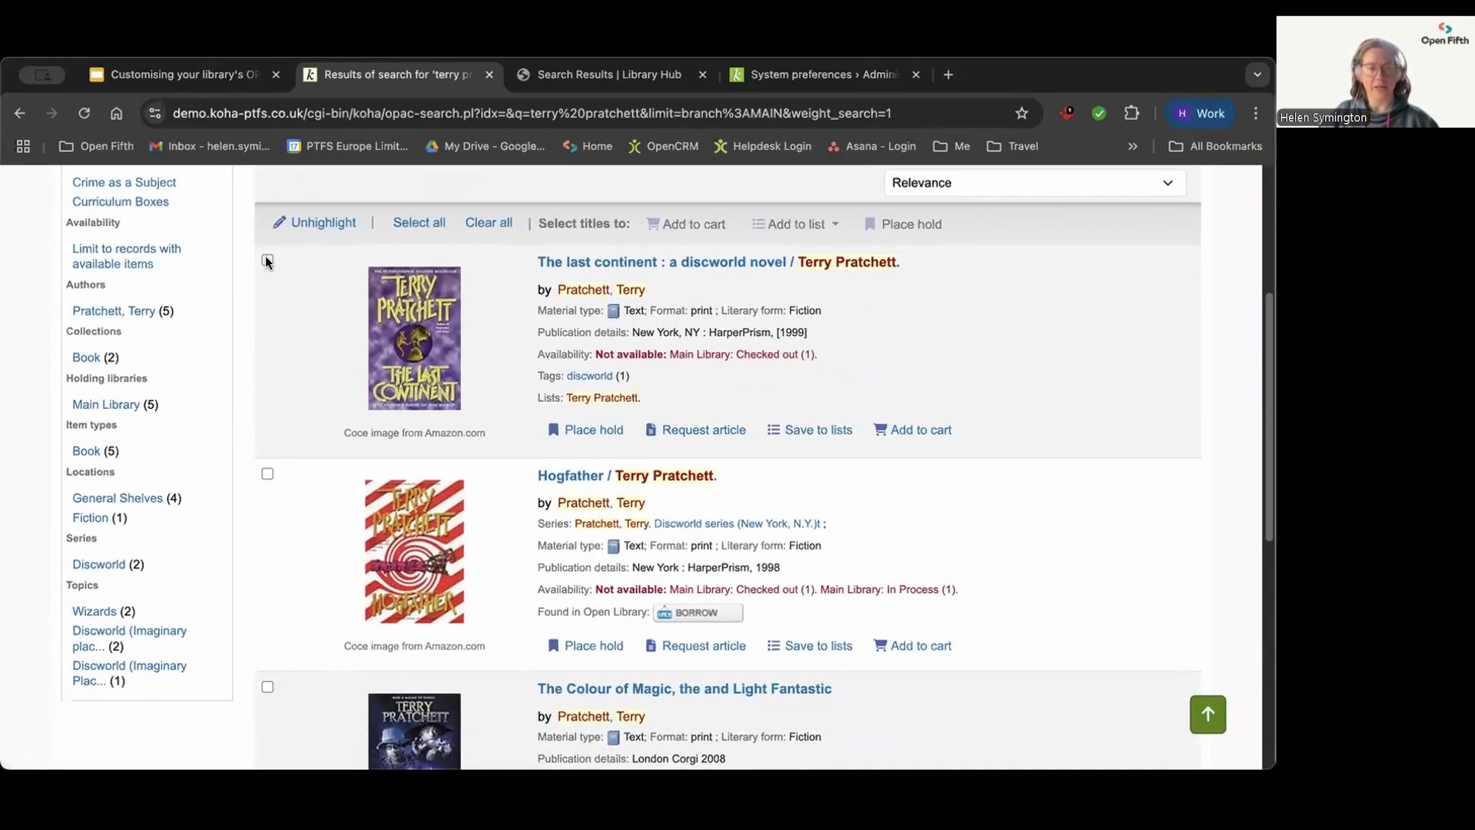
pyautogui.click(267, 260)
pyautogui.click(267, 473)
pyautogui.scroll(-1, 266, 481)
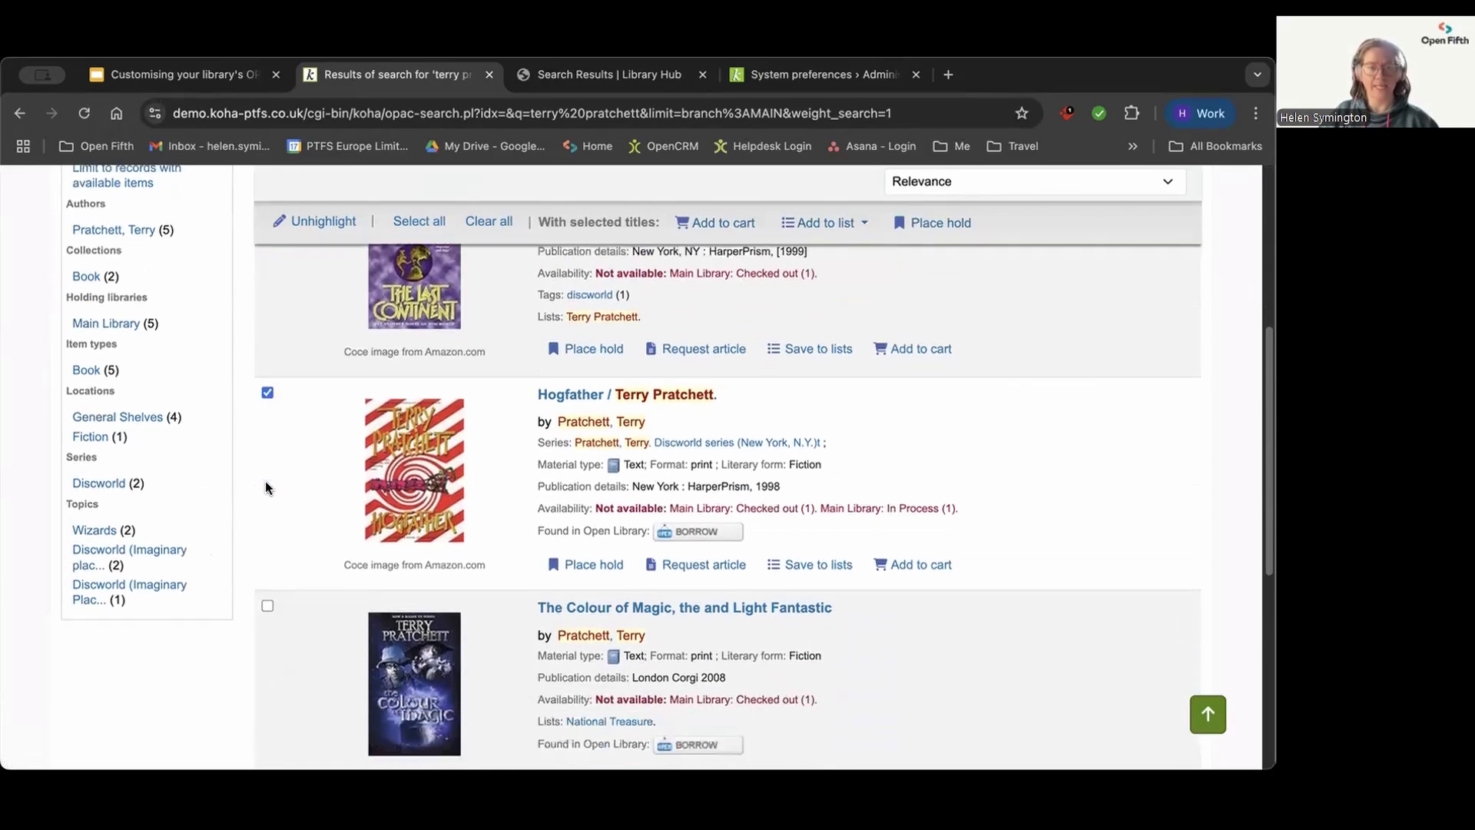
pyautogui.click(266, 583)
pyautogui.scroll(-2, 265, 585)
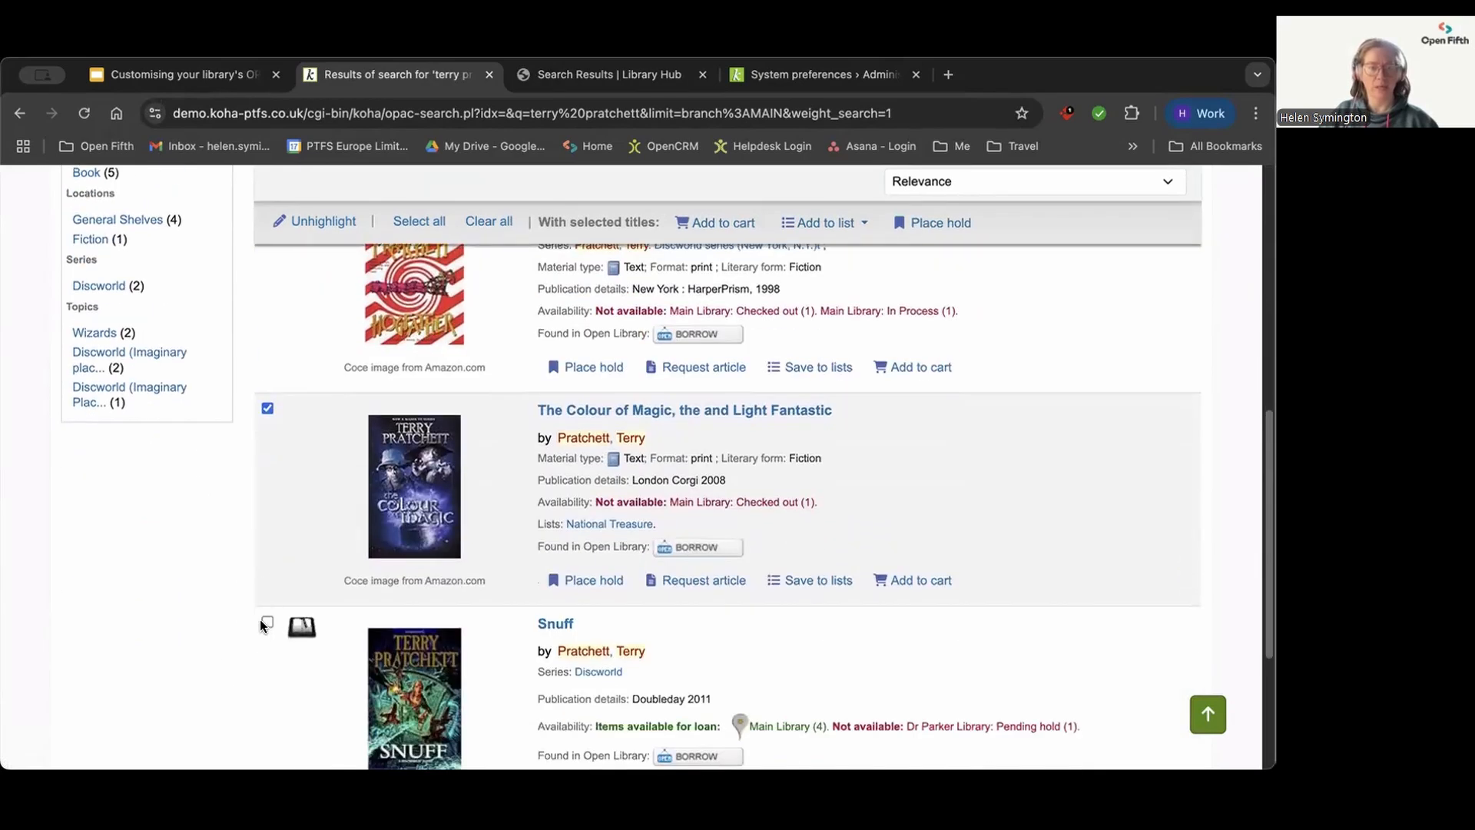
# Step: Open the logged-in patron's account summary and display the list of holds
pyautogui.scroll(3, 450, 561)
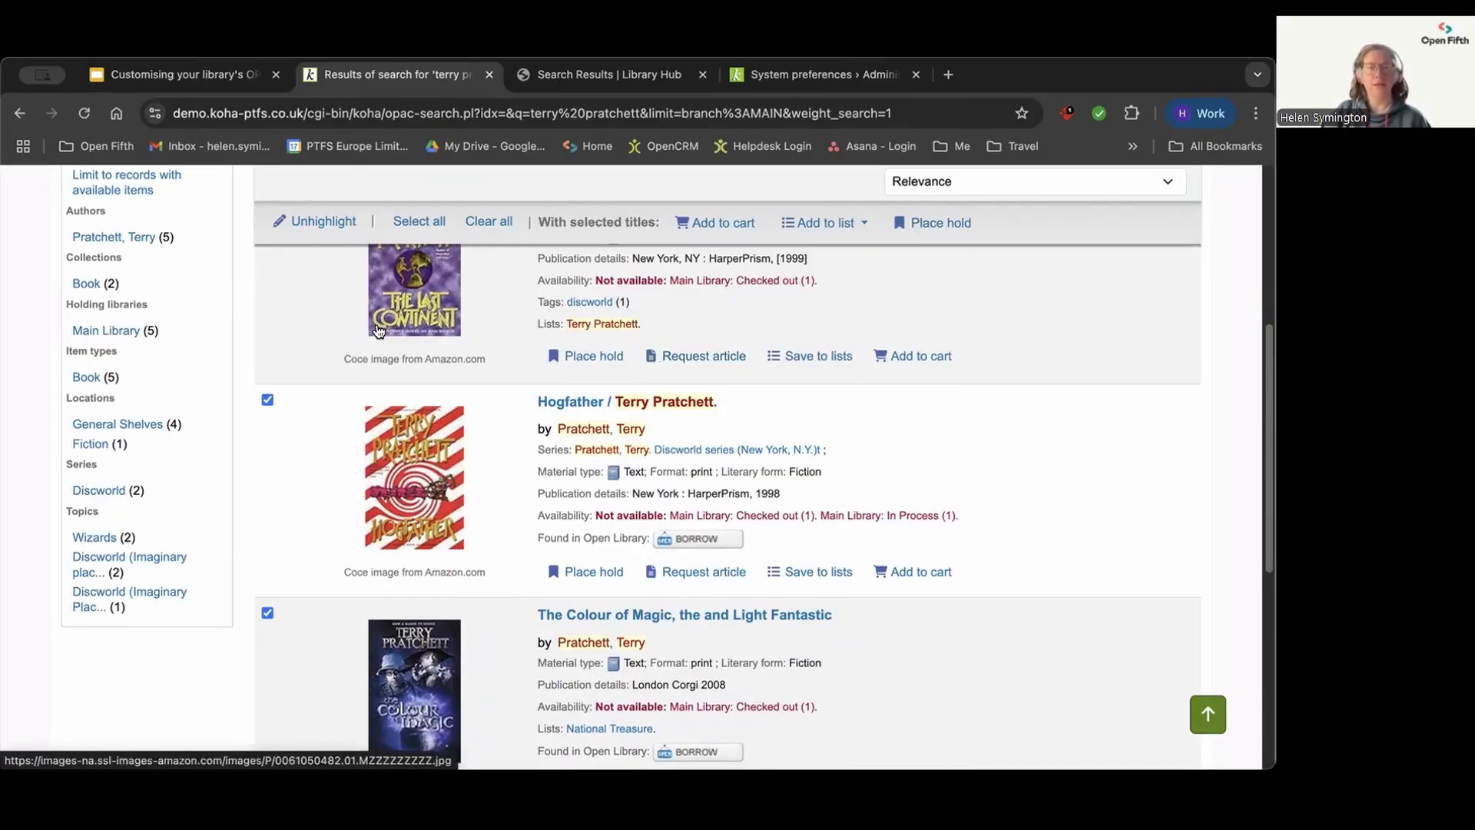
pyautogui.scroll(5, 289, 378)
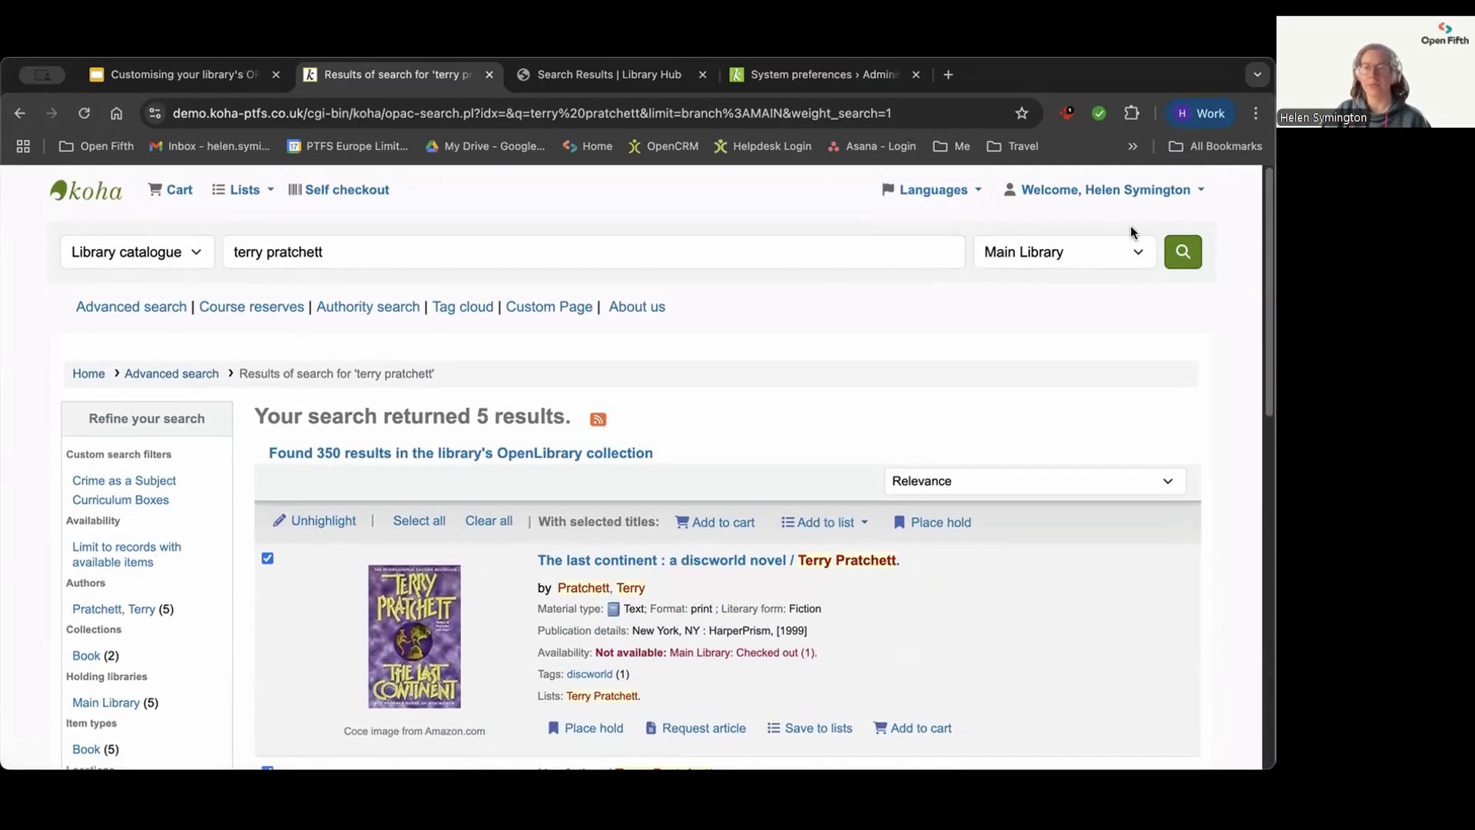
pyautogui.click(1114, 189)
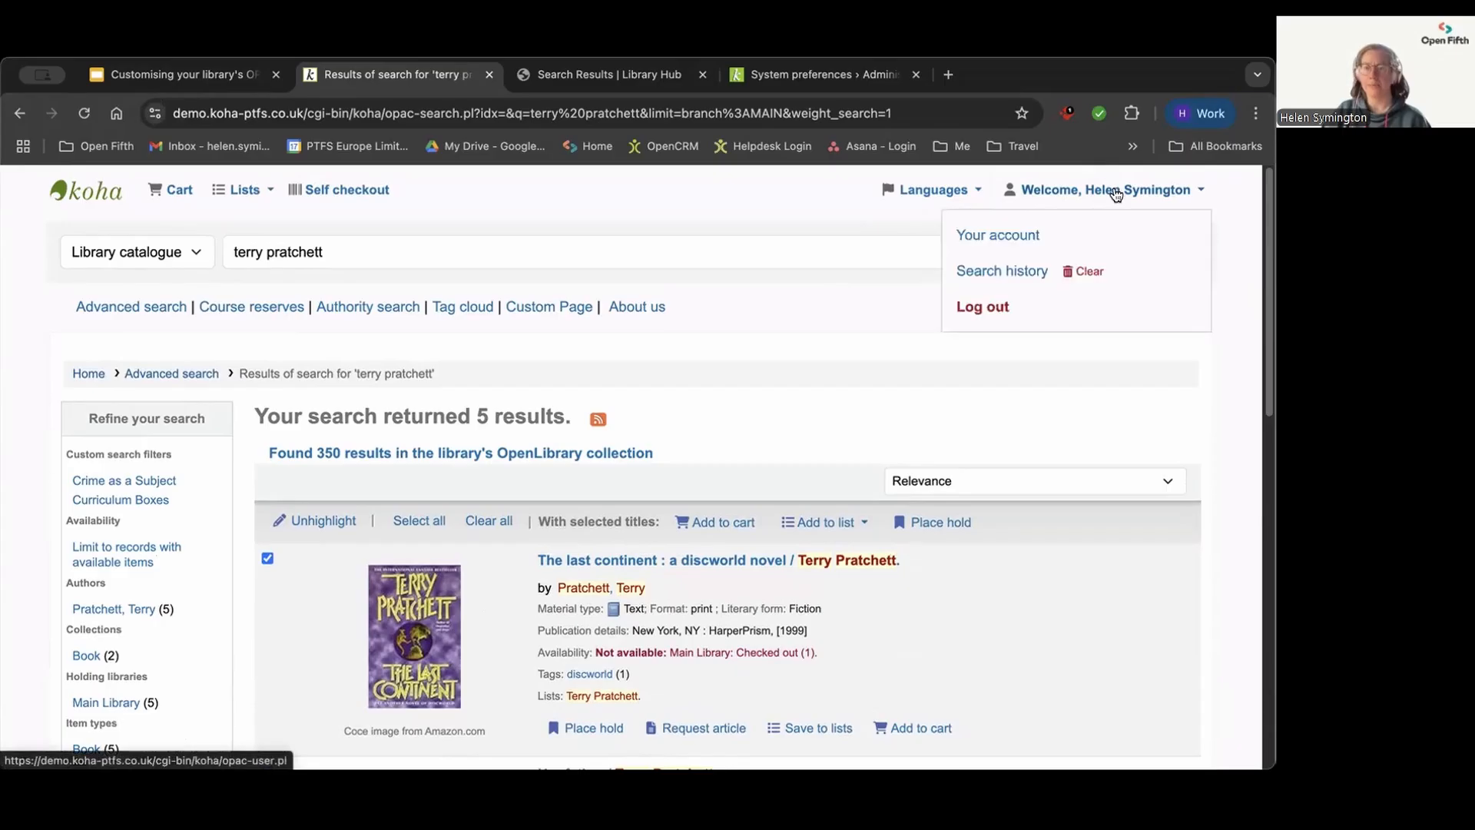
pyautogui.click(986, 235)
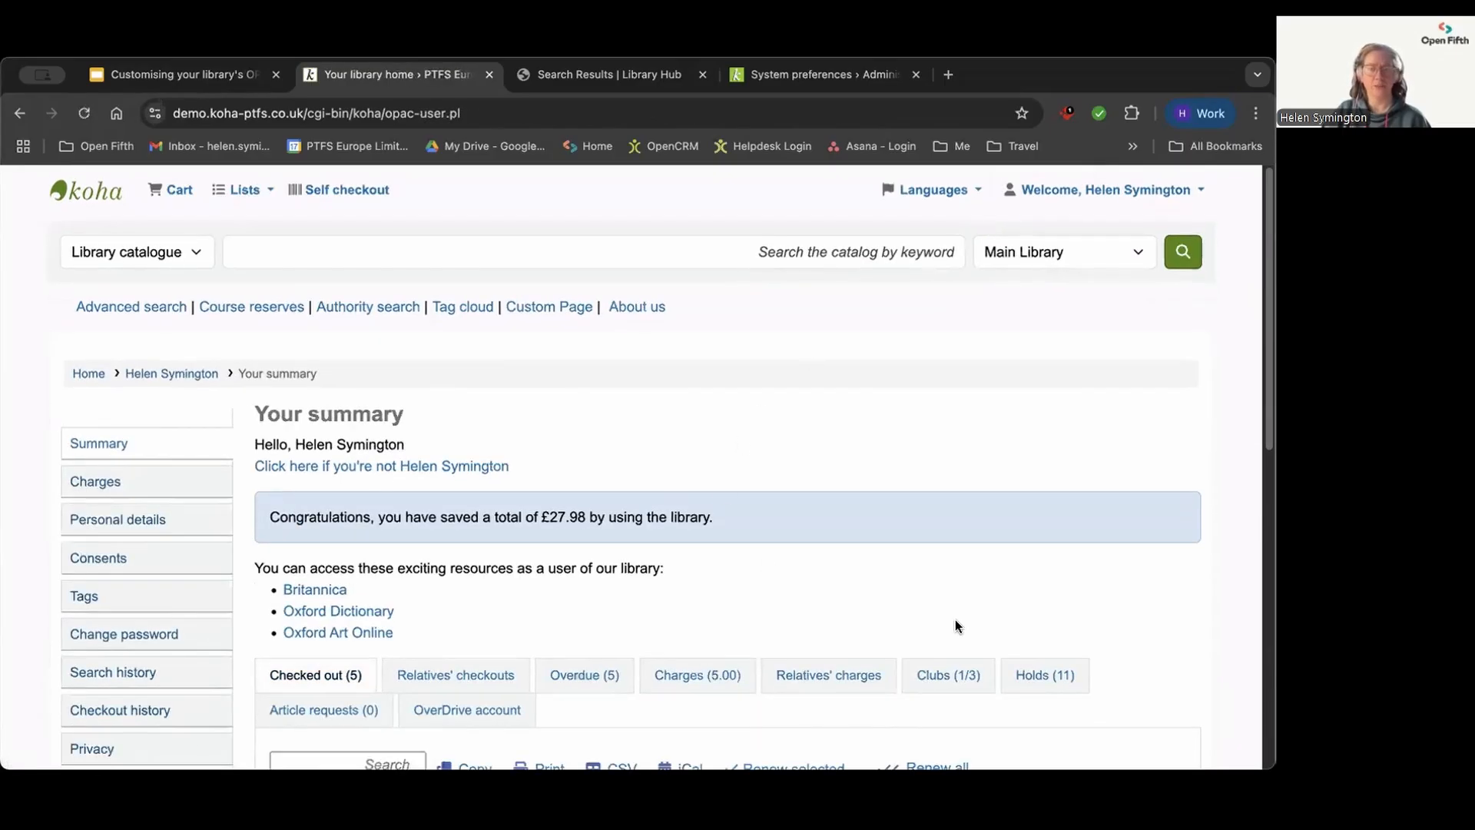
pyautogui.click(1037, 676)
pyautogui.scroll(-4, 718, 484)
pyautogui.scroll(-4, 718, 487)
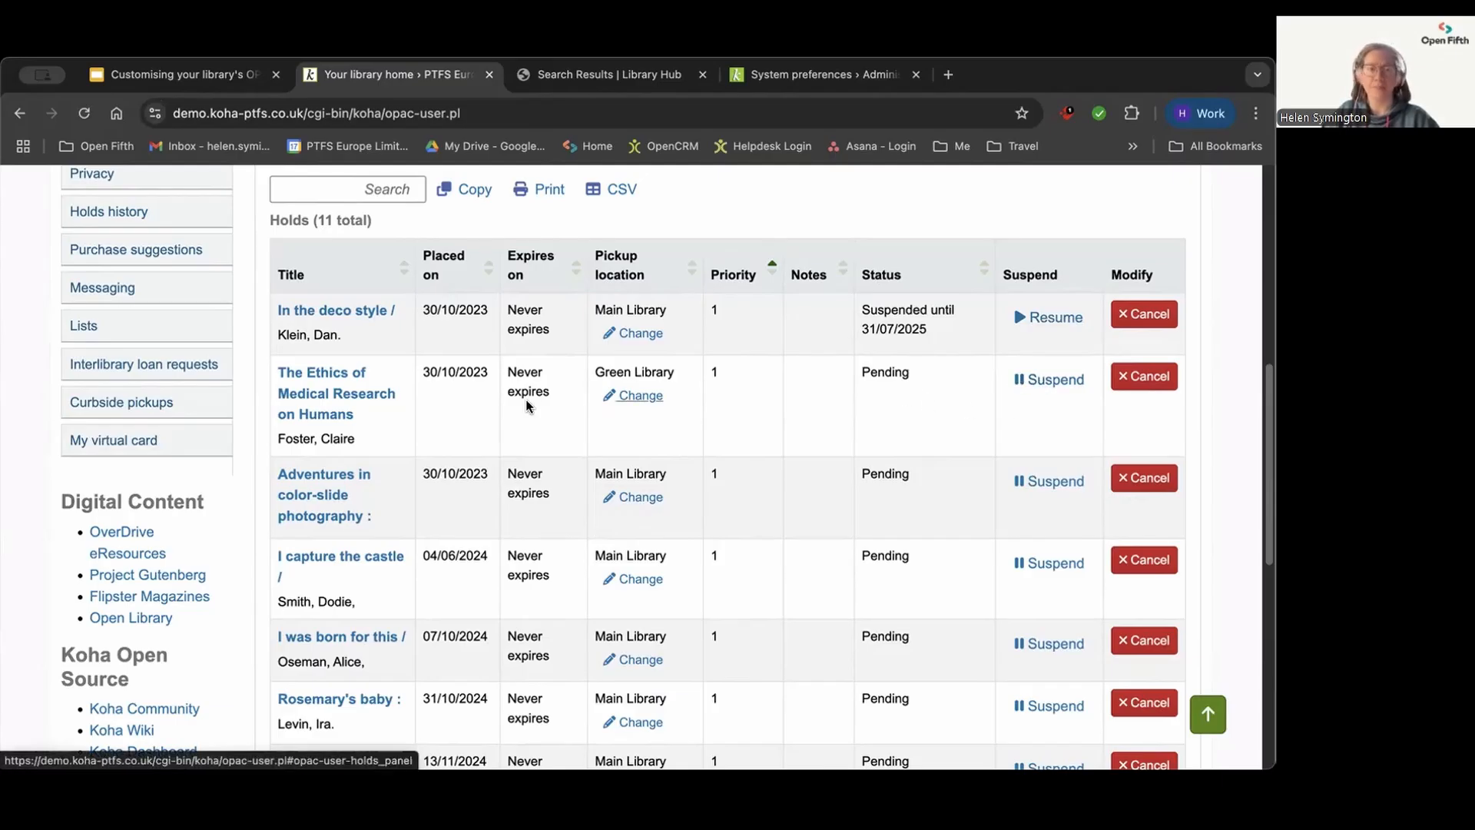
# Step: Suspend the hold on "The Ethics of Medical Research on Humans" until 24/07/2025
pyautogui.click(1039, 386)
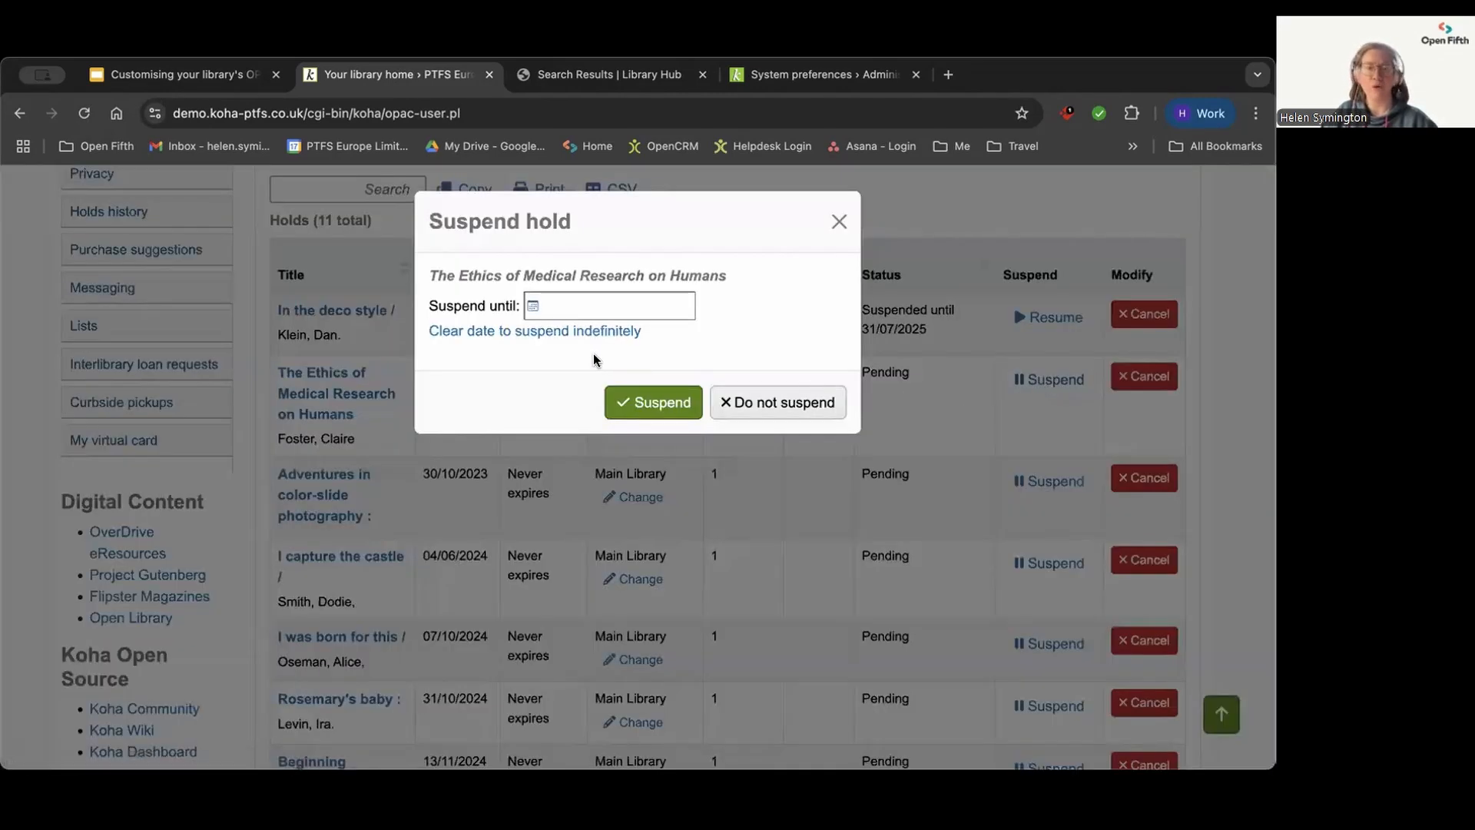
pyautogui.click(531, 304)
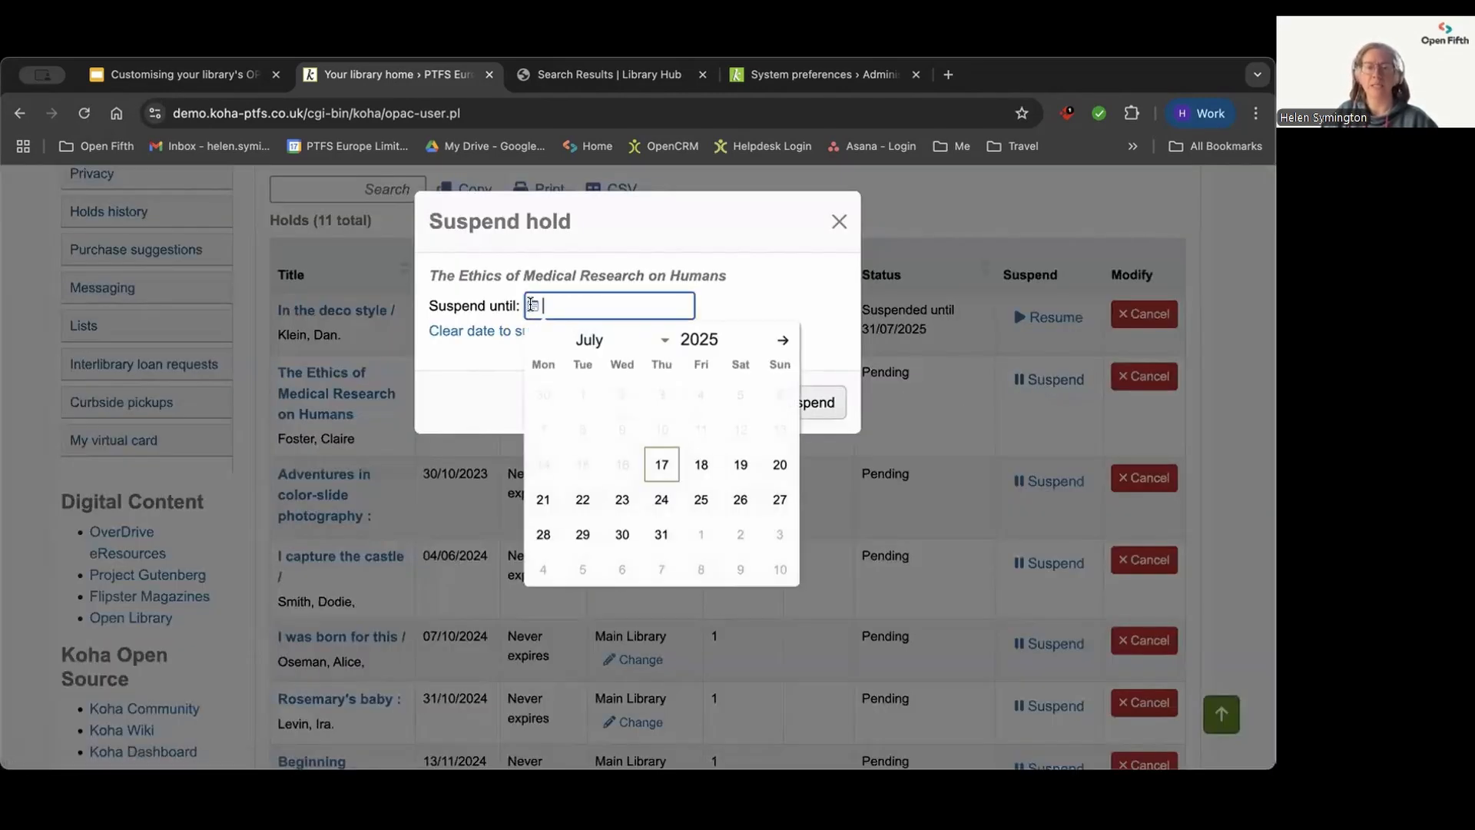
pyautogui.click(661, 499)
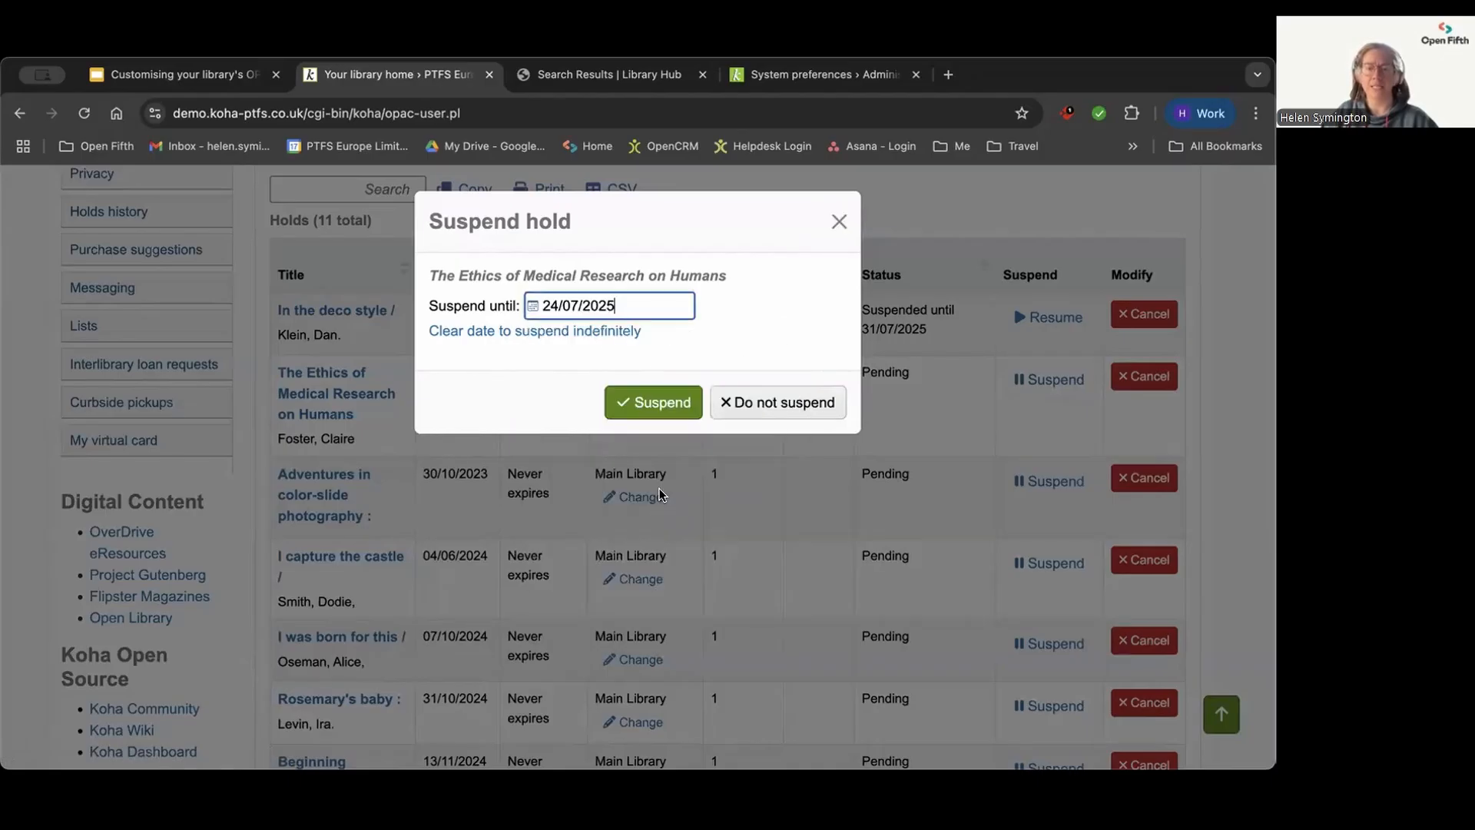
pyautogui.click(657, 405)
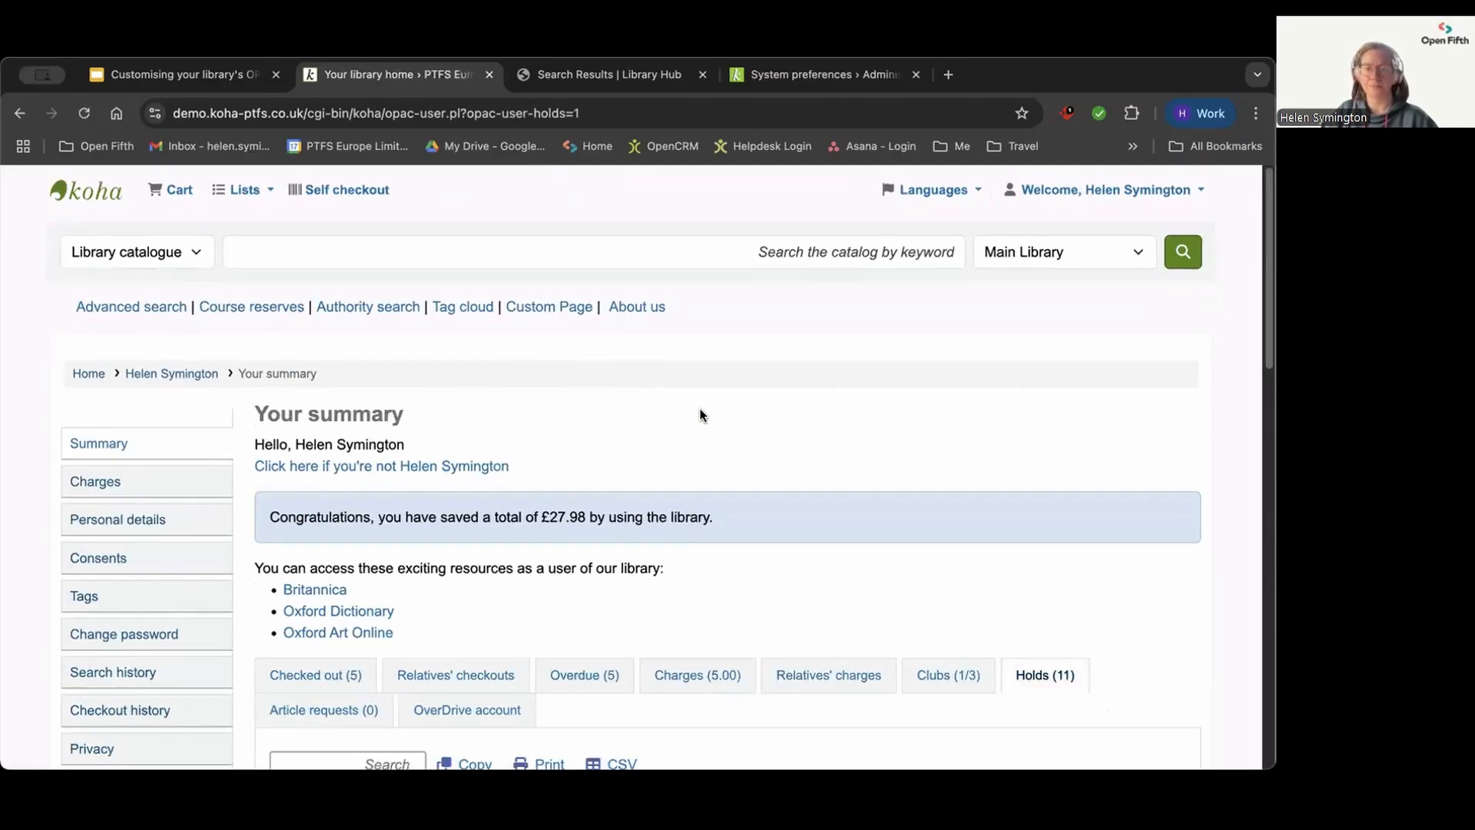
# Step: Look through the patron's holds list and account options, and display the available public and personal lists
pyautogui.scroll(-6, 700, 413)
pyautogui.scroll(-2, 732, 405)
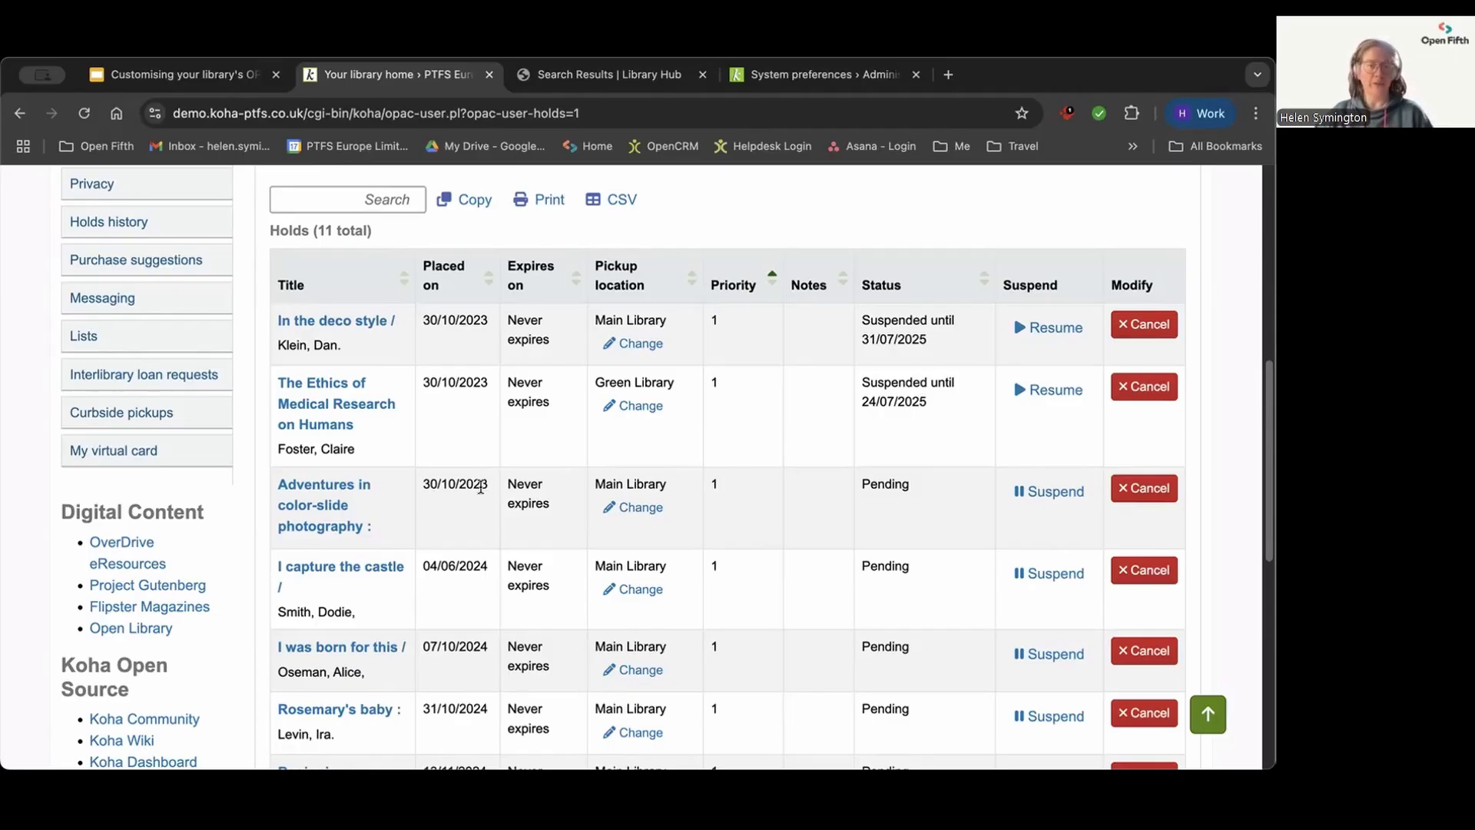
pyautogui.scroll(2, 377, 487)
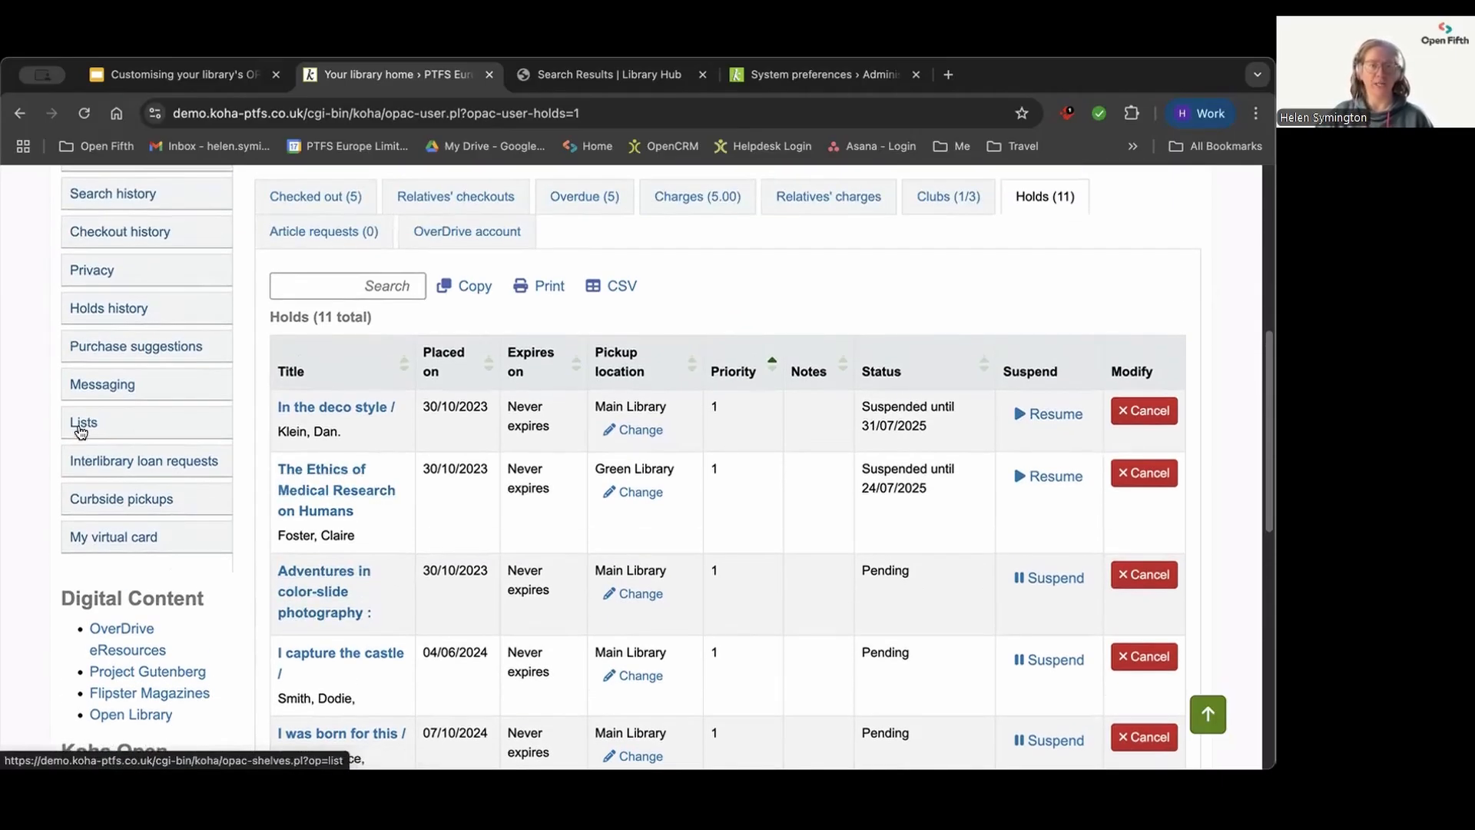
pyautogui.scroll(5, 267, 455)
pyautogui.scroll(6, 265, 455)
pyautogui.scroll(-8, 255, 461)
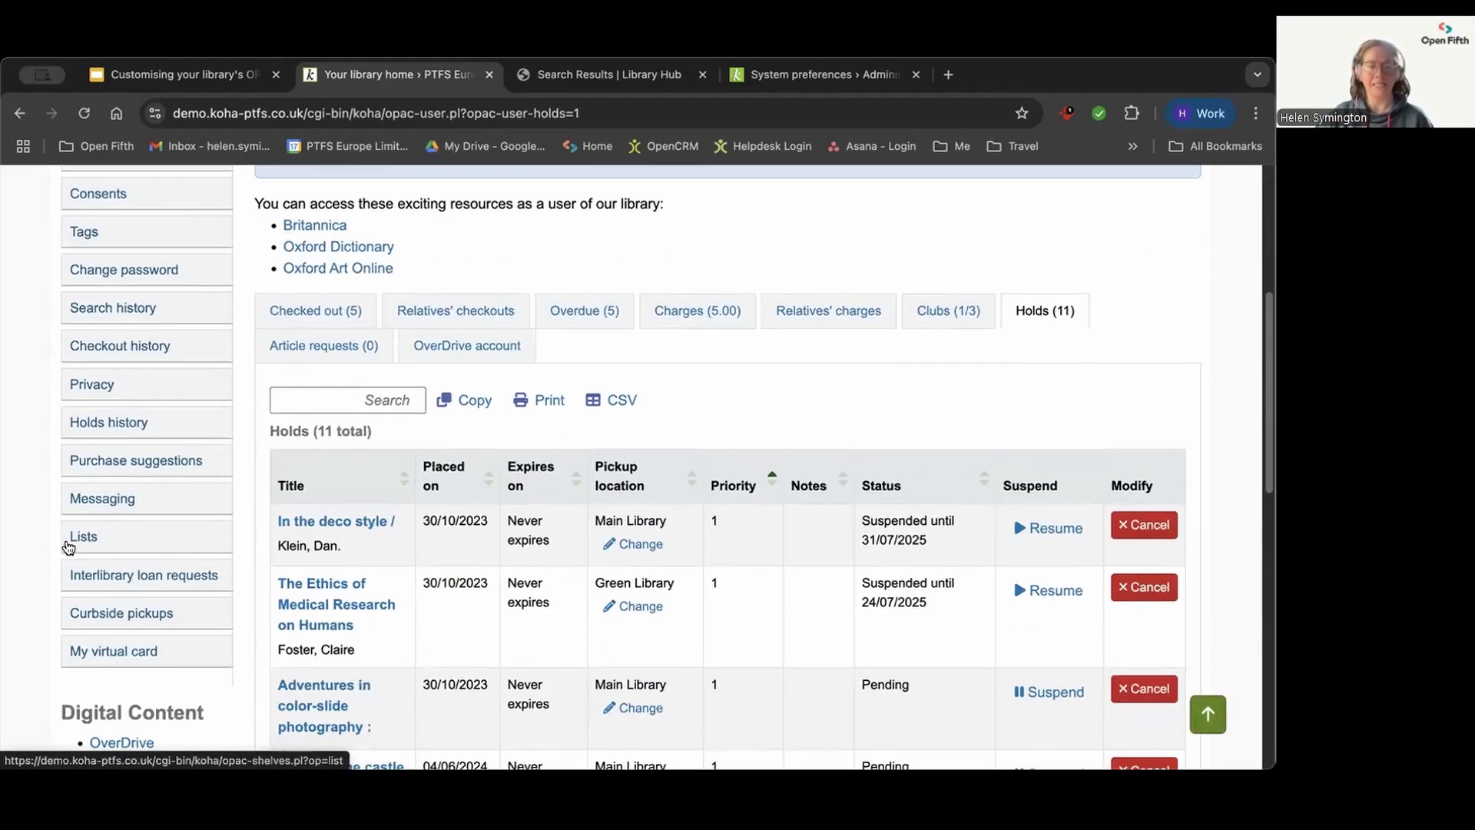
pyautogui.scroll(8, 250, 515)
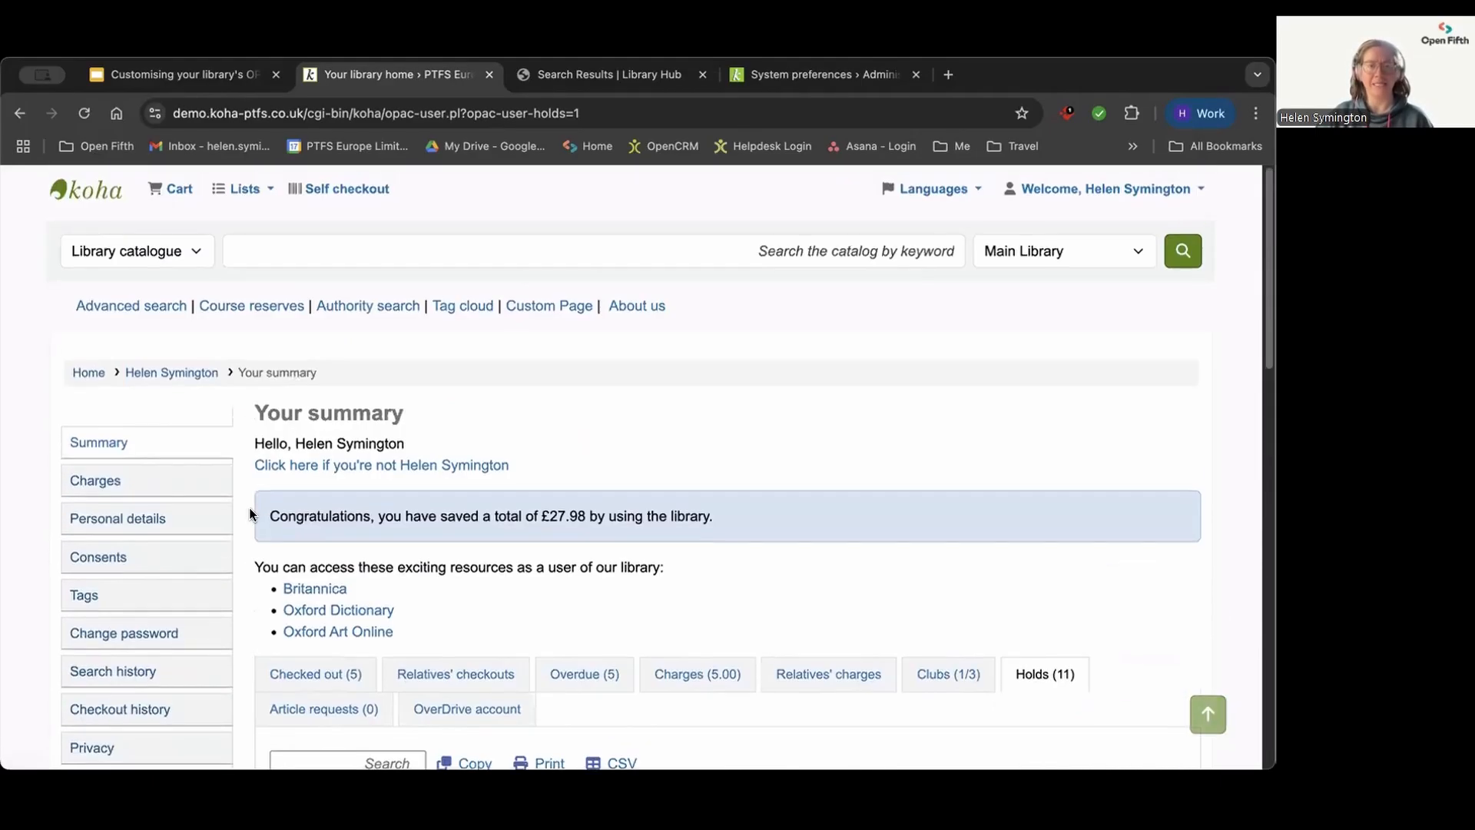
pyautogui.click(242, 191)
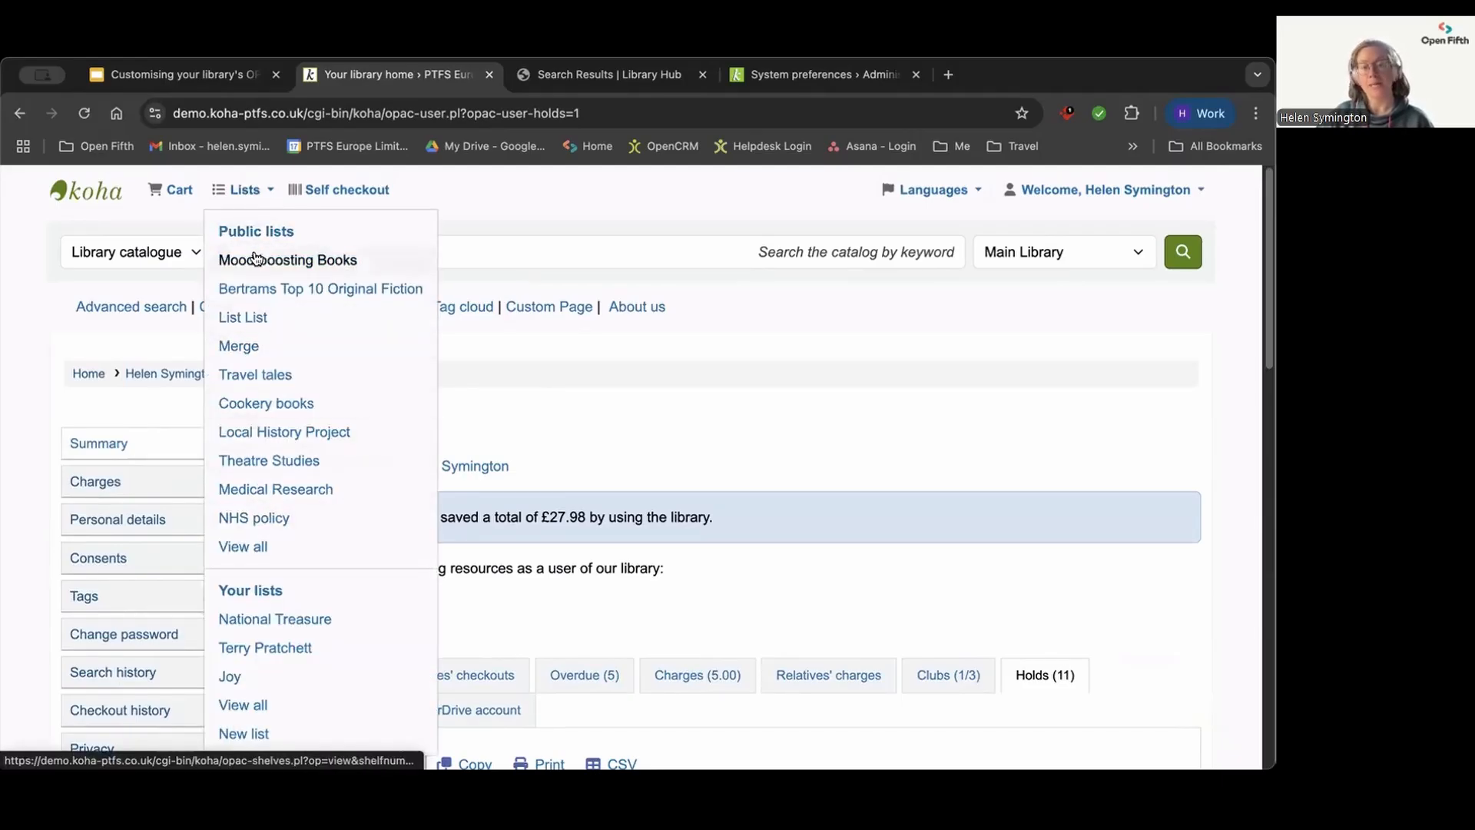
pyautogui.scroll(-2, 242, 453)
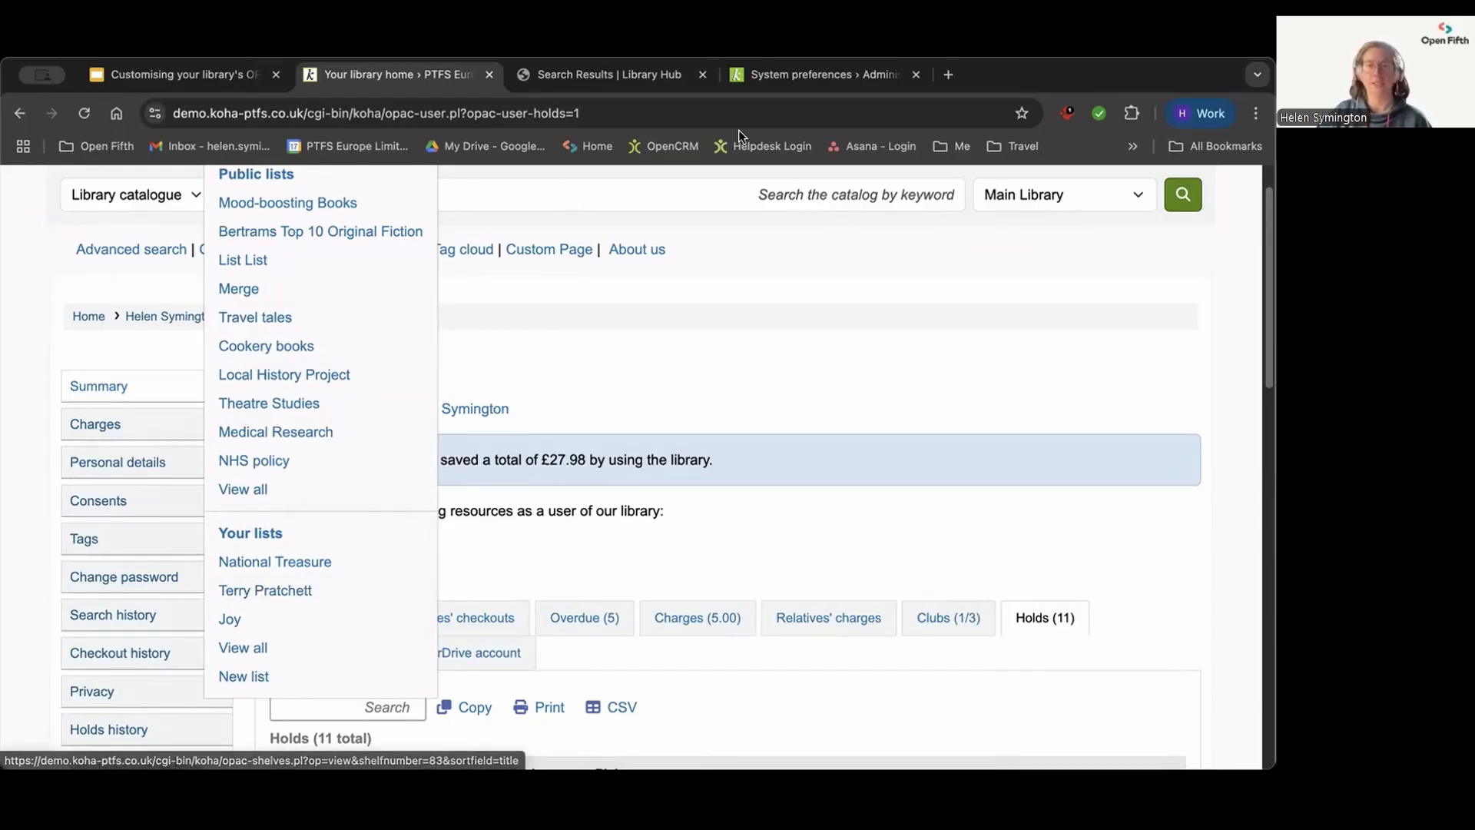
# Step: In the Koha staff interface, find the OpacAllowPublicListCreation system preference, set it to Allow and save the OPAC preferences
pyautogui.click(759, 75)
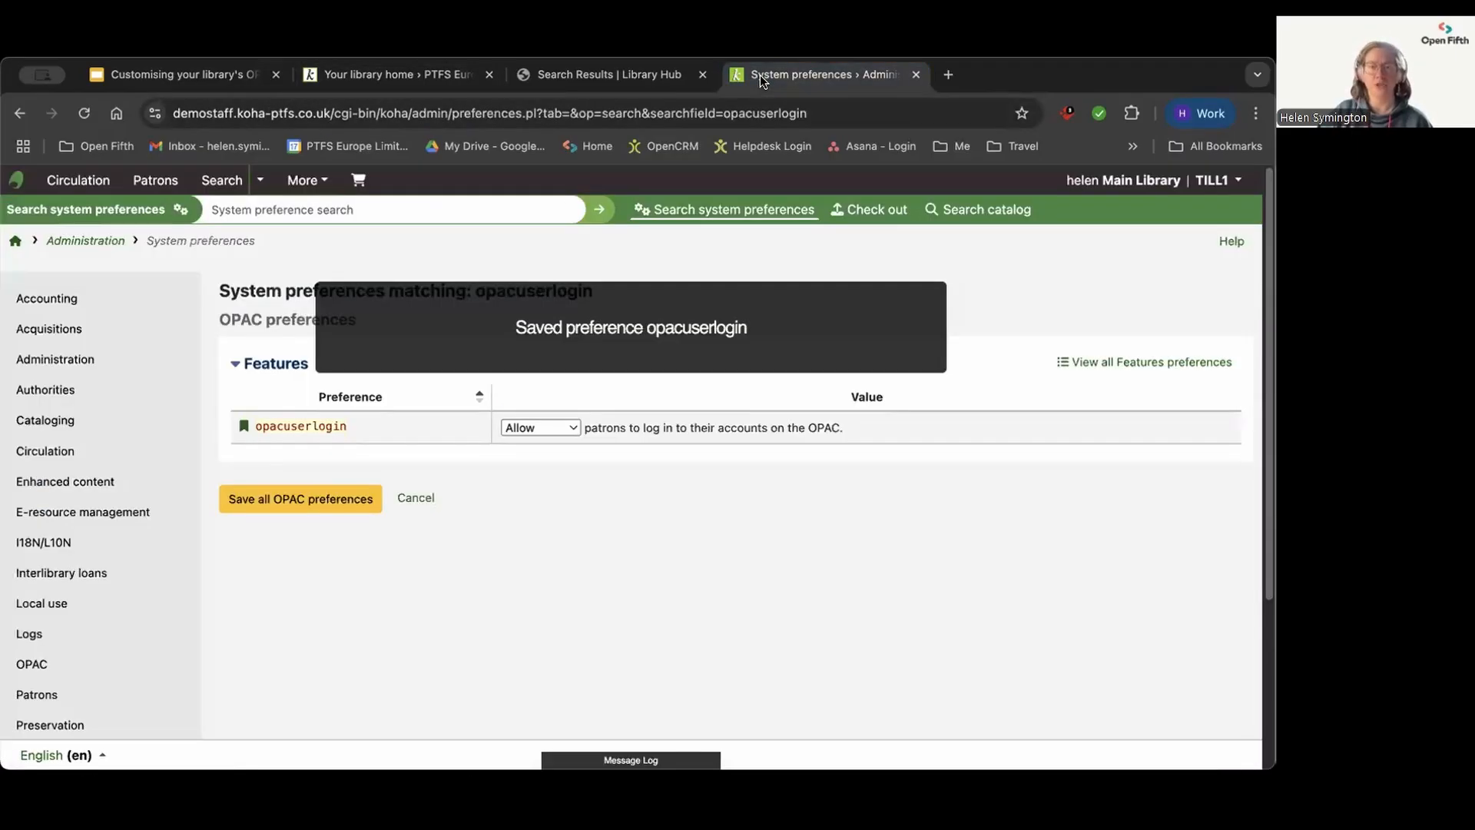
pyautogui.click(291, 210)
pyautogui.write('opac')
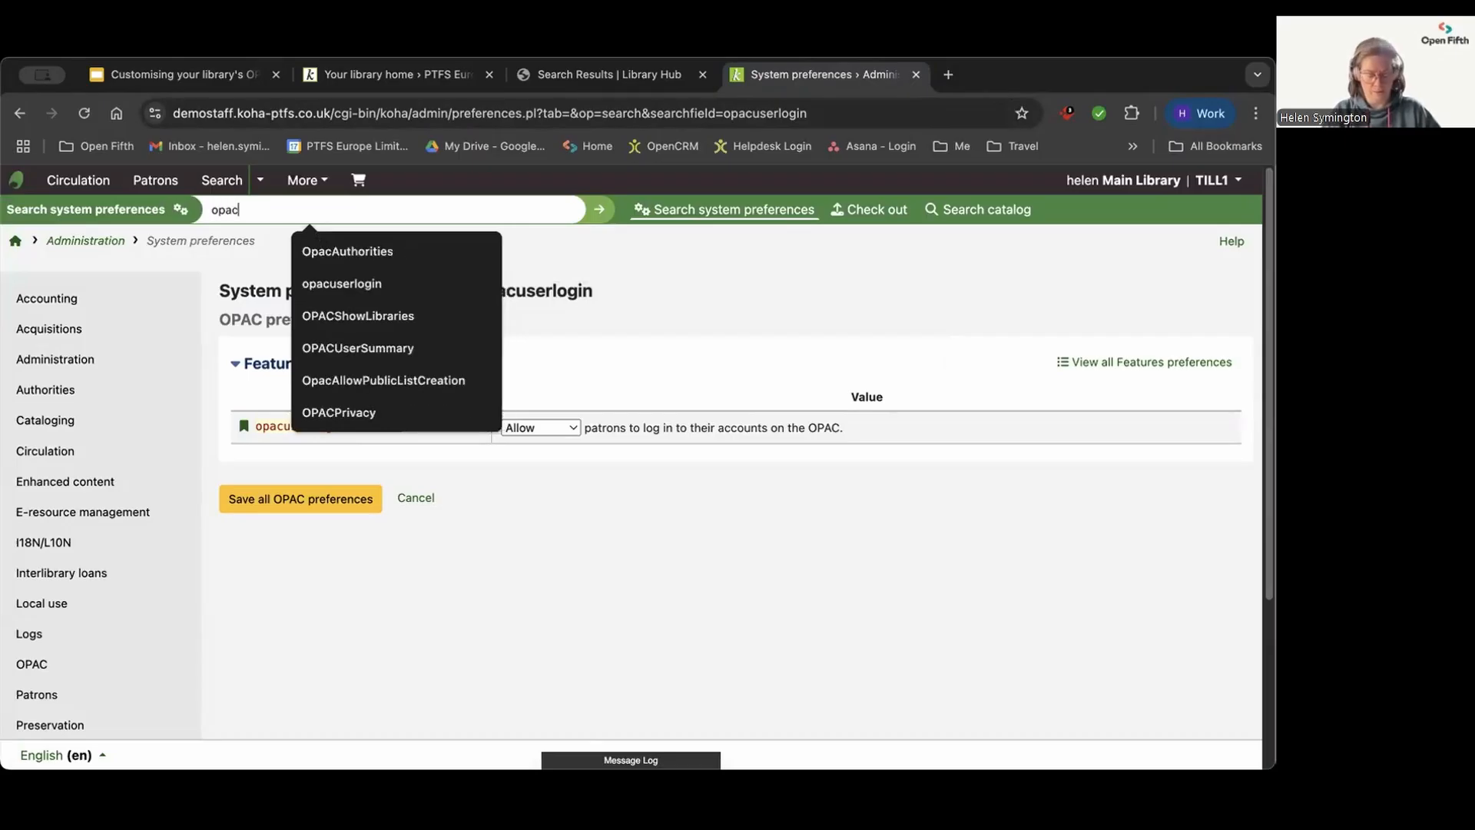
pyautogui.write('allow')
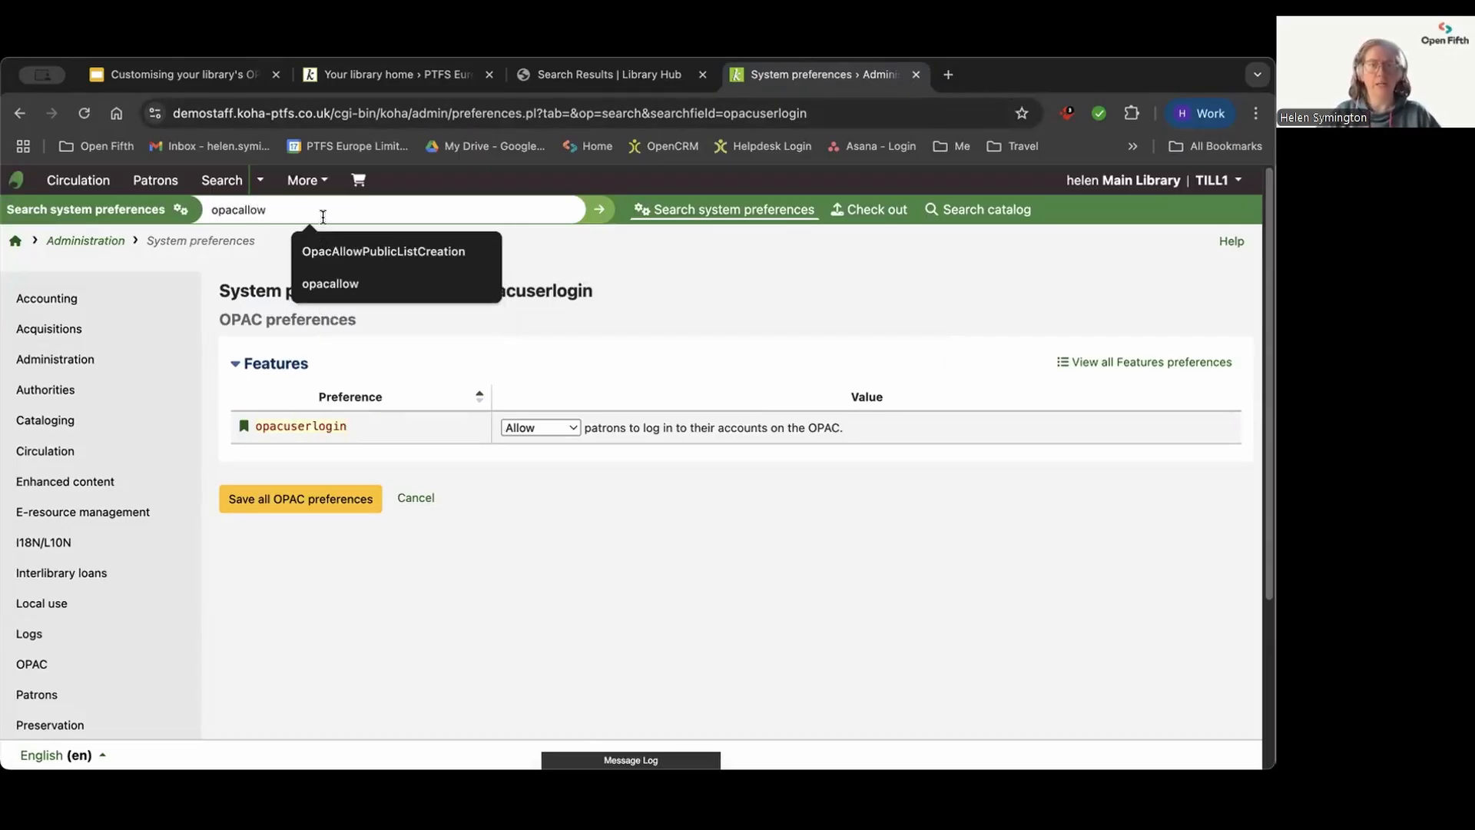
pyautogui.click(381, 248)
pyautogui.click(599, 214)
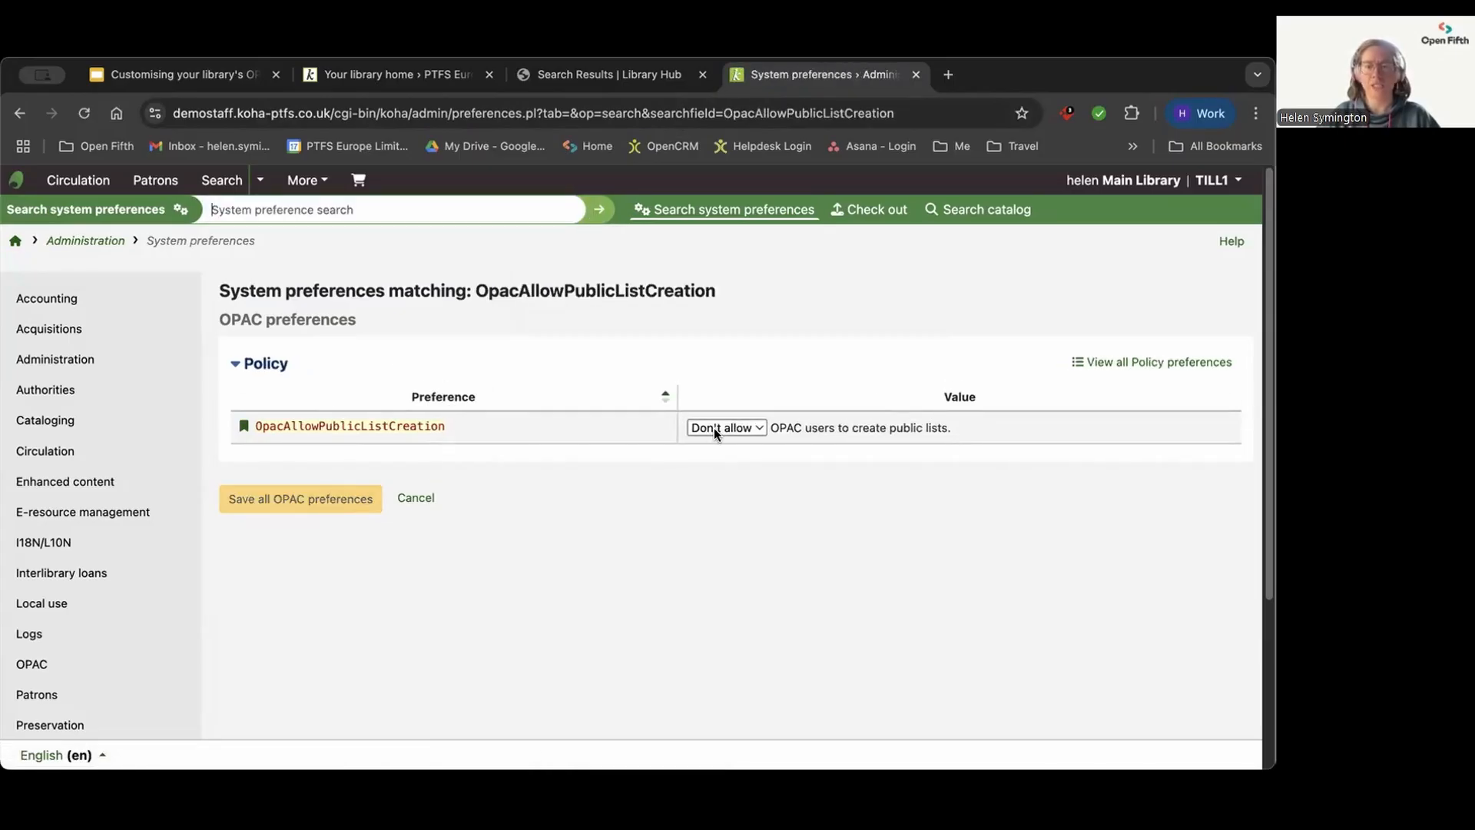
pyautogui.click(713, 428)
pyautogui.click(716, 447)
pyautogui.click(311, 501)
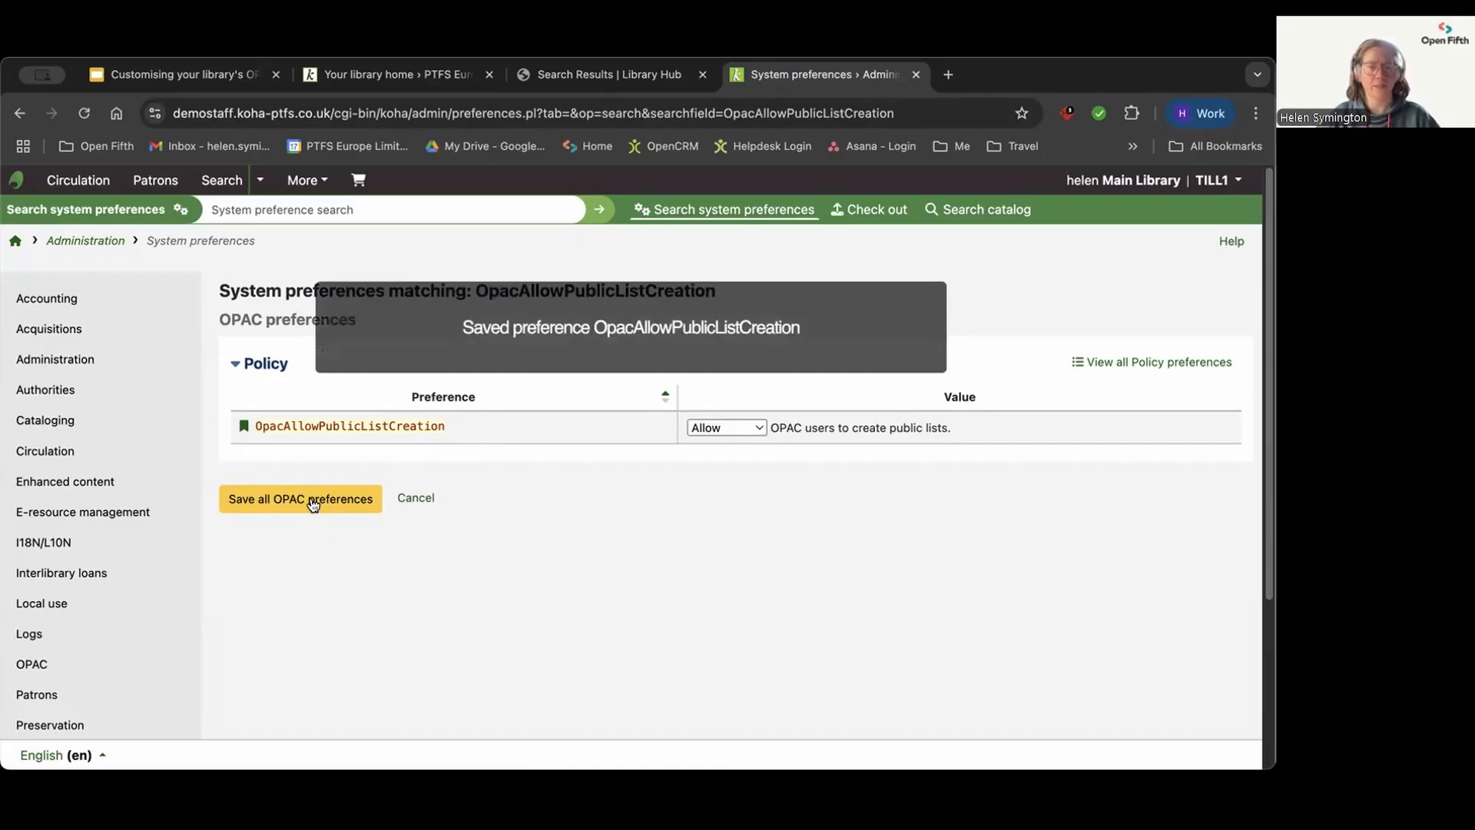
# Step: Reload the patron's account page in the OPAC, show the patron's own lists and try to edit the National Treasure list
pyautogui.click(390, 84)
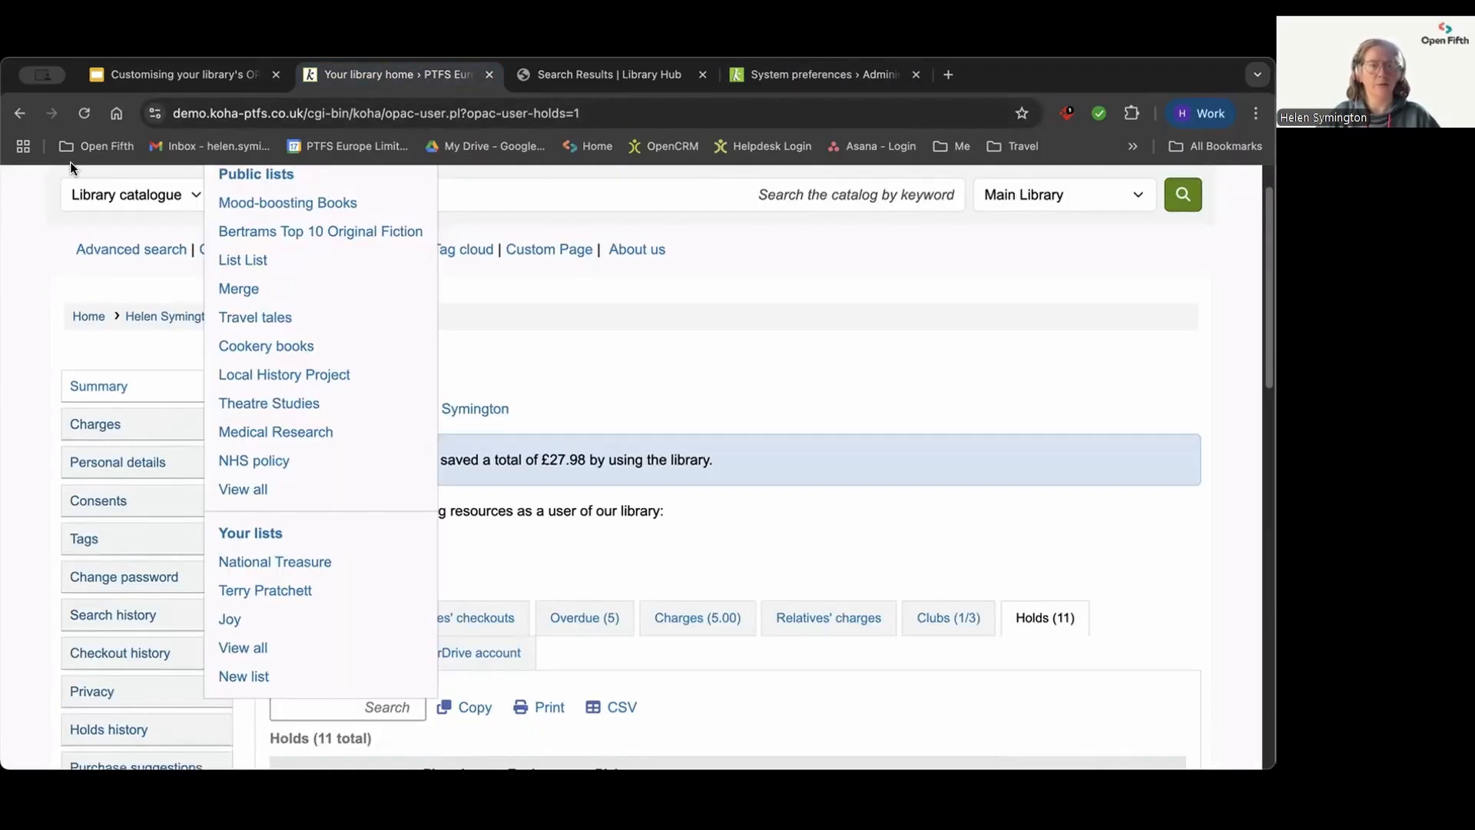
pyautogui.click(82, 113)
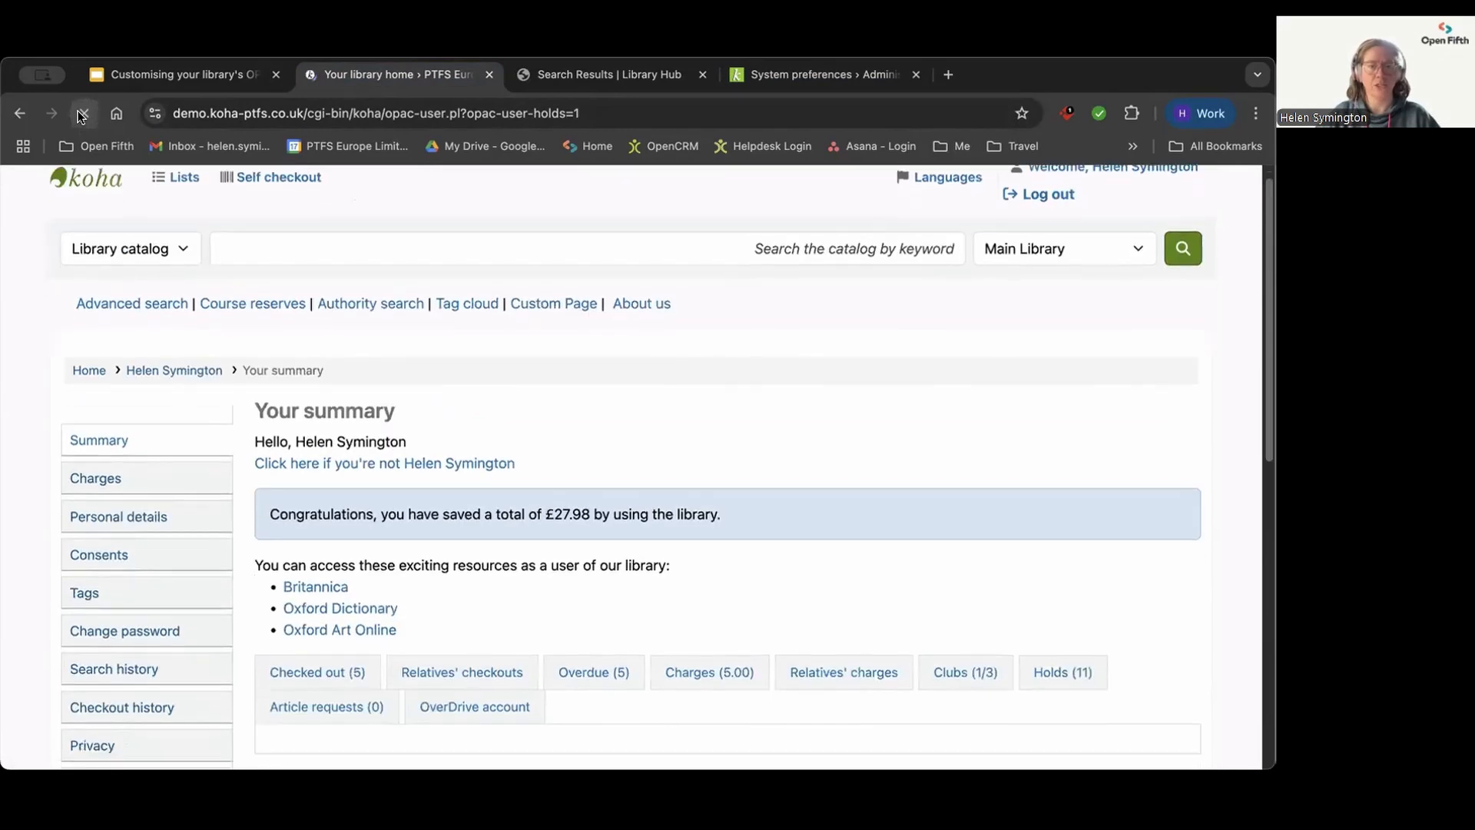
pyautogui.scroll(-3, 444, 349)
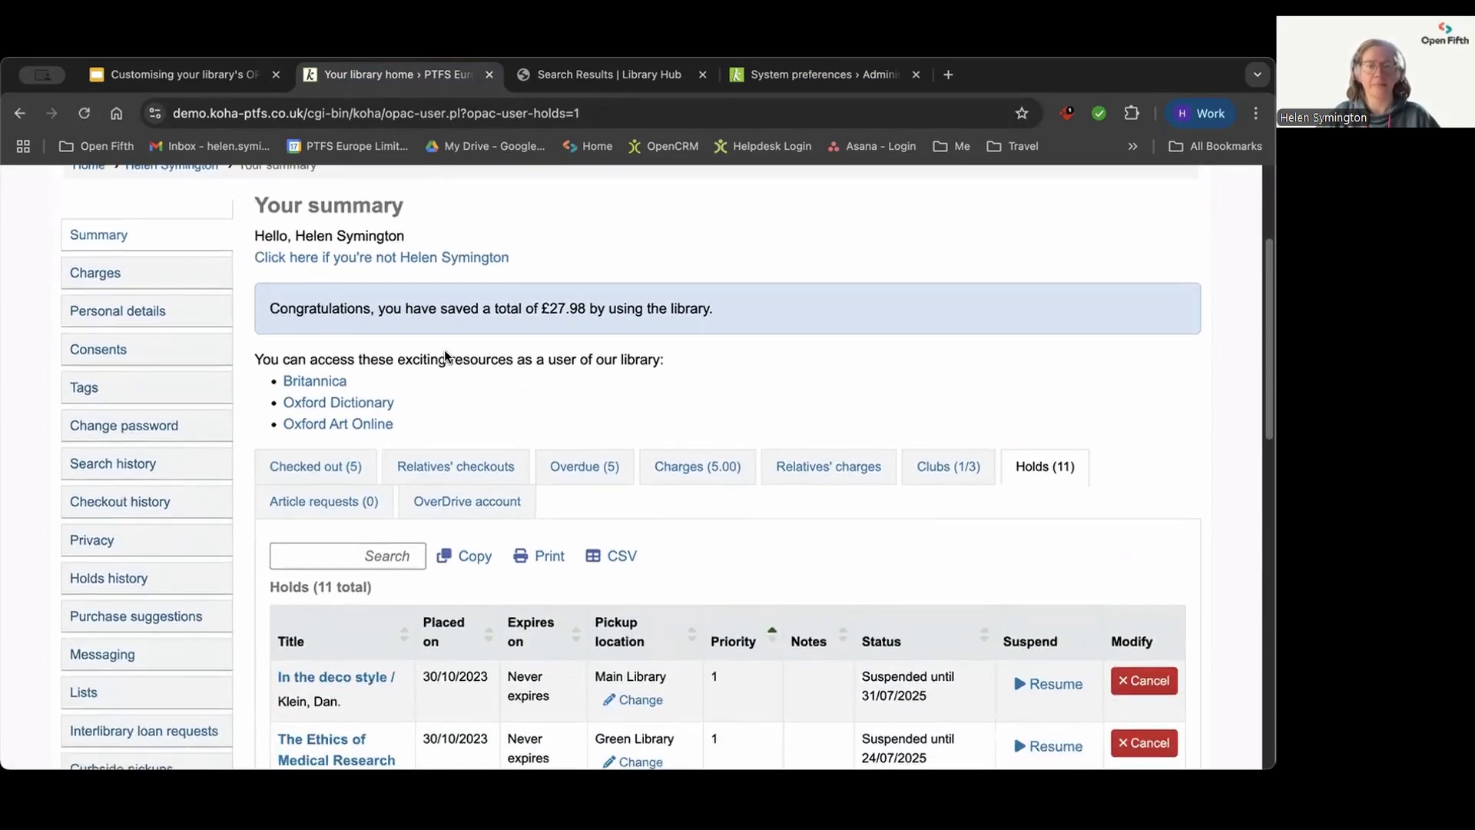
pyautogui.scroll(-2, 444, 351)
pyautogui.click(82, 550)
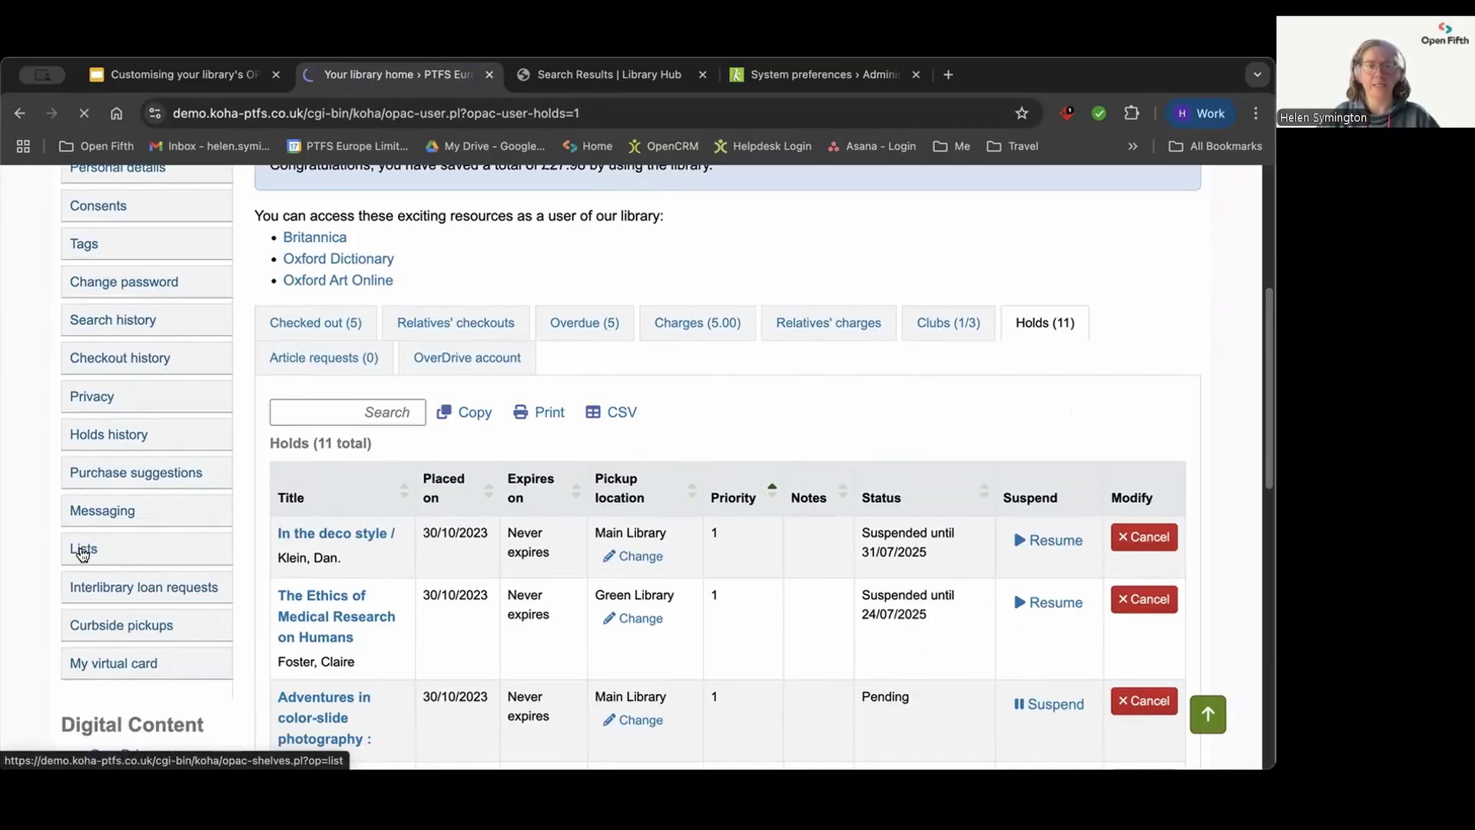
pyautogui.scroll(-1, 429, 528)
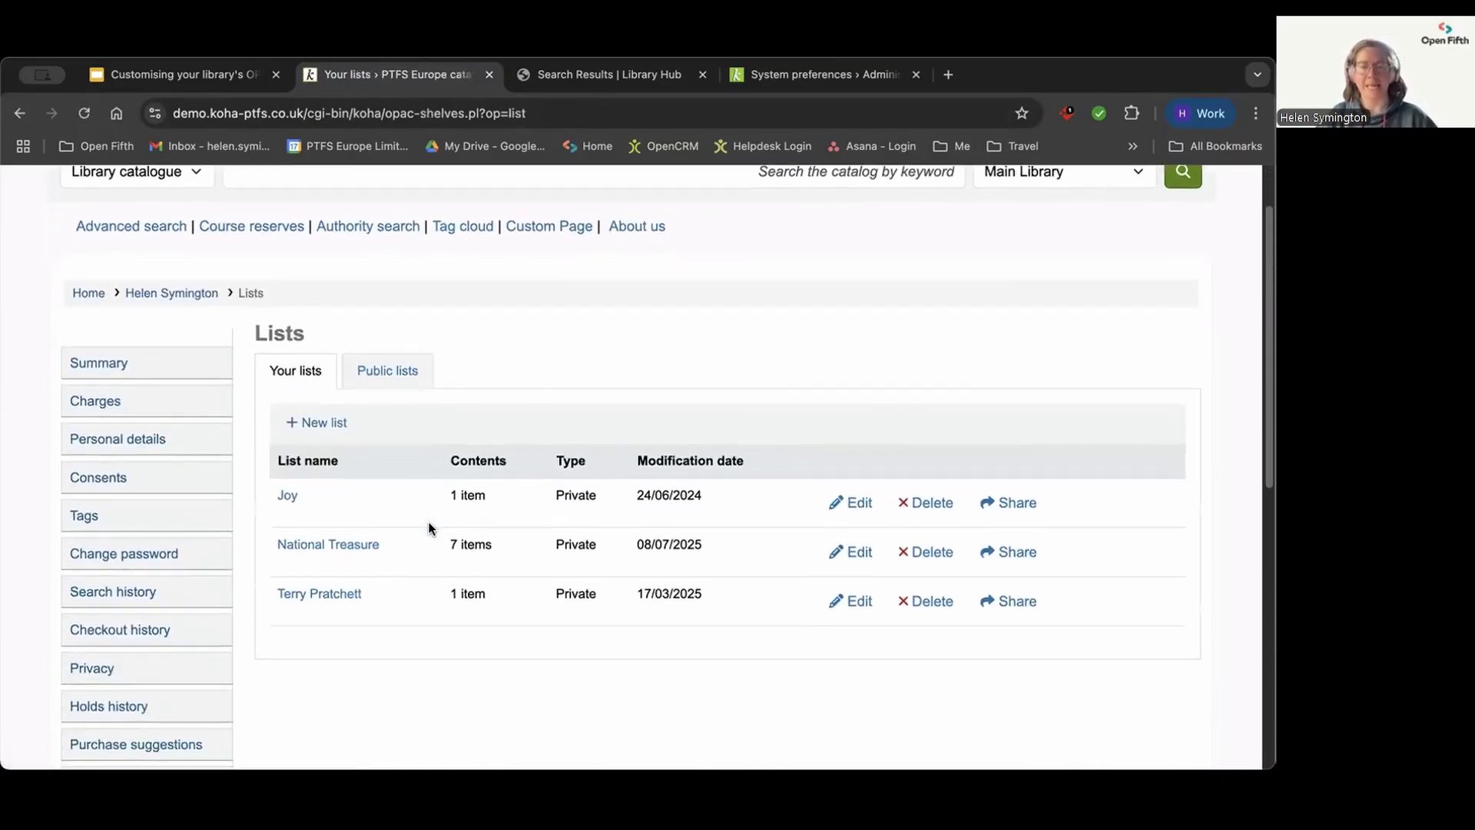
pyautogui.scroll(-1, 429, 528)
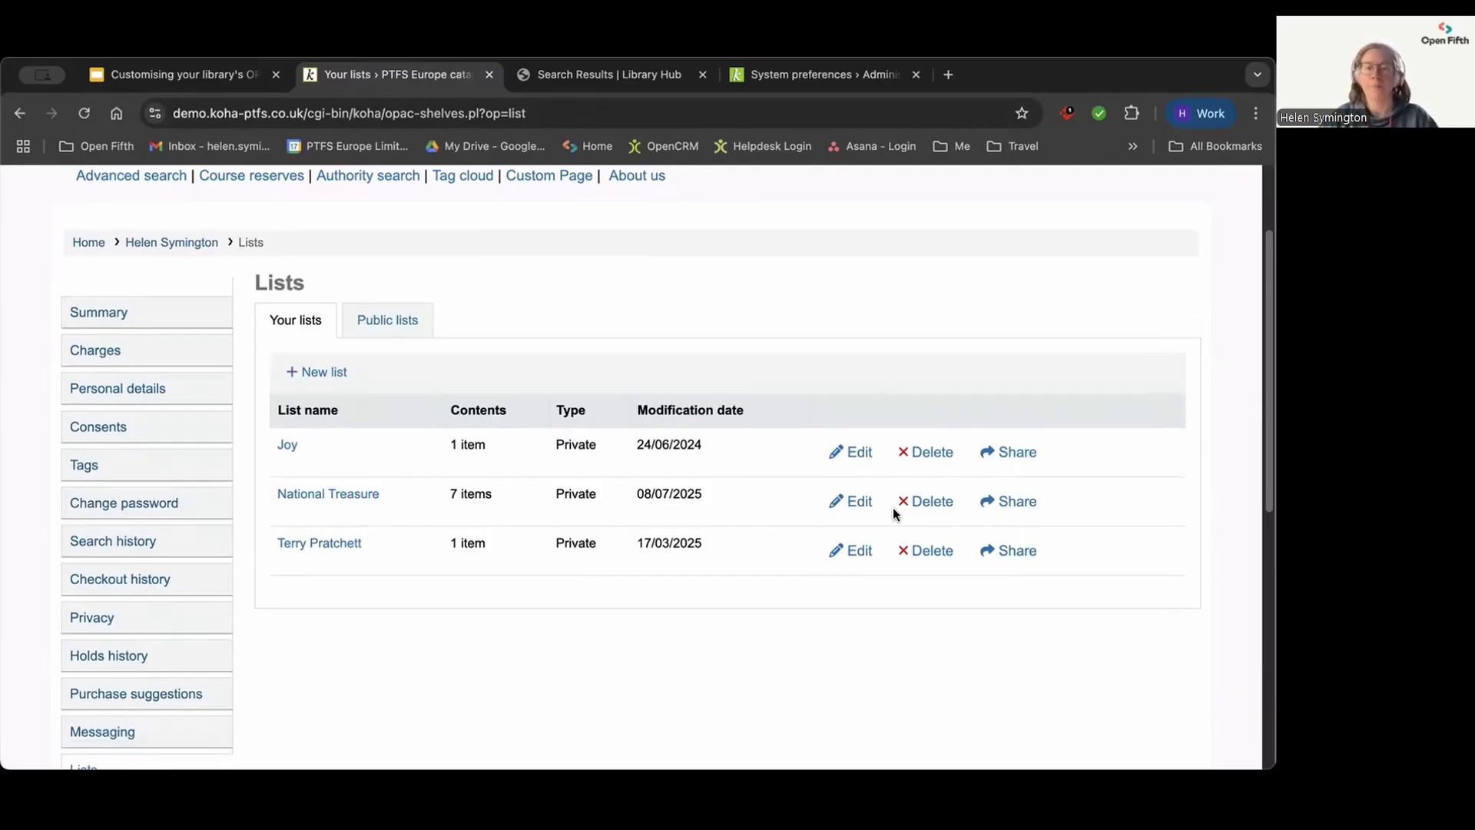
pyautogui.click(854, 504)
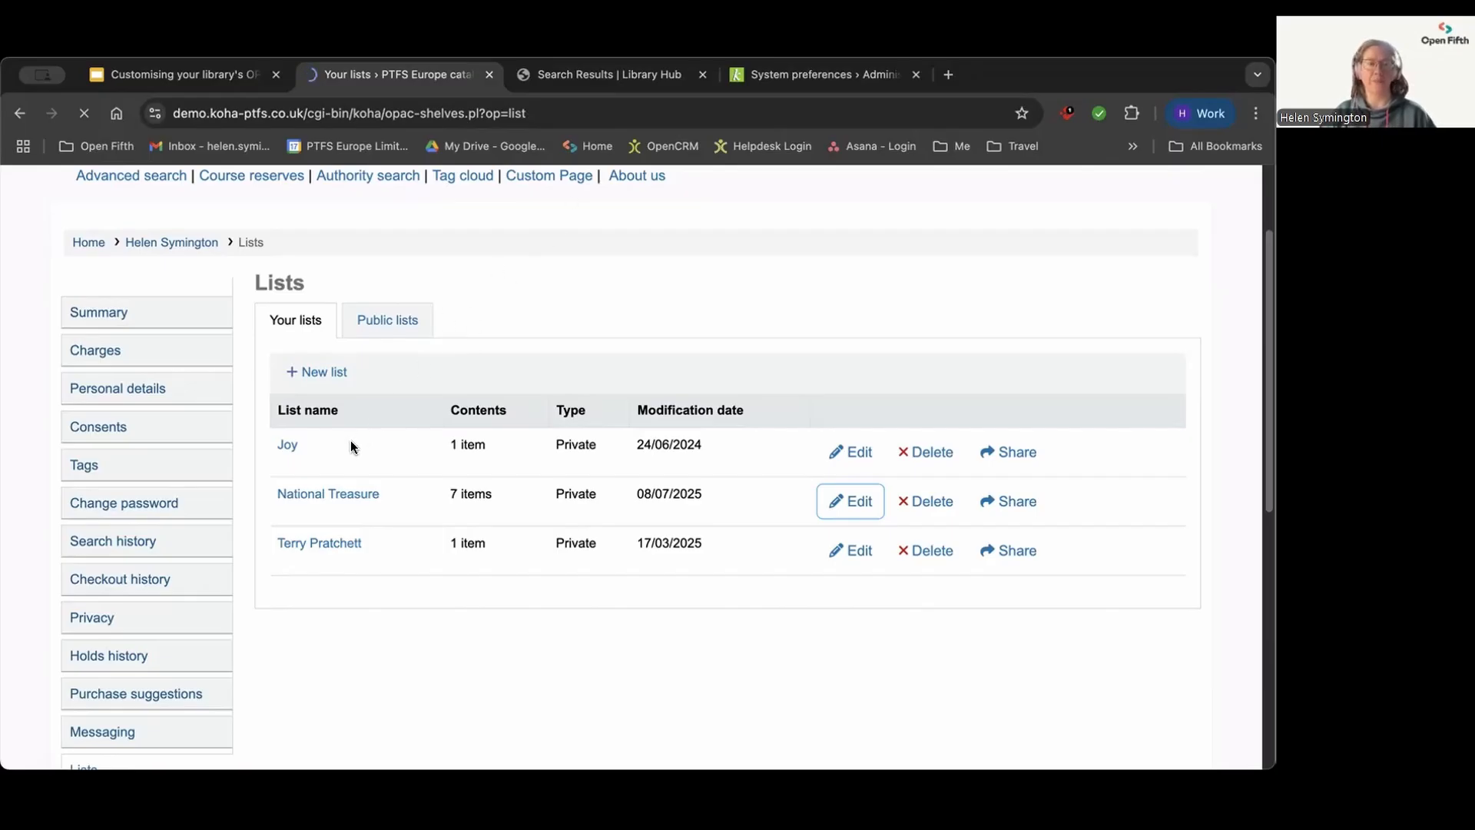
# Step: Search the Main Library catalogue for "terry pratchett" and look through the results
pyautogui.scroll(2, 352, 435)
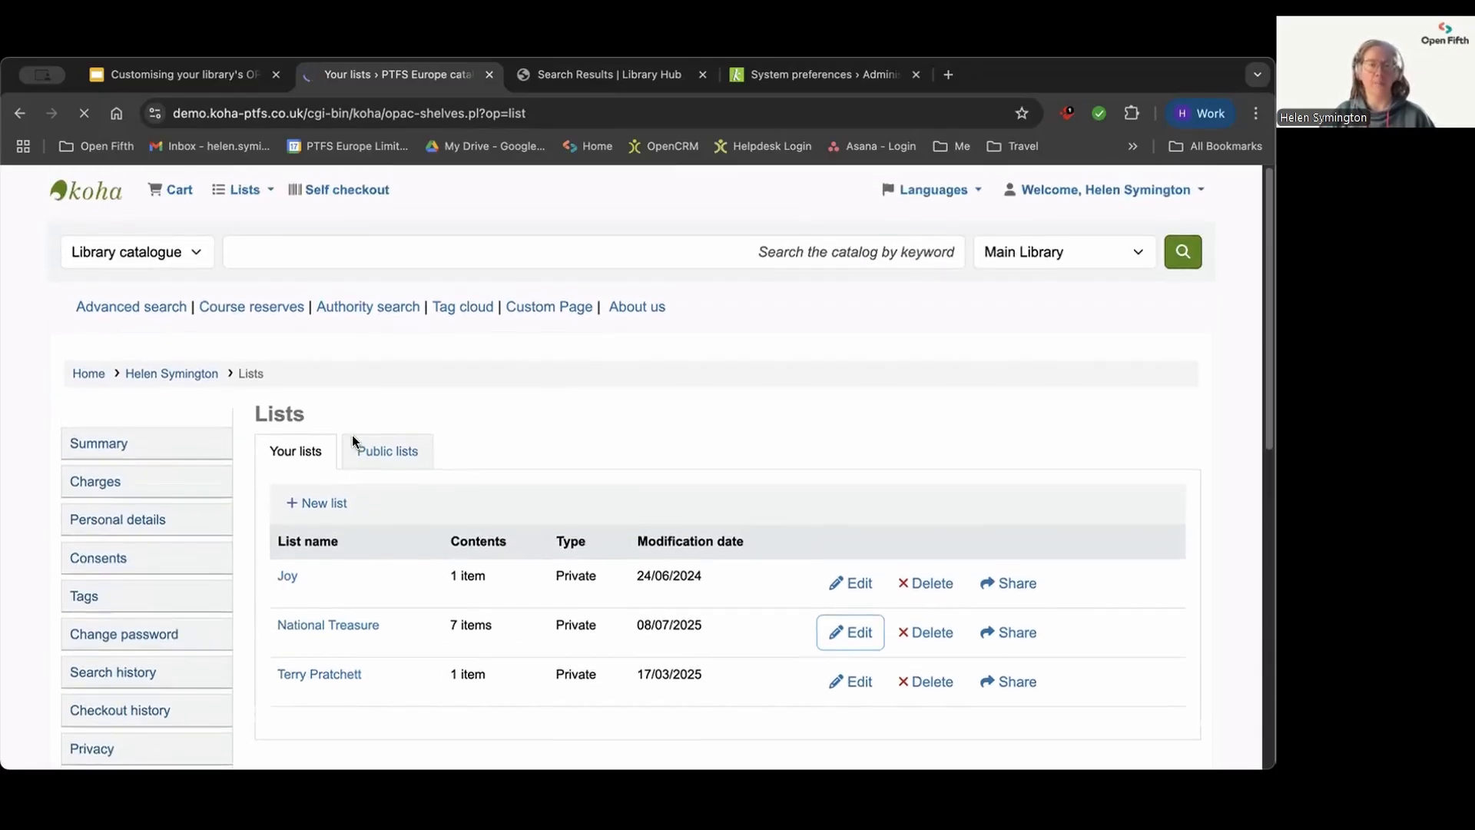
pyautogui.click(255, 251)
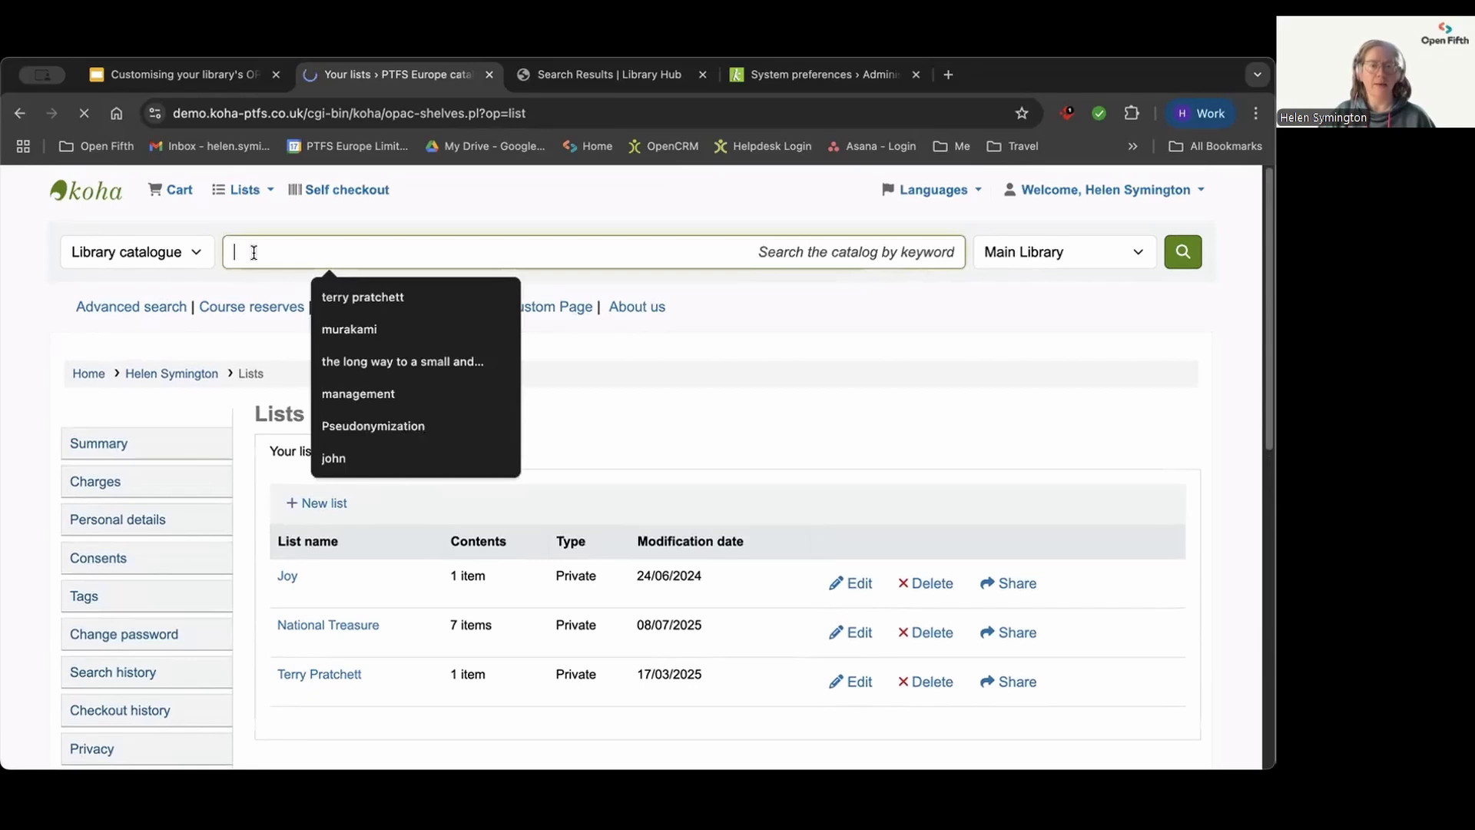
pyautogui.click(357, 293)
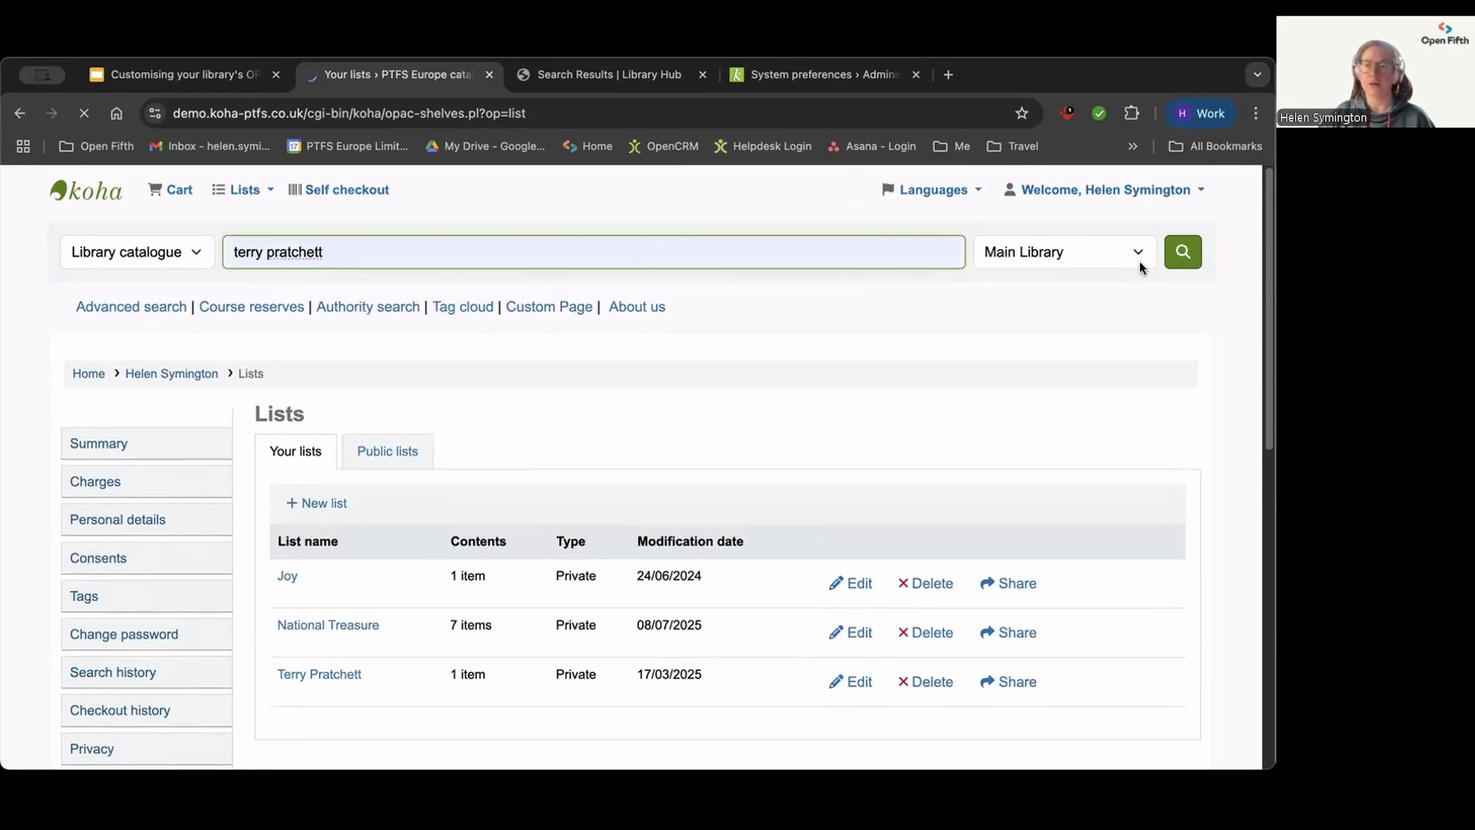
pyautogui.click(1181, 250)
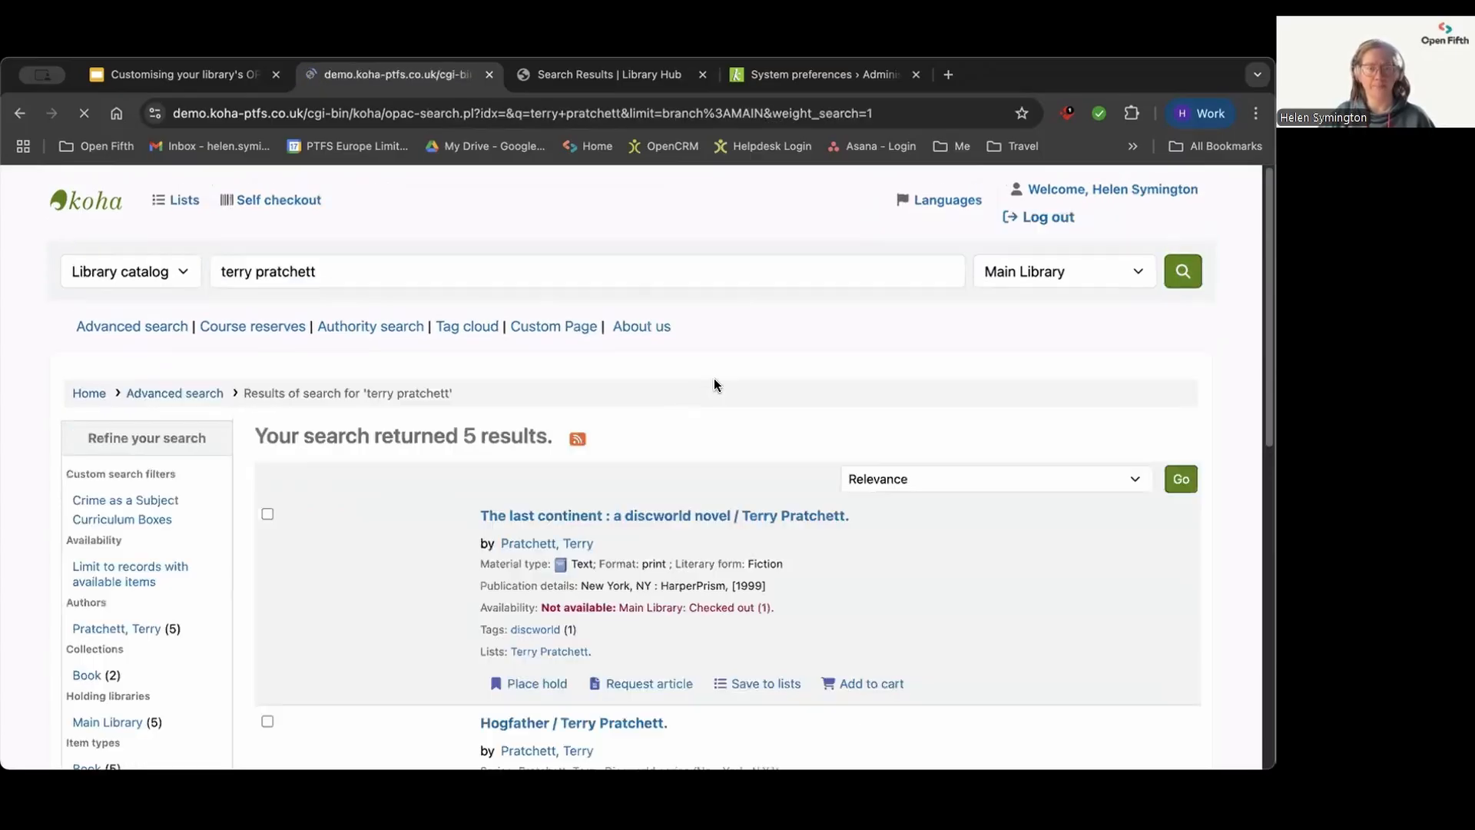
pyautogui.scroll(-1, 726, 362)
pyautogui.scroll(-3, 726, 365)
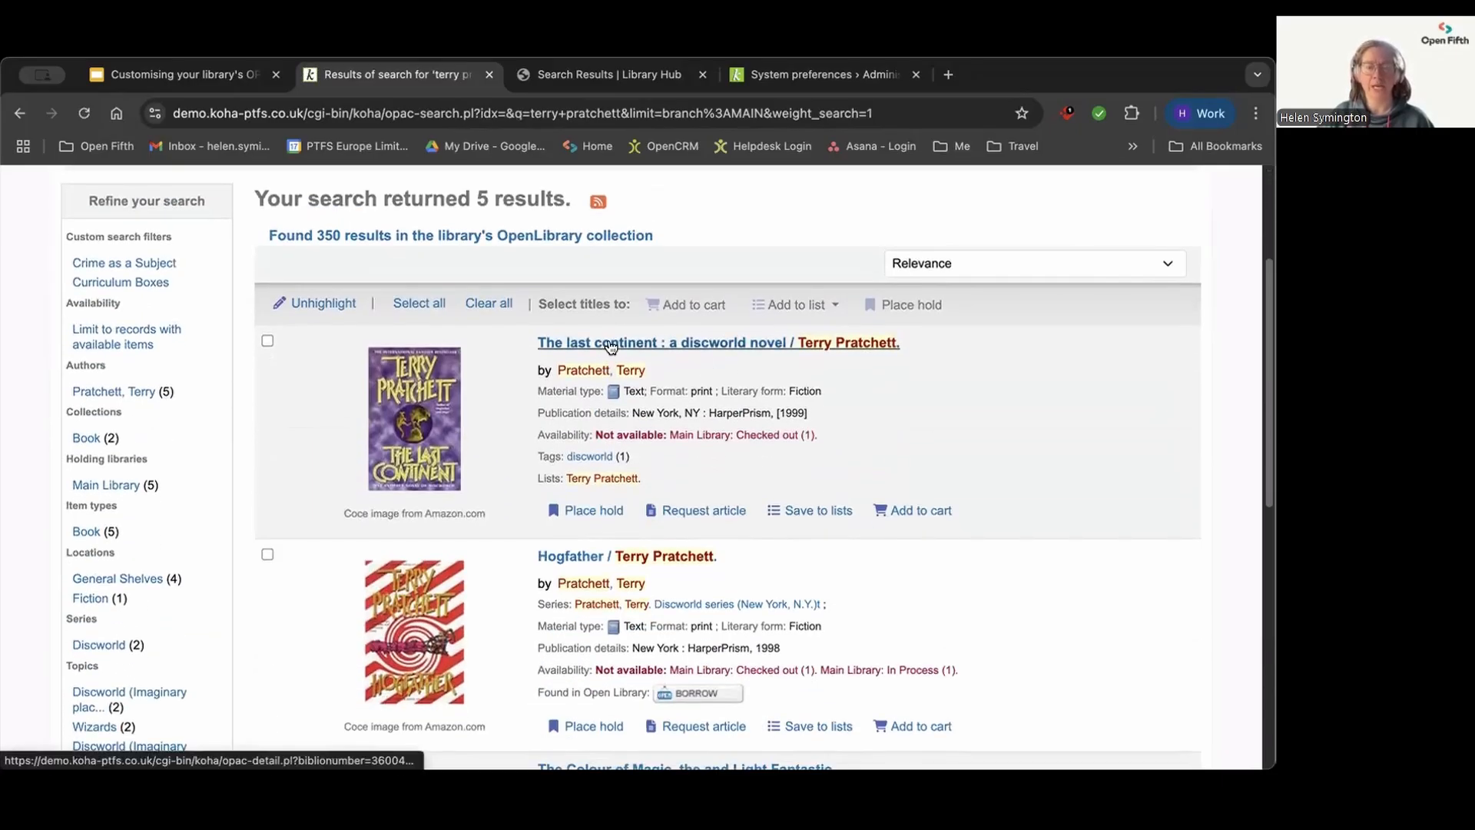
# Step: View the details of "The last continent" and highlight the patron's comment on it
pyautogui.click(610, 344)
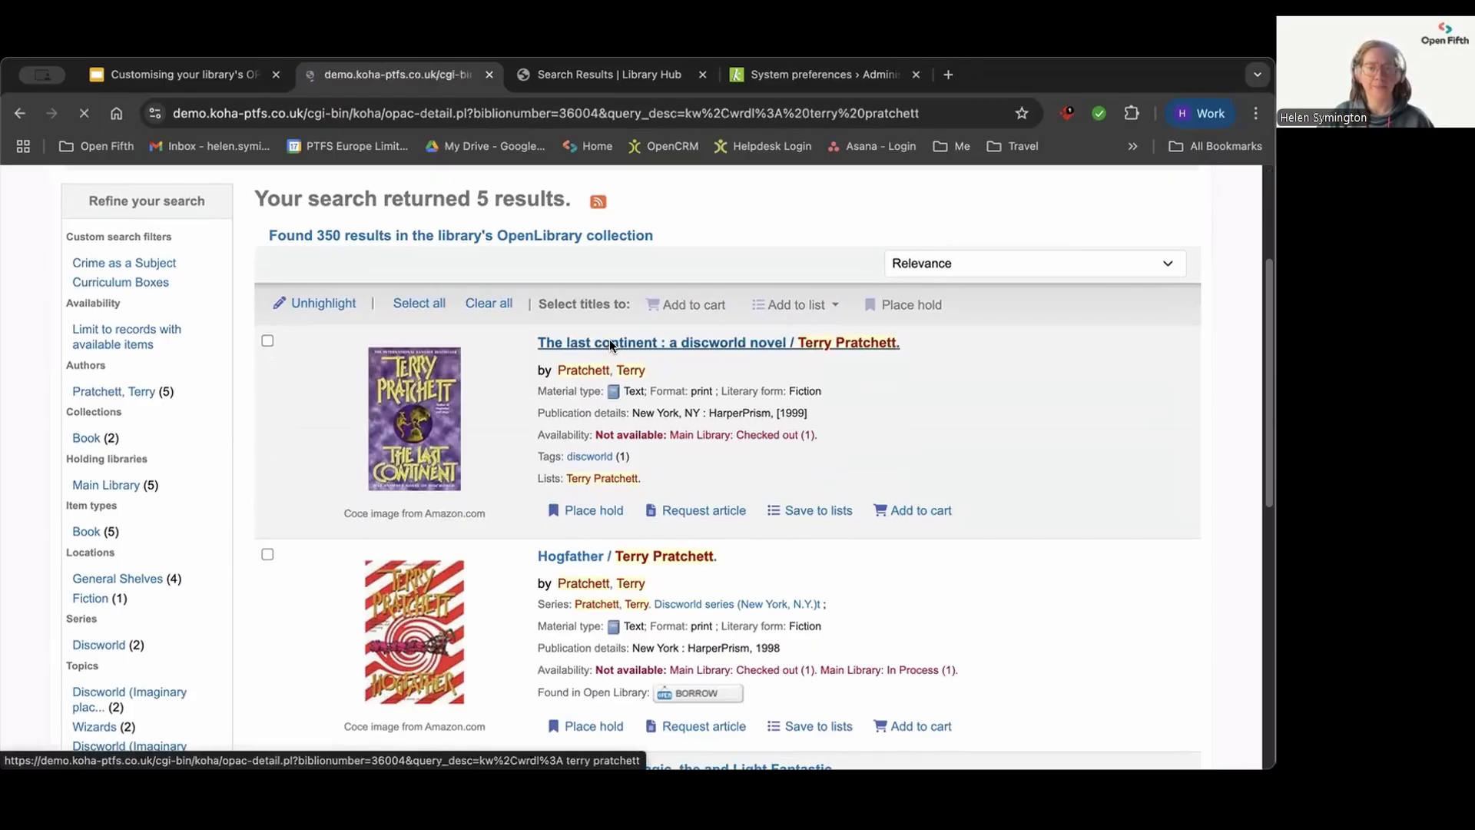
pyautogui.scroll(-5, 564, 415)
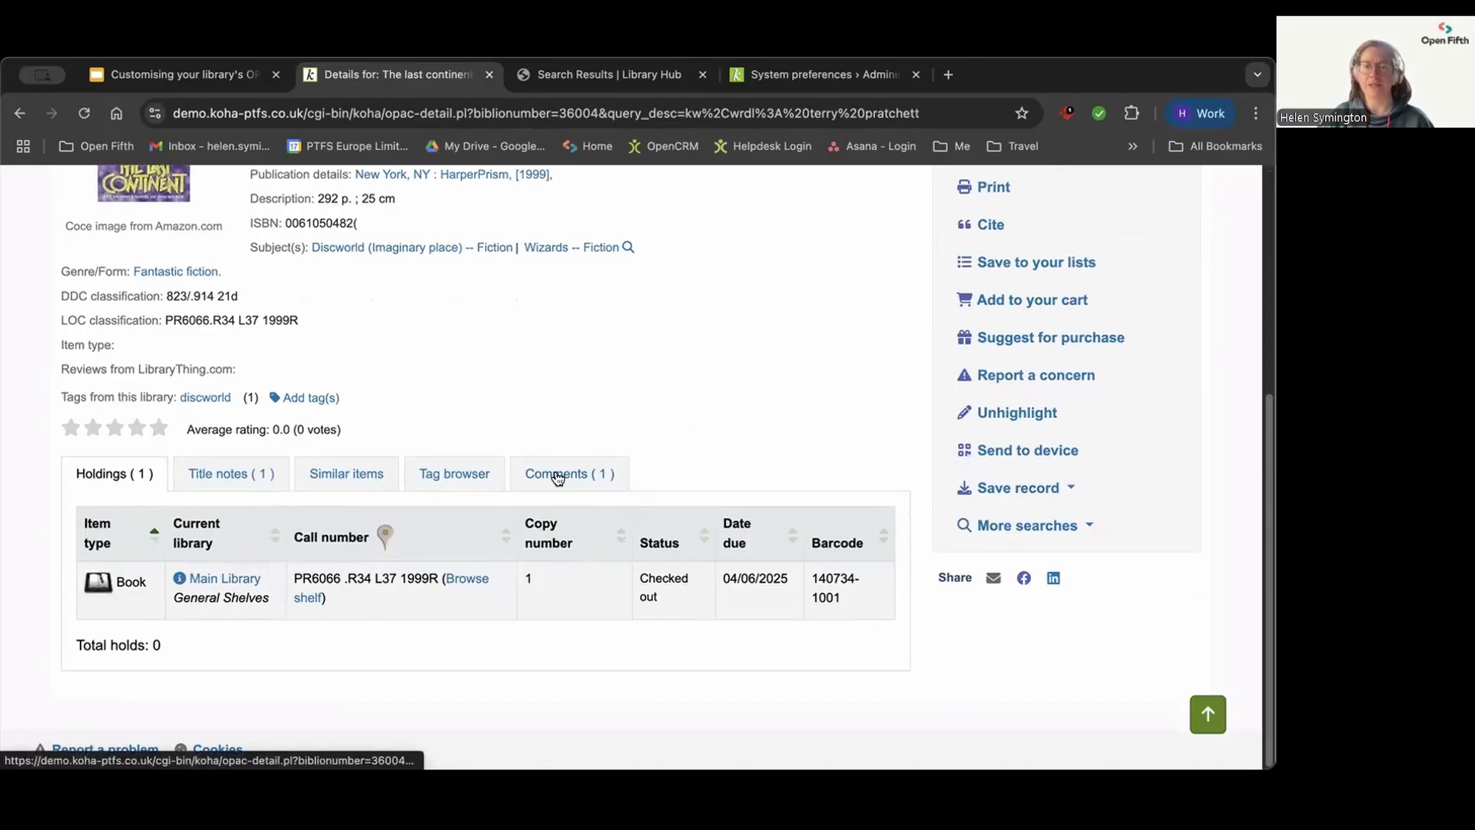
pyautogui.click(584, 464)
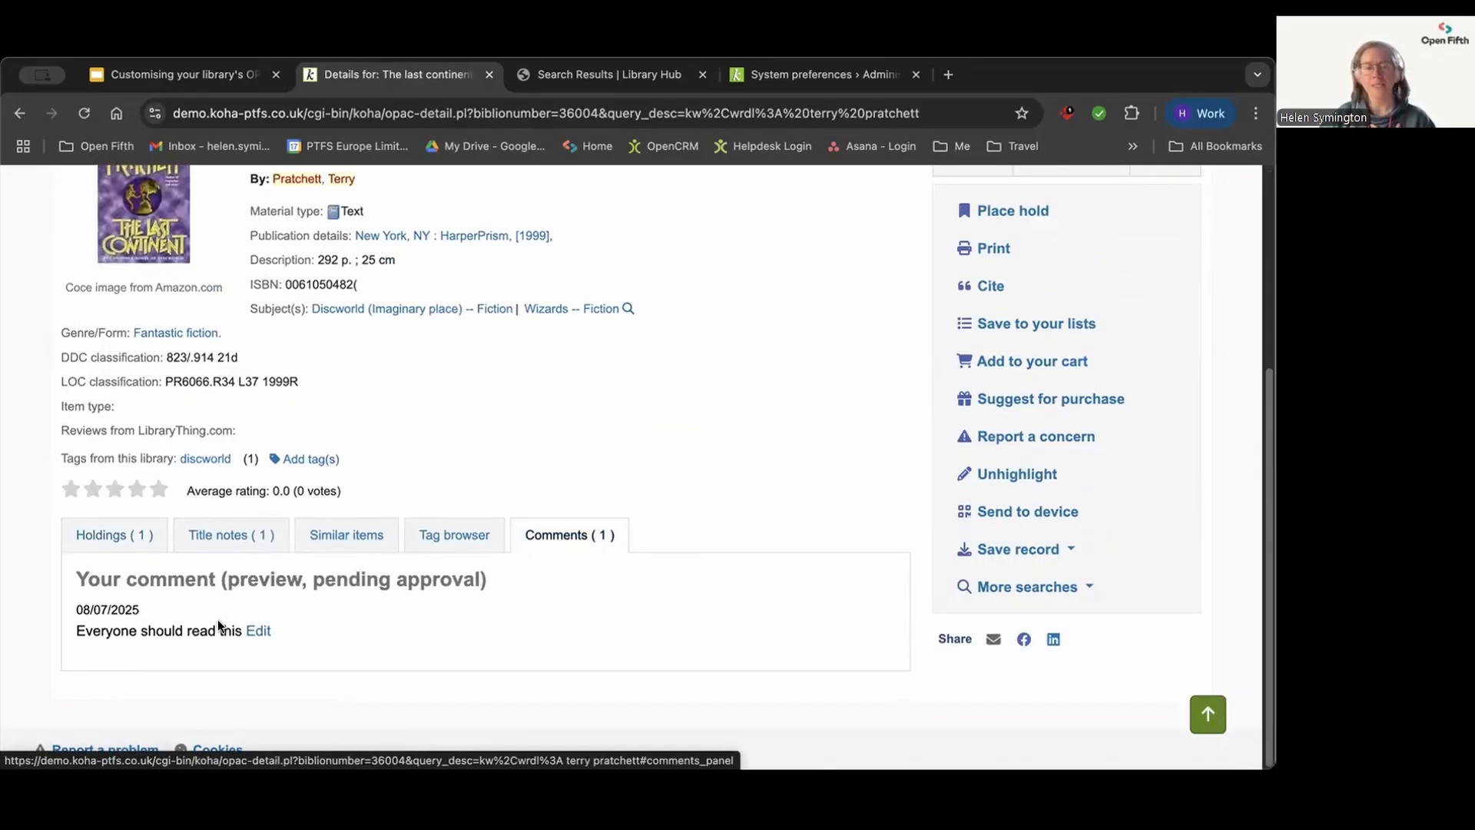
pyautogui.moveTo(243, 632); pyautogui.dragTo(98, 635)
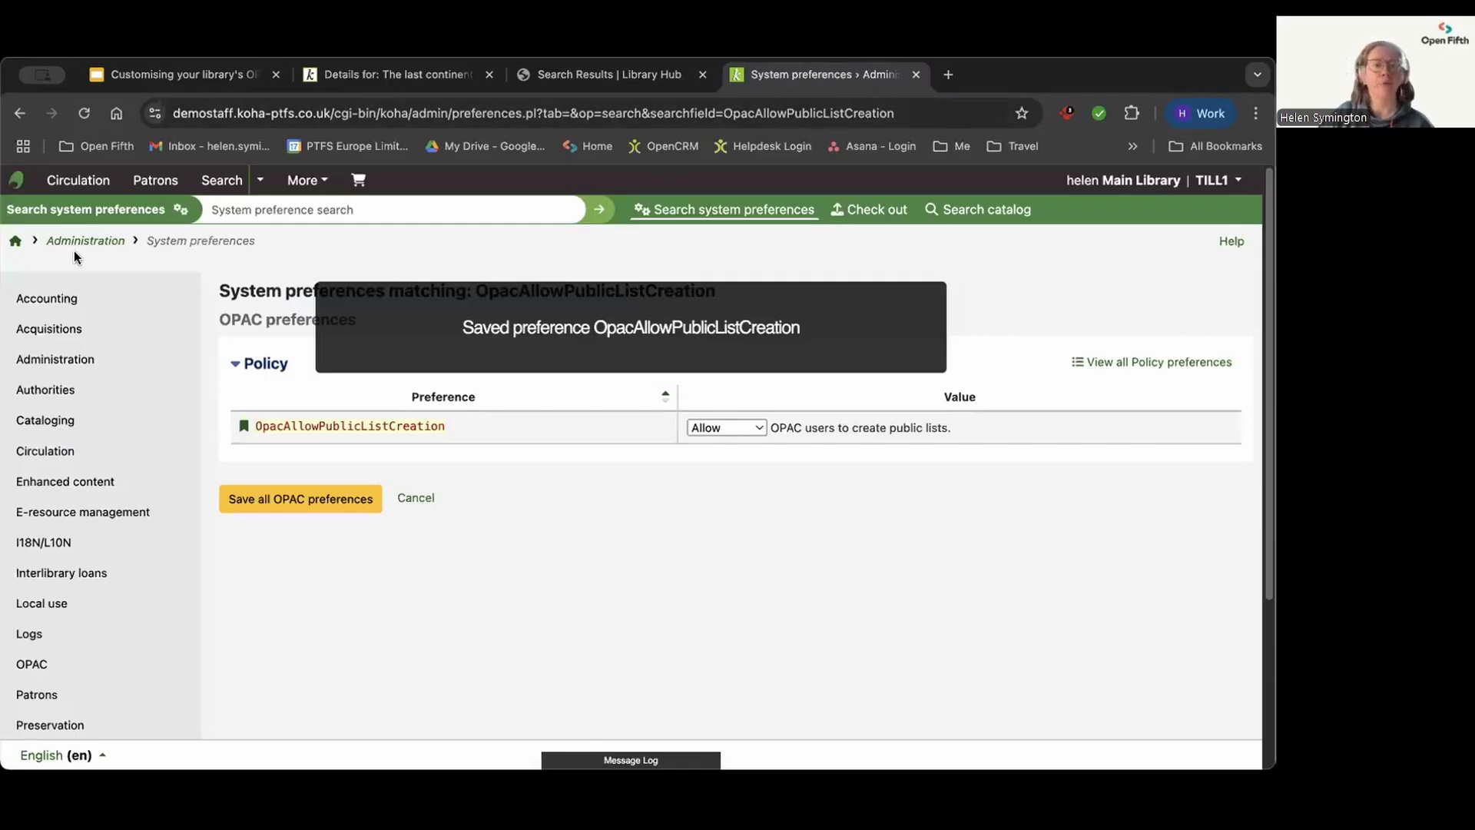
# Step: In the Koha staff interface, open the comments pending approval and approve "Everyone should read this" on "The last continent"
pyautogui.click(15, 244)
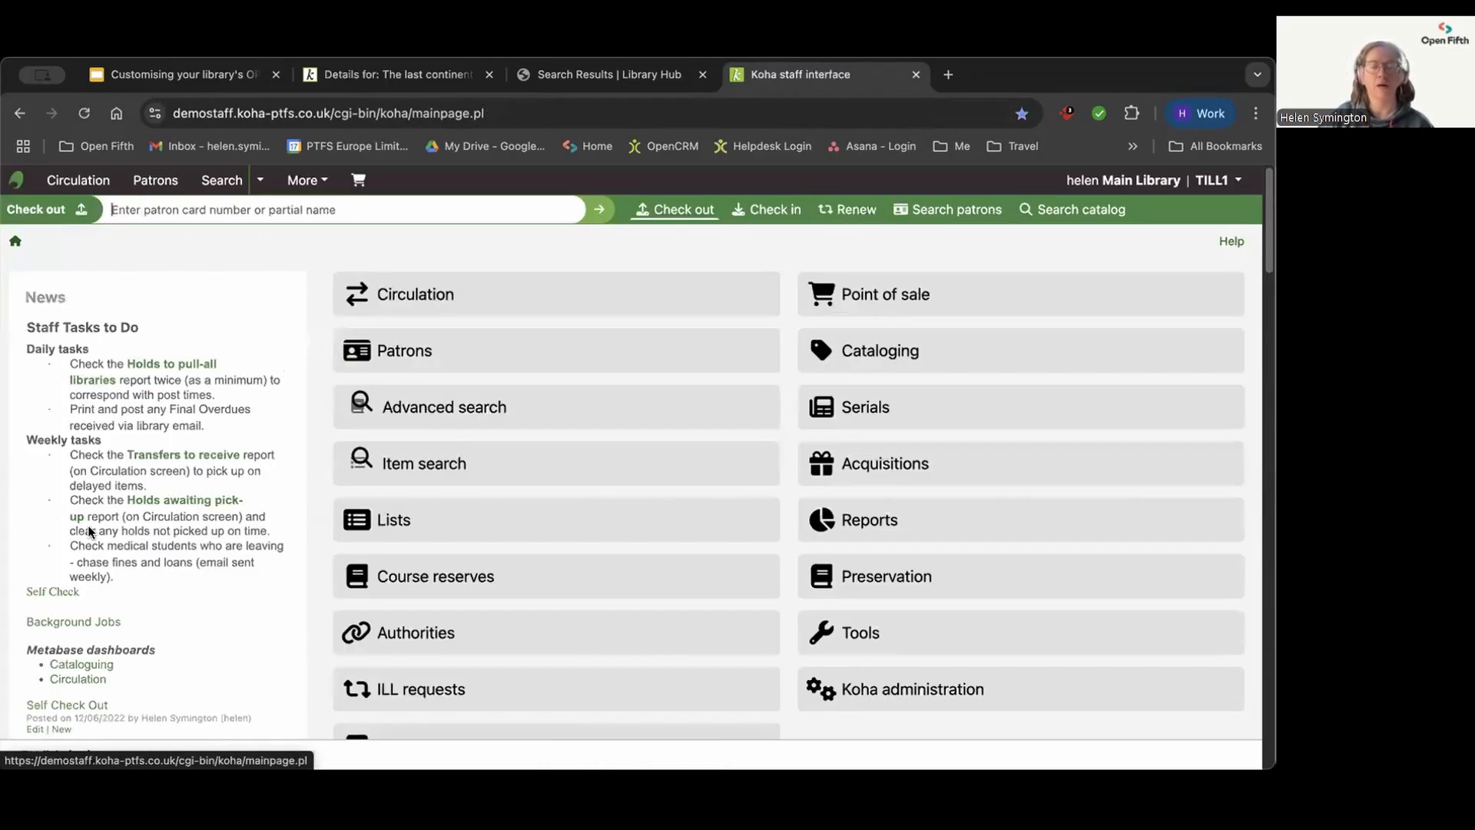
pyautogui.scroll(-5, 633, 490)
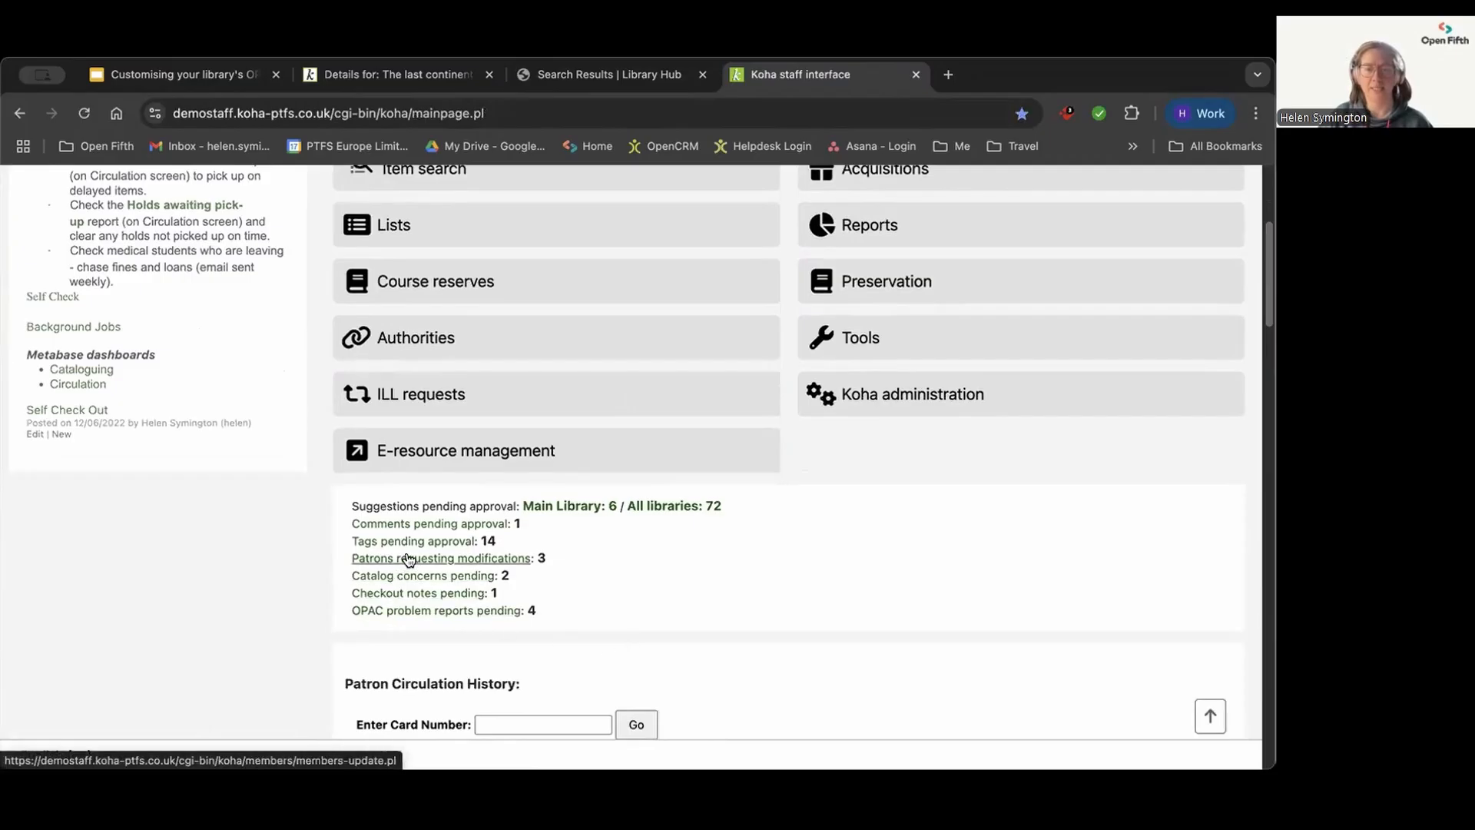
pyautogui.click(414, 526)
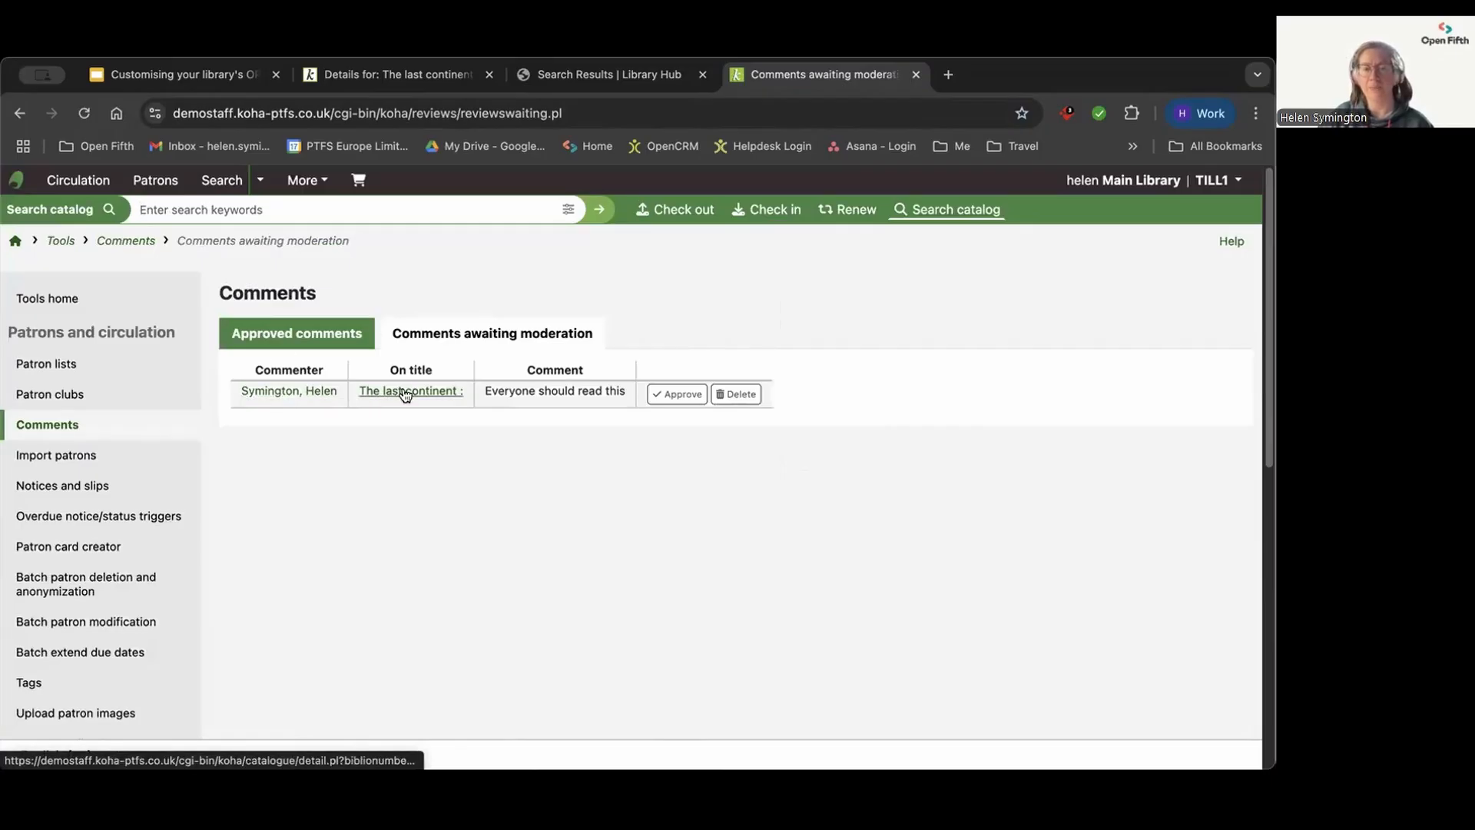
pyautogui.moveTo(627, 390); pyautogui.dragTo(484, 382)
pyautogui.click(679, 394)
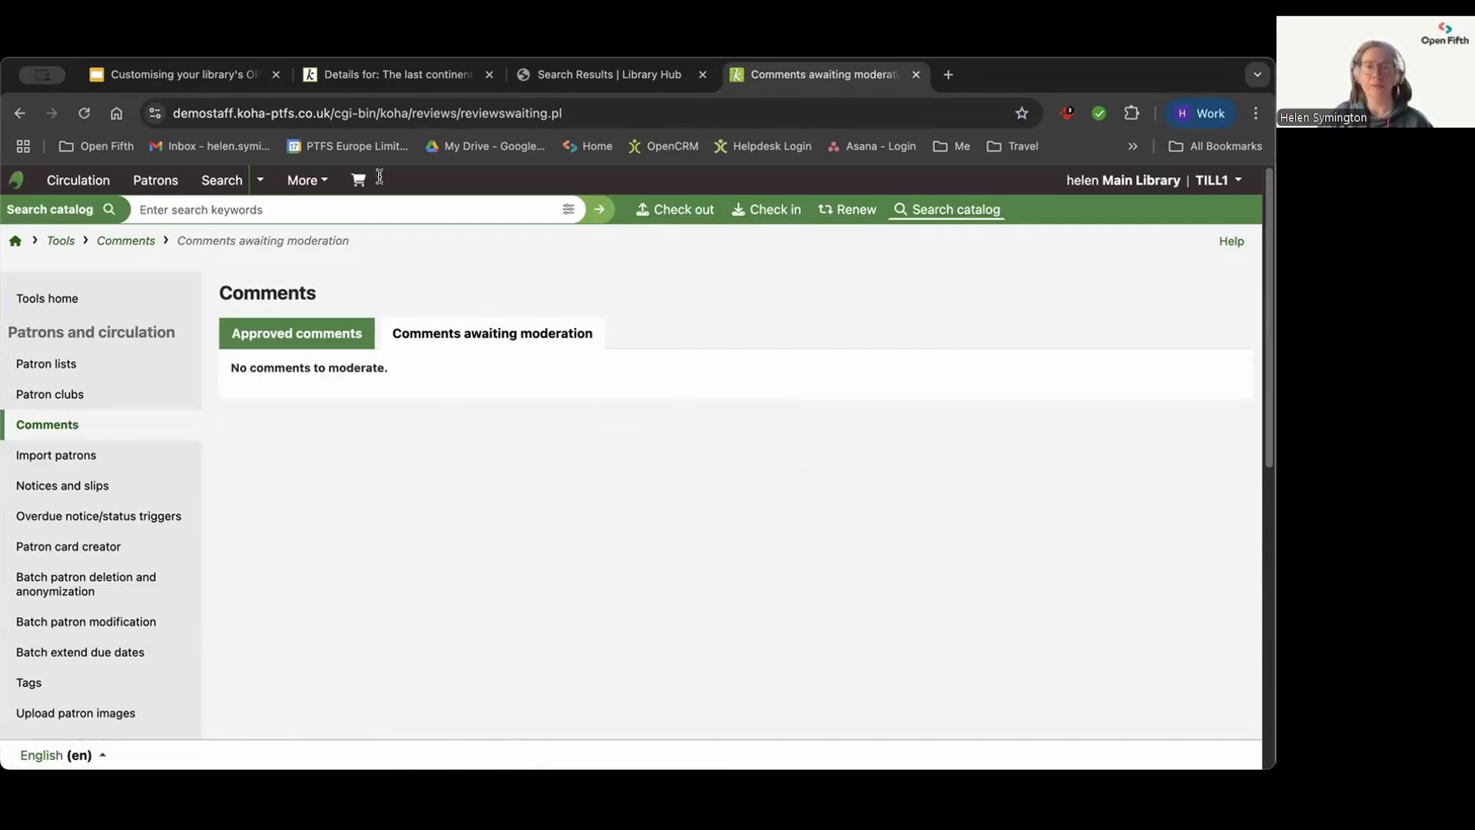
# Step: Return to the OPAC record of "The last continent" and add the tag "wizards" to it
pyautogui.click(396, 74)
pyautogui.scroll(4, 321, 455)
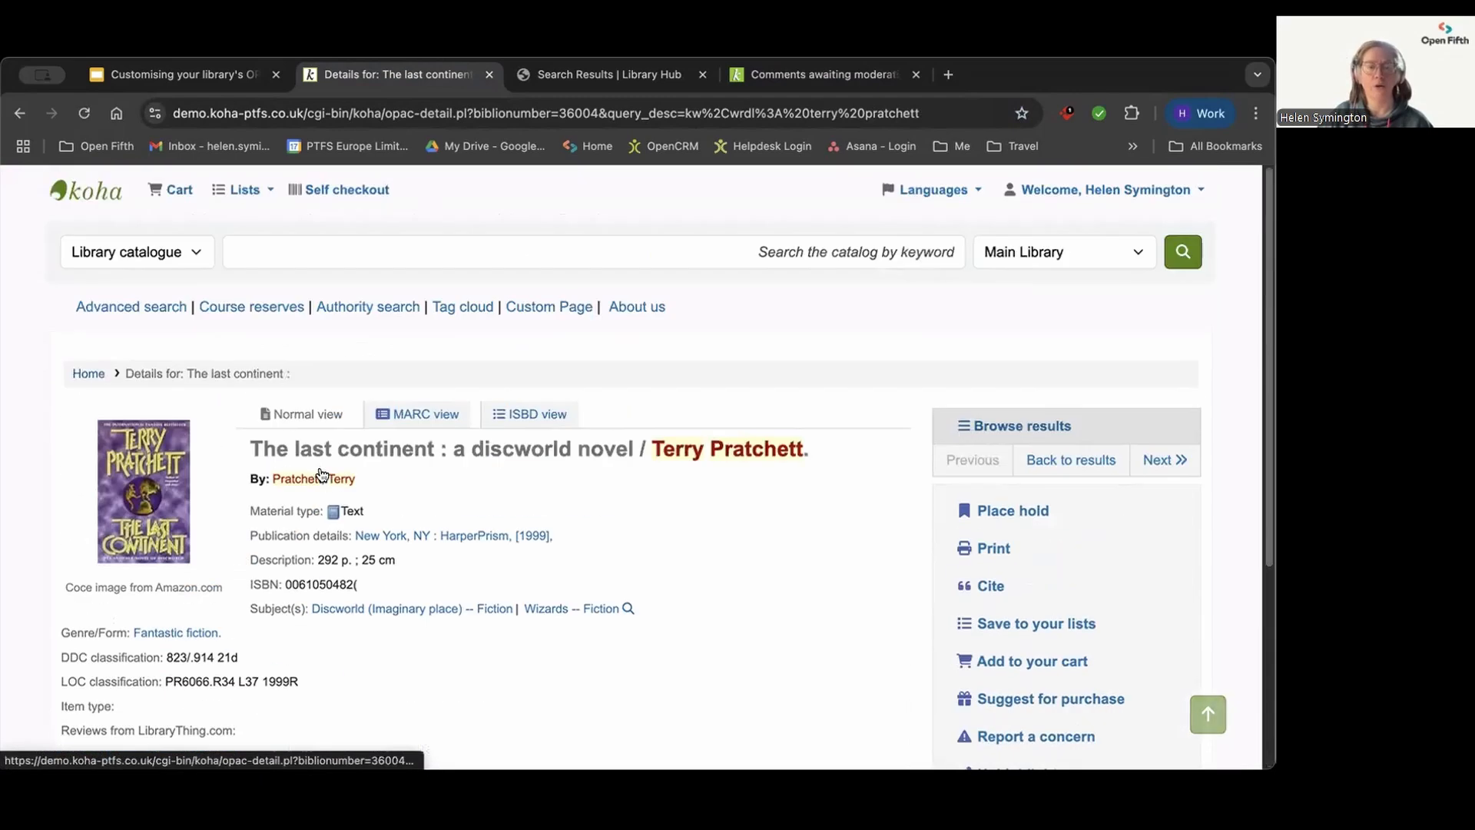
pyautogui.scroll(-3, 318, 467)
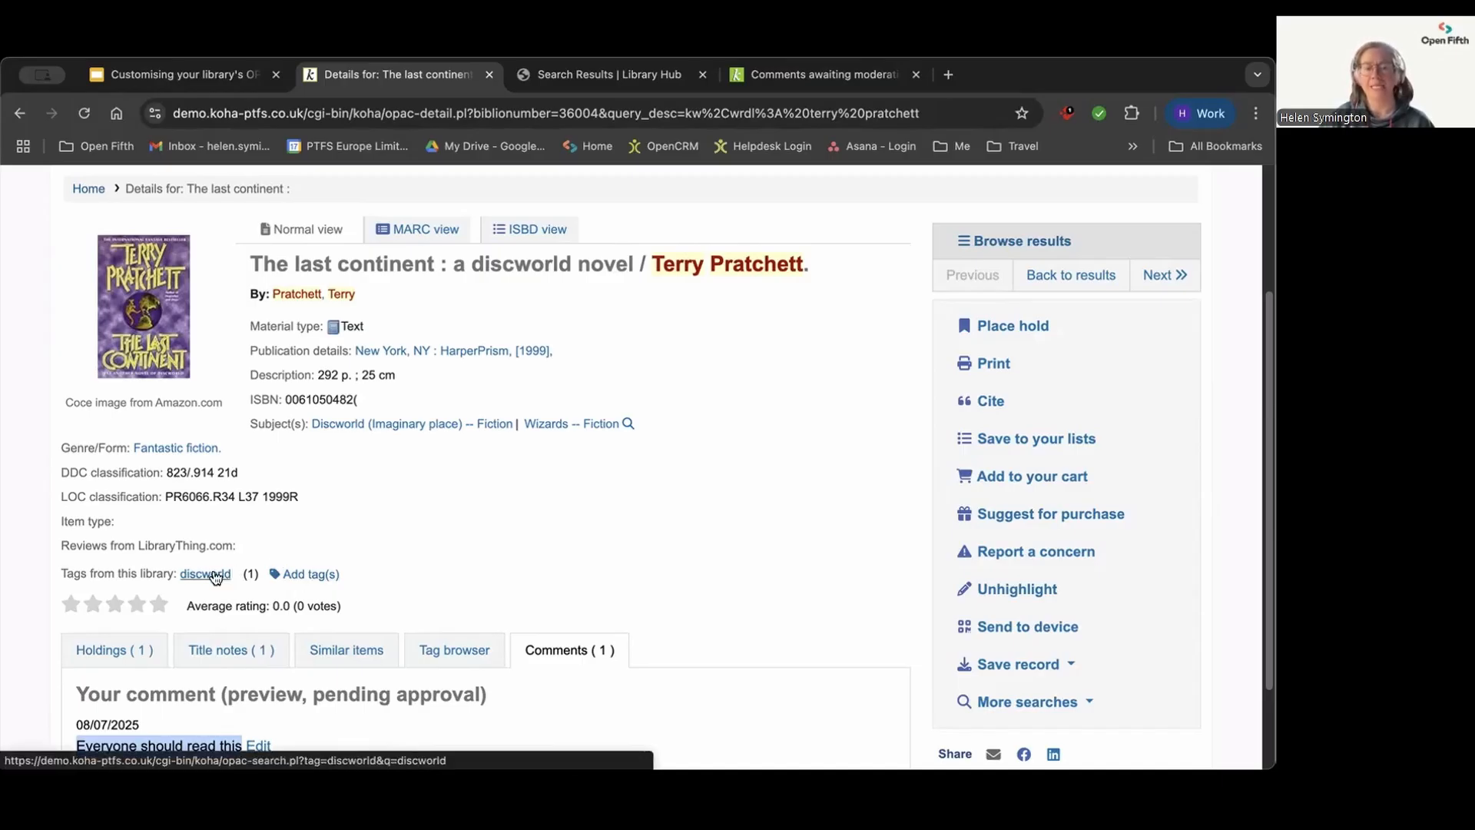
pyautogui.click(302, 576)
pyautogui.scroll(-1, 392, 533)
pyautogui.click(252, 547)
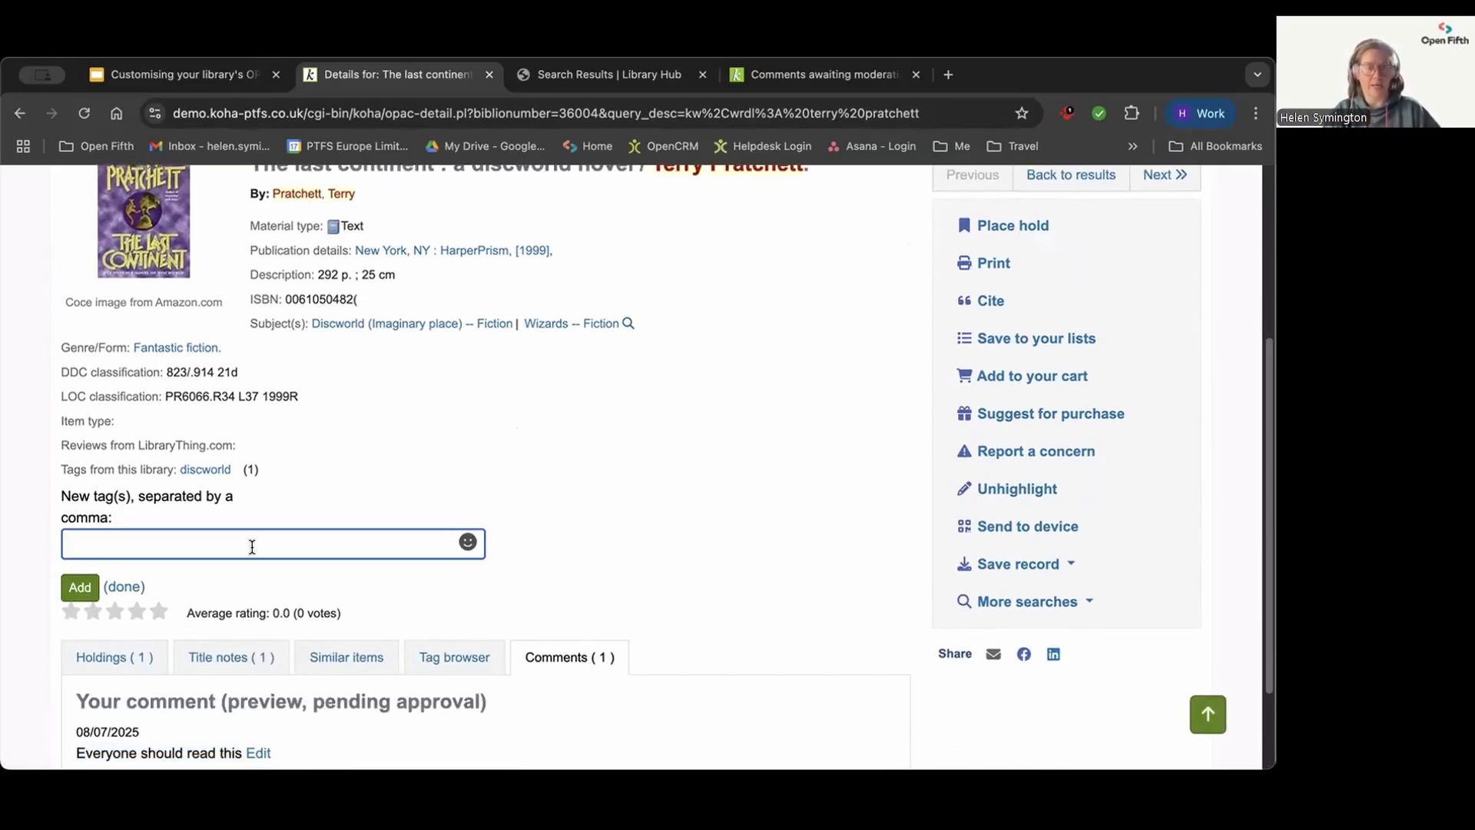
pyautogui.write('wizards')
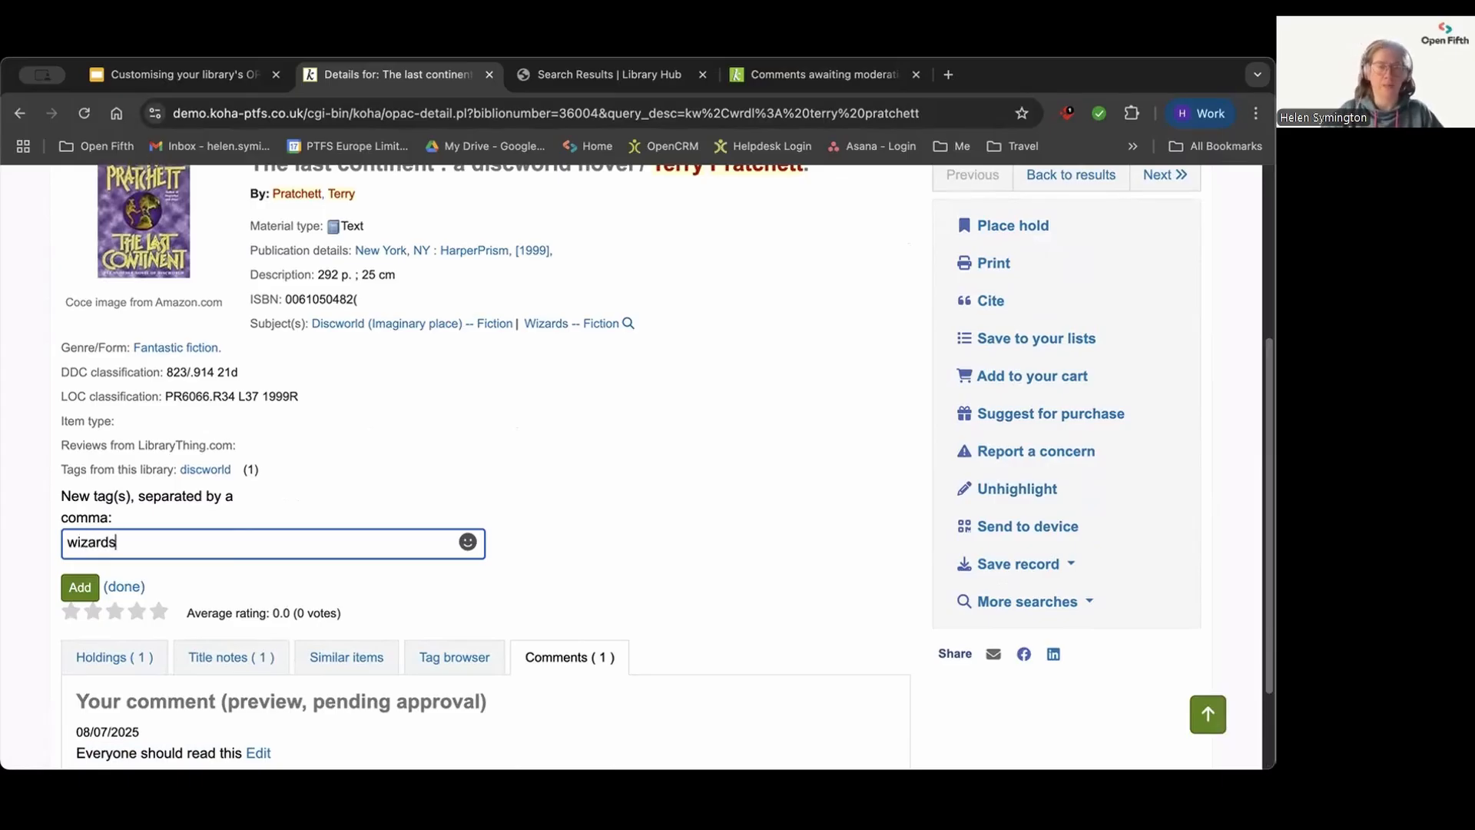
pyautogui.click(77, 581)
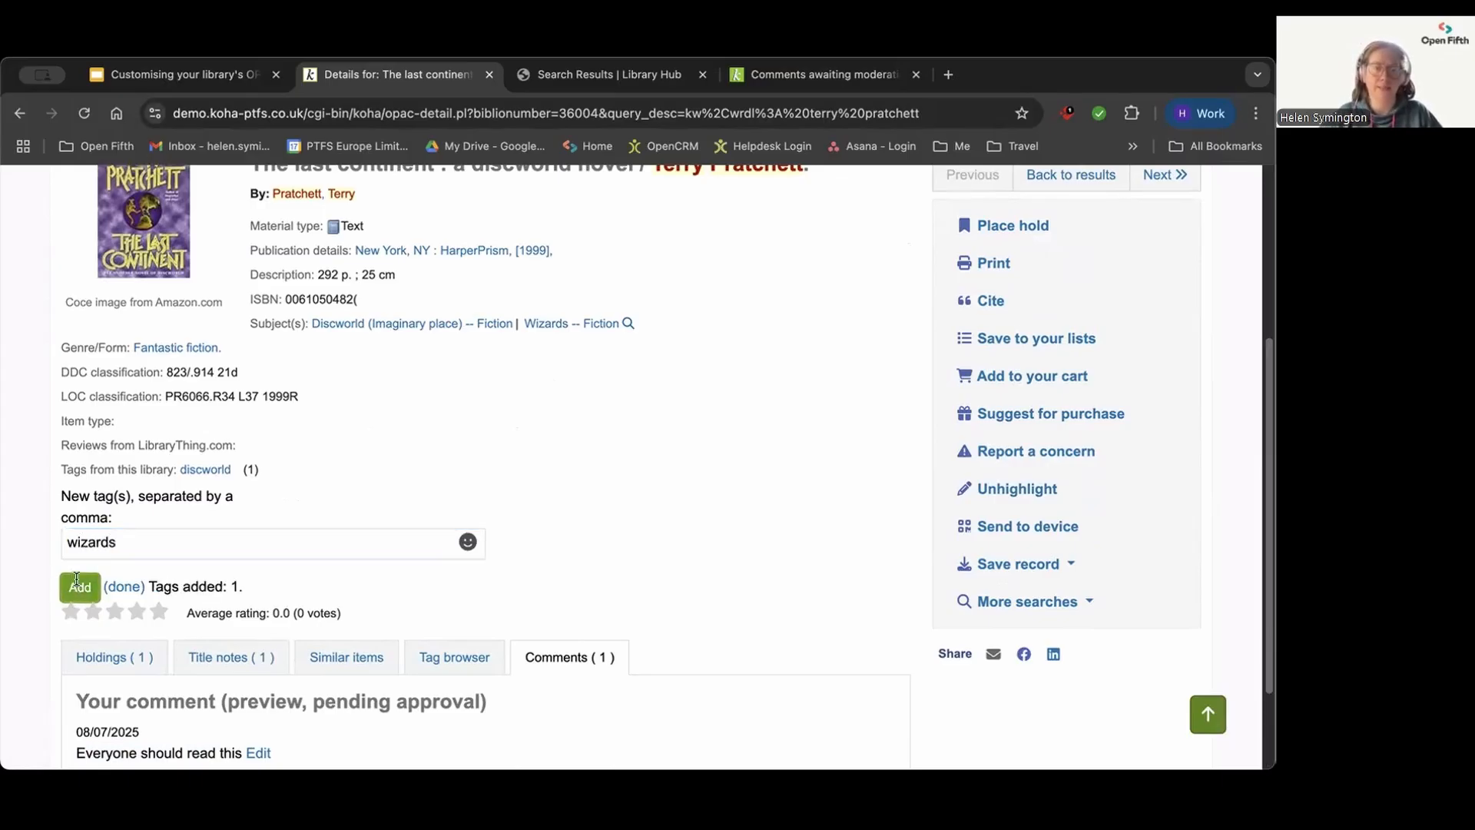
# Step: In the Koha staff interface, open the tags pending approval and approve the term "wizards"
pyautogui.click(822, 72)
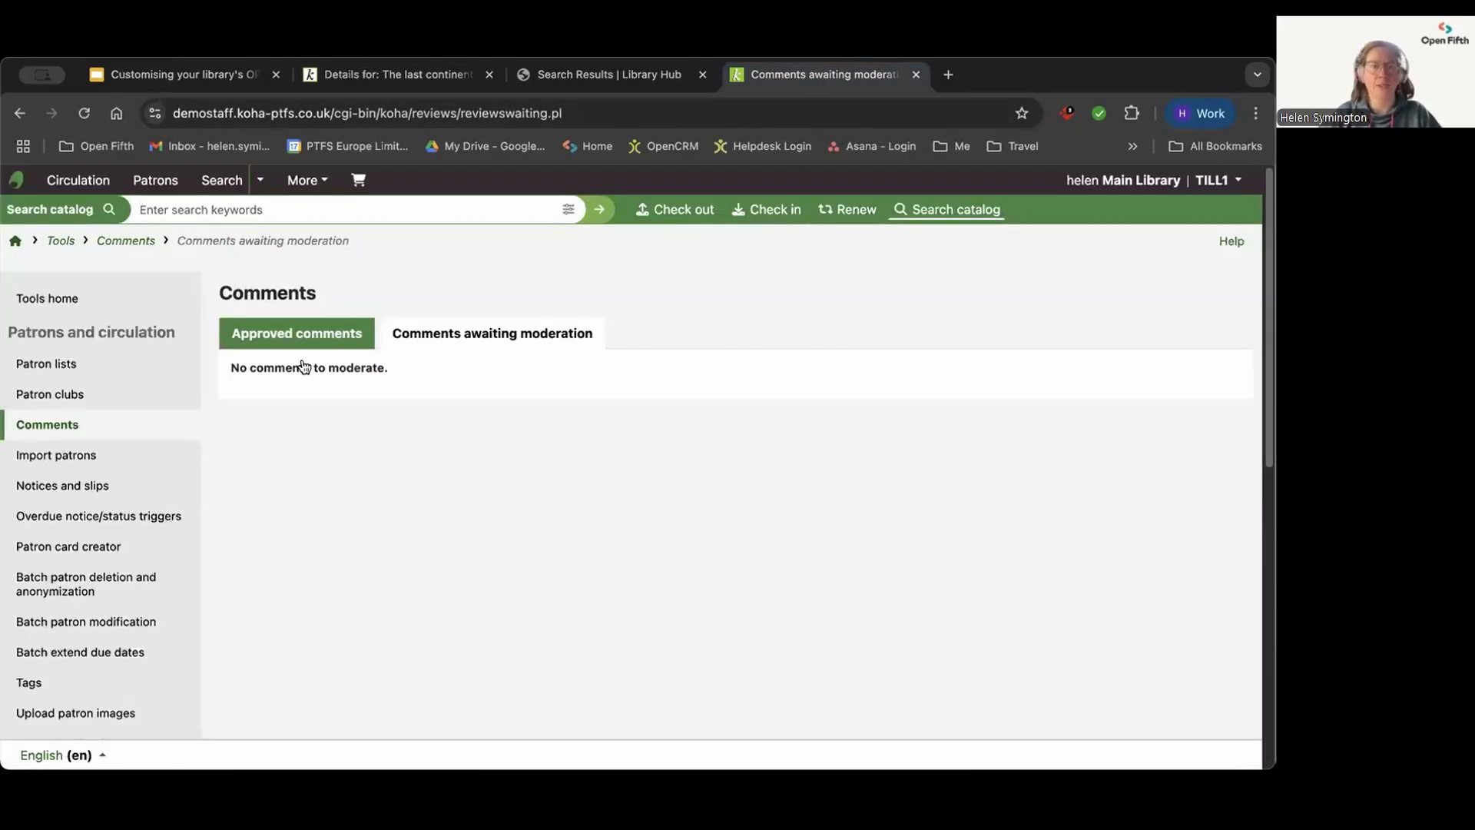
pyautogui.click(17, 243)
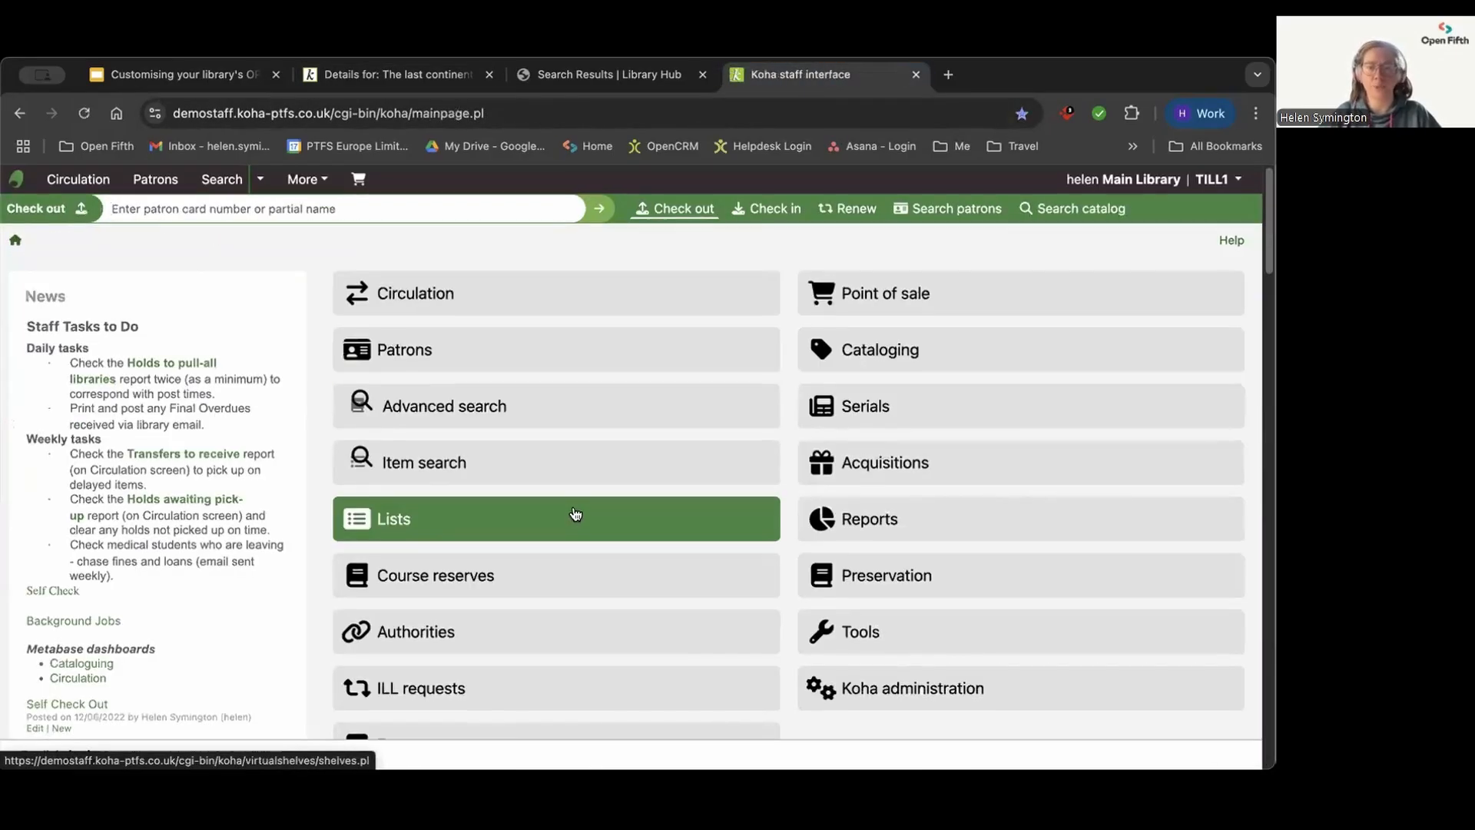
pyautogui.scroll(-3, 575, 513)
pyautogui.scroll(-1, 576, 513)
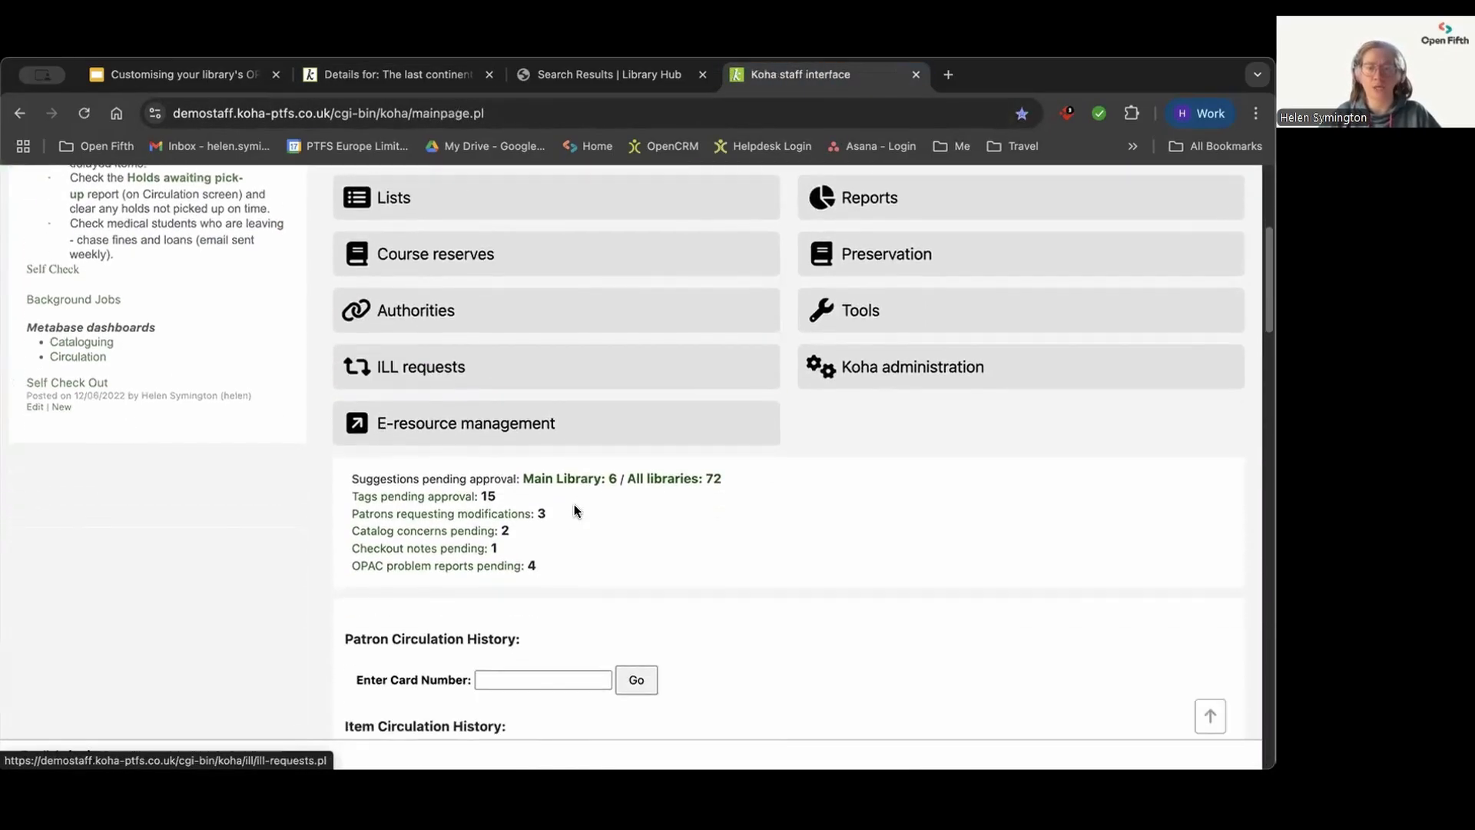
pyautogui.click(394, 497)
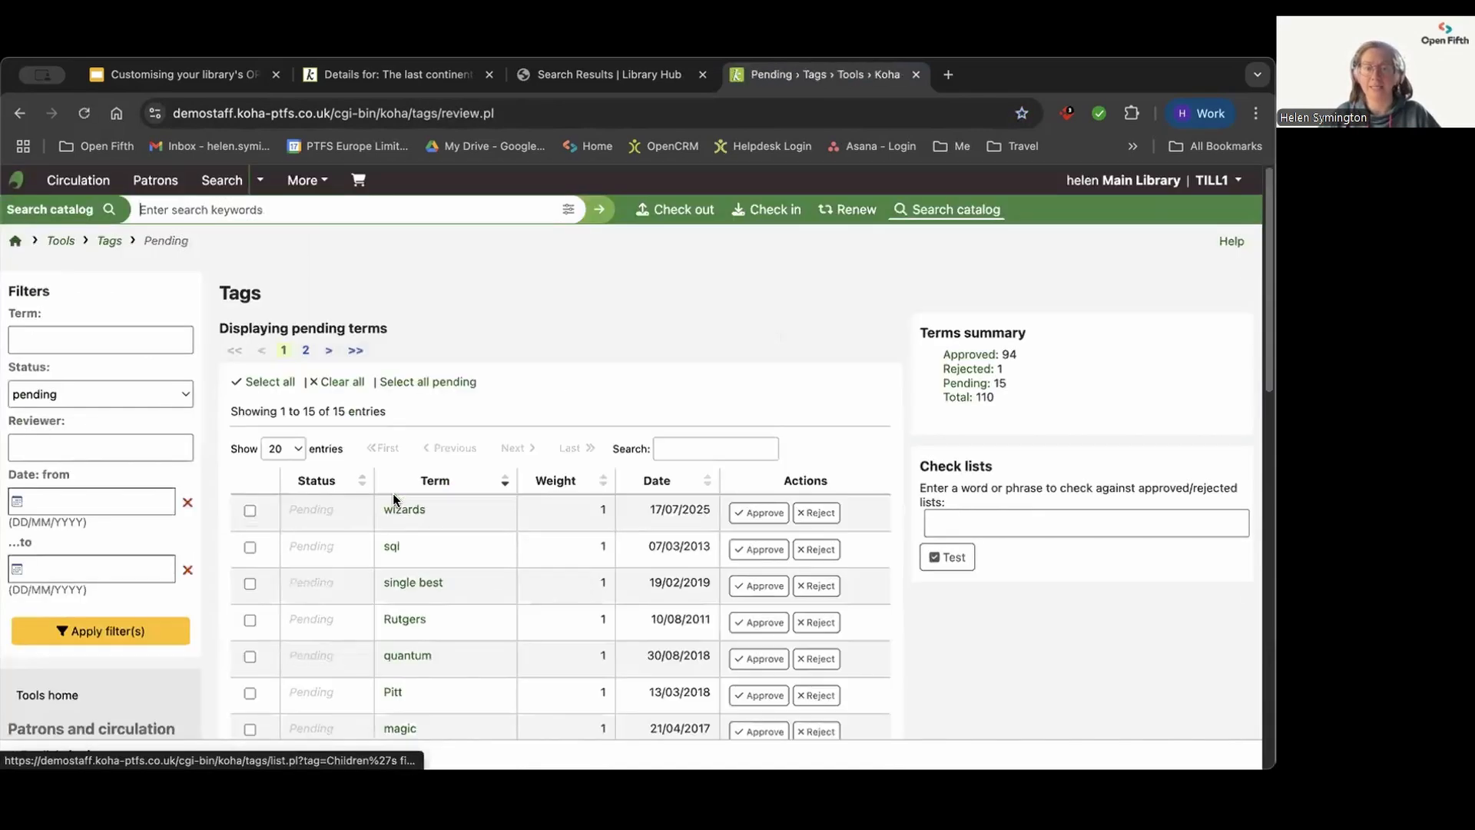
pyautogui.scroll(-1, 427, 501)
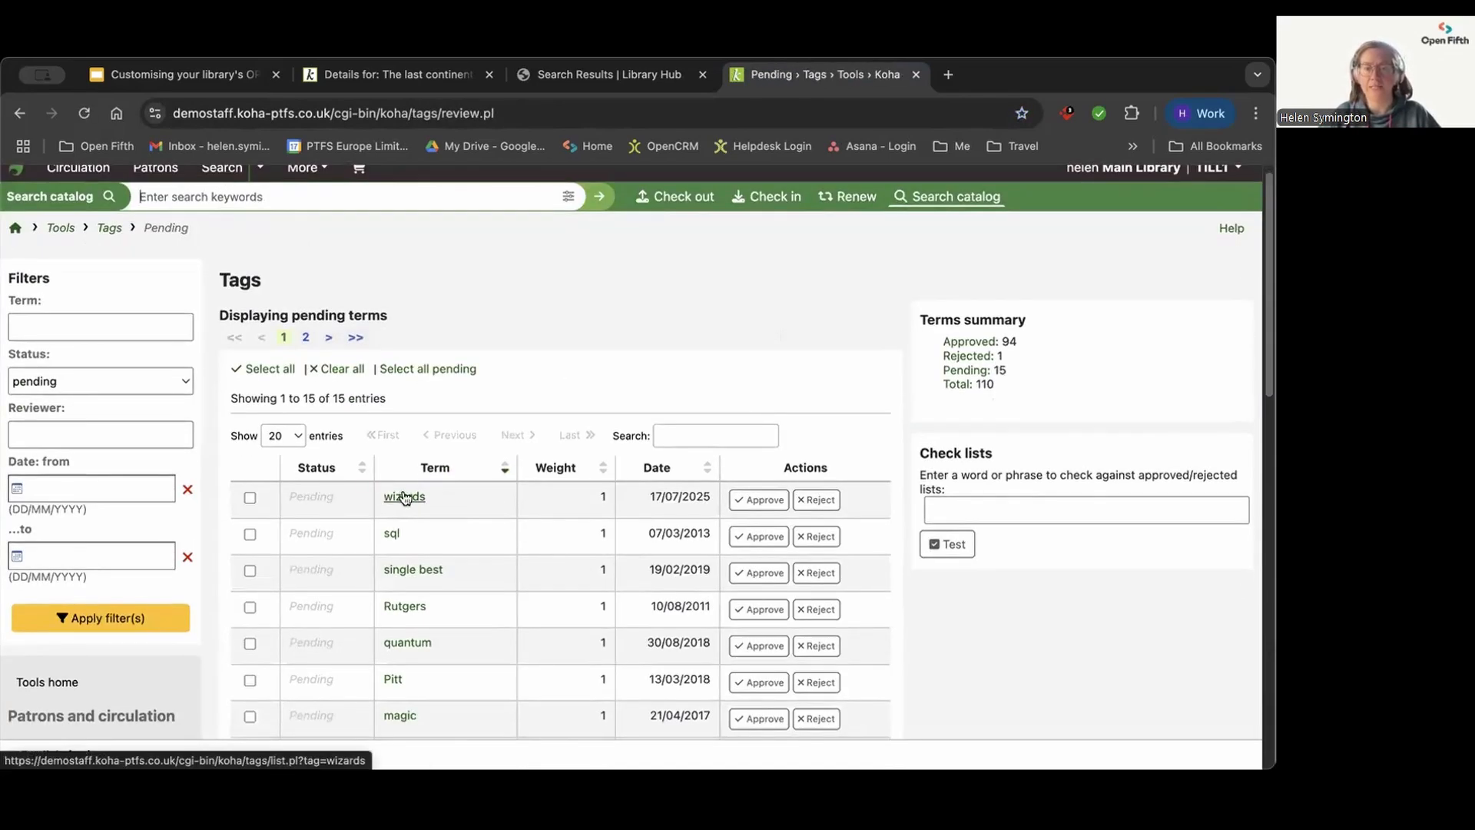
pyautogui.click(768, 501)
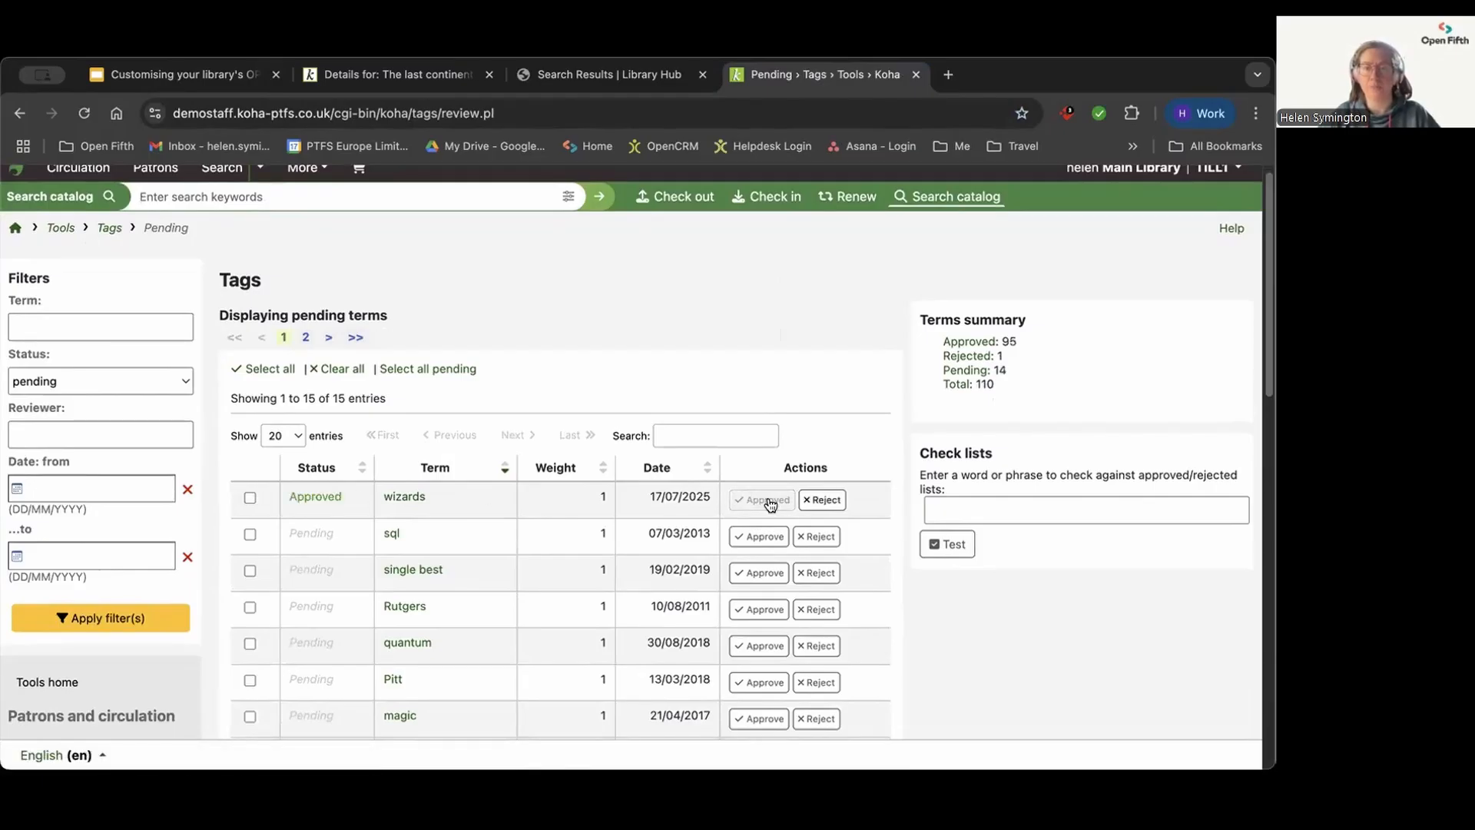
# Step: Reload the OPAC record of "The last continent" and check its library tags
pyautogui.click(381, 76)
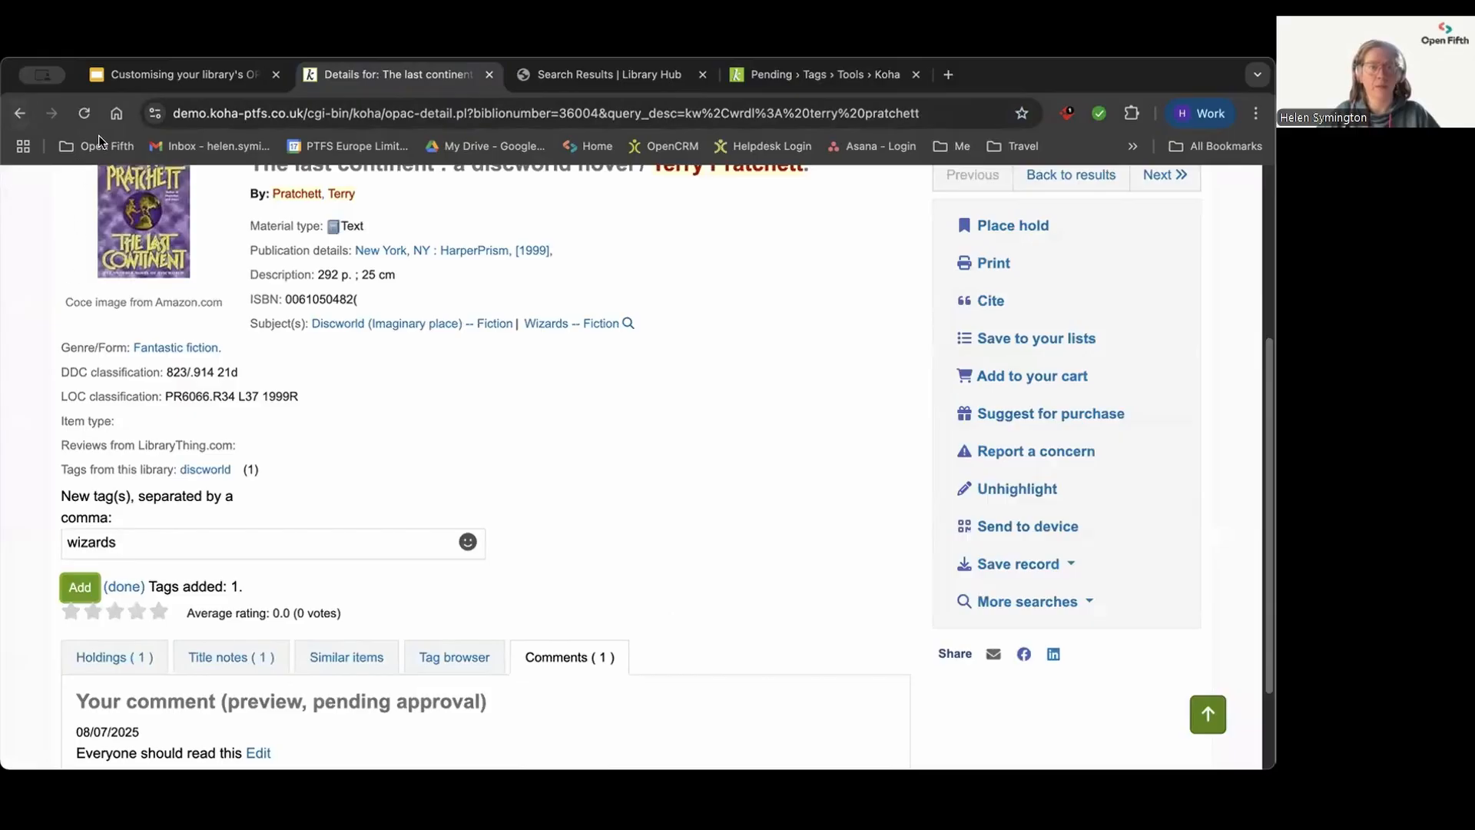
pyautogui.click(84, 113)
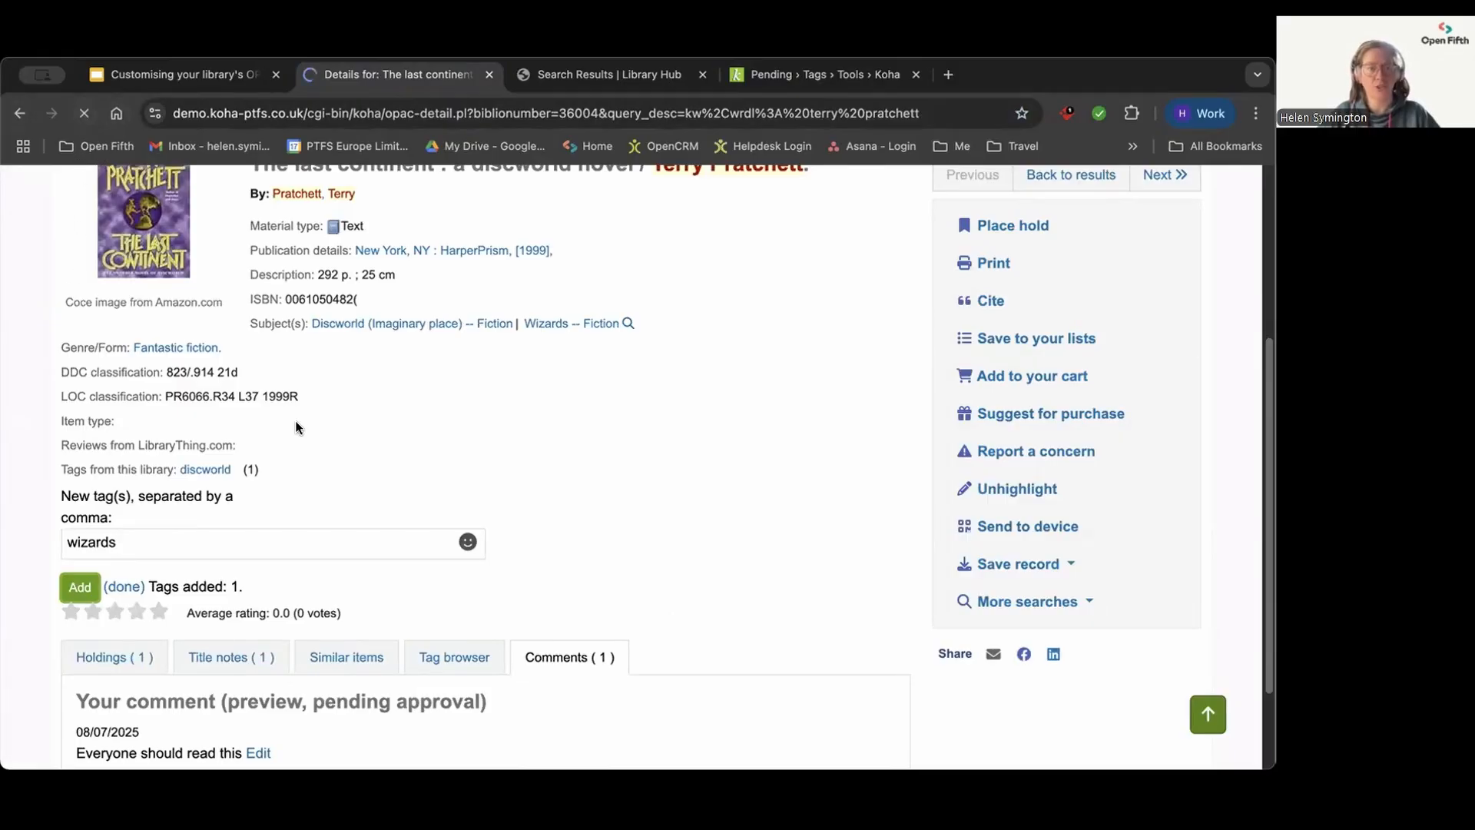
pyautogui.scroll(-1, 292, 481)
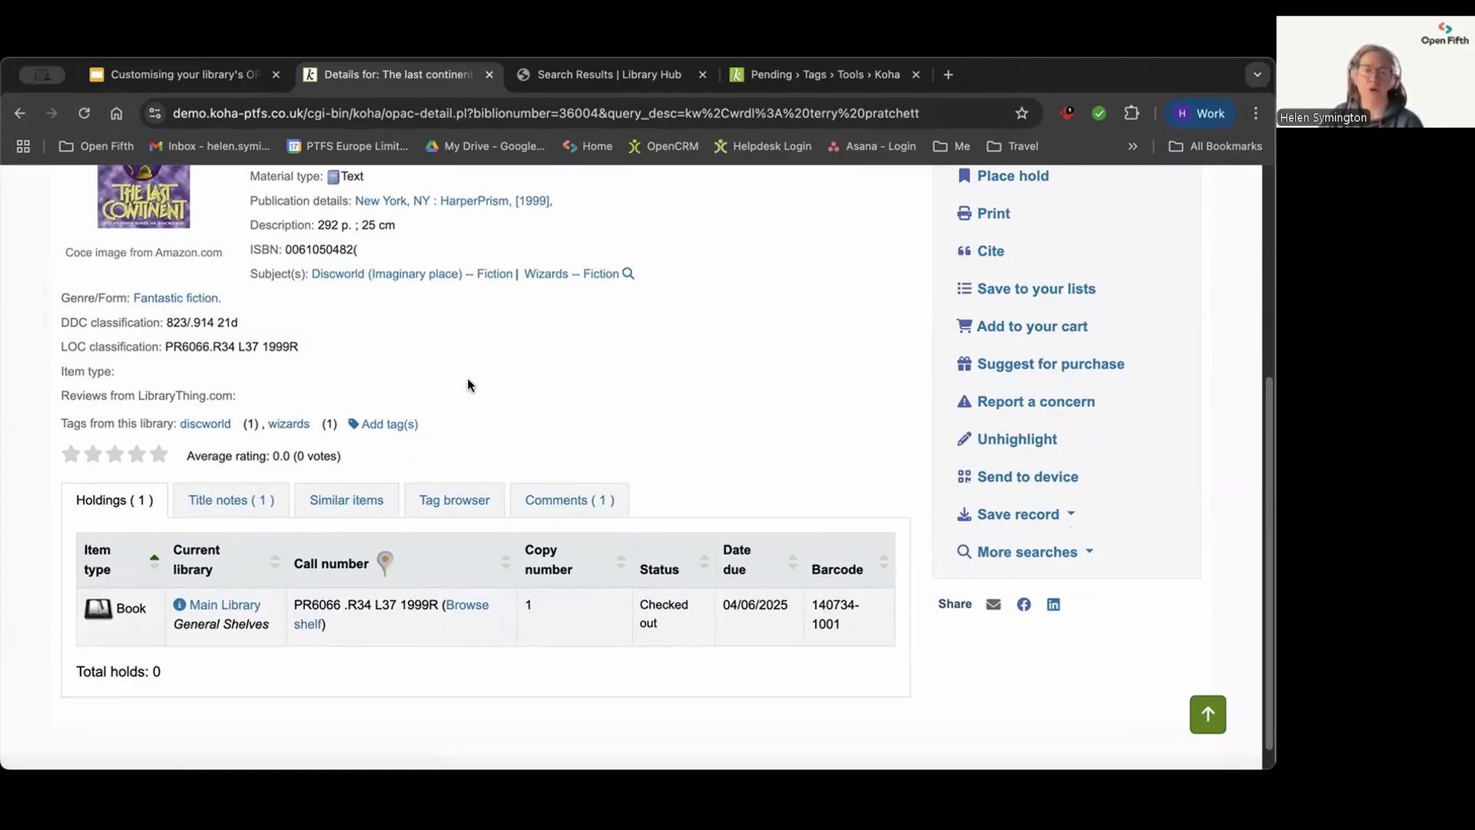
# Step: Switch to the Google Slides presentation and start the slideshow from slide 4, "Free upcoming webinars"
pyautogui.click(130, 77)
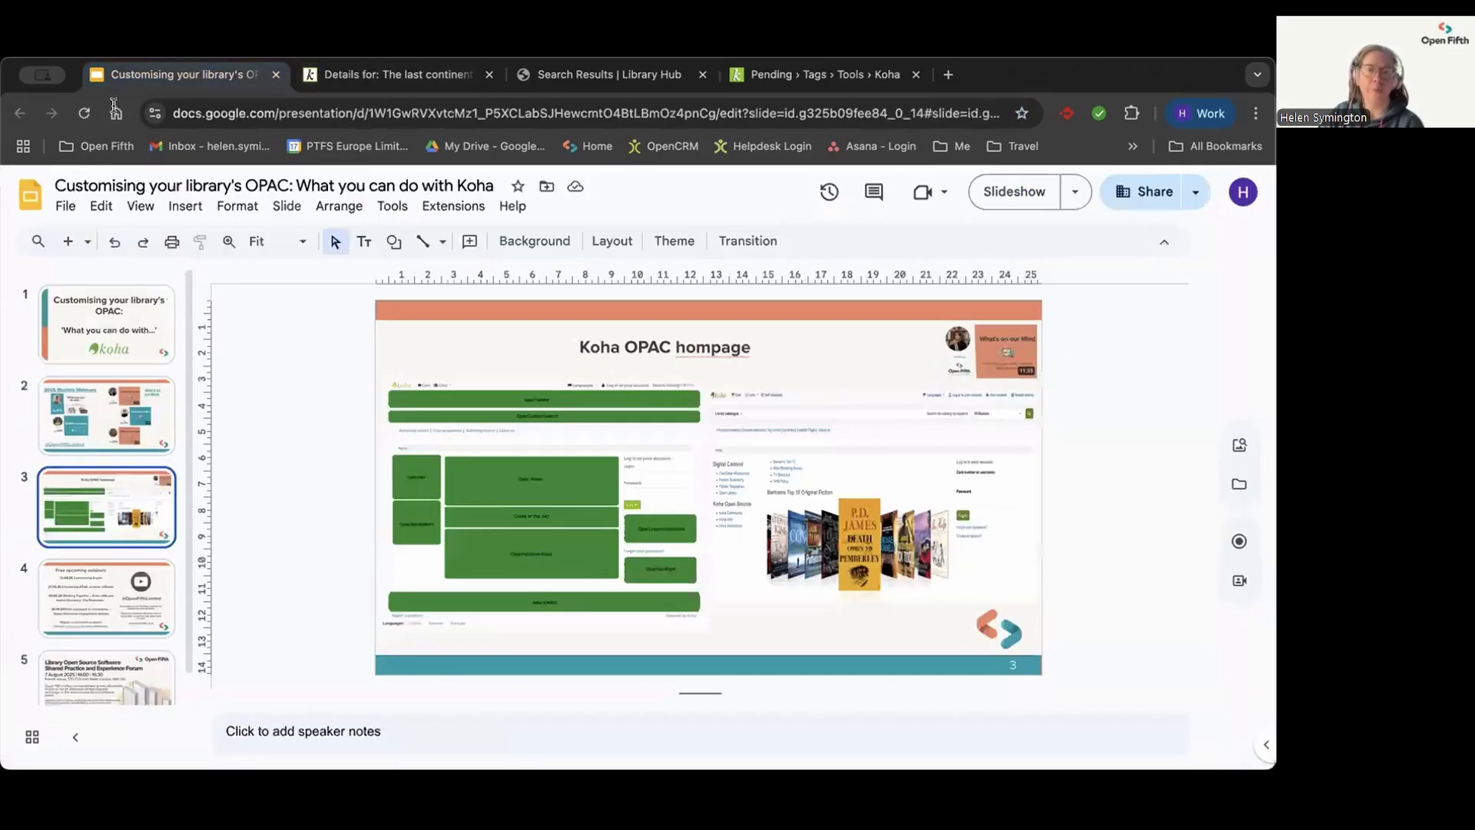
pyautogui.click(90, 597)
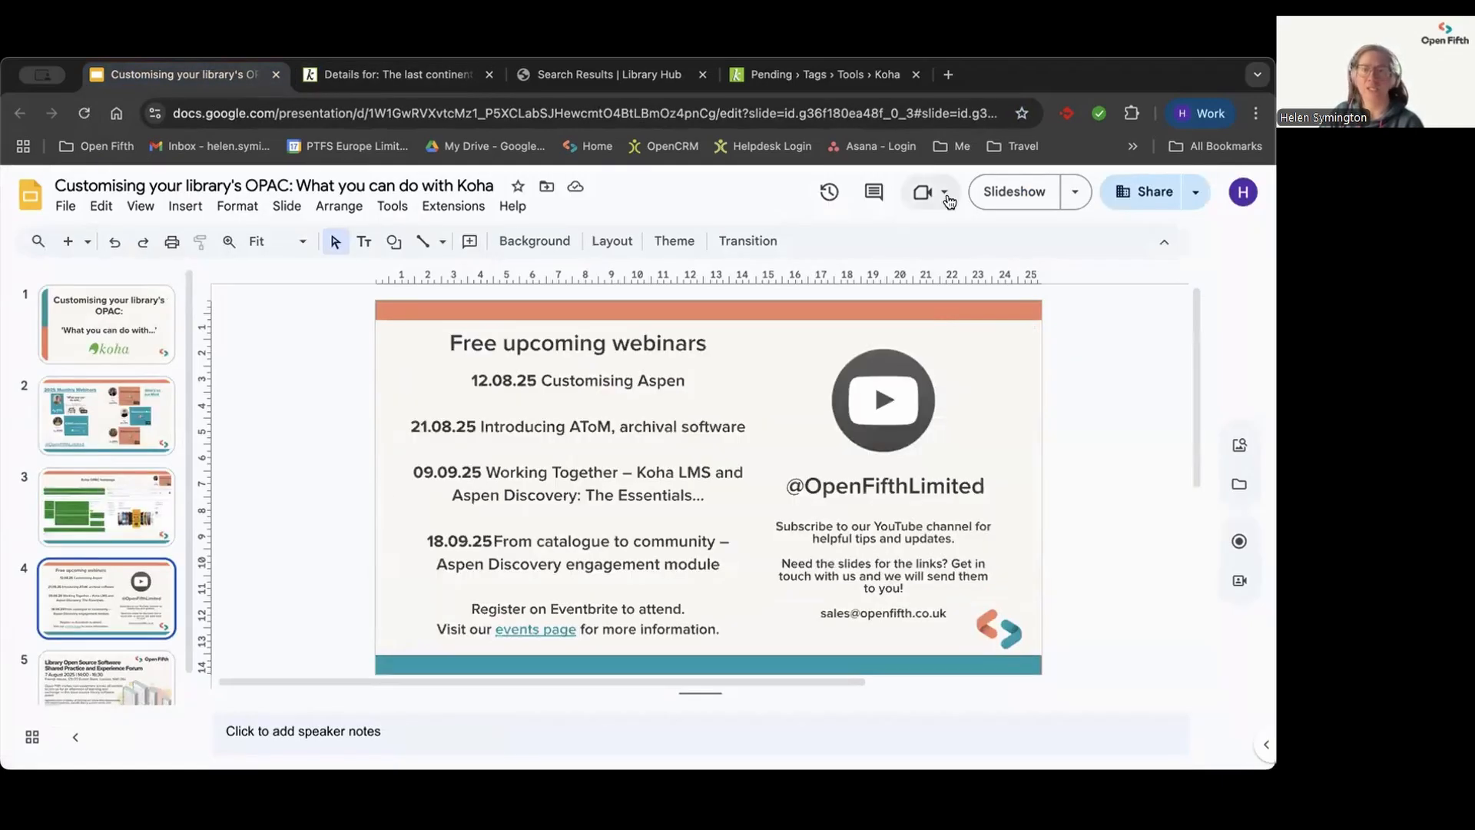
pyautogui.click(992, 191)
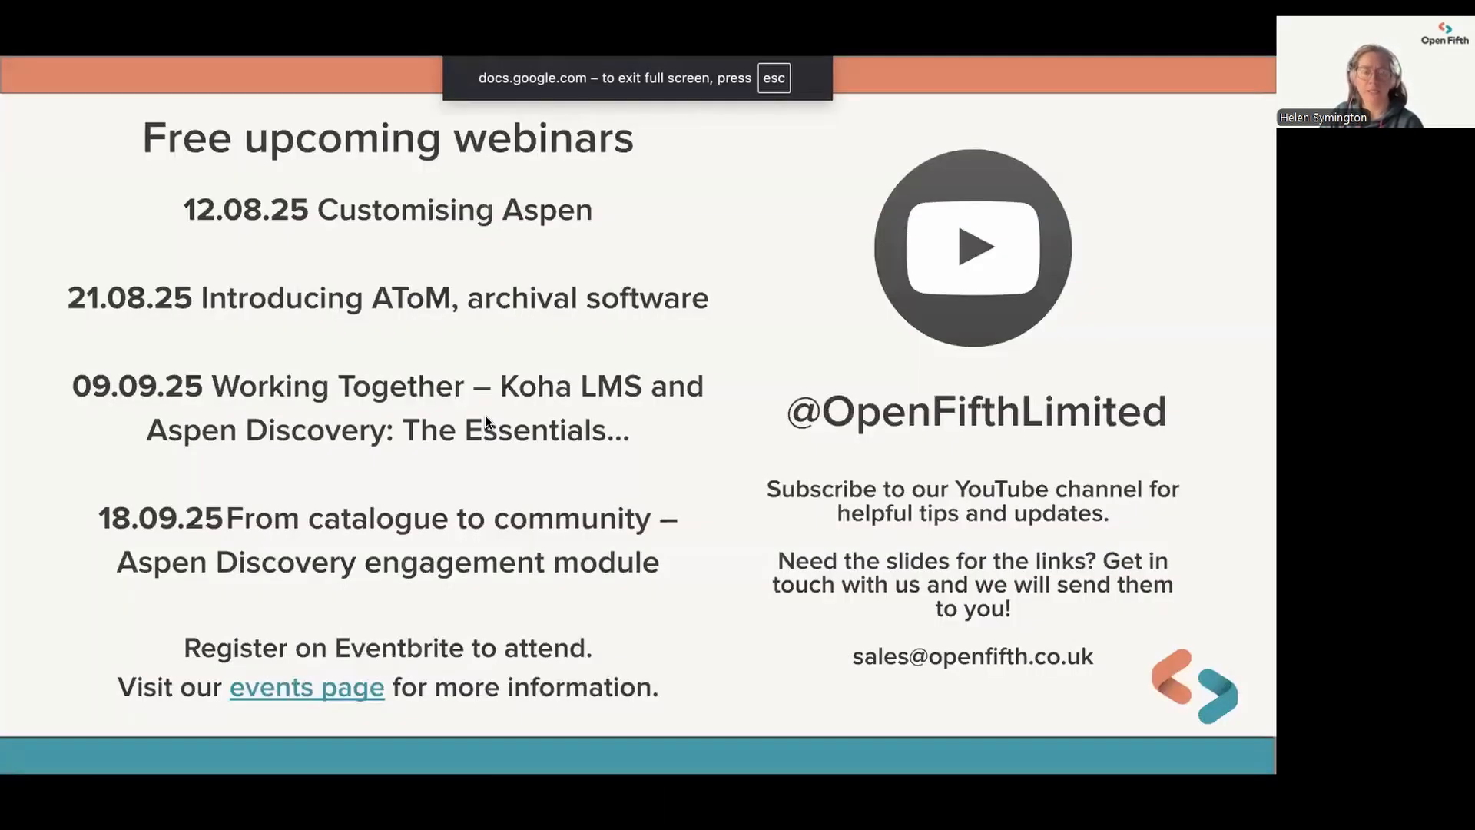